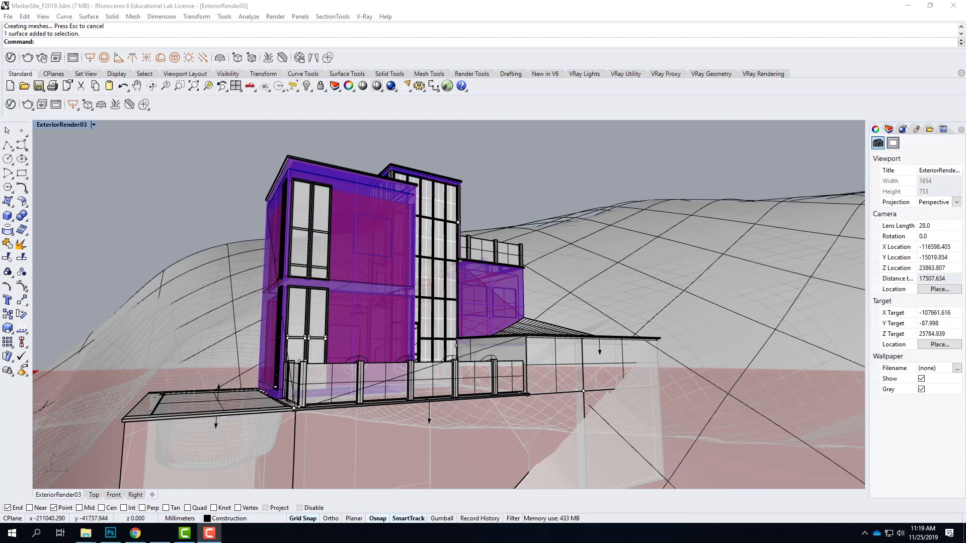
# Save a copy of the model as MasterSite_F2019_Elevation02.3dm in the F2019 folder.
pyautogui.click(416, 9)
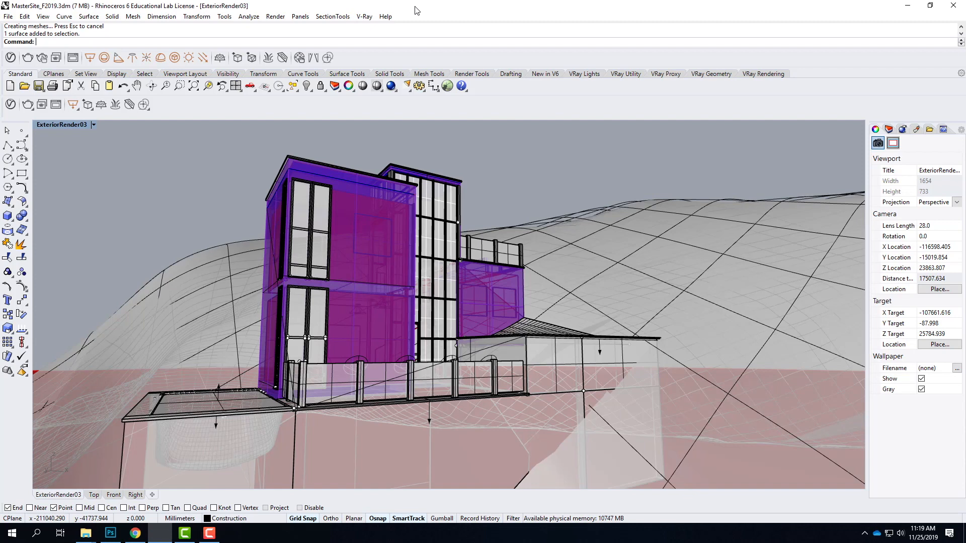
pyautogui.click(8, 18)
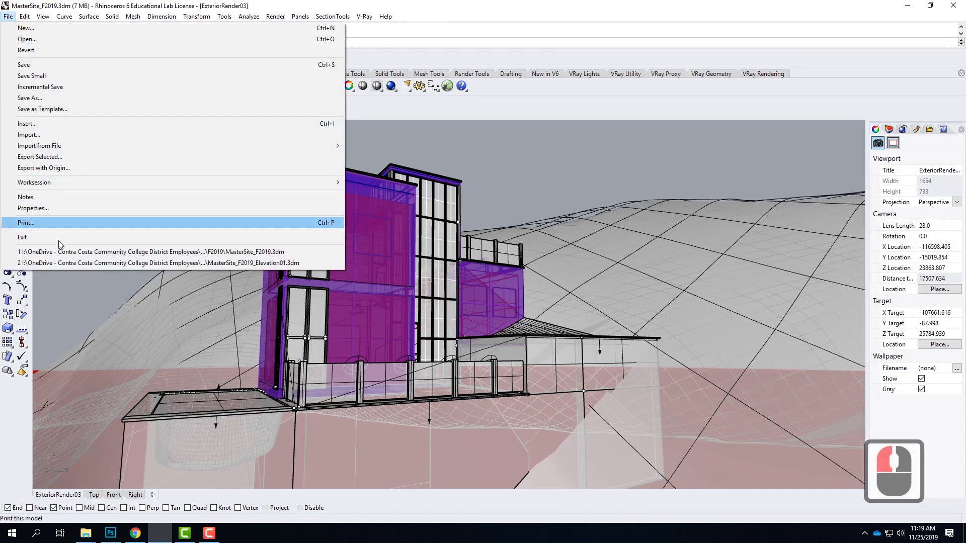
pyautogui.click(45, 97)
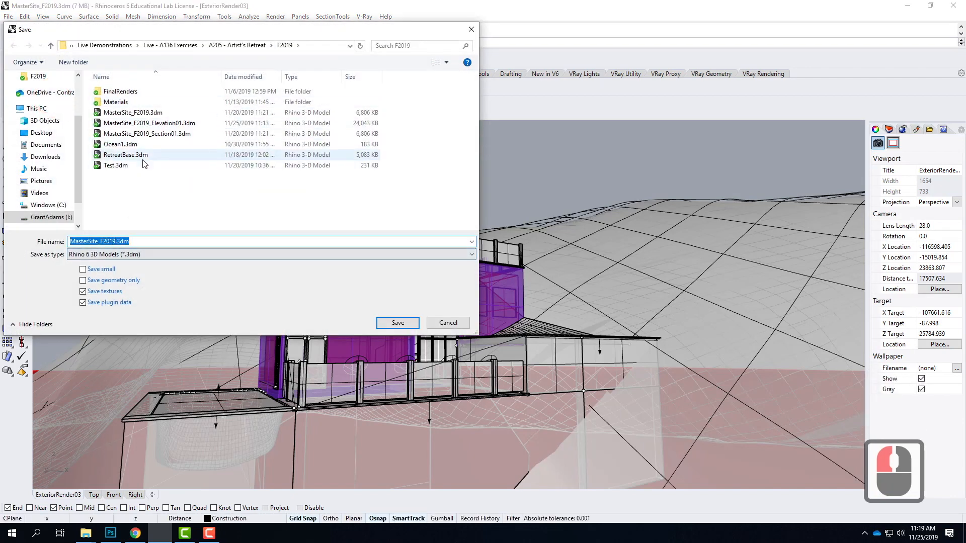
pyautogui.click(151, 123)
pyautogui.doubleClick(146, 240)
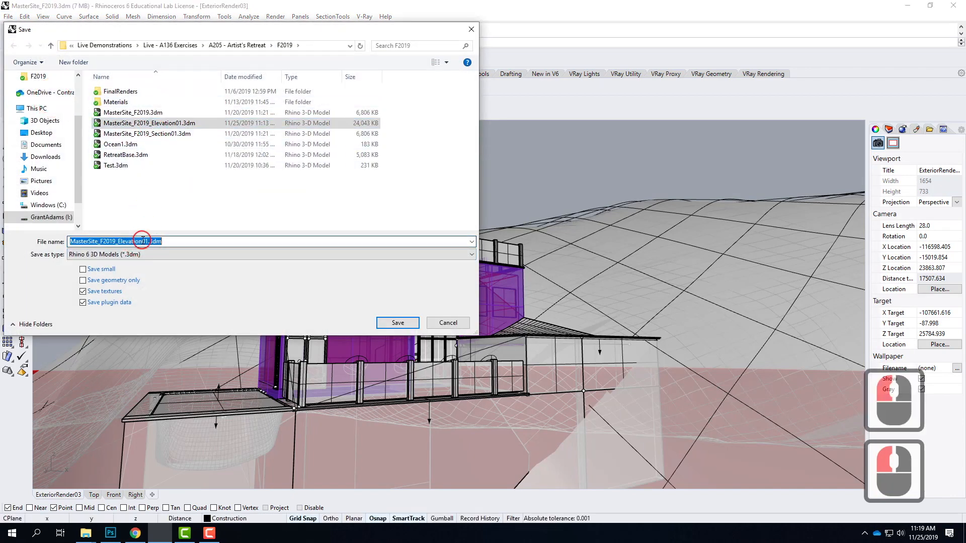
pyautogui.click(157, 236)
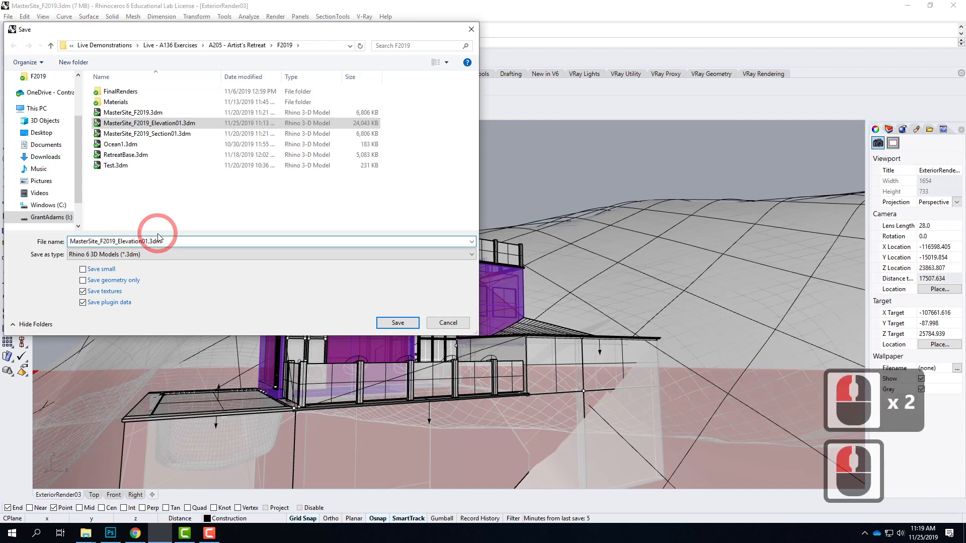
pyautogui.press('BackSpace')
pyautogui.write('2')
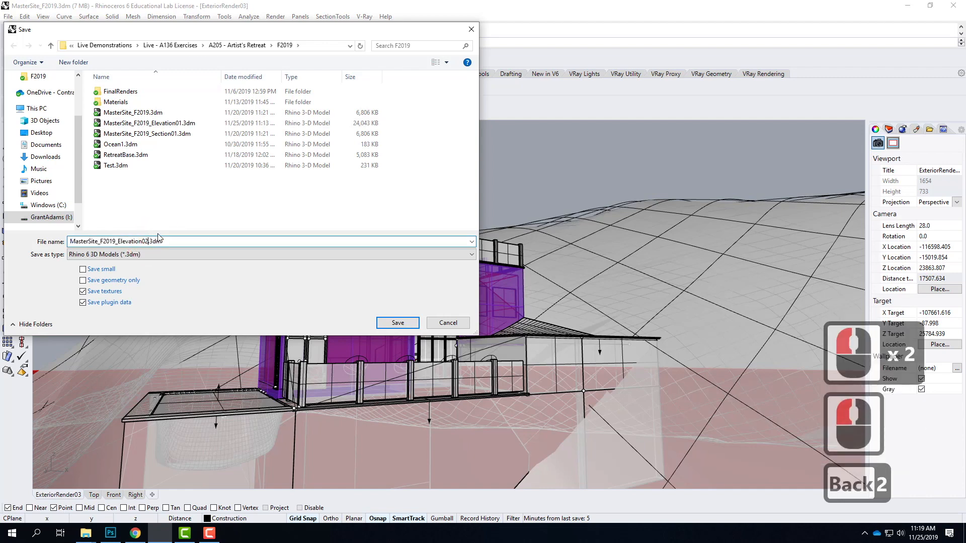
pyautogui.click(396, 321)
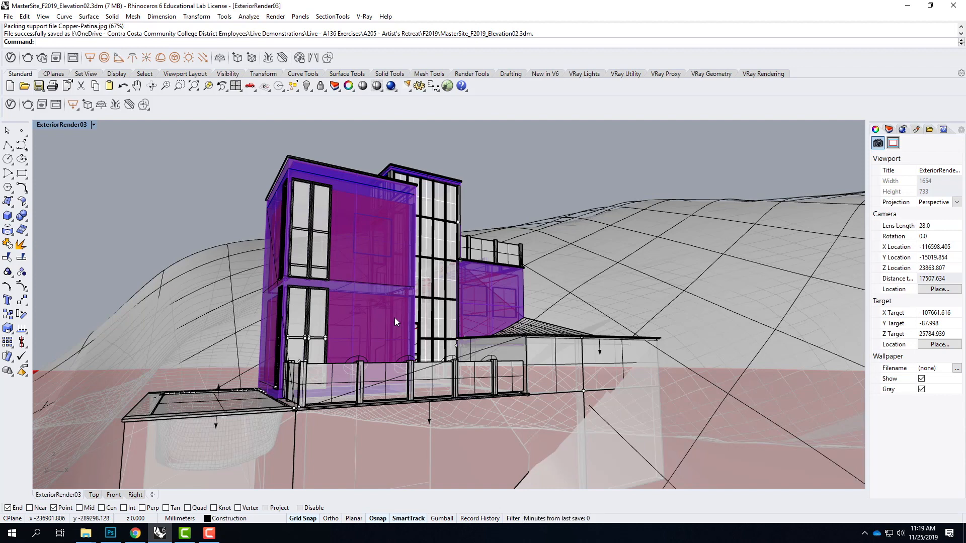
# Switch to Chrome, review the Assembly 10.8 Elevations from Rhino instructions, and return to the Rhino model.
pyautogui.click(134, 532)
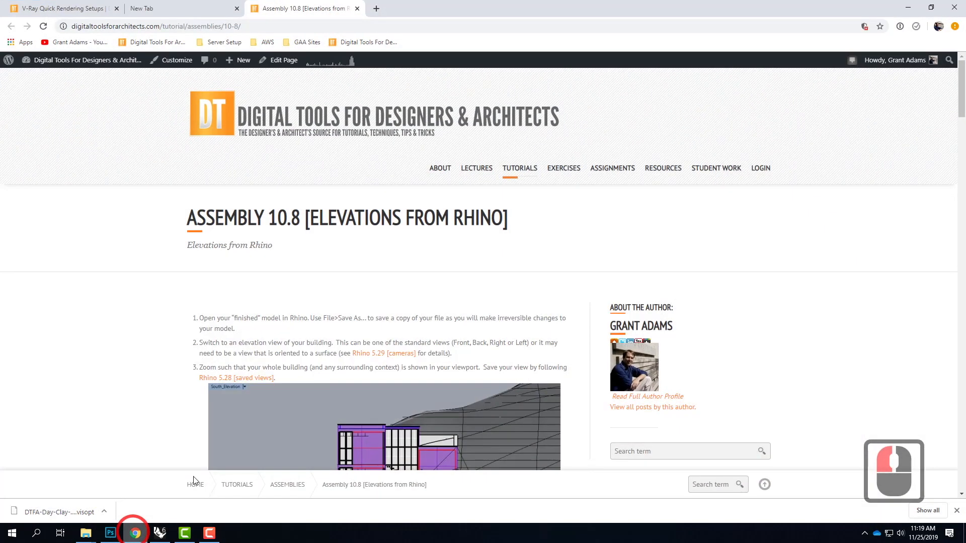
pyautogui.scroll(-1, 498, 280)
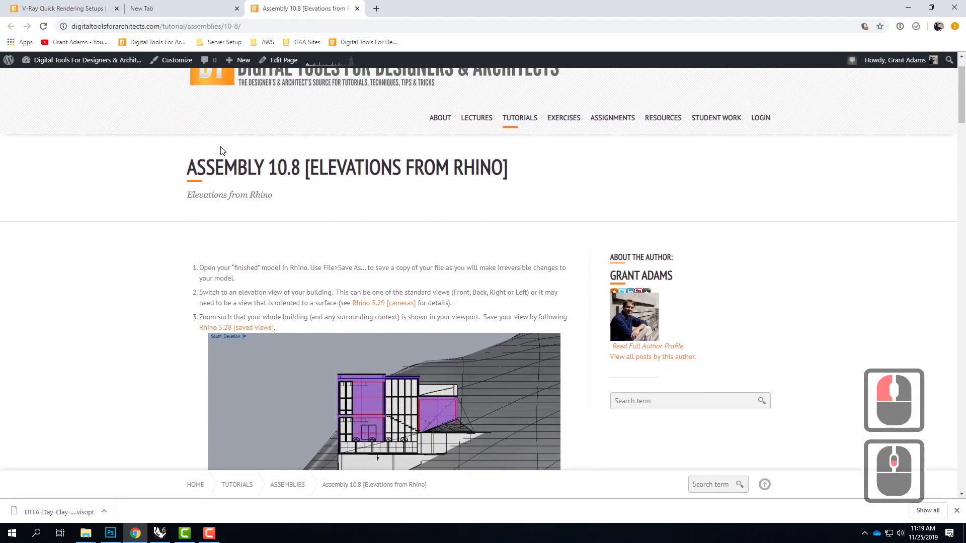
pyautogui.scroll(-2, 450, 213)
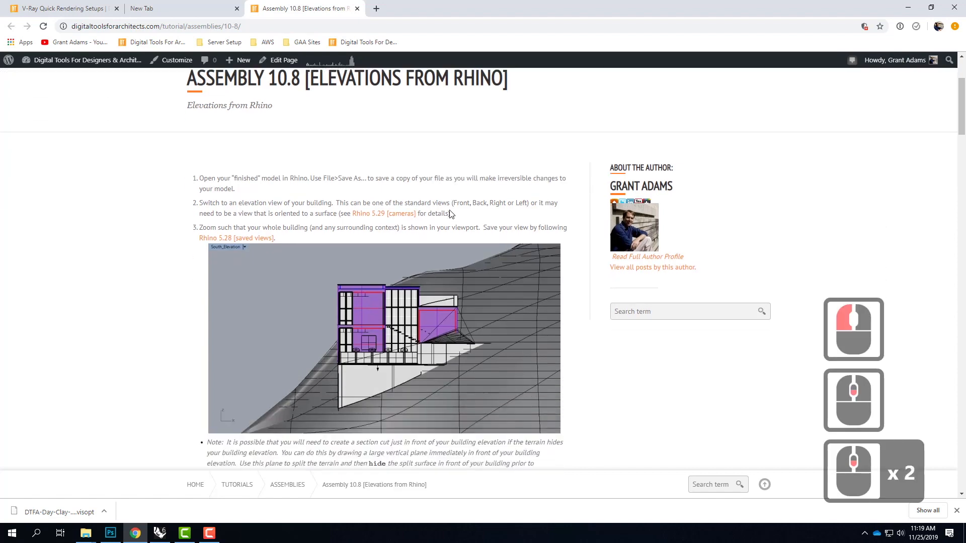
pyautogui.scroll(-14, 450, 214)
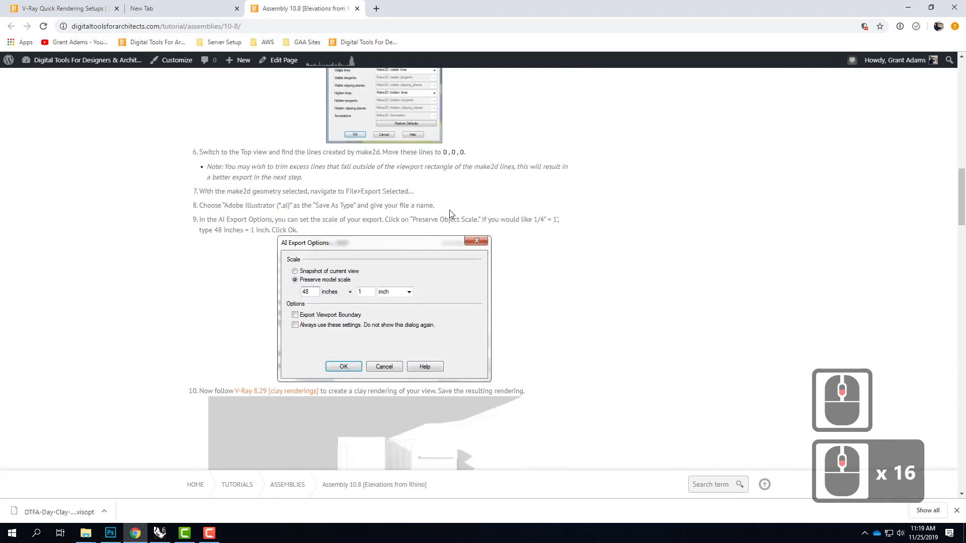
pyautogui.scroll(-19, 450, 214)
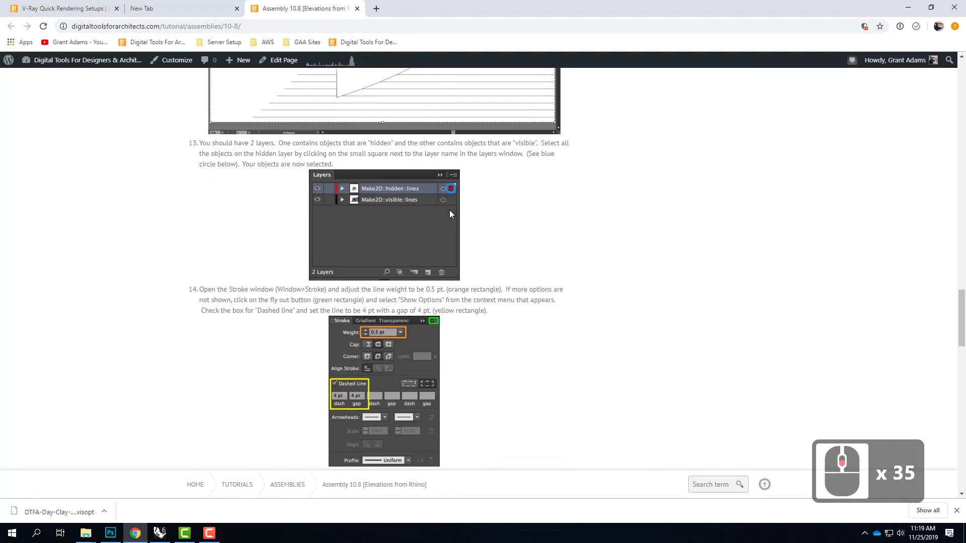
pyautogui.scroll(19, 450, 214)
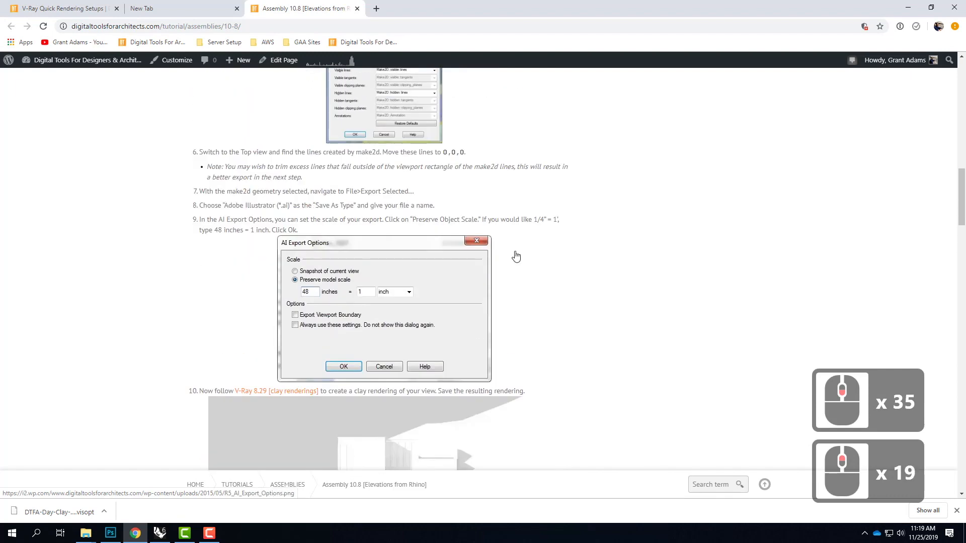
pyautogui.scroll(11, 340, 232)
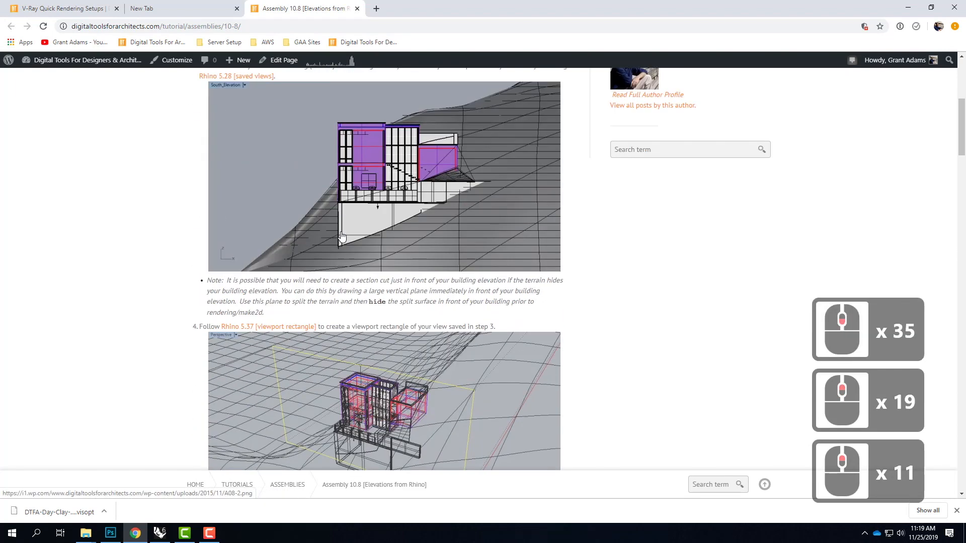
pyautogui.scroll(-4, 282, 187)
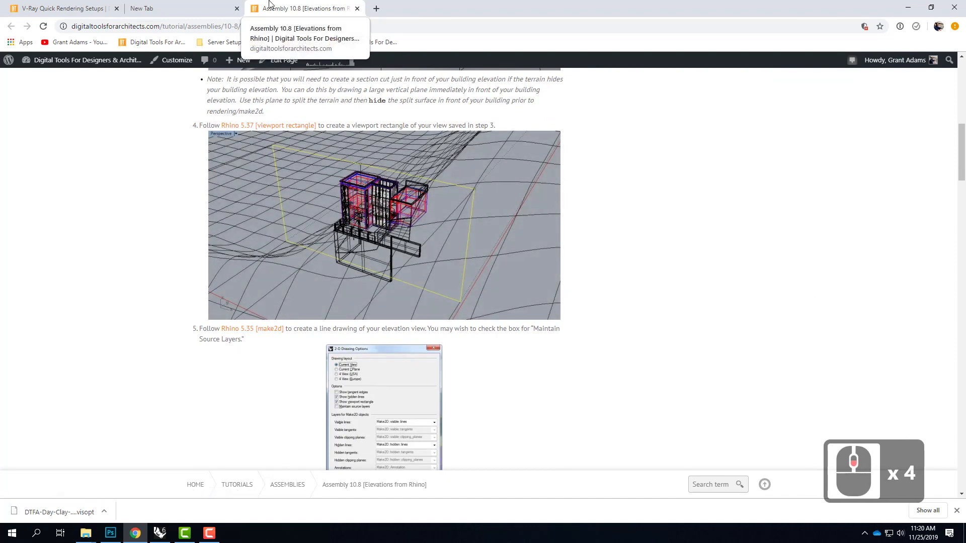
pyautogui.scroll(7, 358, 417)
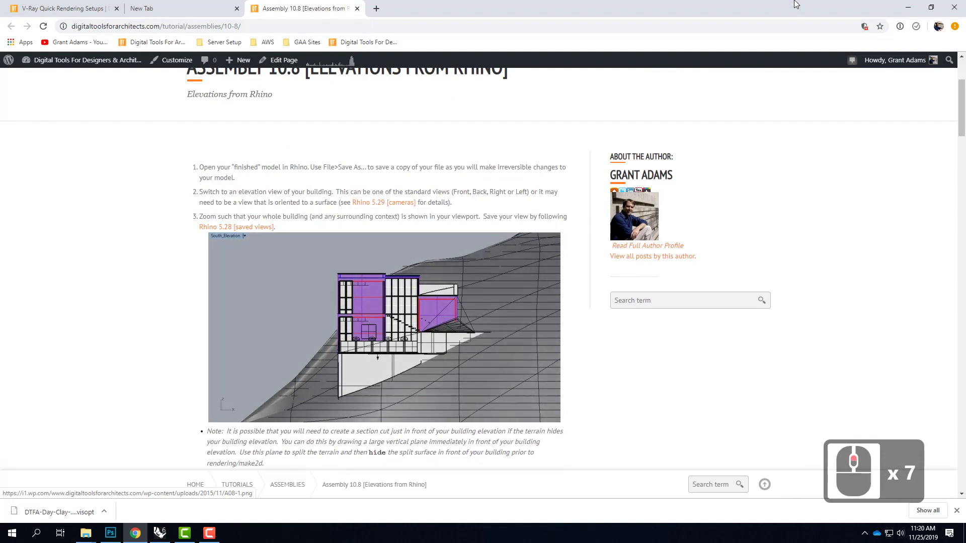
pyautogui.click(909, 8)
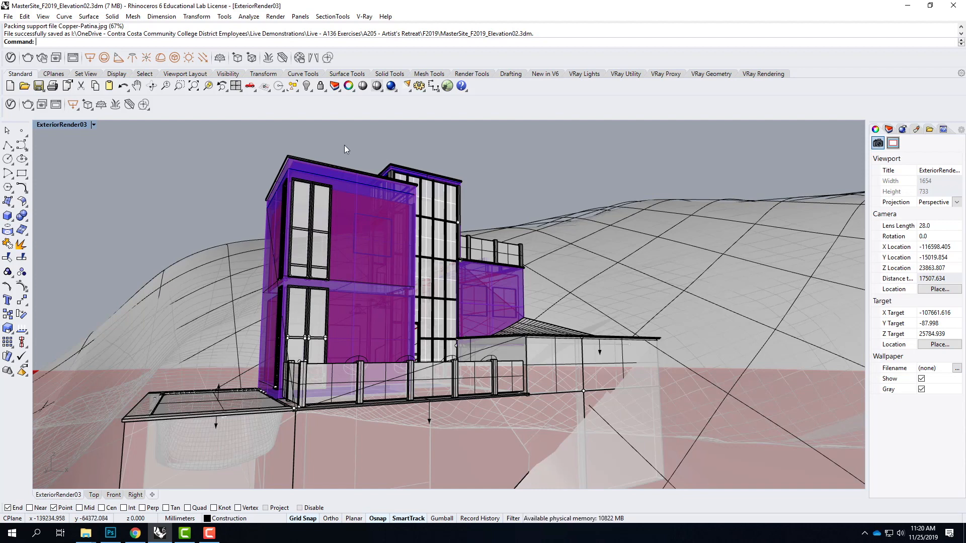
# Set the active viewport to the world Front view.
pyautogui.click(94, 125)
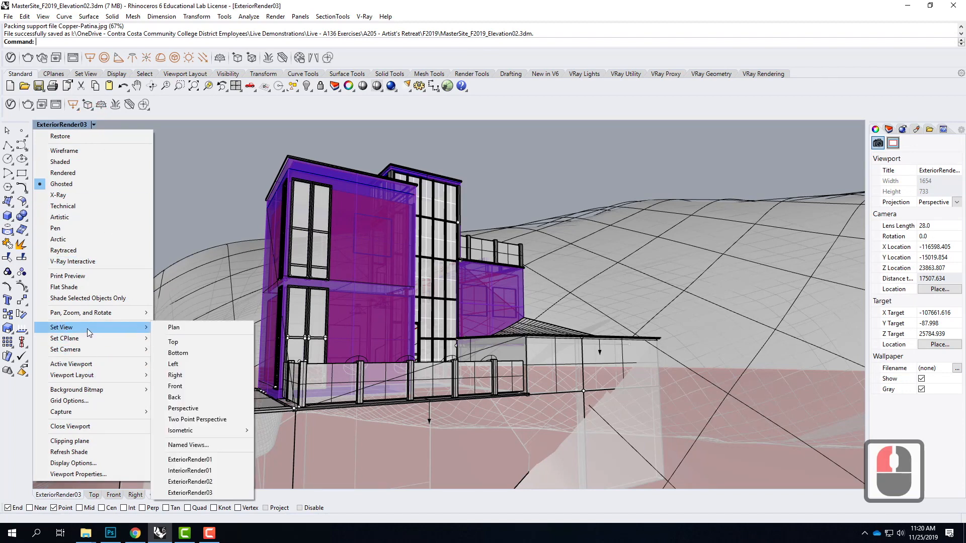
pyautogui.moveTo(86, 328)
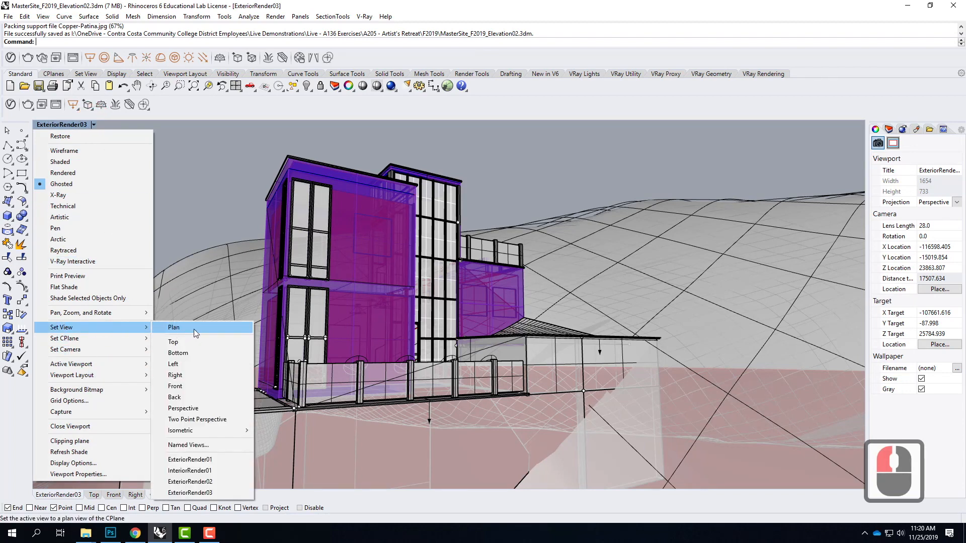
pyautogui.click(191, 385)
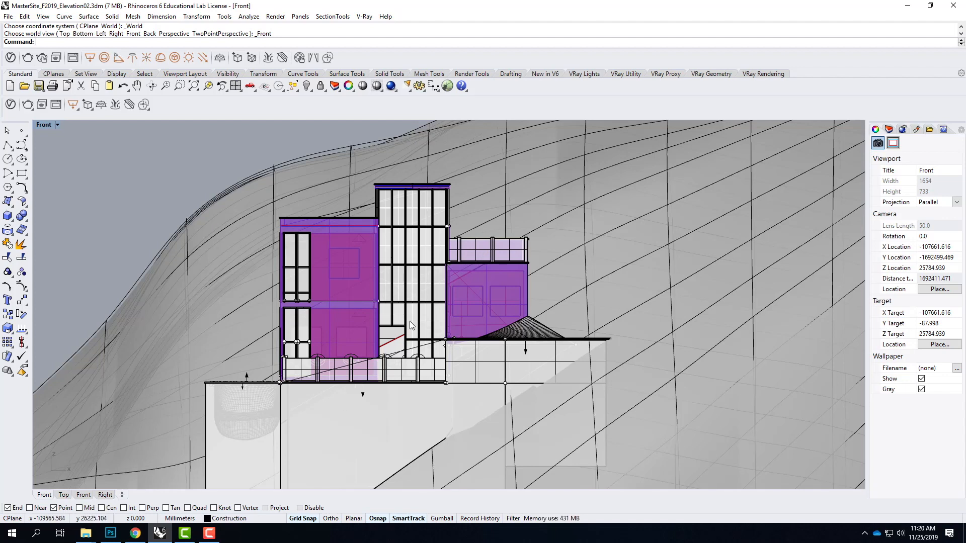
# Set the viewport to the Perspective view and restore the named view ExteriorRender03.
pyautogui.click(58, 125)
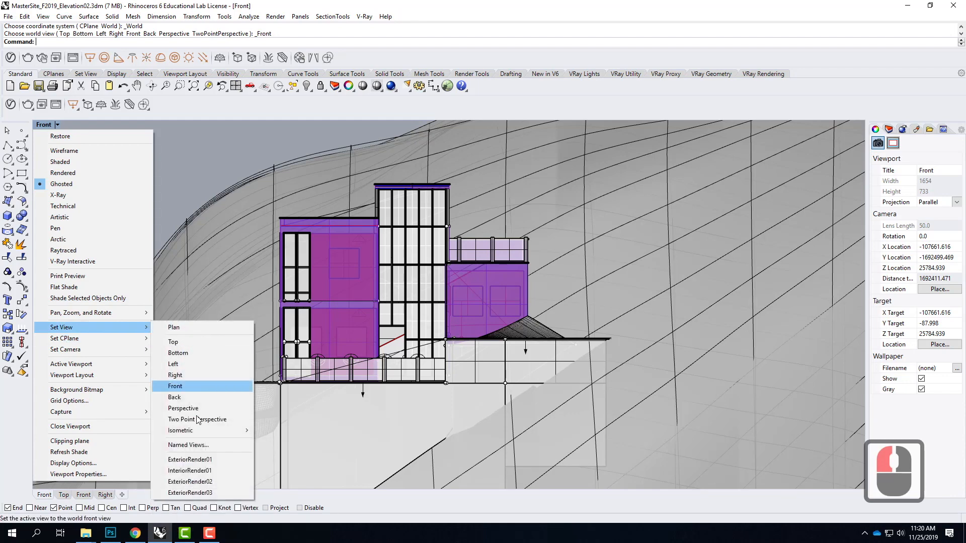
pyautogui.click(194, 408)
pyautogui.click(76, 125)
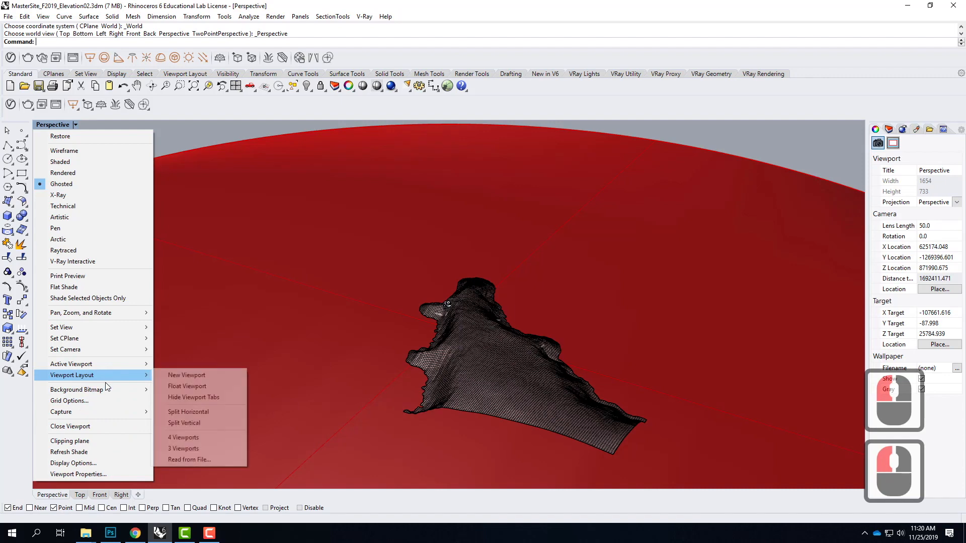
pyautogui.click(97, 328)
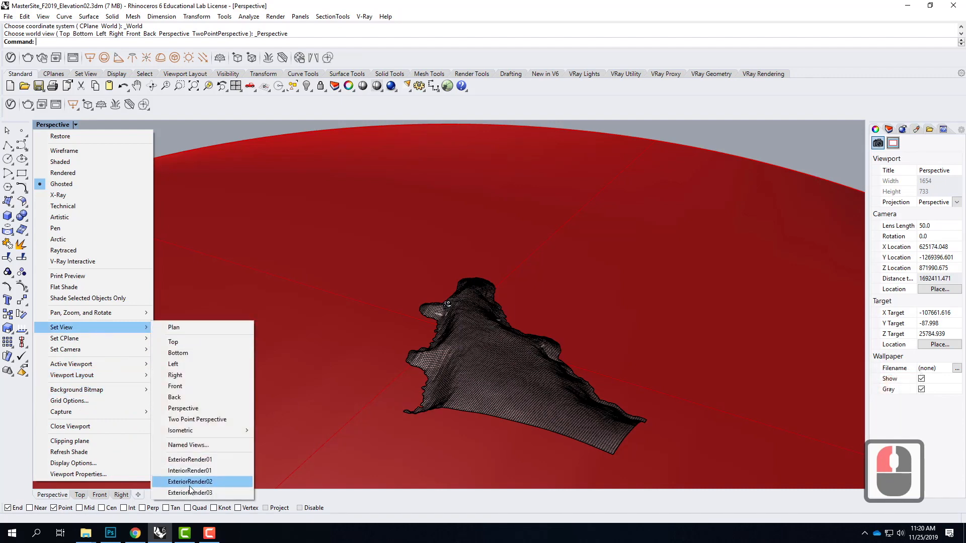
pyautogui.click(208, 493)
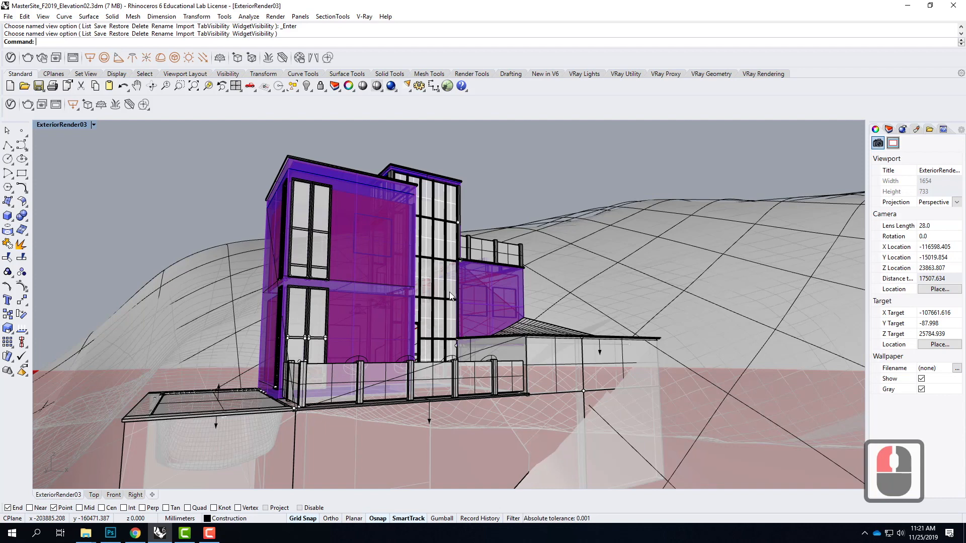
pyautogui.click(342, 207)
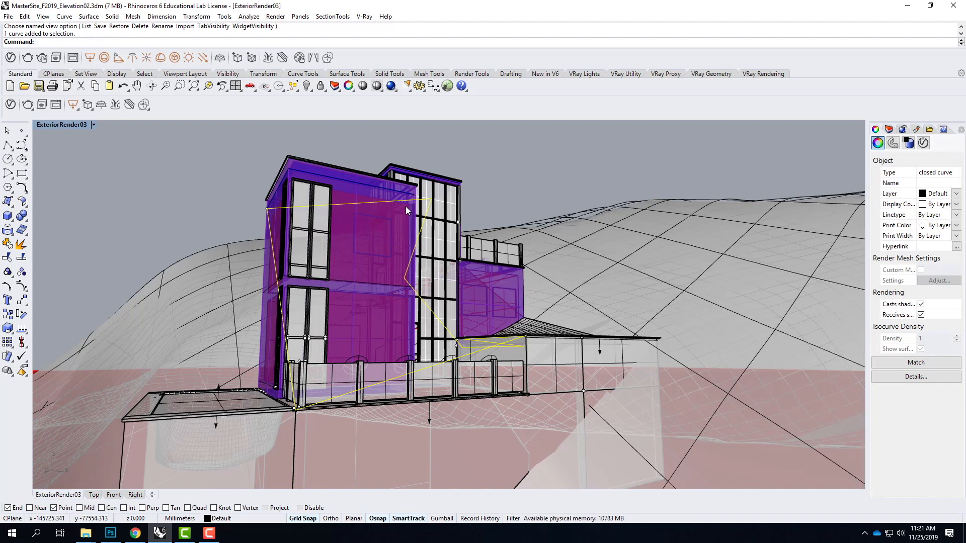
pyautogui.press('Escape')
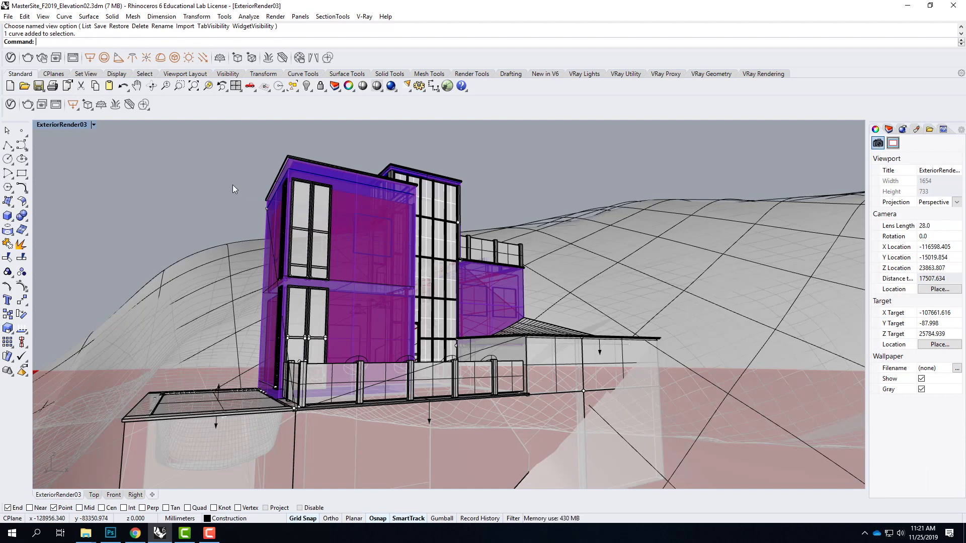
# Orient the camera to a surface of the lower glazed wall beside the stairs, picking a point on the glass panel.
pyautogui.click(94, 124)
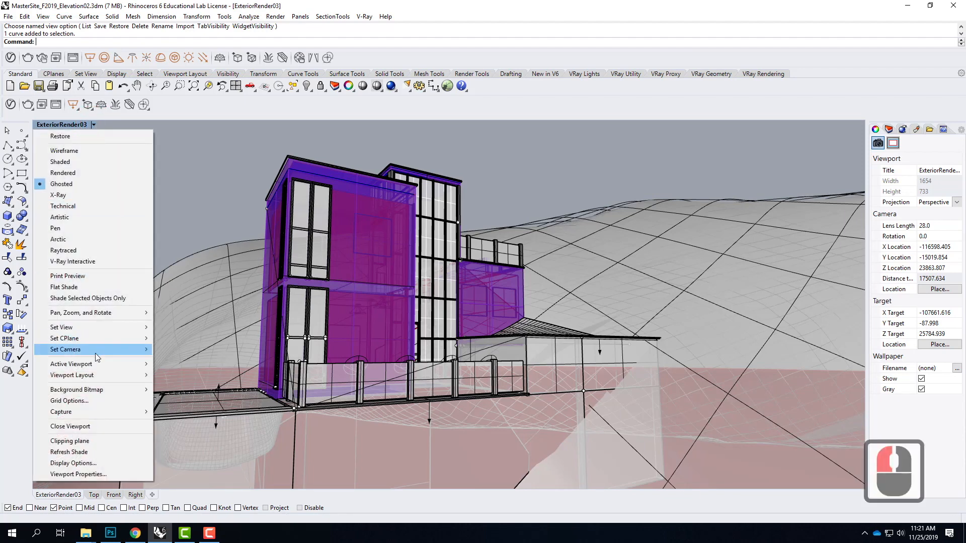
pyautogui.moveTo(95, 354)
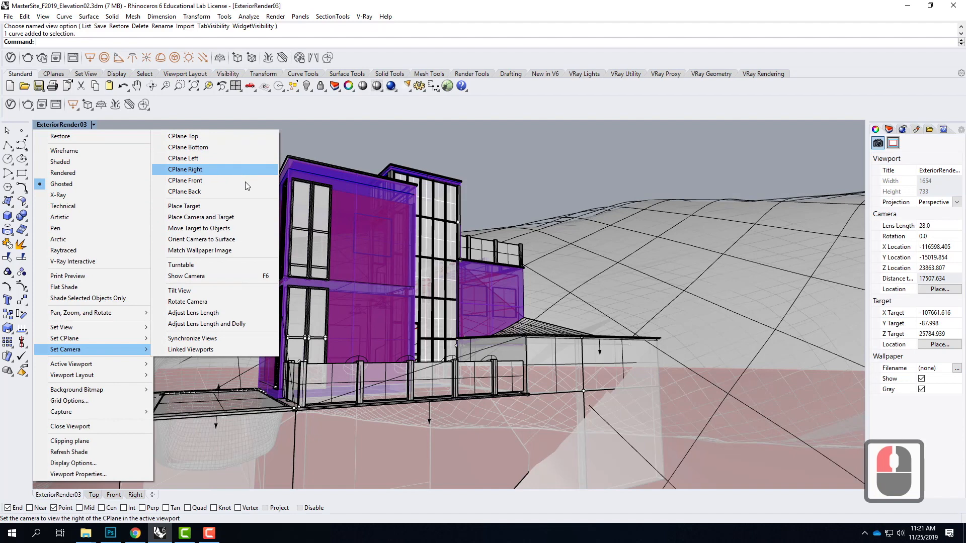
pyautogui.click(216, 240)
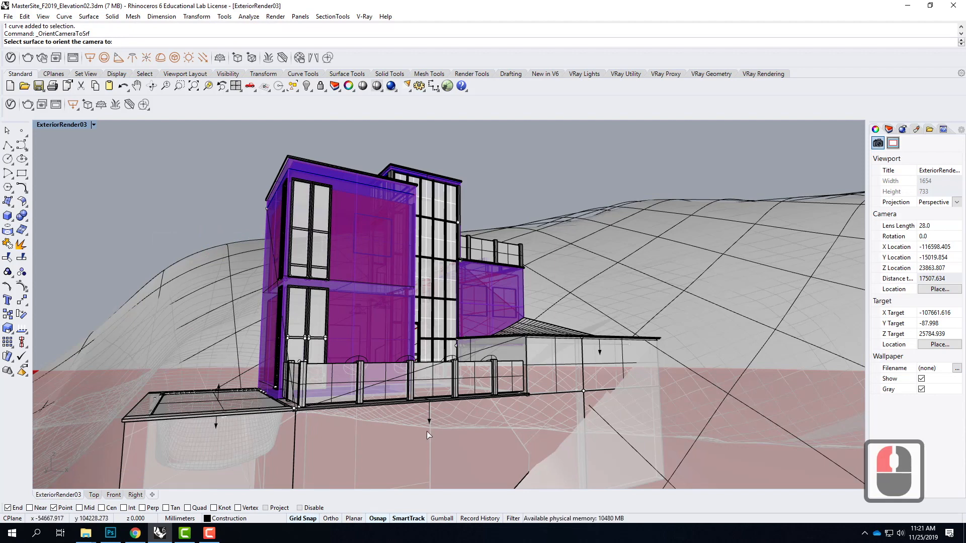
pyautogui.click(434, 383)
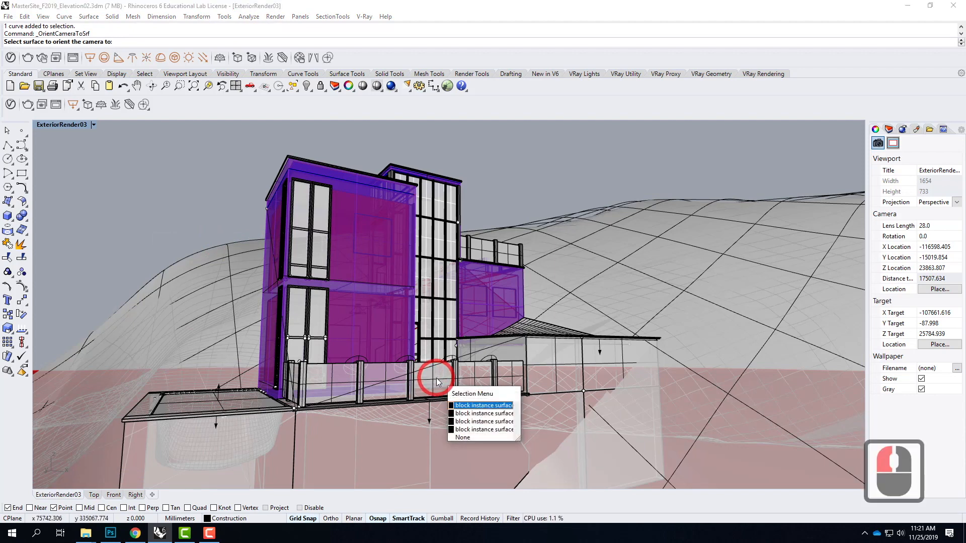
pyautogui.click(483, 414)
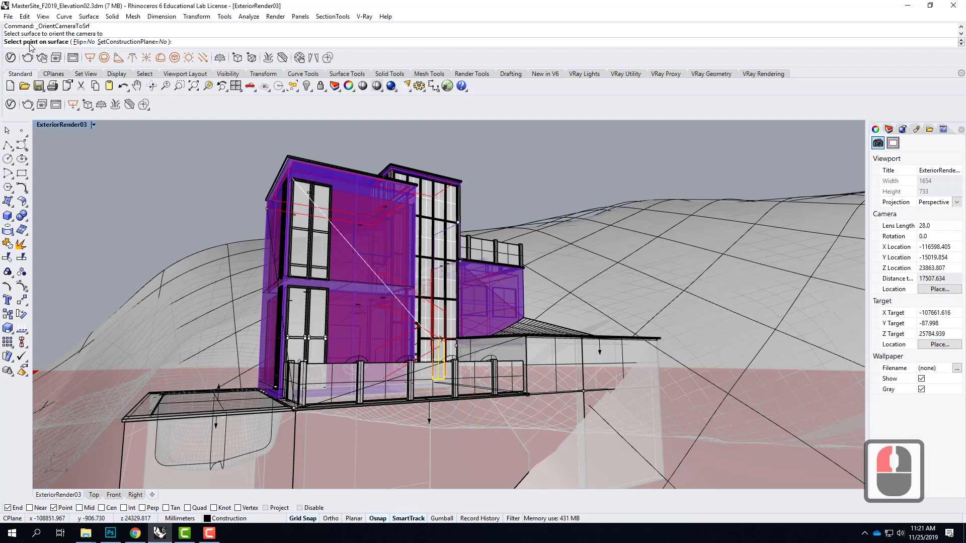
pyautogui.scroll(3, 442, 344)
pyautogui.scroll(2, 443, 344)
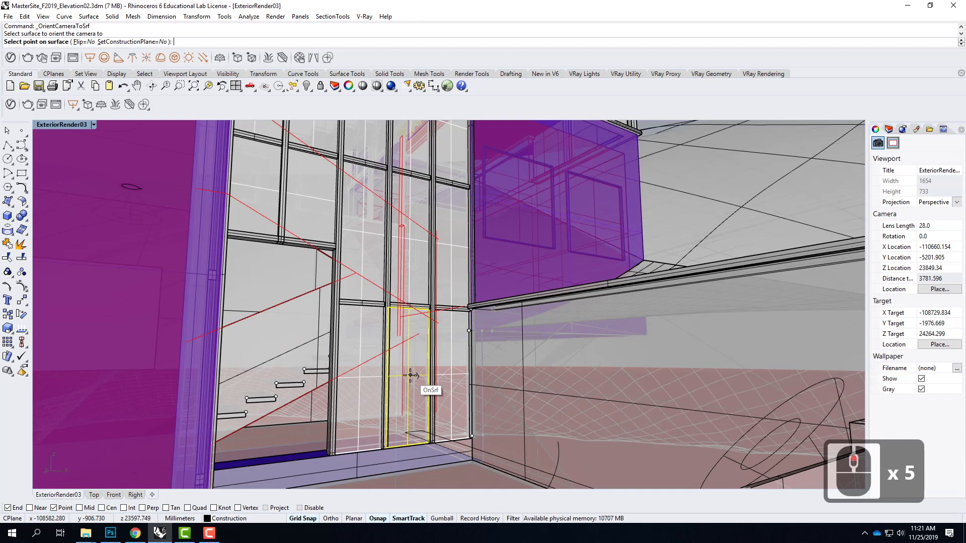
pyautogui.click(411, 375)
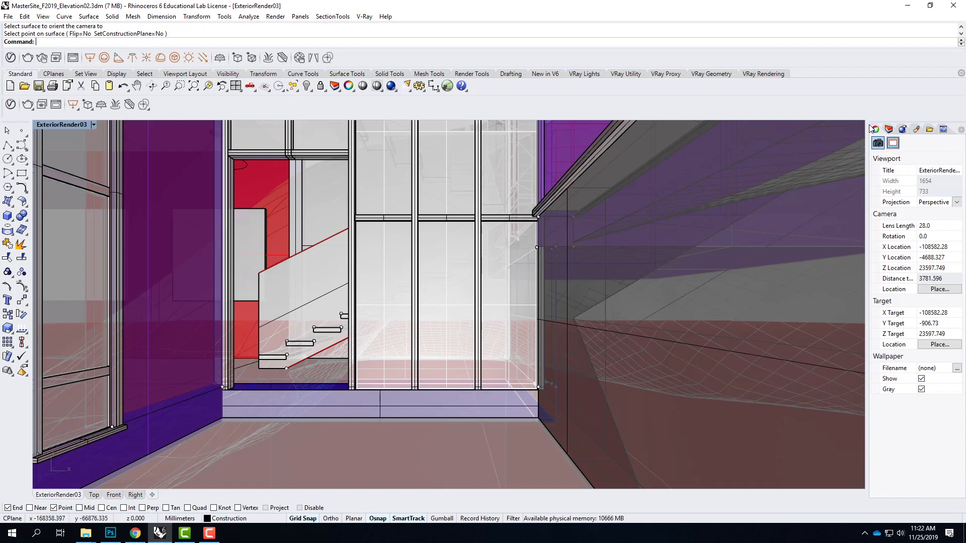
# Change the viewport projection to Parallel and frame the whole building elevation.
pyautogui.click(958, 202)
pyautogui.click(905, 212)
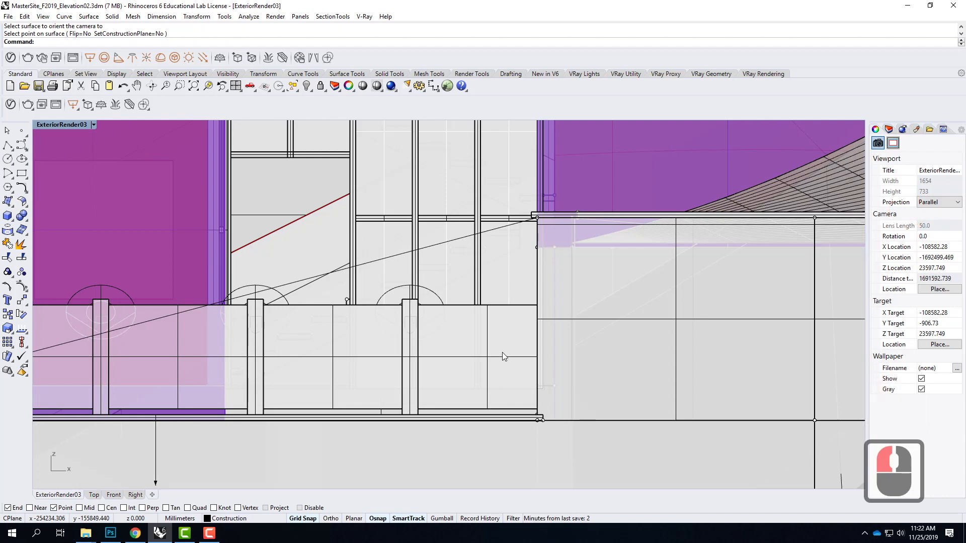
pyautogui.scroll(-3, 548, 372)
pyautogui.scroll(-5, 547, 372)
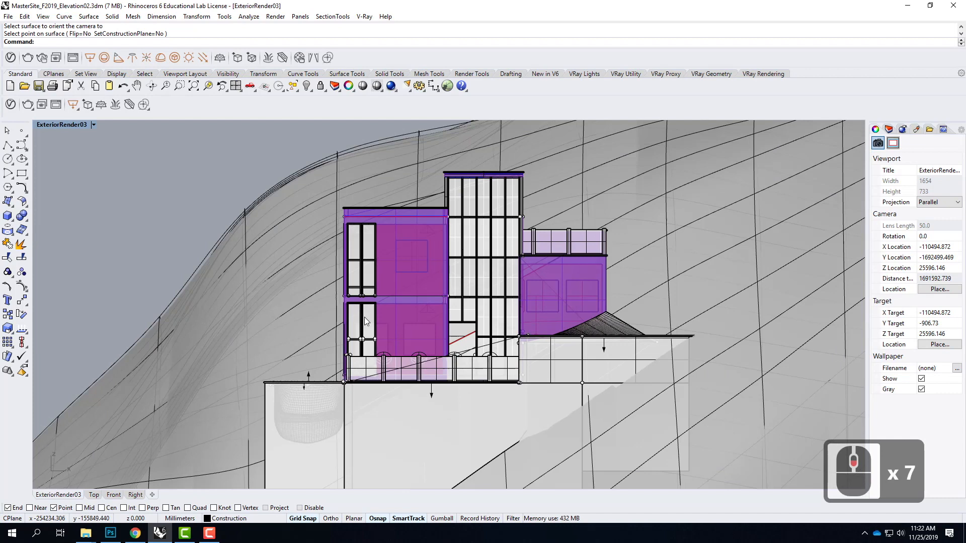
# Adjust the framing of the parallel elevation so the whole building and its surrounding terrain fit in the view.
pyautogui.scroll(-2, 462, 345)
pyautogui.scroll(2, 460, 352)
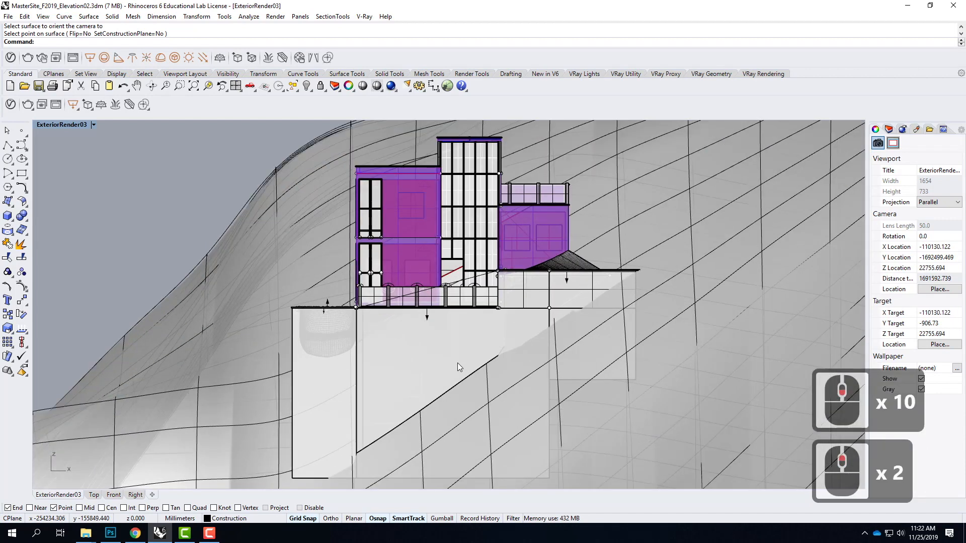
pyautogui.scroll(3, 554, 327)
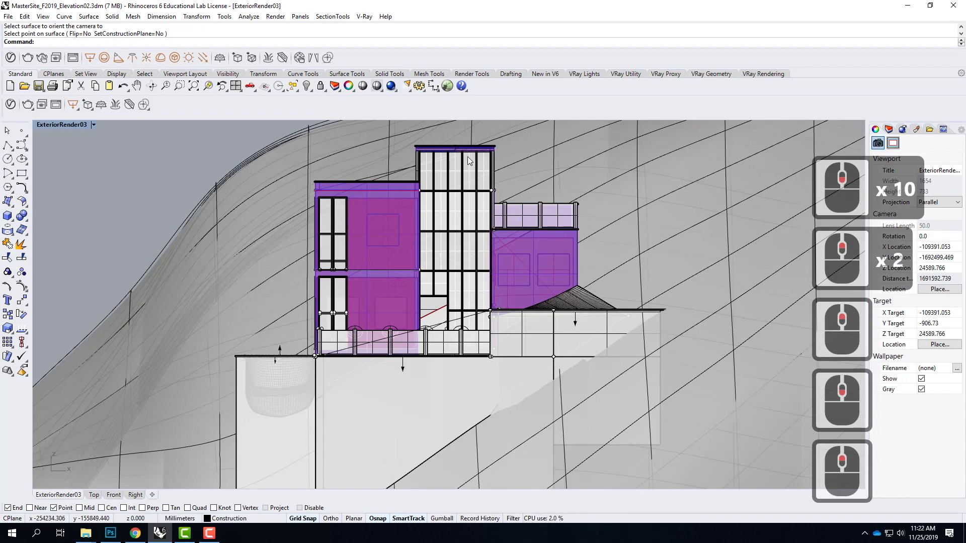
pyautogui.scroll(-2, 453, 129)
pyautogui.scroll(3, 453, 127)
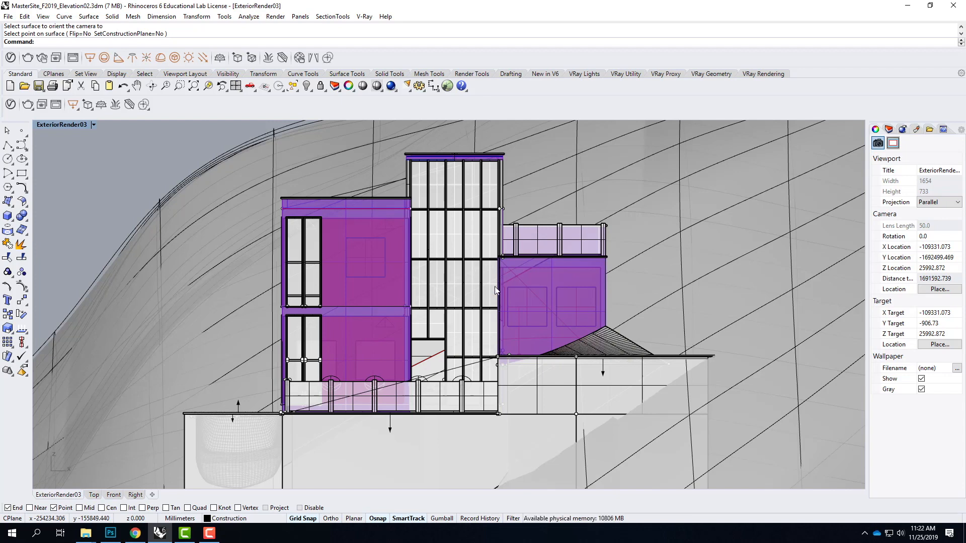
pyautogui.scroll(-1, 516, 409)
pyautogui.scroll(1, 441, 301)
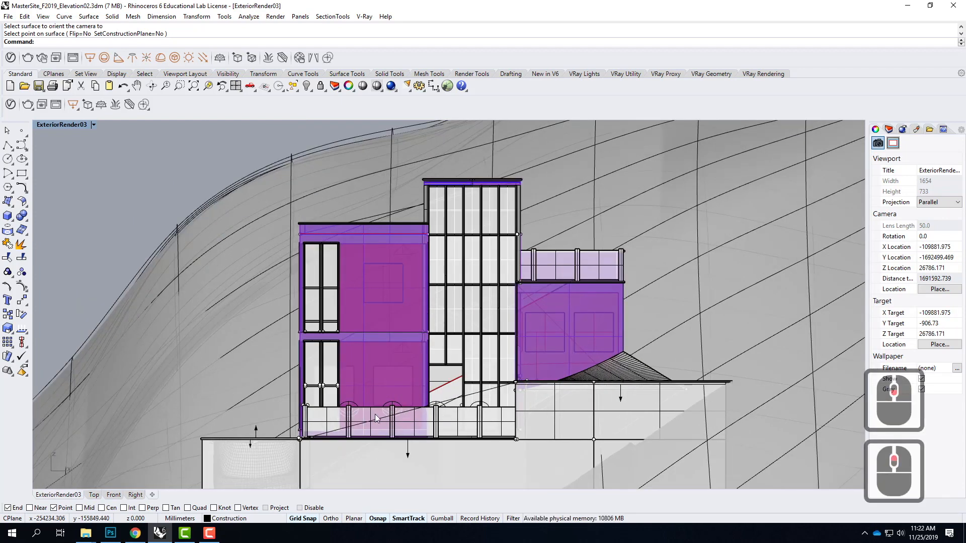
pyautogui.scroll(-1, 373, 442)
pyautogui.scroll(1, 427, 361)
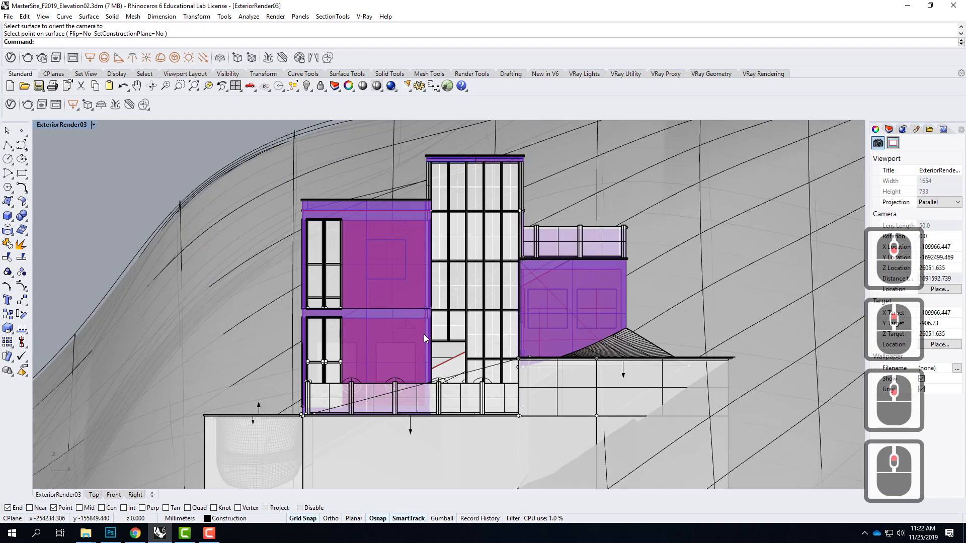
pyautogui.scroll(-1, 390, 358)
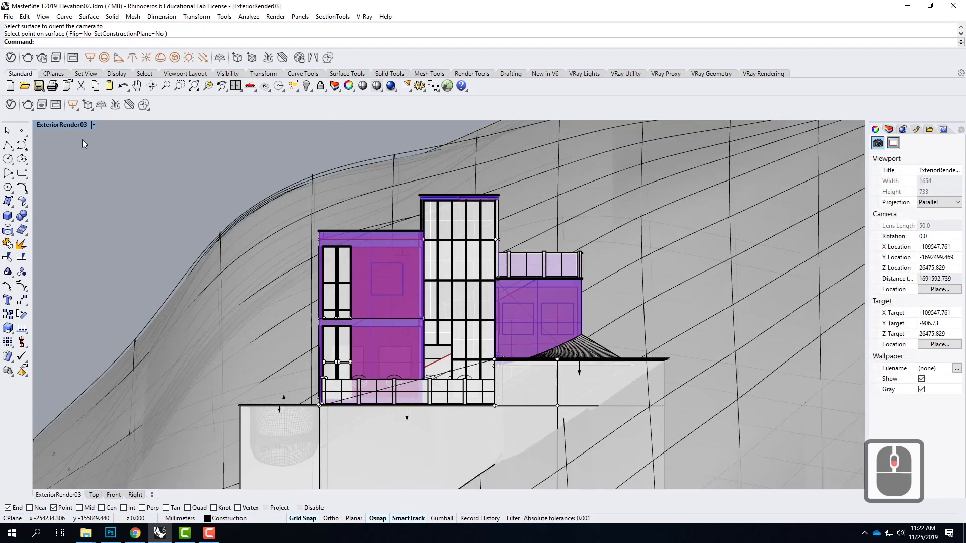
# Save the current viewport as a named view called FrontElevation and dismiss the named views window.
pyautogui.click(94, 125)
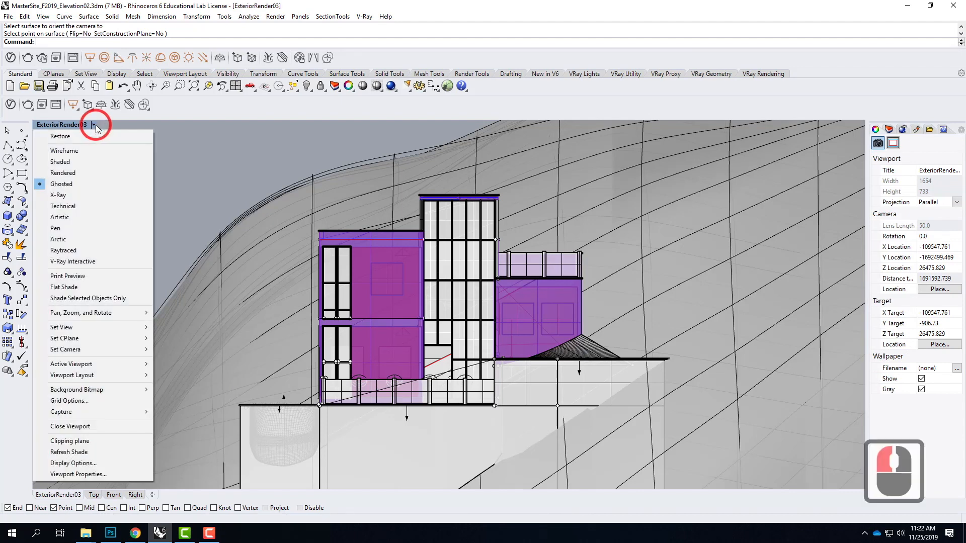
pyautogui.click(44, 352)
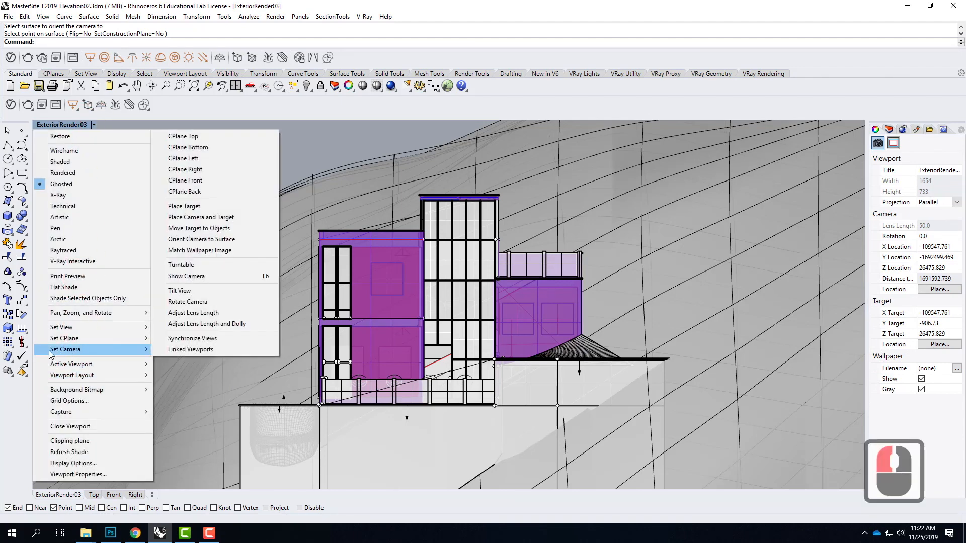
pyautogui.moveTo(60, 330)
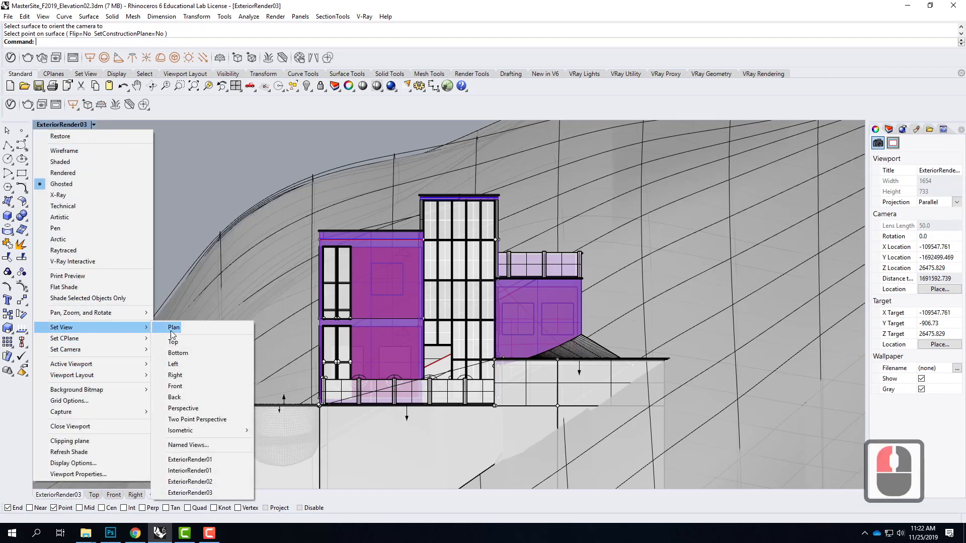
pyautogui.click(191, 444)
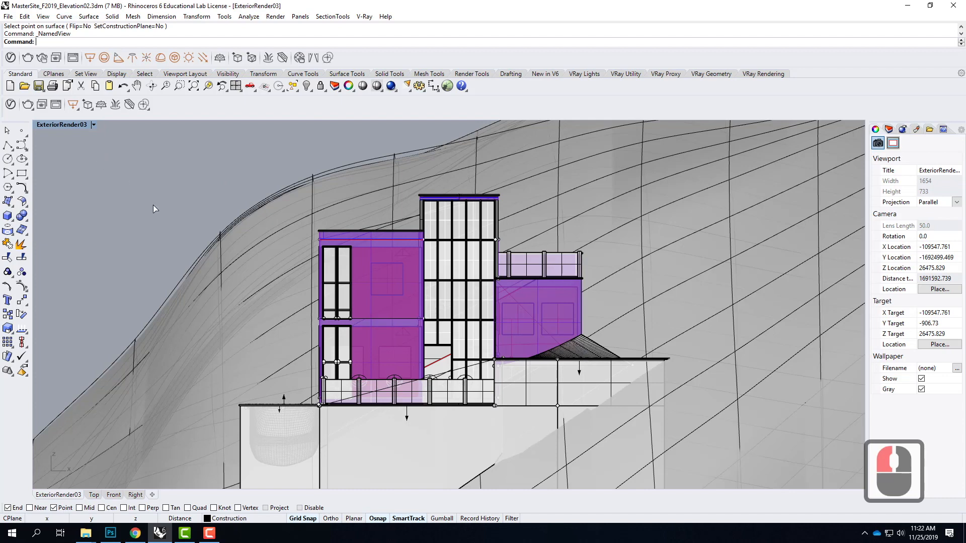
pyautogui.moveTo(253, 310); pyautogui.dragTo(307, 207)
pyautogui.doubleClick(246, 233)
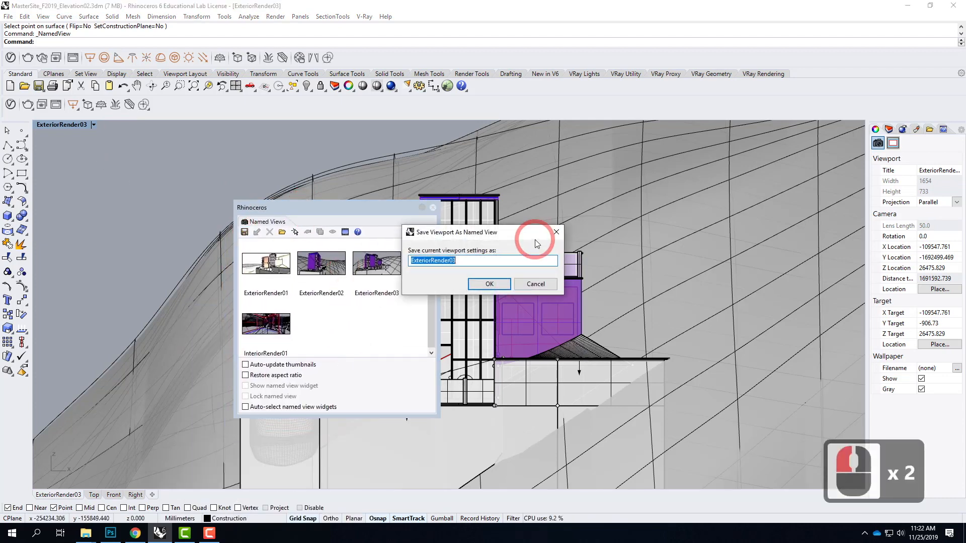
pyautogui.write('Fr')
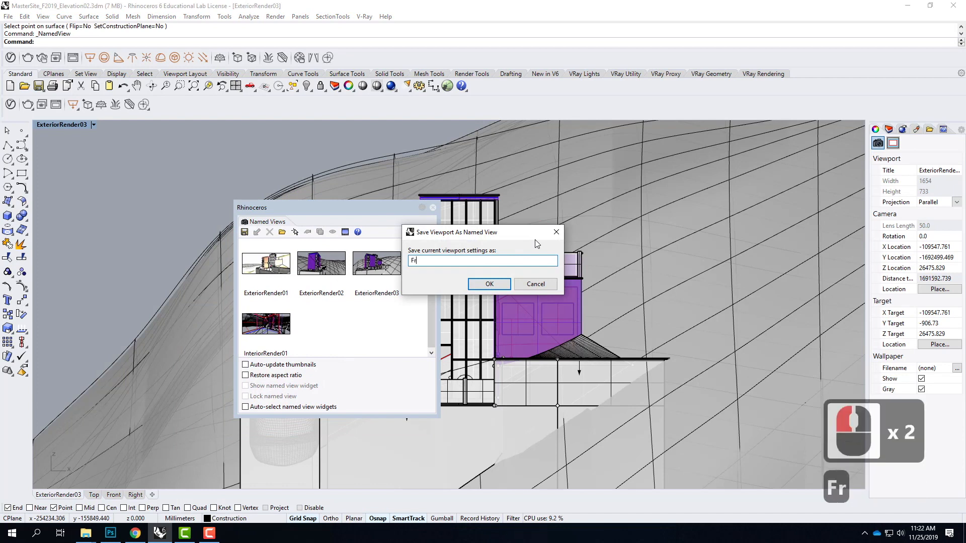
pyautogui.write('ontElevation')
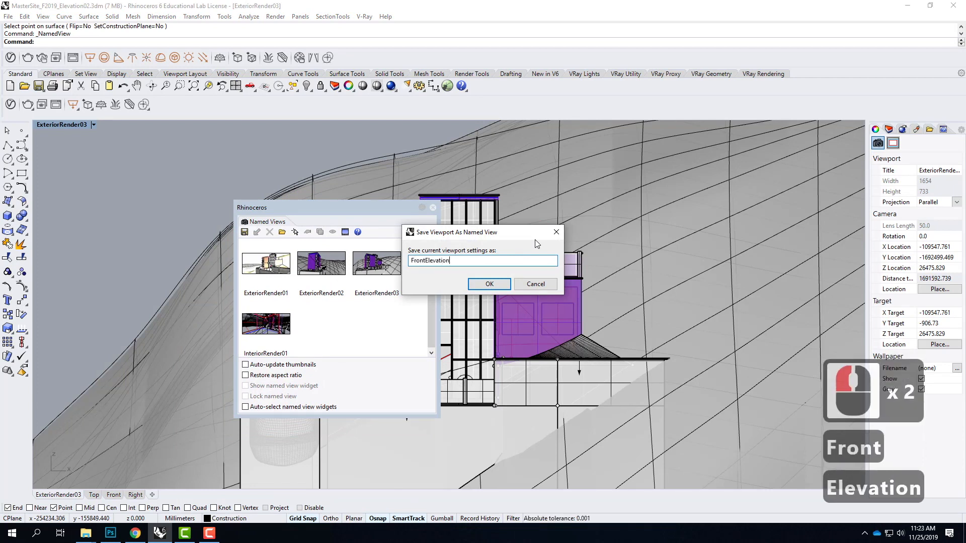
pyautogui.click(496, 284)
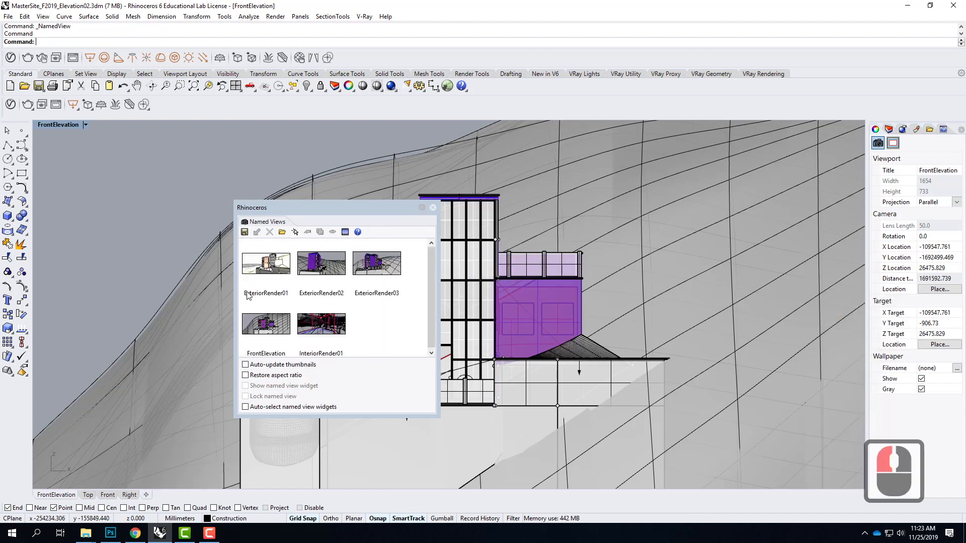
pyautogui.click(432, 208)
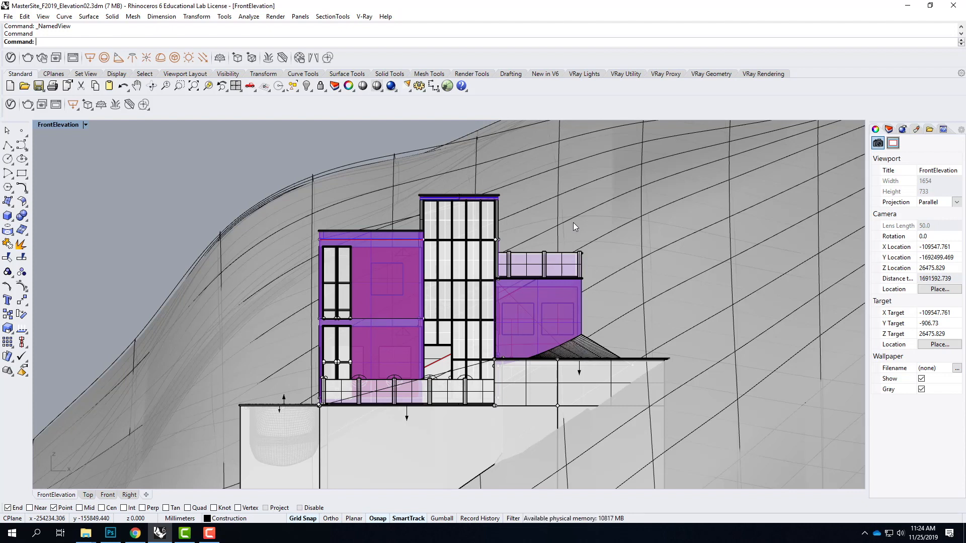
# Start Make2D on all objects in the model from the FrontElevation view.
pyautogui.write('make2d')
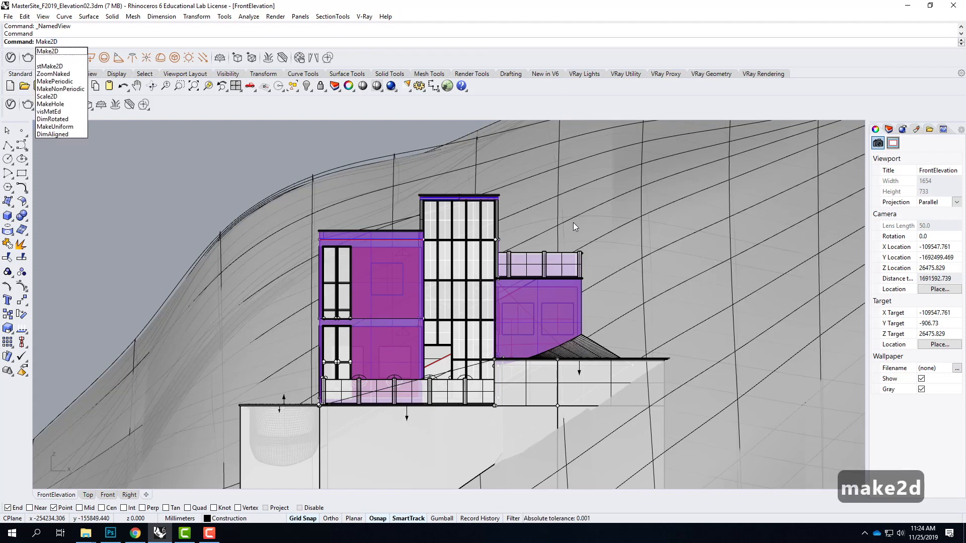
pyautogui.press('Return')
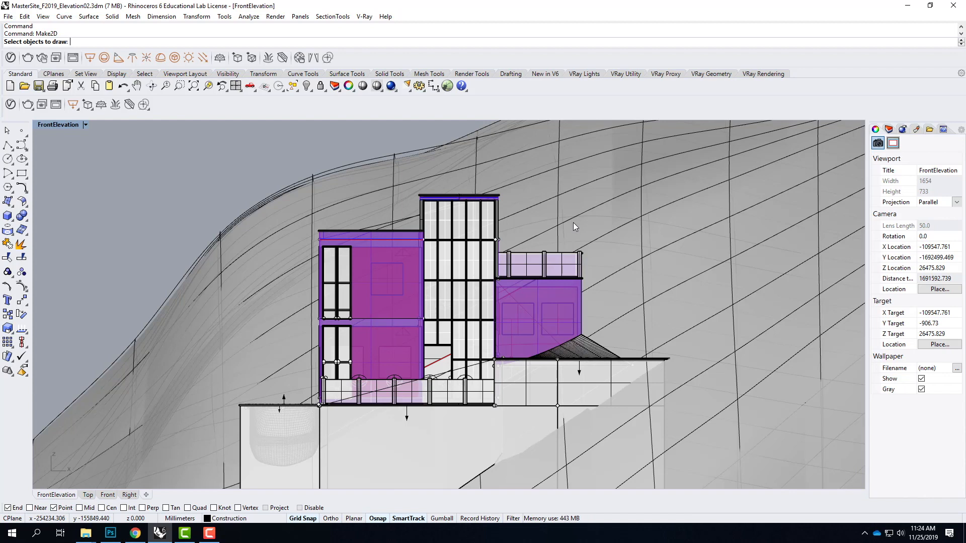
pyautogui.write('all')
pyautogui.press('Return')
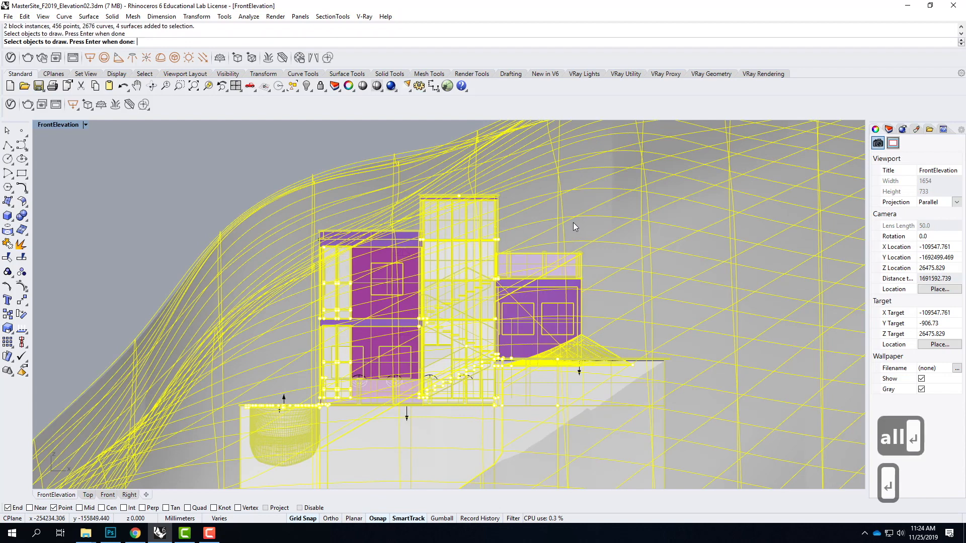
pyautogui.press('Return')
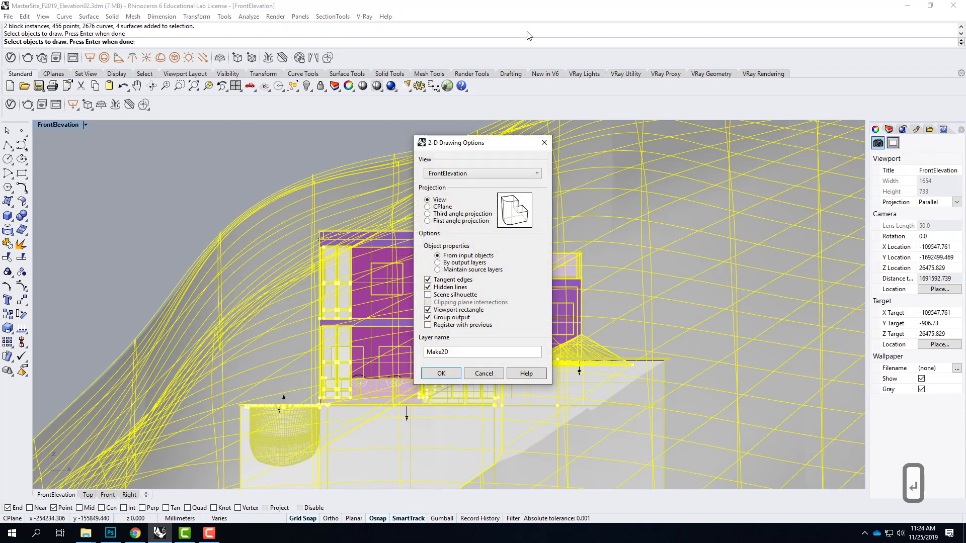
pyautogui.moveTo(465, 146); pyautogui.dragTo(422, 133)
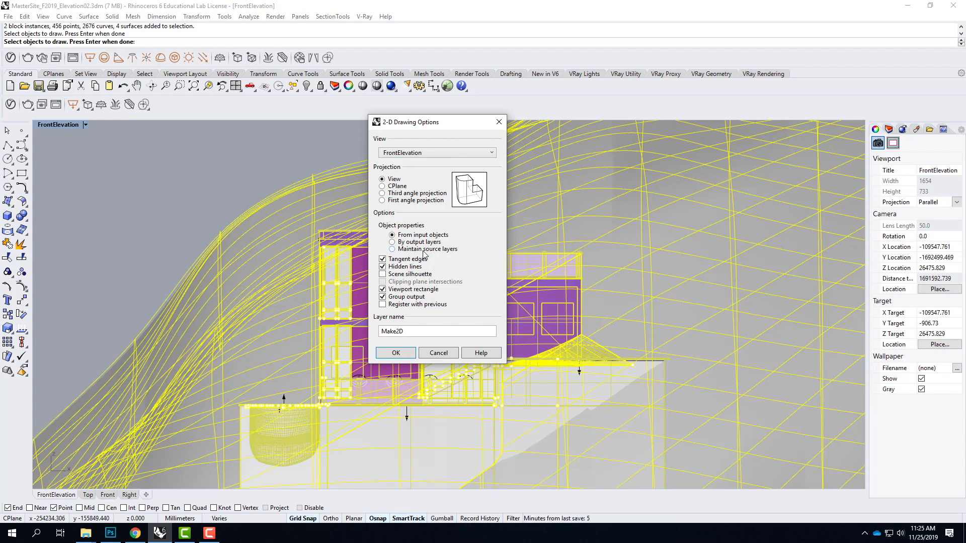
# Compare the 2D drawing preview with Tangent edges off and on.
pyautogui.click(383, 259)
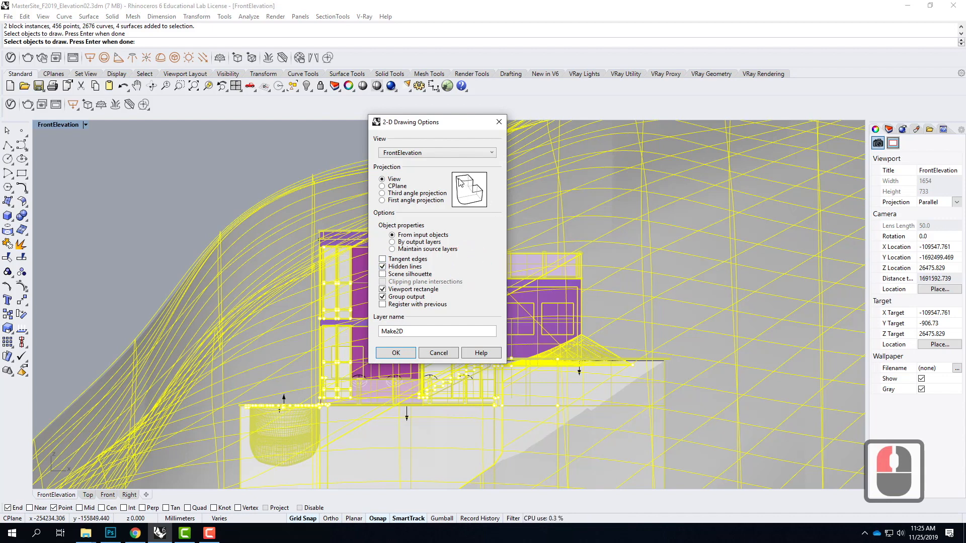
pyautogui.click(383, 261)
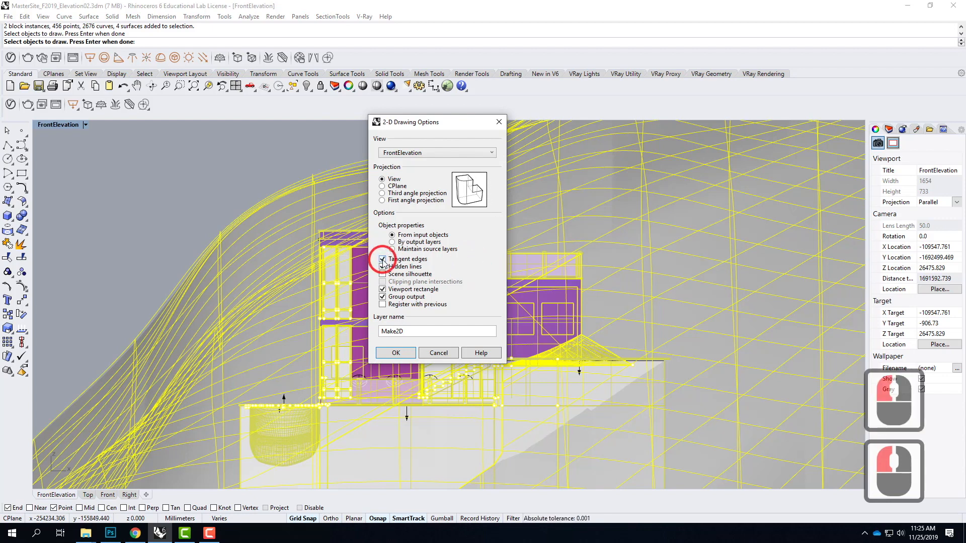
pyautogui.click(383, 261)
pyautogui.click(383, 260)
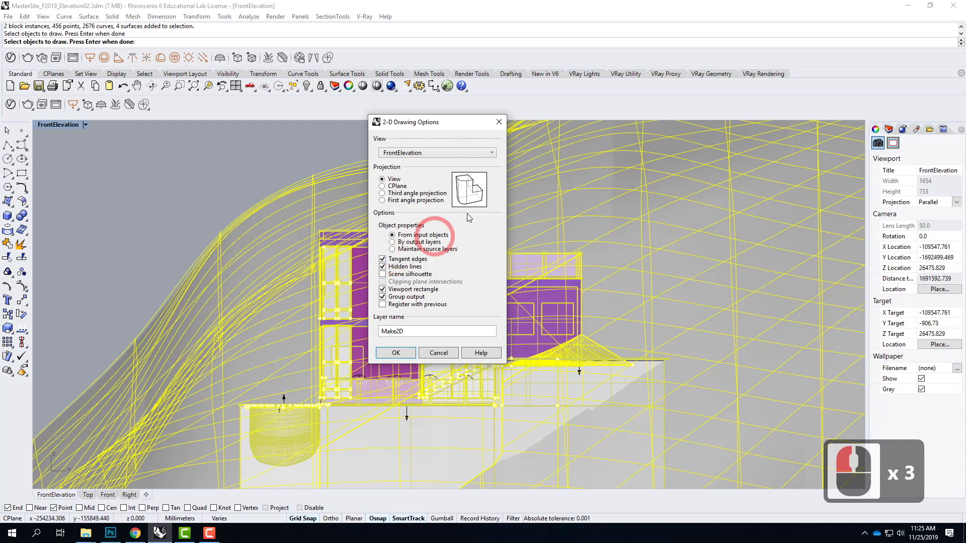
pyautogui.click(383, 259)
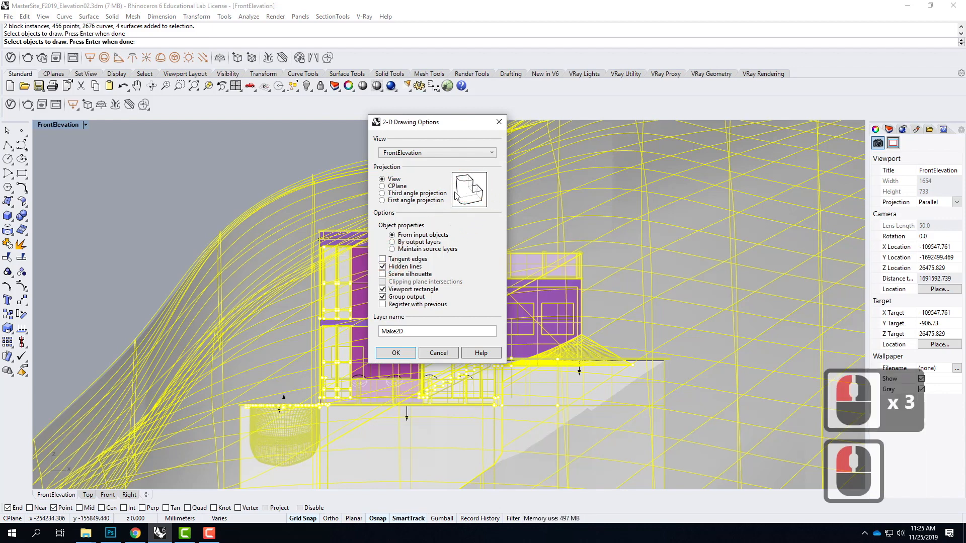
pyautogui.click(383, 259)
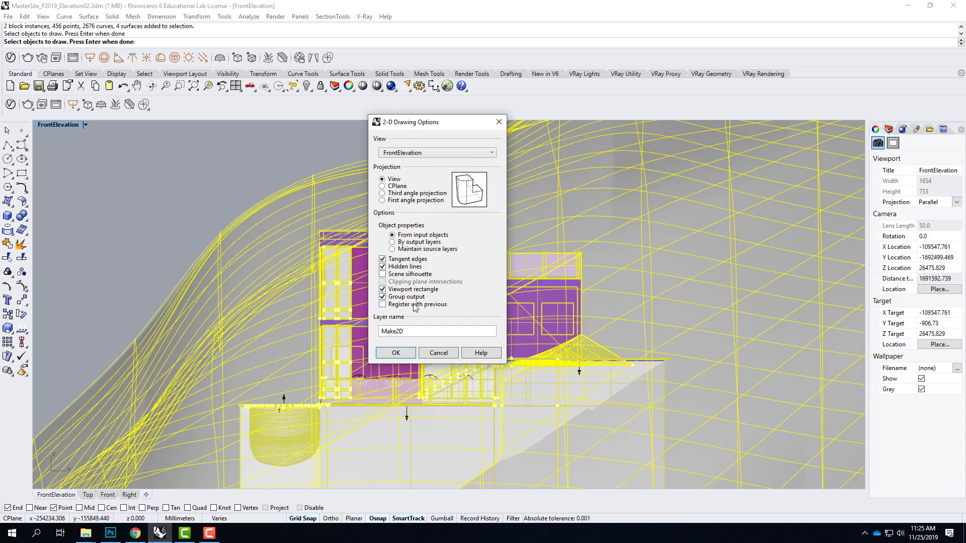
# Turn on Scene silhouette and keep Viewport rectangle enabled in the 2D drawing options.
pyautogui.click(383, 276)
pyautogui.click(383, 275)
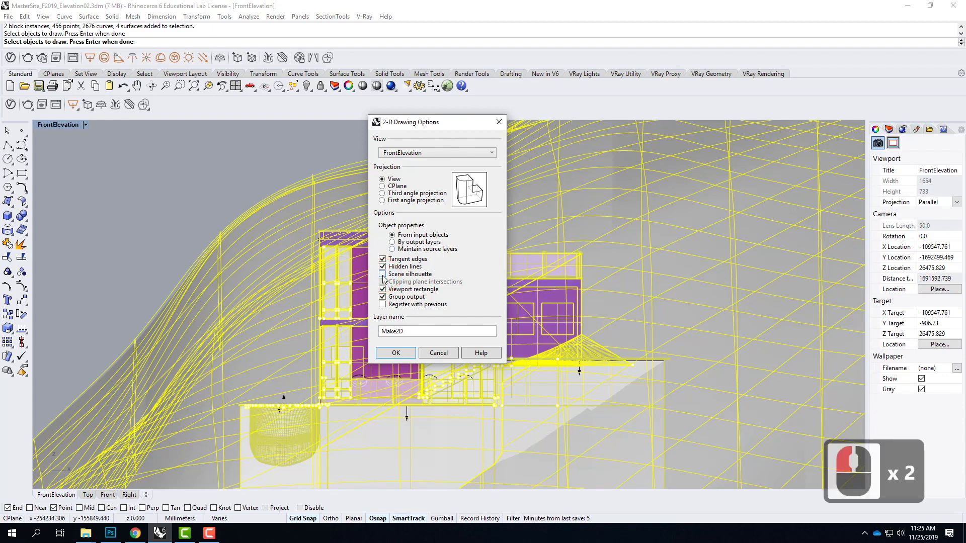
pyautogui.click(383, 275)
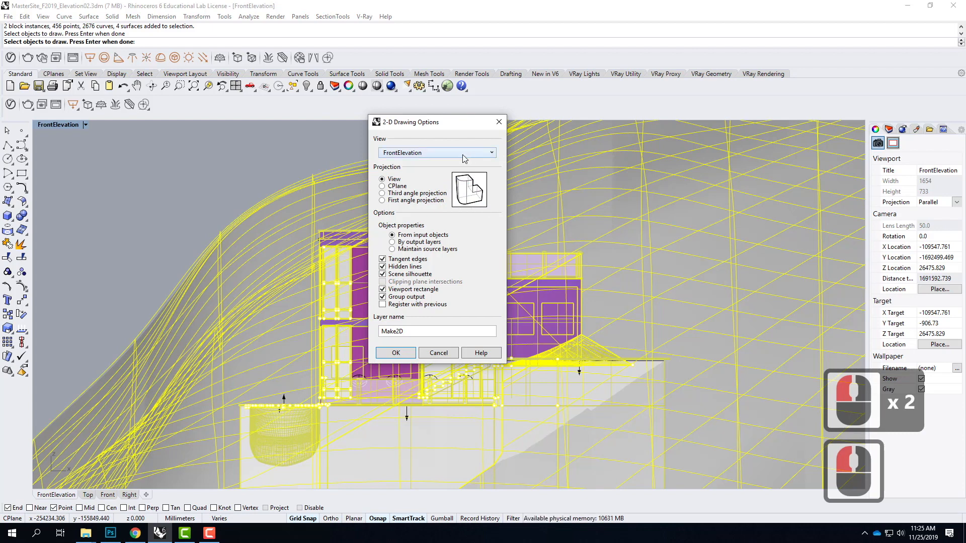
pyautogui.click(383, 274)
pyautogui.click(383, 275)
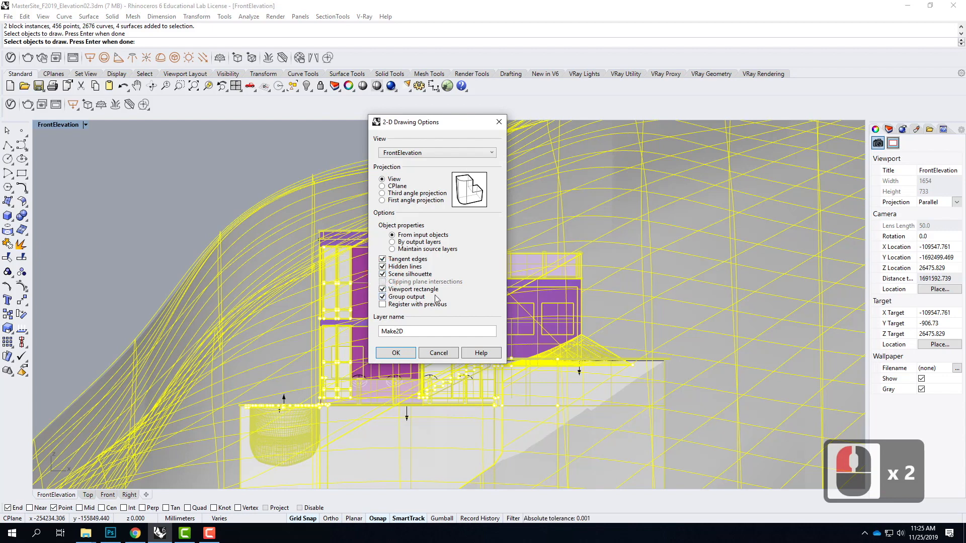
pyautogui.click(383, 290)
pyautogui.click(383, 290)
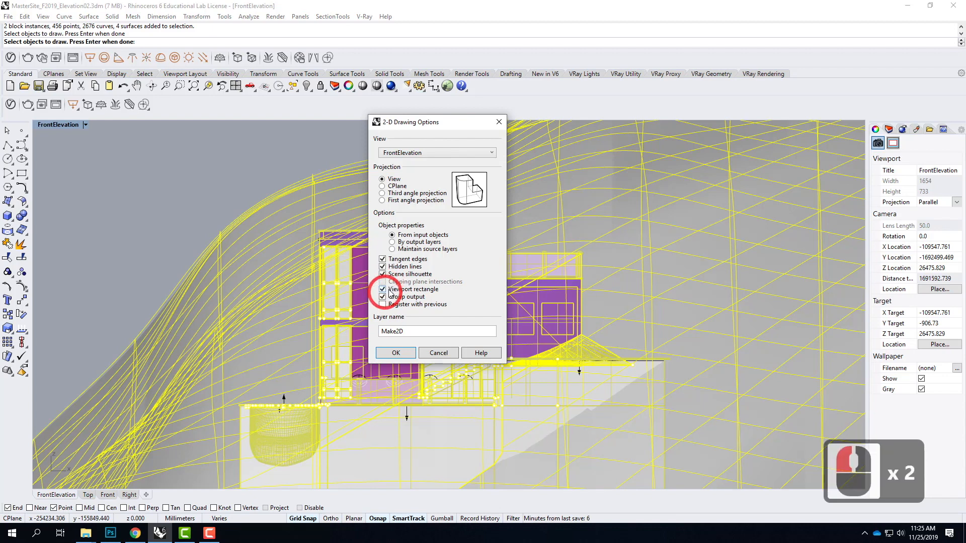
# Switch to Chrome to read the tutorial's viewport rectangle and Make2D instructions, and return to Rhino.
pyautogui.click(139, 534)
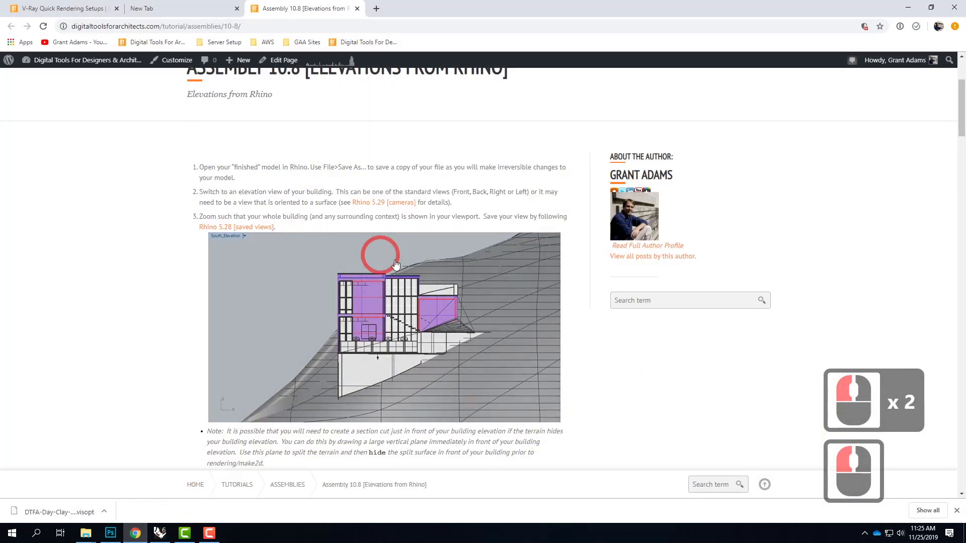
pyautogui.scroll(-6, 327, 227)
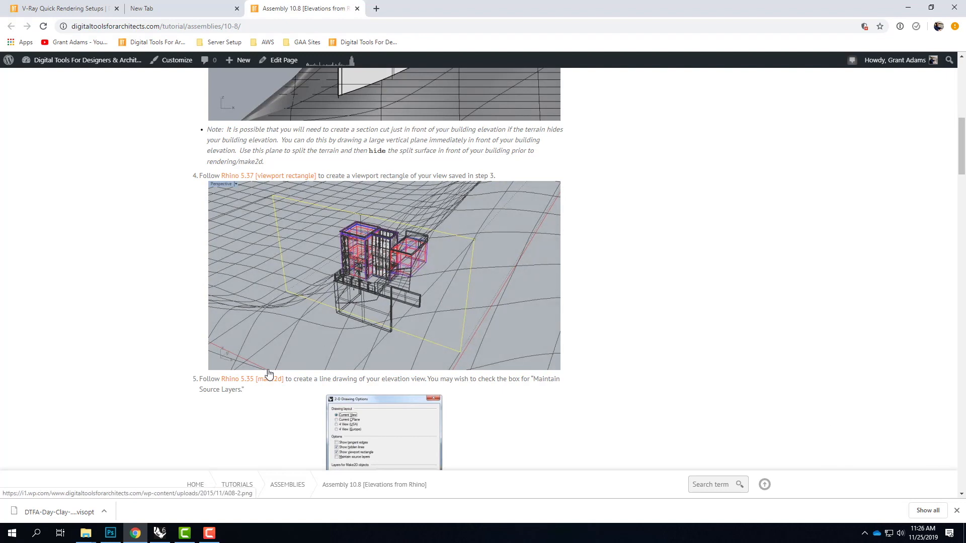
pyautogui.click(162, 533)
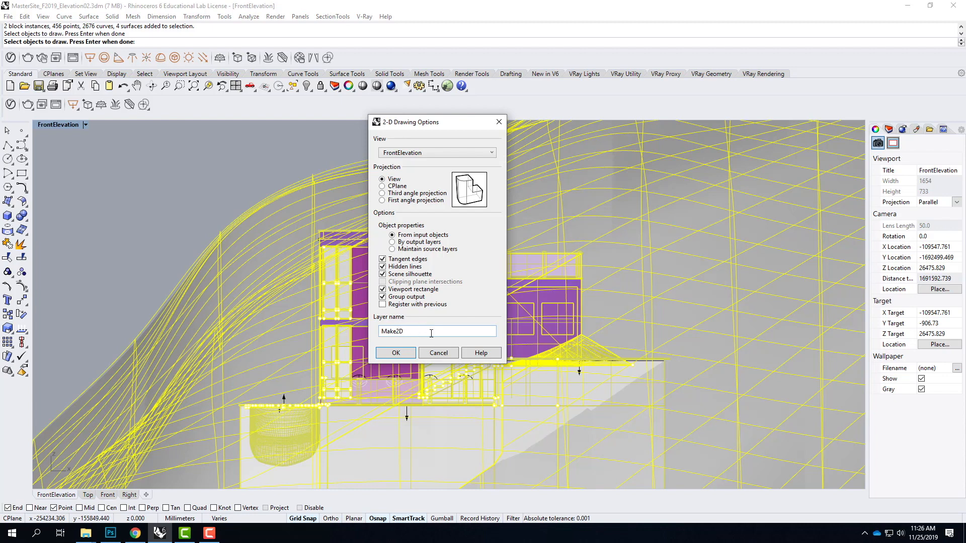
# Generate the 2D line drawing on the Make2D layer and restore the four-viewport layout in Rhino.
pyautogui.click(396, 353)
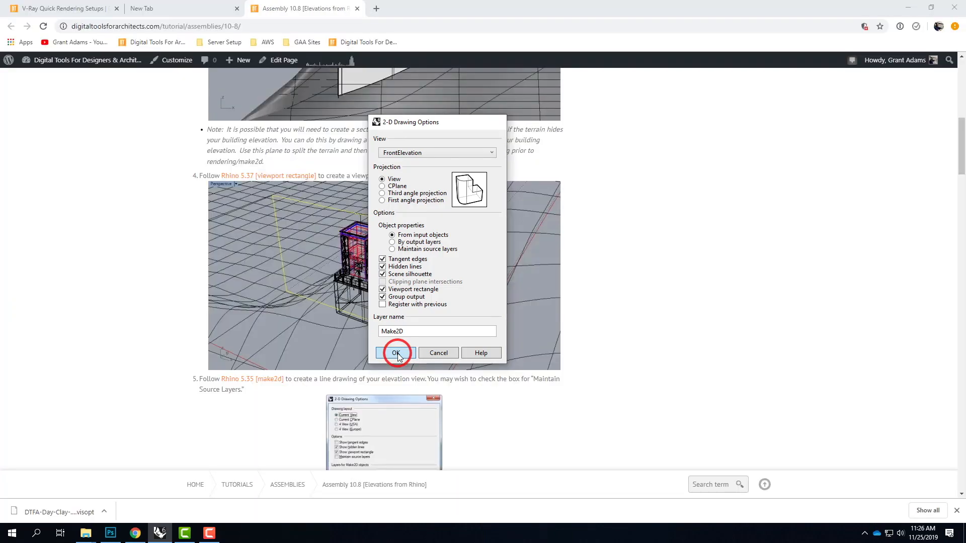
pyautogui.click(157, 533)
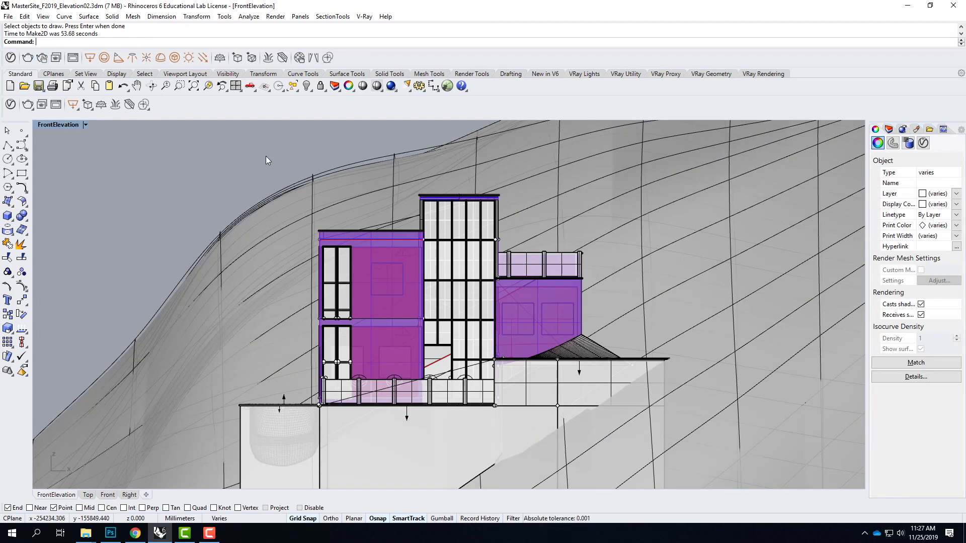
pyautogui.doubleClick(55, 125)
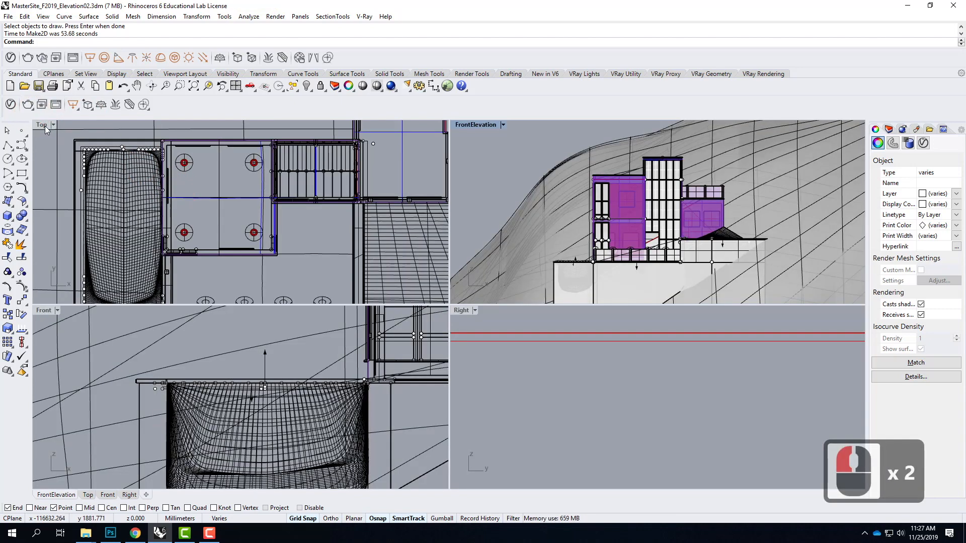
# Maximize the Top view and inspect the generated front elevation linework and its viewport rectangle.
pyautogui.doubleClick(43, 125)
pyautogui.scroll(-10, 275, 248)
pyautogui.scroll(-8, 252, 255)
pyautogui.scroll(8, 430, 246)
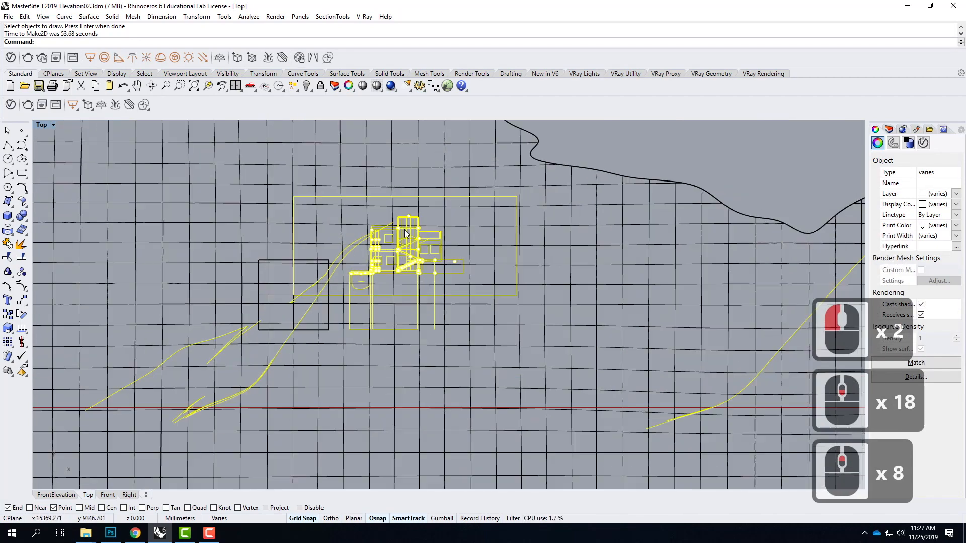
pyautogui.scroll(4, 408, 230)
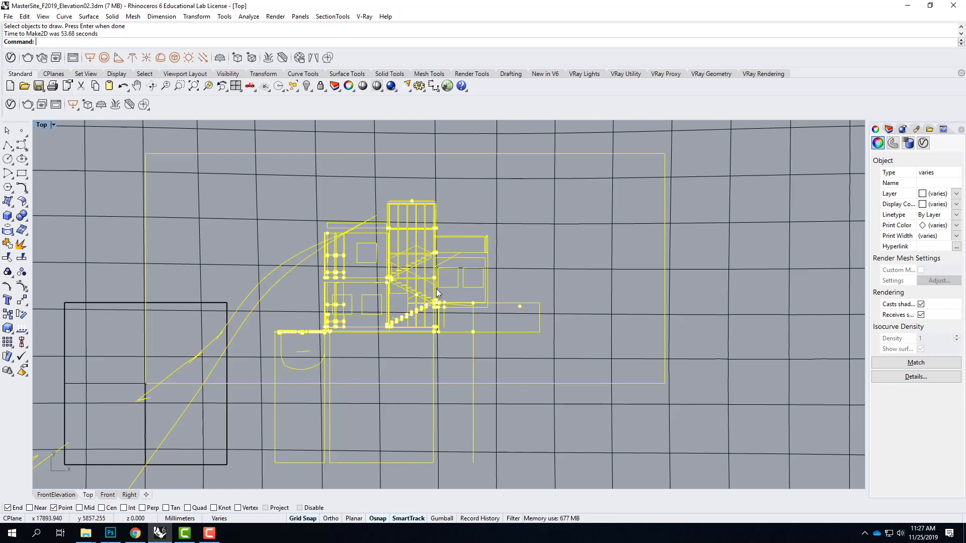
pyautogui.write('move')
pyautogui.press('Return')
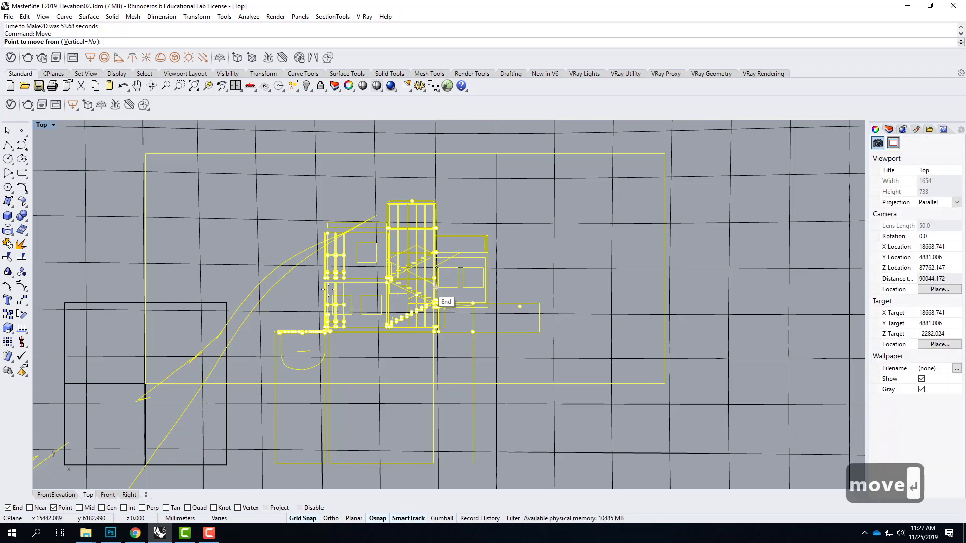
pyautogui.scroll(5, 126, 383)
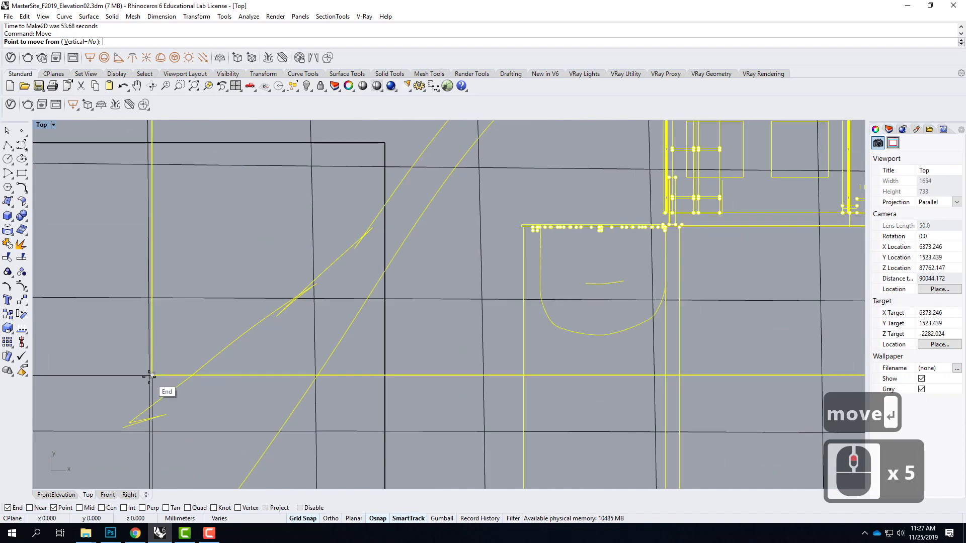
pyautogui.scroll(11, 146, 372)
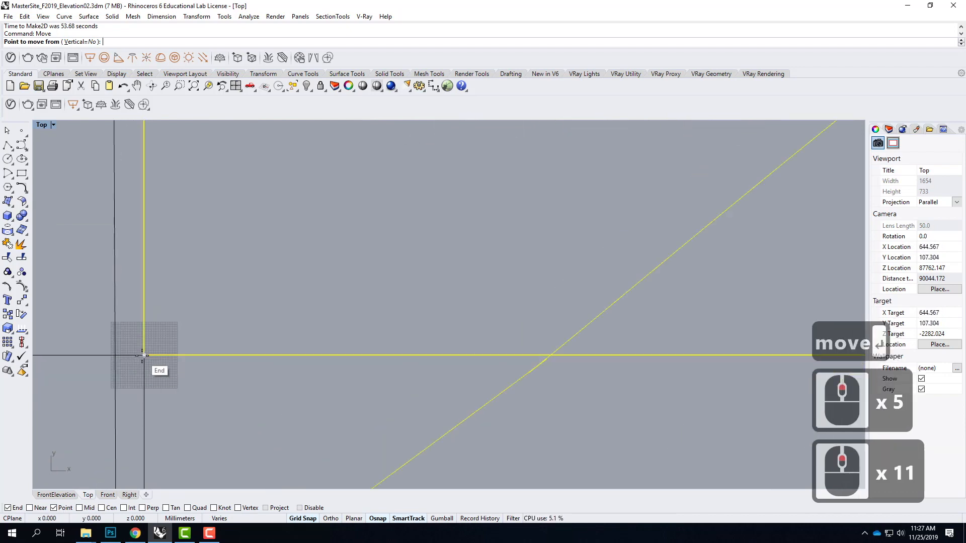
pyautogui.scroll(-17, 143, 356)
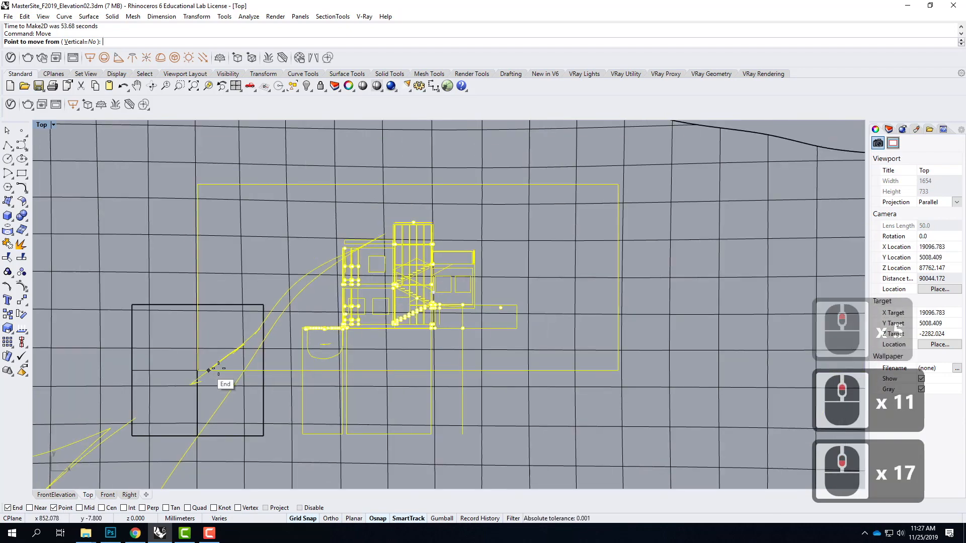
pyautogui.scroll(-5, 209, 370)
pyautogui.scroll(-3, 461, 273)
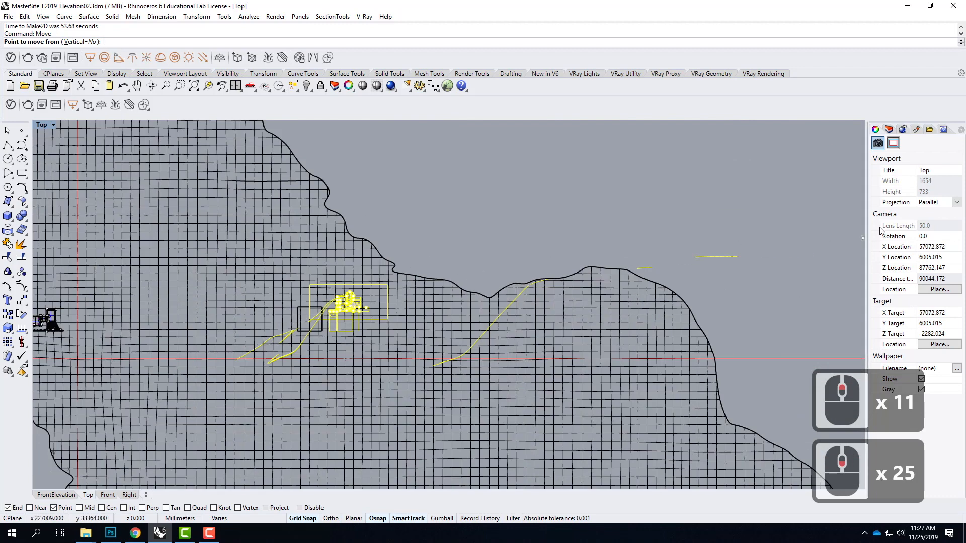
# Display the layer list, change the Right viewport to Perspective, and maximize it around the 2D elevation drawing.
pyautogui.click(889, 130)
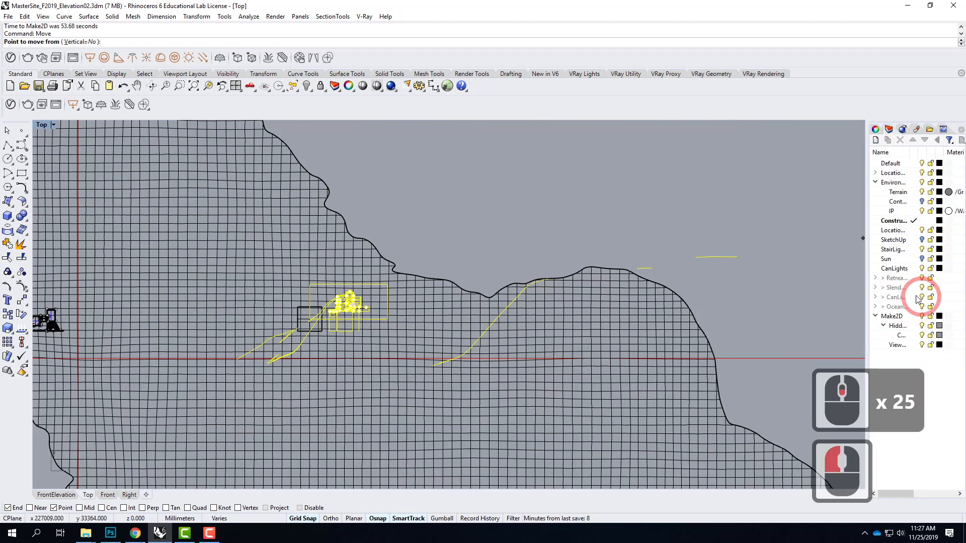
pyautogui.doubleClick(44, 126)
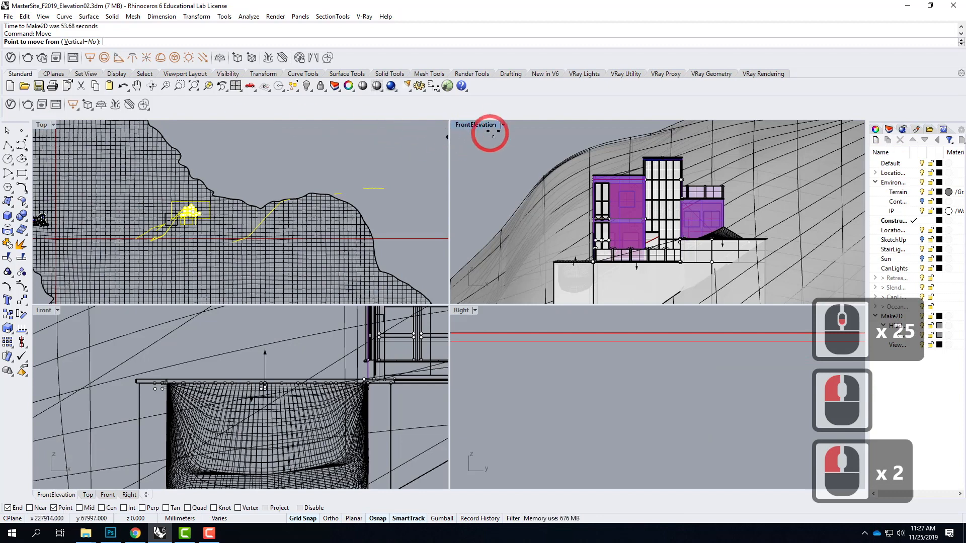
pyautogui.click(475, 312)
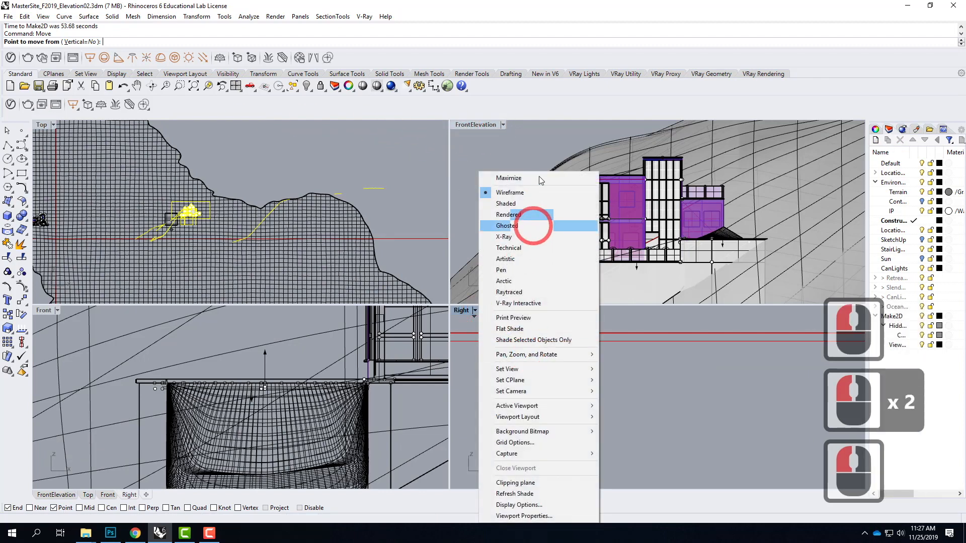
pyautogui.moveTo(551, 371)
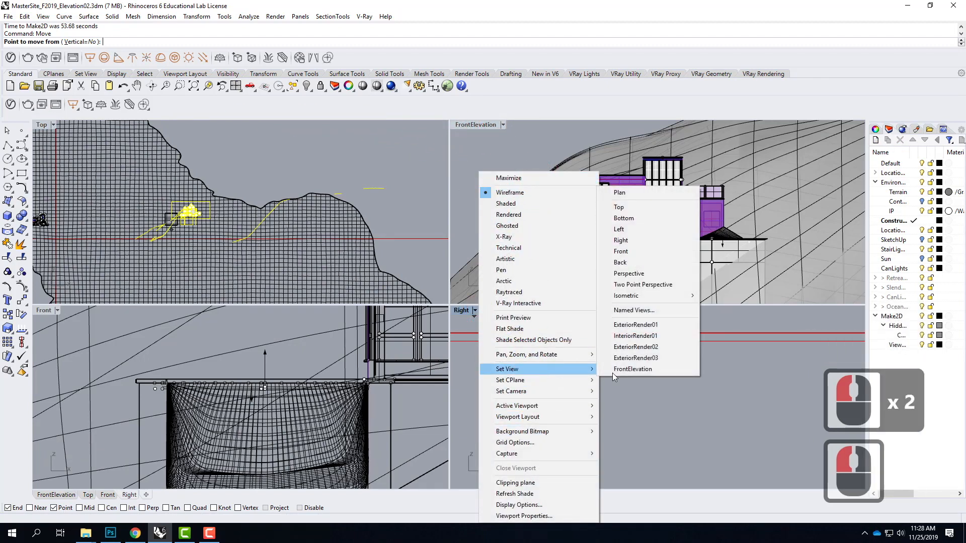
pyautogui.click(629, 274)
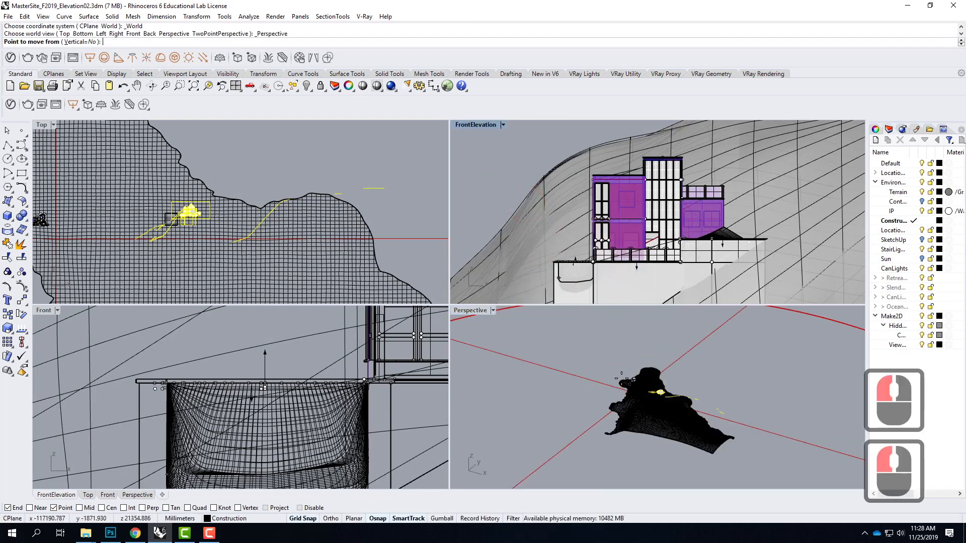
pyautogui.scroll(5, 650, 324)
pyautogui.scroll(9, 650, 324)
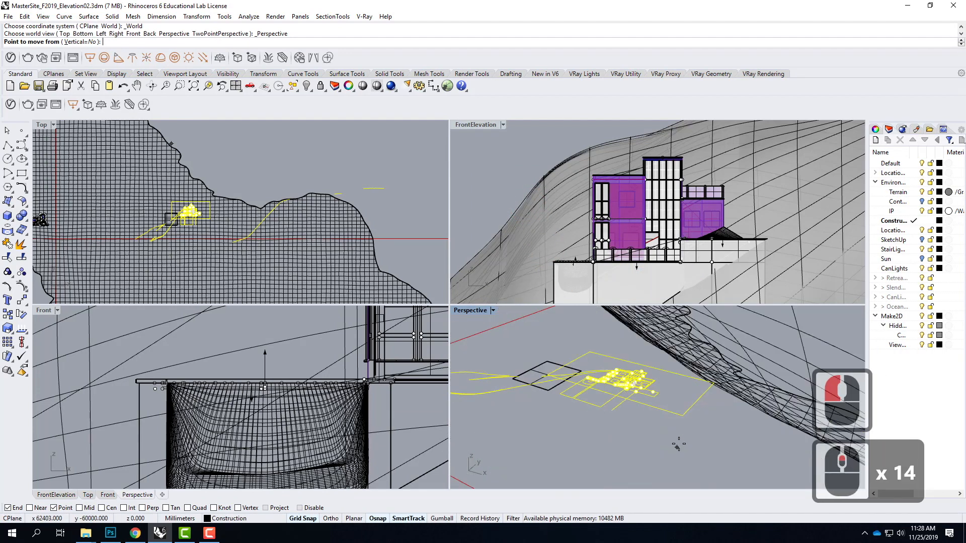
pyautogui.scroll(3, 698, 412)
pyautogui.scroll(1, 699, 413)
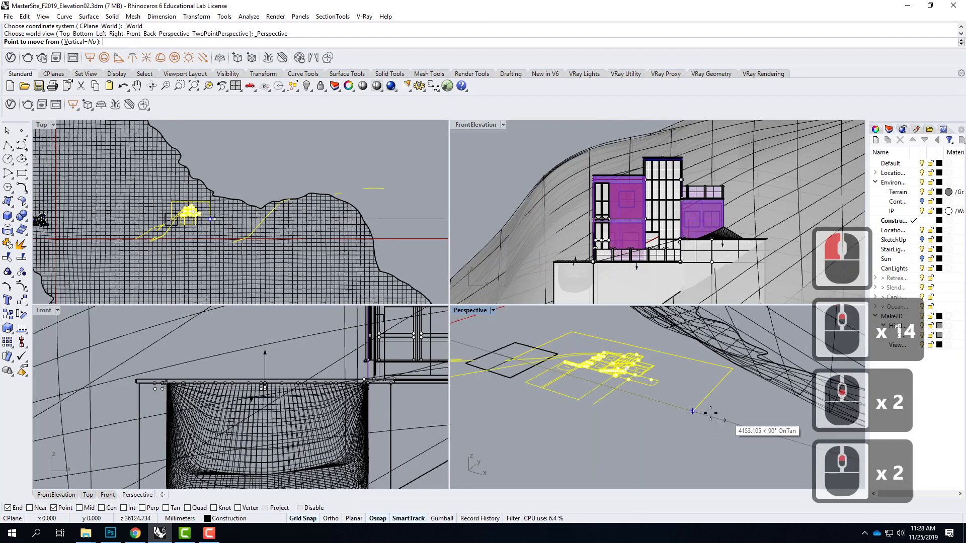
pyautogui.click(477, 312)
pyautogui.doubleClick(477, 312)
pyautogui.moveTo(555, 397); pyautogui.dragTo(520, 375, button='right')
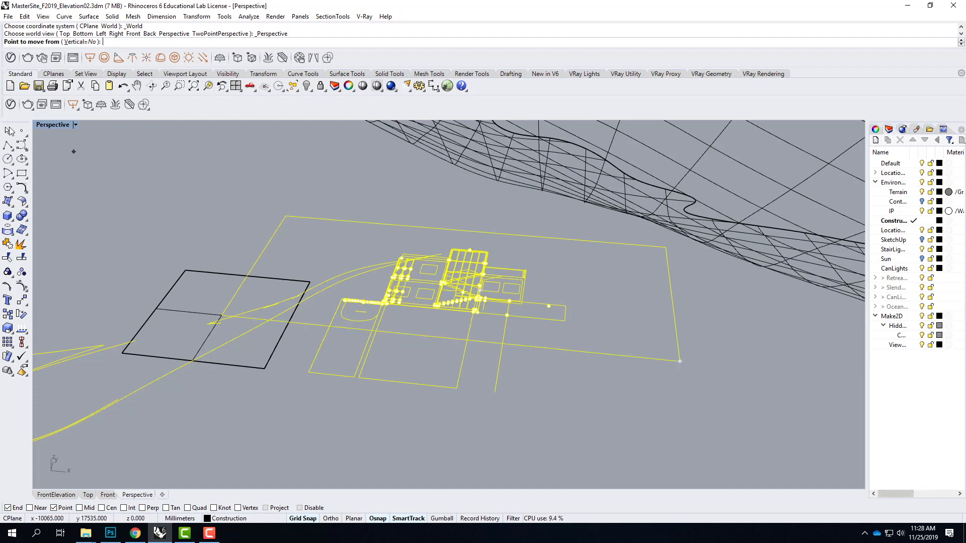
pyautogui.press('Escape')
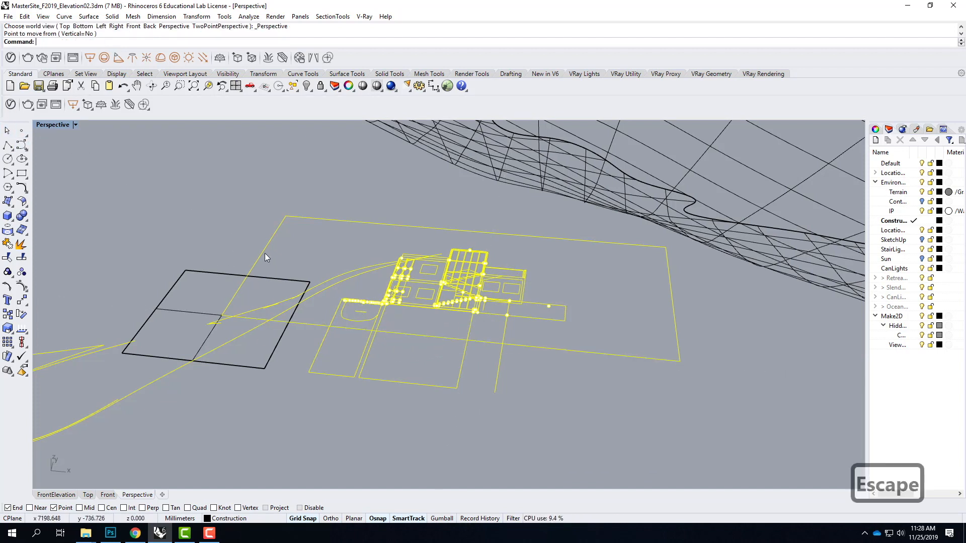
# Trim the drawing's vertical base lines below the viewport rectangle, using the rectangle as the cutting curve.
pyautogui.click(290, 220)
pyautogui.click(290, 219)
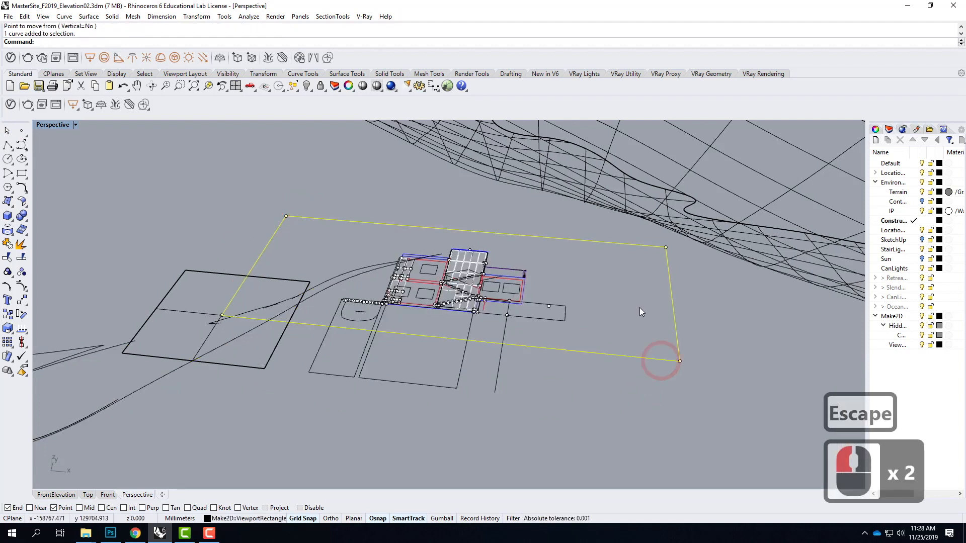
pyautogui.write('trim')
pyautogui.press('Return')
pyautogui.moveTo(528, 397); pyautogui.dragTo(297, 358)
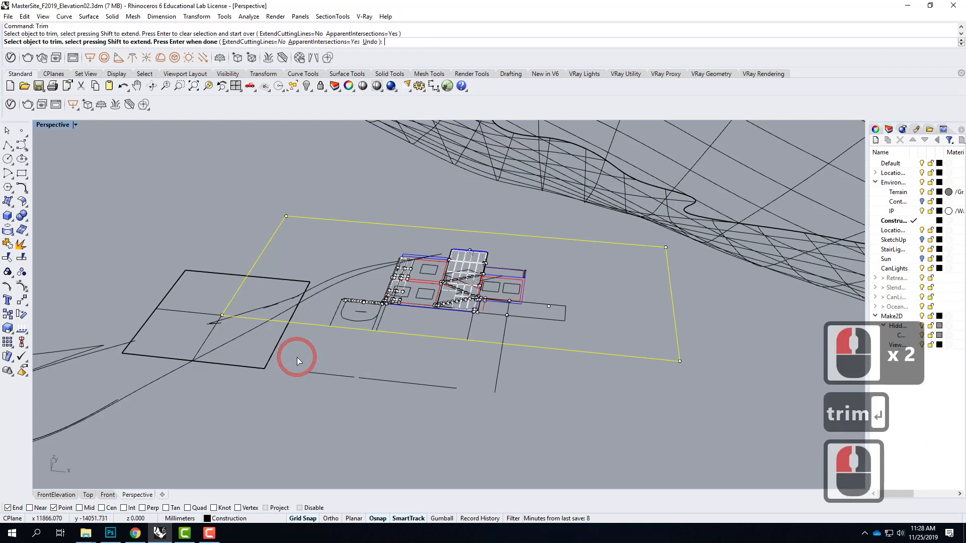
pyautogui.click(498, 357)
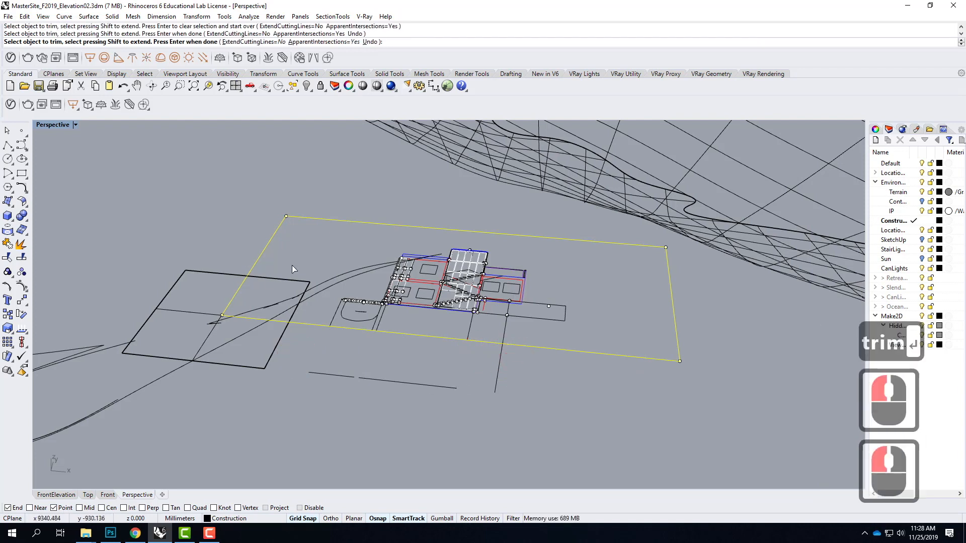
# Trim the terrain curve that extends outside the viewport rectangle near its lower-left corner.
pyautogui.click(221, 328)
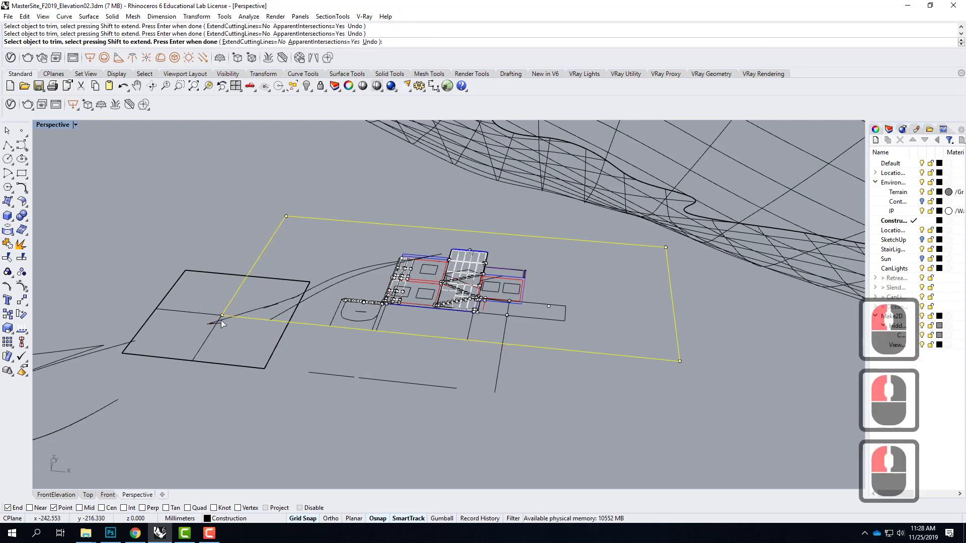
pyautogui.click(231, 332)
pyautogui.click(226, 326)
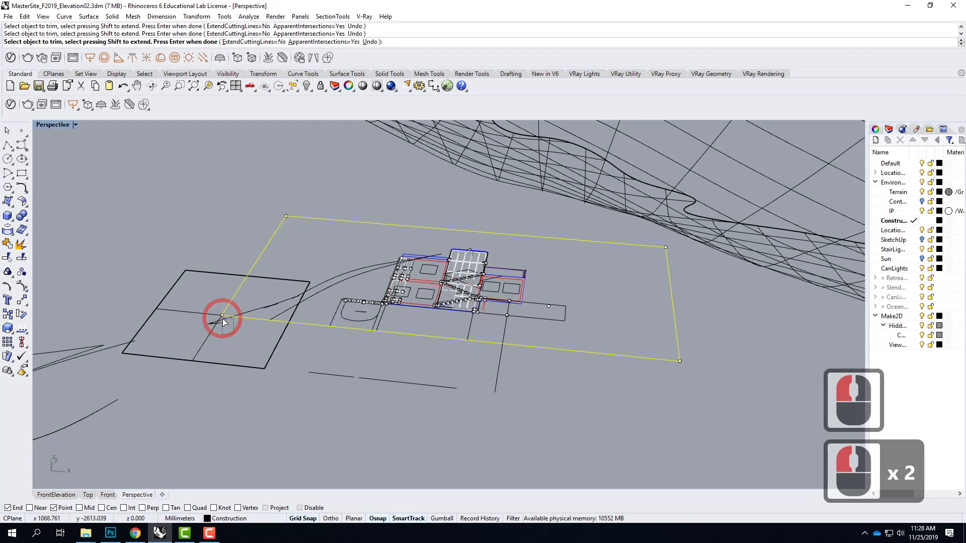
pyautogui.scroll(6, 222, 319)
pyautogui.scroll(-2, 352, 352)
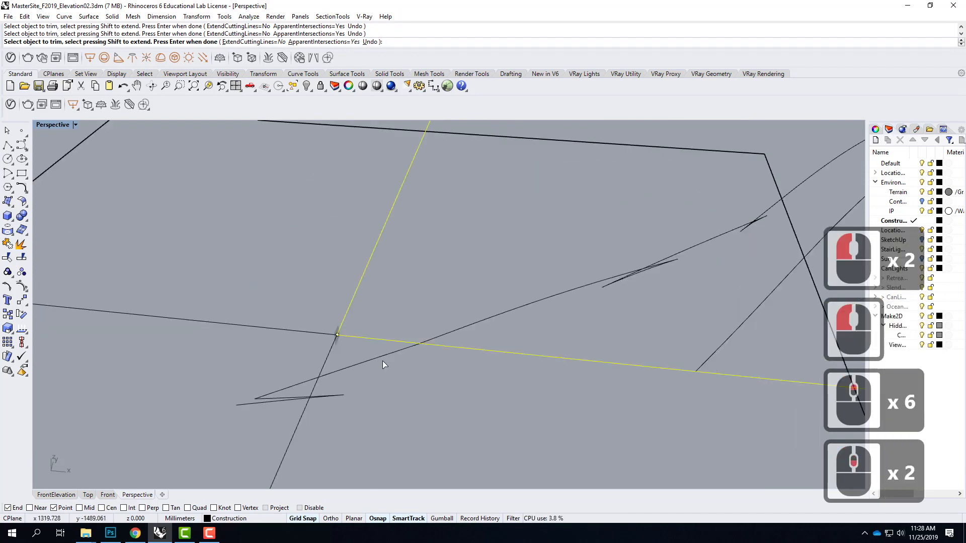
pyautogui.click(385, 347)
pyautogui.scroll(-4, 346, 363)
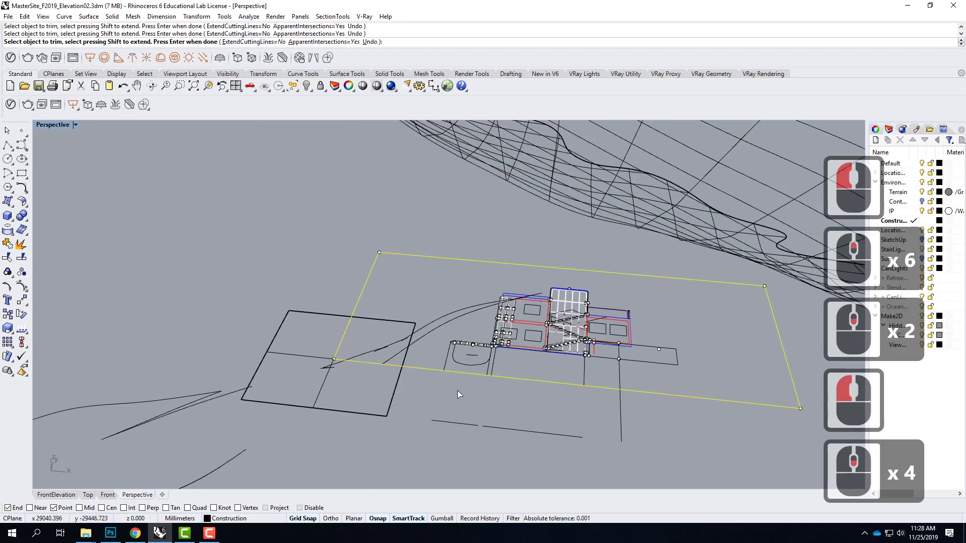
pyautogui.press('Escape')
# Explode the grouped terrain curves crossing the viewport rectangle into separate segments.
pyautogui.click(625, 405)
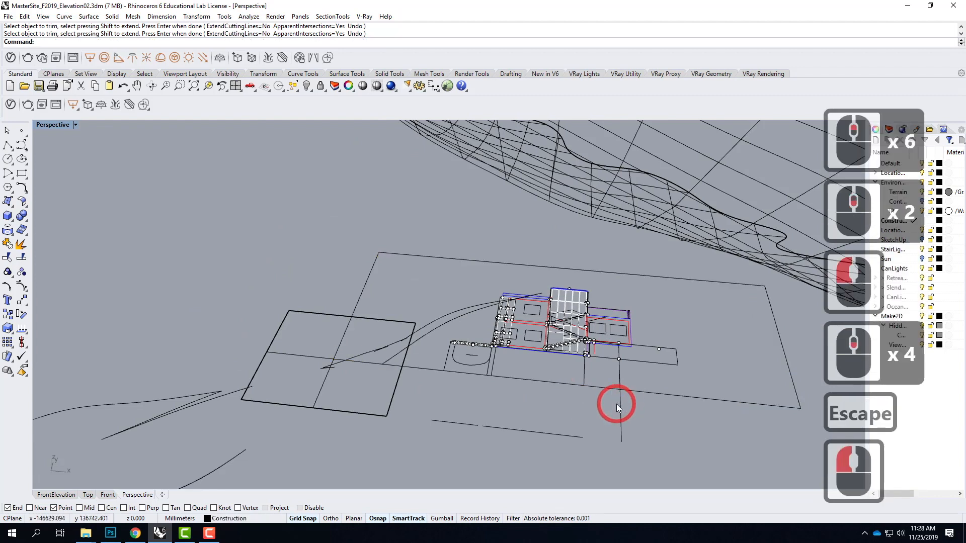
pyautogui.click(618, 403)
pyautogui.click(622, 403)
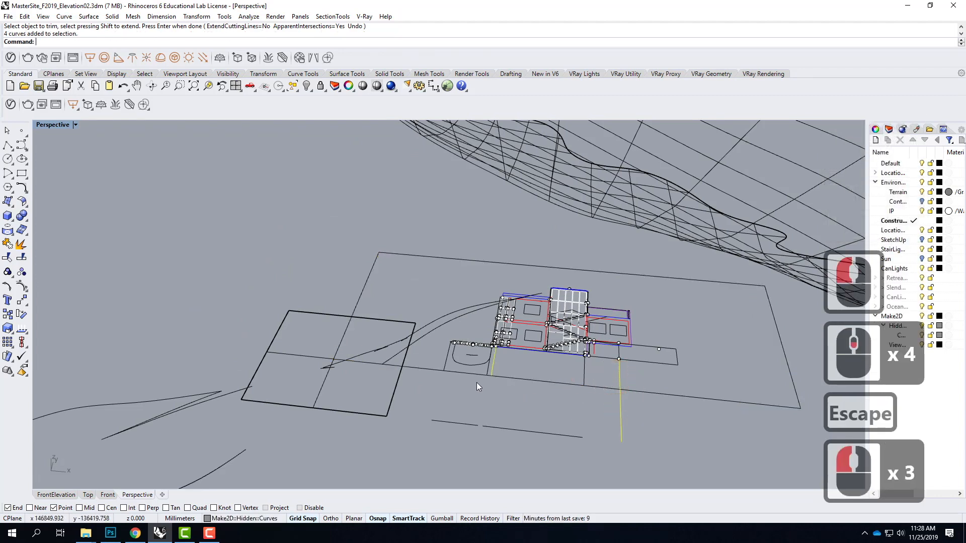
pyautogui.press('Escape')
pyautogui.click(339, 364)
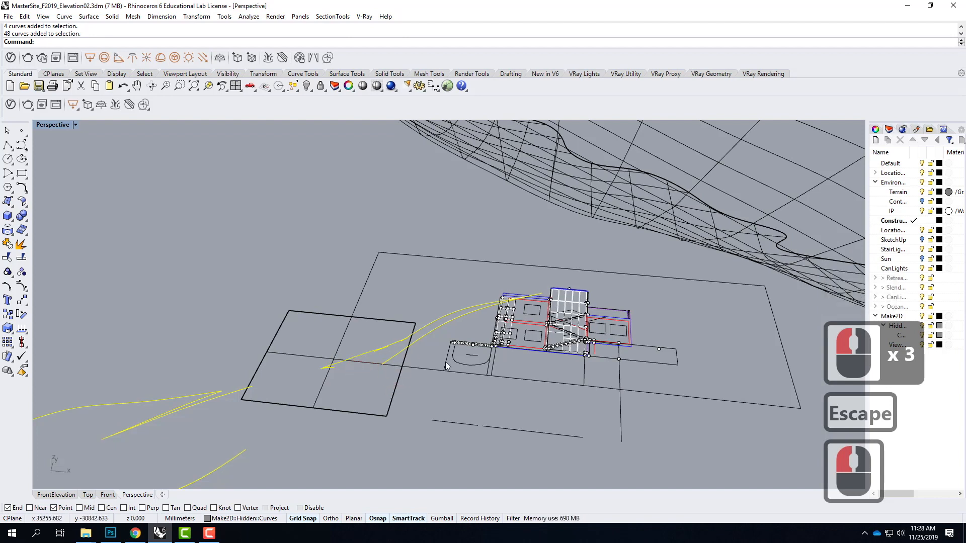
pyautogui.write('explo')
pyautogui.press('Return')
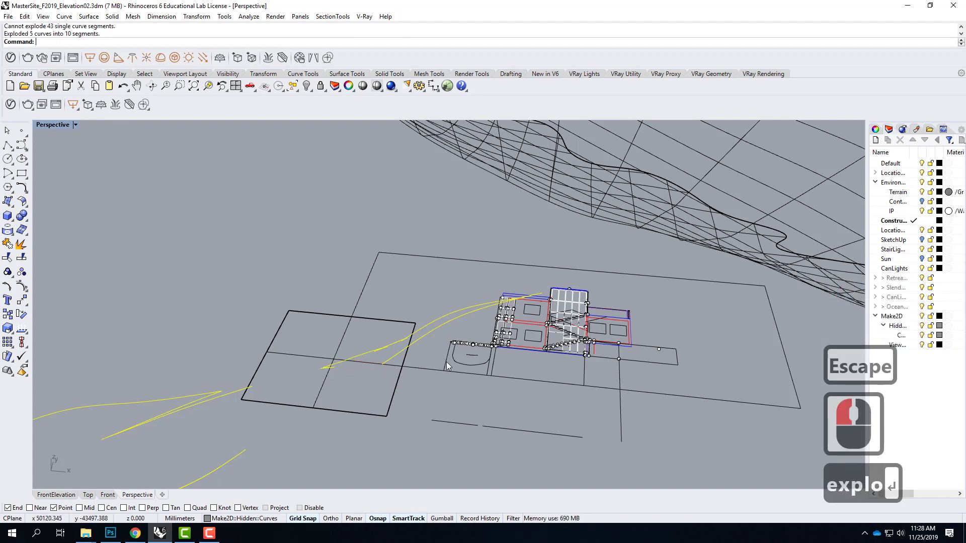
# Try to trim the remaining terrain curve and base lines against the viewport rectangle again.
pyautogui.click(358, 363)
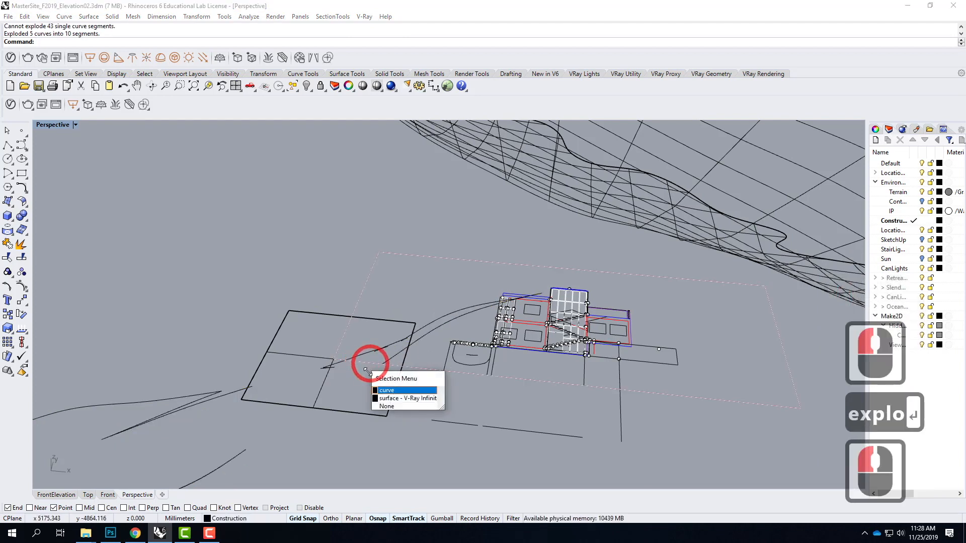
pyautogui.click(391, 392)
pyautogui.write('trim')
pyautogui.press('Return')
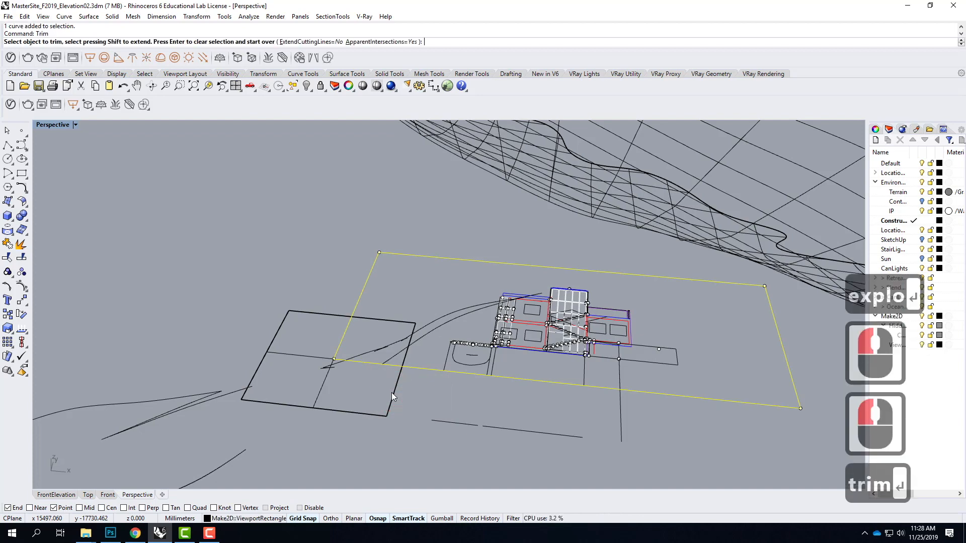
pyautogui.click(337, 364)
pyautogui.scroll(6, 339, 364)
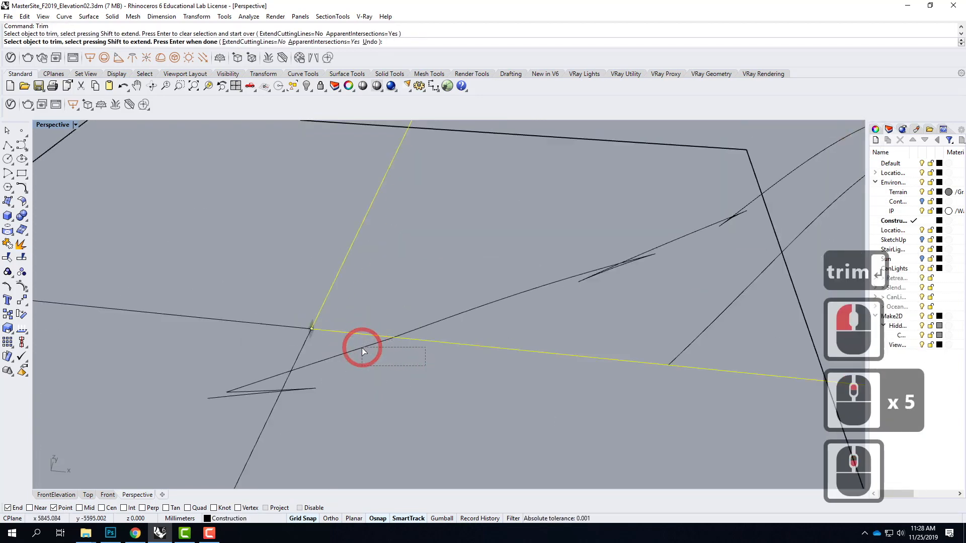
pyautogui.click(340, 348)
pyautogui.scroll(-4, 250, 393)
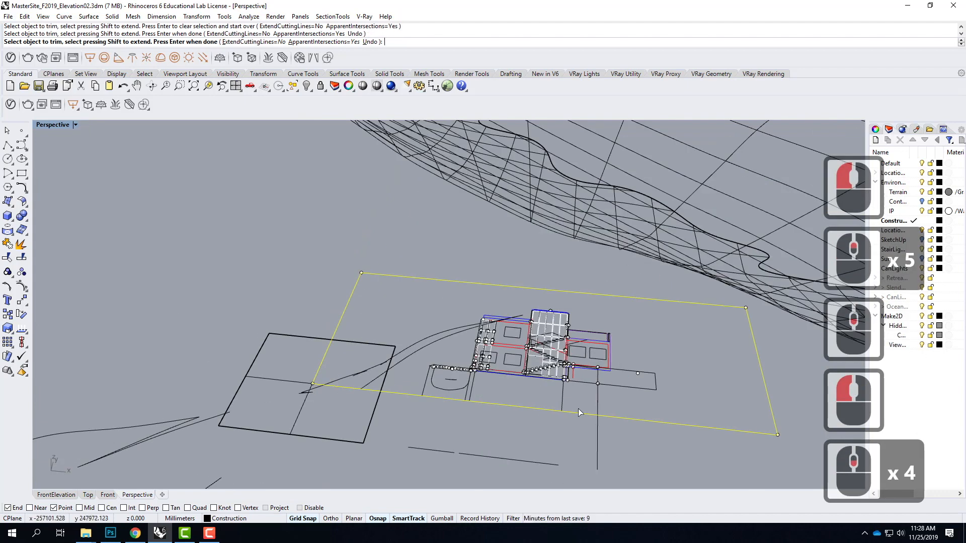
pyautogui.click(579, 413)
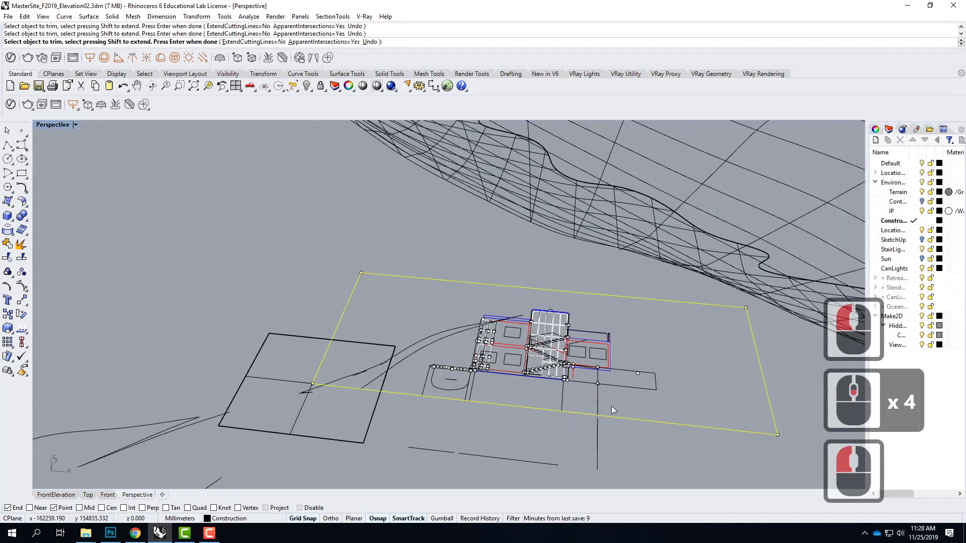
pyautogui.press('Escape')
pyautogui.press('Escape')
pyautogui.scroll(-2, 260, 341)
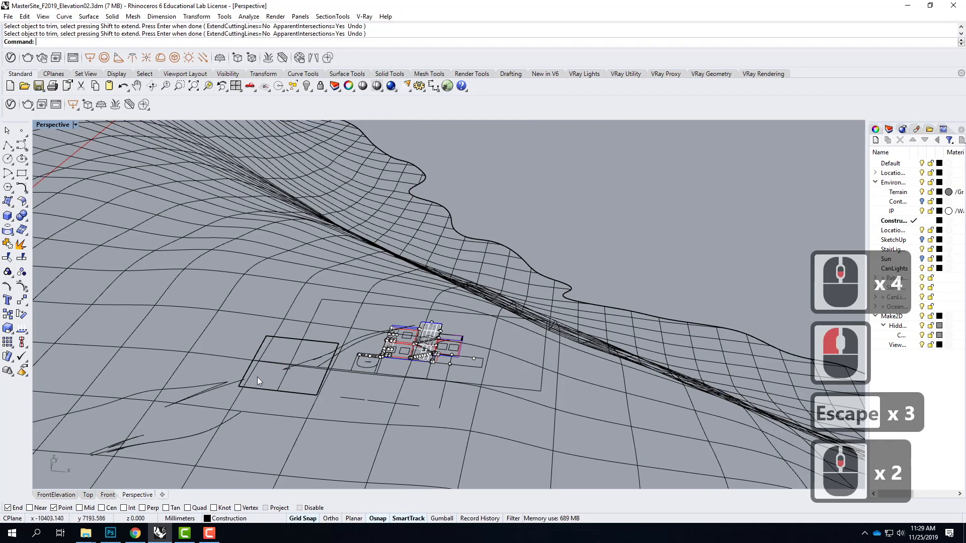
pyautogui.scroll(-2, 333, 362)
pyautogui.moveTo(331, 373); pyautogui.dragTo(347, 316, button='right')
pyautogui.scroll(3, 348, 316)
pyautogui.moveTo(298, 286); pyautogui.dragTo(681, 401)
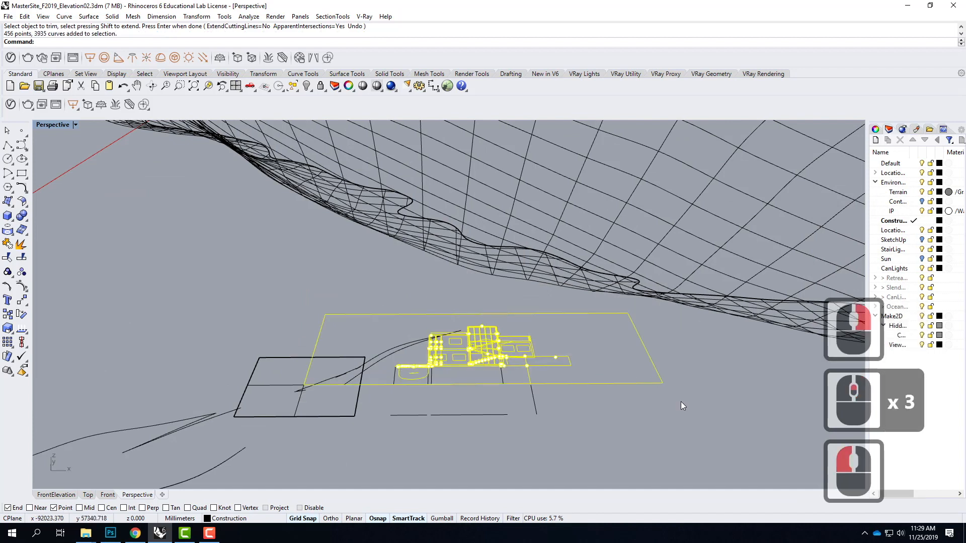
pyautogui.keyDown('shift'); pyautogui.click(394, 349); pyautogui.keyUp('shift')
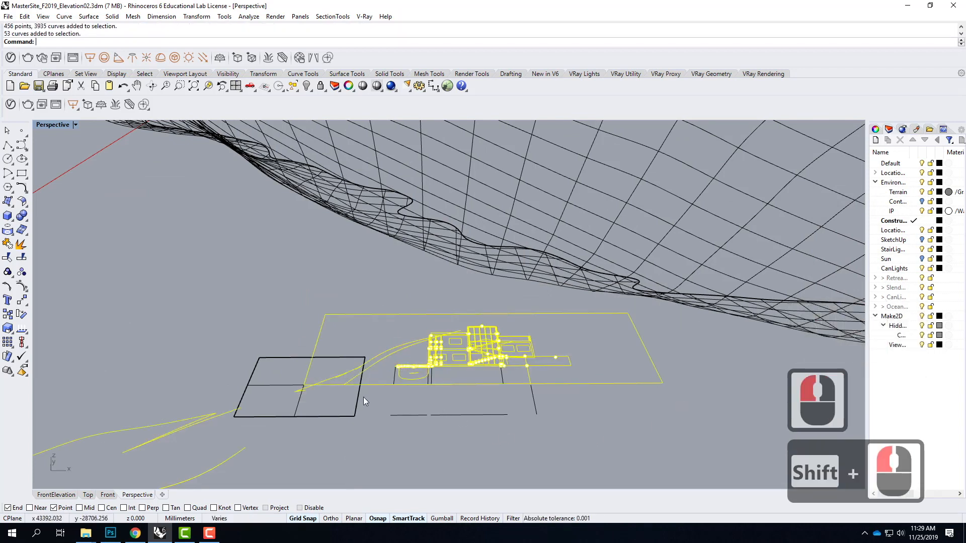
pyautogui.press('Escape')
# Try to explode the terrain curves of the 2D drawing into separate pieces.
pyautogui.click(379, 355)
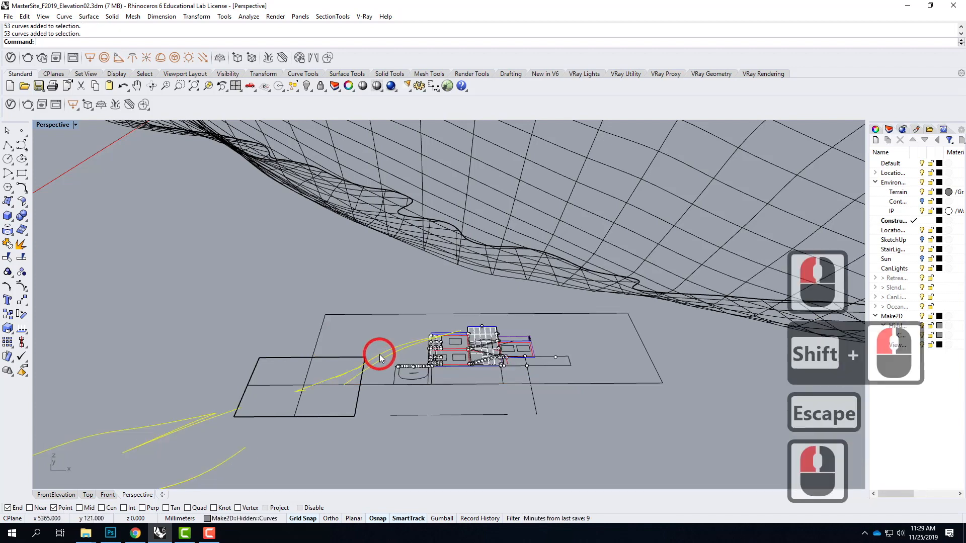
pyautogui.write('explo')
pyautogui.press('Return')
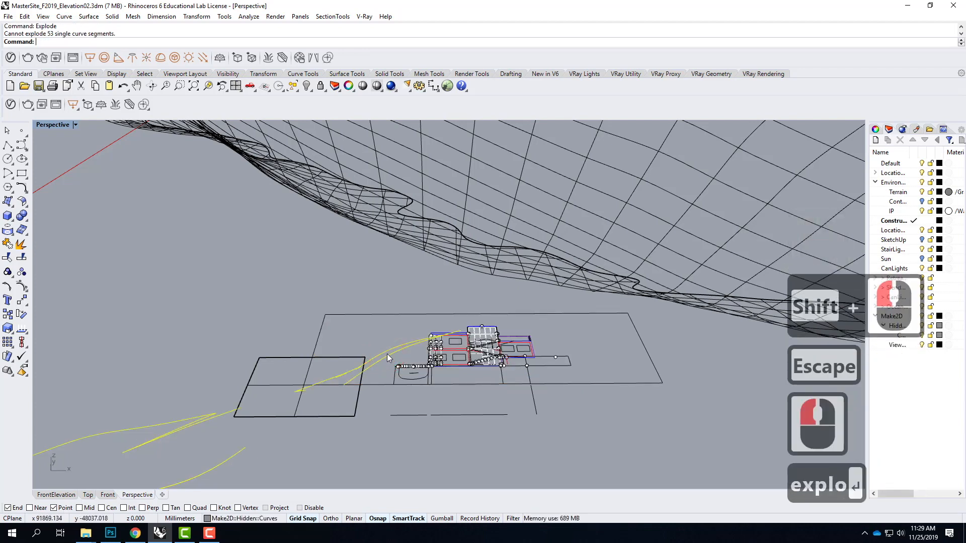
pyautogui.press('Escape')
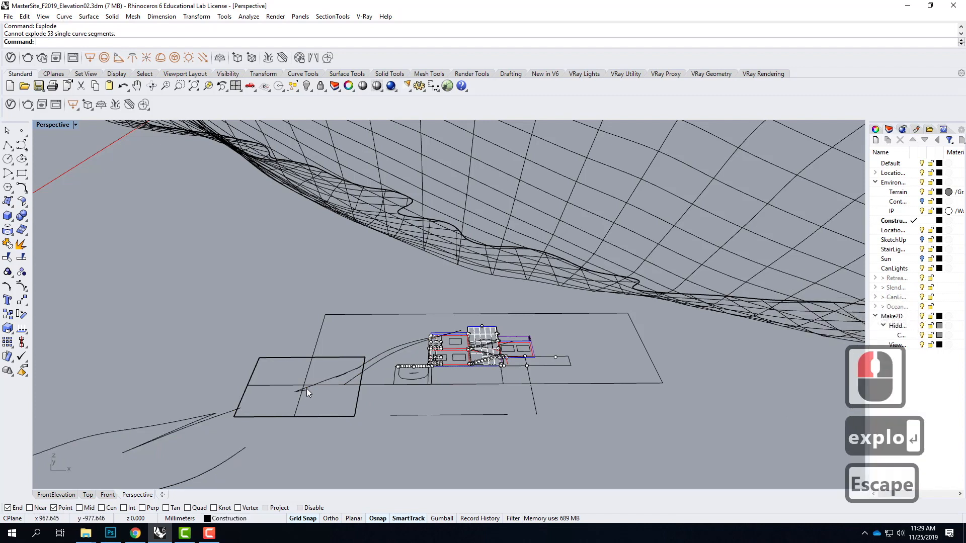
# Ungroup the terrain curves of the 2D drawing.
pyautogui.click(372, 370)
pyautogui.write('ungroup')
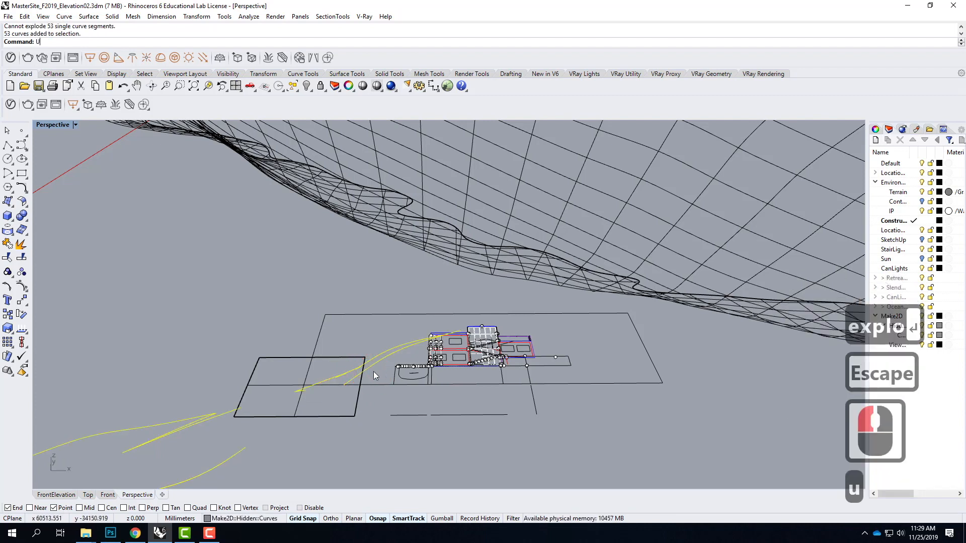
pyautogui.press('Return')
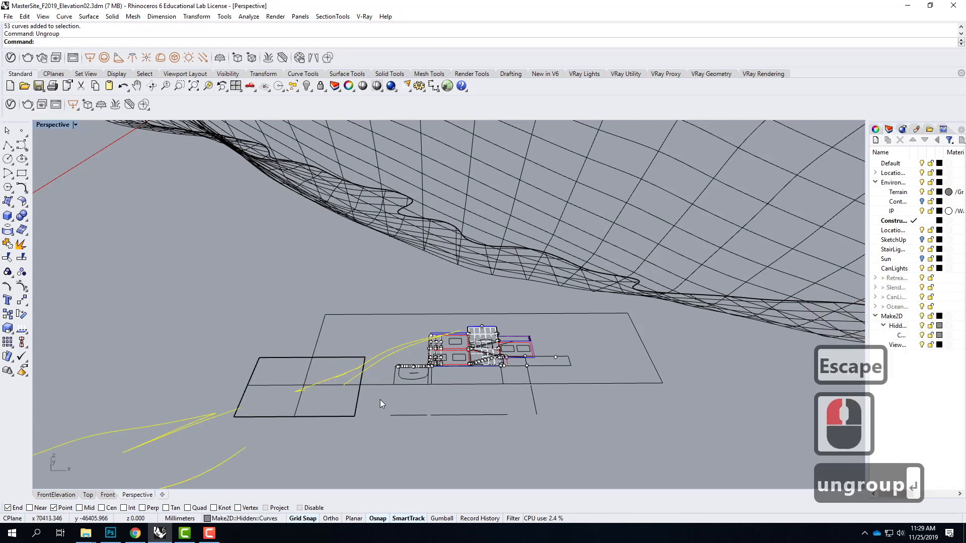
# Delete the terrain curve piece that sticks out past the viewport rectangle's lower-left corner.
pyautogui.click(345, 361)
pyautogui.click(360, 389)
pyautogui.press('Escape')
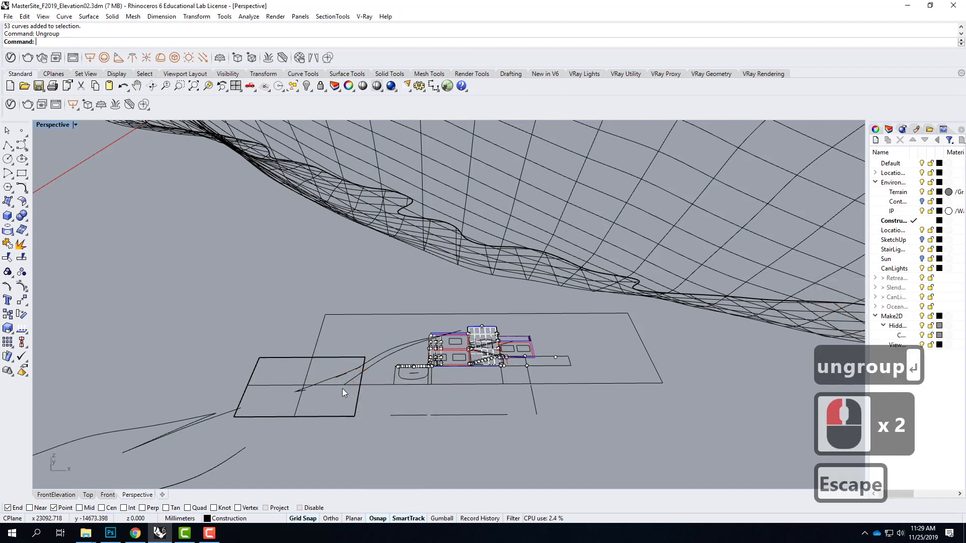
pyautogui.click(306, 389)
pyautogui.press('Delete')
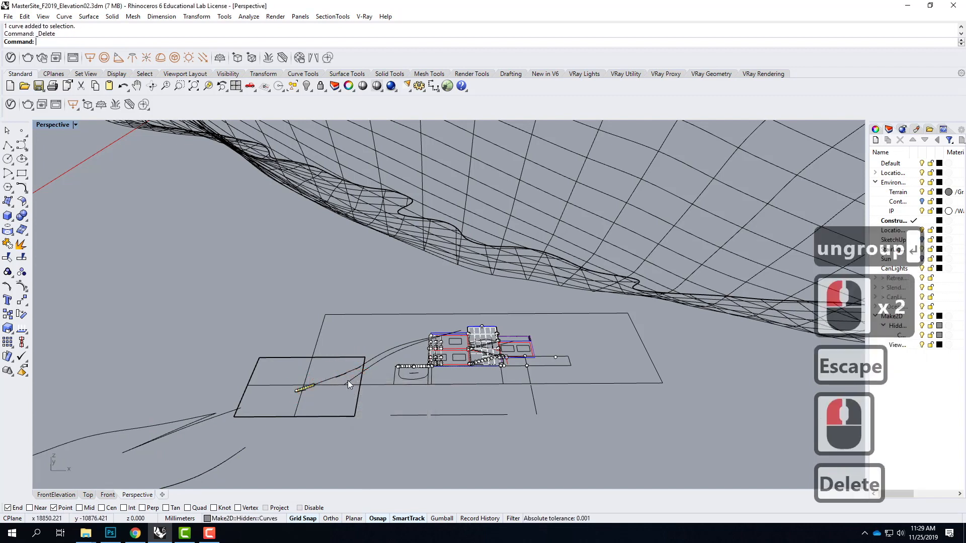
# Ungroup the base lines right of the building and delete the vertical piece extending below the viewport rectangle.
pyautogui.click(531, 397)
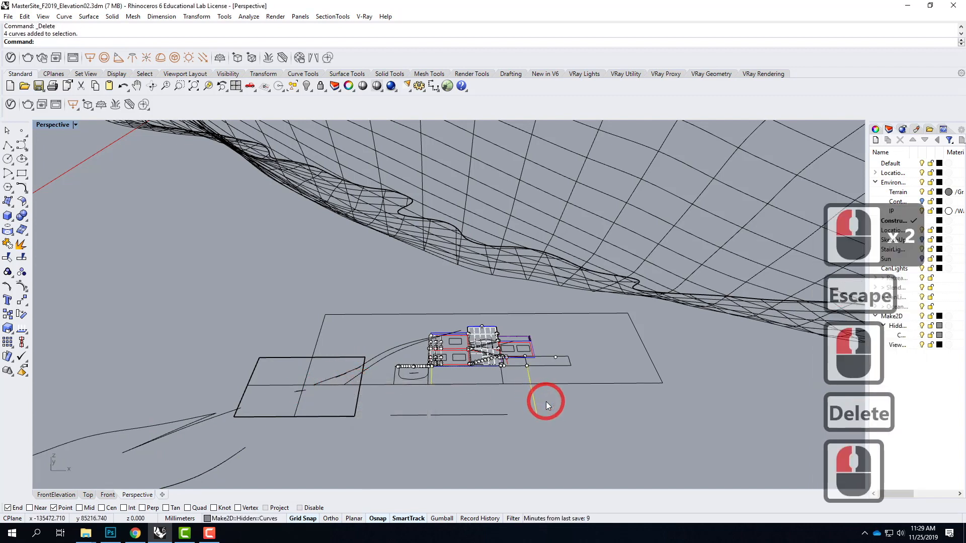
pyautogui.write('ungr')
pyautogui.press('Return')
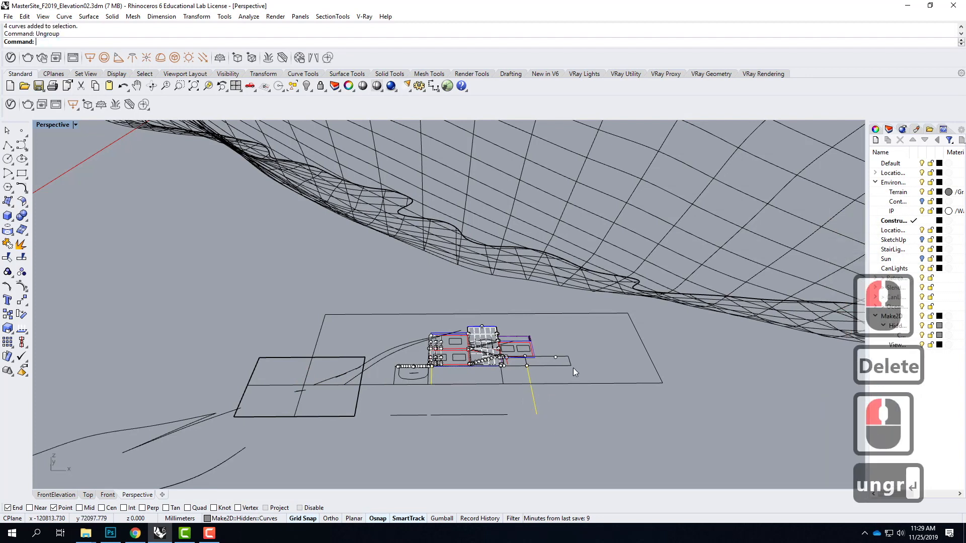
pyautogui.click(536, 395)
pyautogui.click(532, 396)
pyautogui.press('Delete')
pyautogui.press('Escape')
pyautogui.press('Escape')
pyautogui.moveTo(269, 279); pyautogui.dragTo(707, 389)
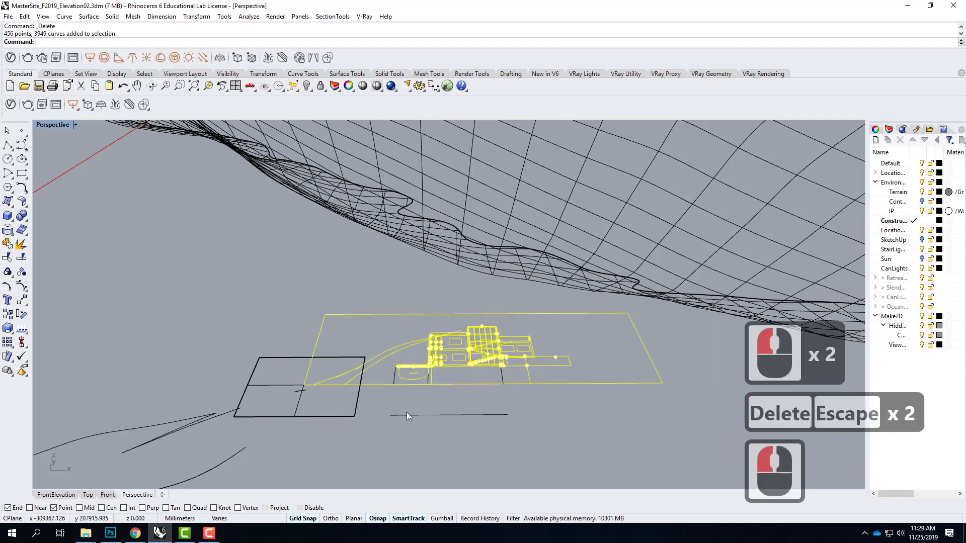
pyautogui.scroll(3, 515, 379)
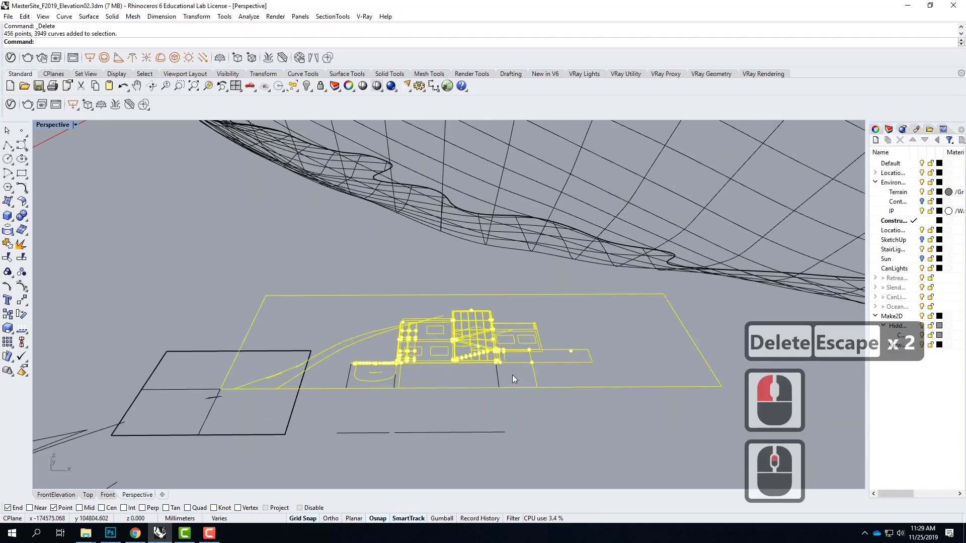
pyautogui.keyDown('shift'); pyautogui.moveTo(508, 369); pyautogui.dragTo(328, 384); pyautogui.keyUp('shift')
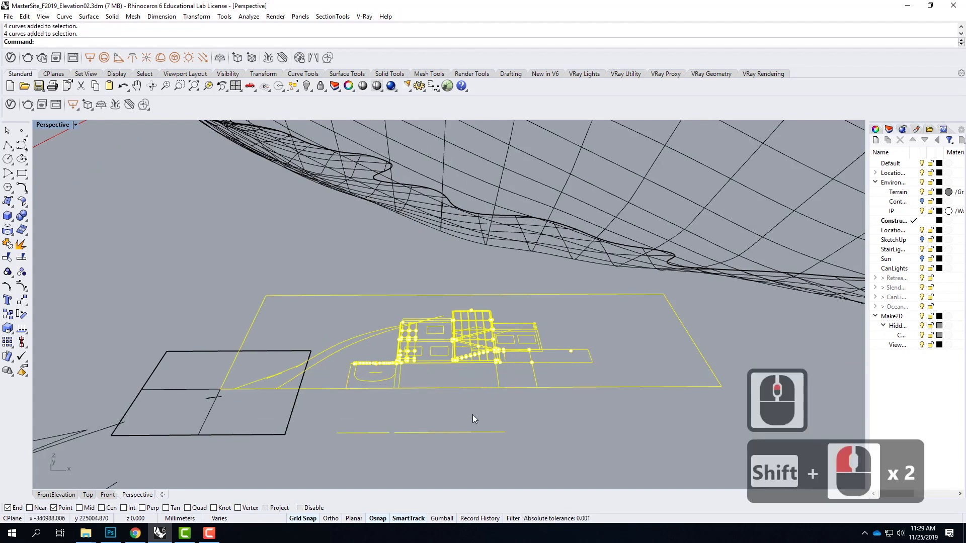
pyautogui.press('u')
pyautogui.press('Escape')
pyautogui.press('Escape')
pyautogui.press('Escape')
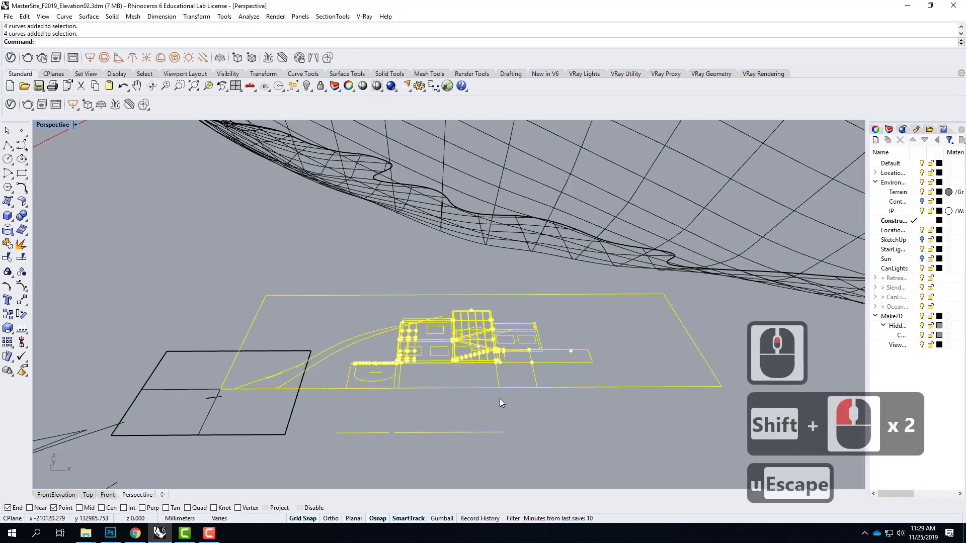
# Ungroup the remaining base lines under the building and delete the horizontal lines lying below the viewport rectangle.
pyautogui.click(498, 378)
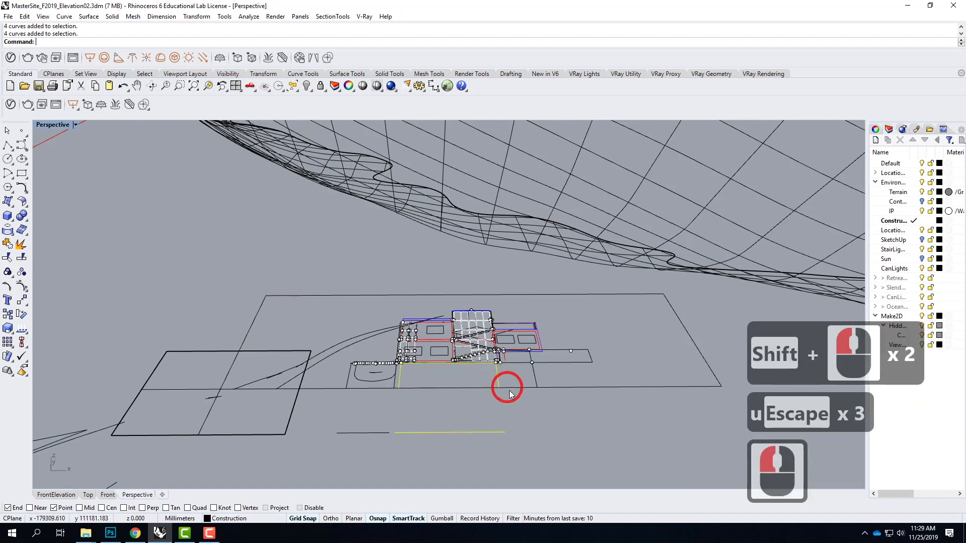
pyautogui.keyDown('shift'); pyautogui.click(346, 383); pyautogui.keyUp('shift')
pyautogui.write('ungro')
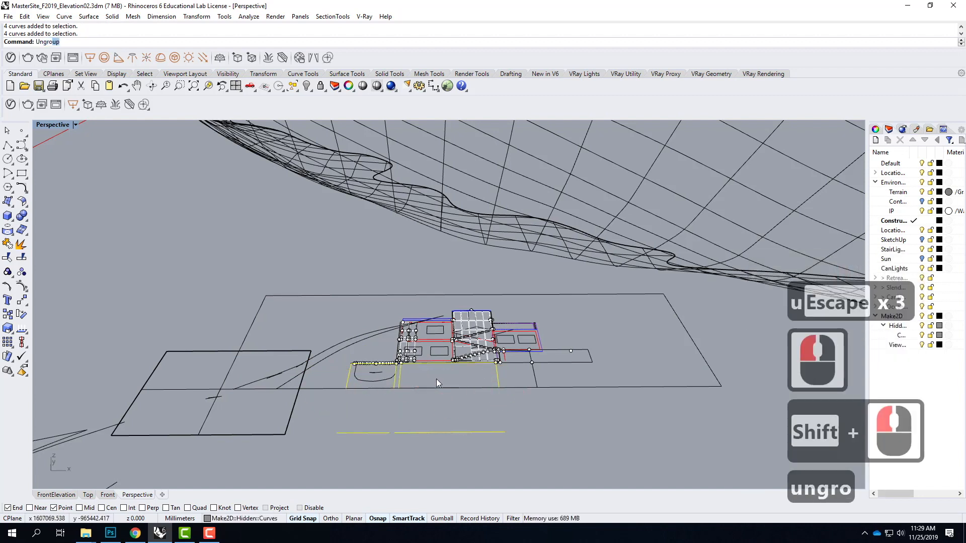
pyautogui.press('Return')
pyautogui.moveTo(541, 422); pyautogui.dragTo(292, 437)
pyautogui.press('Delete')
# Select all the elevation linework together with the viewport rectangle and show it in the Top view.
pyautogui.moveTo(224, 248)
pyautogui.mouseDown()
pyautogui.moveTo(747, 374)
pyautogui.moveTo(751, 397)
pyautogui.mouseUp()
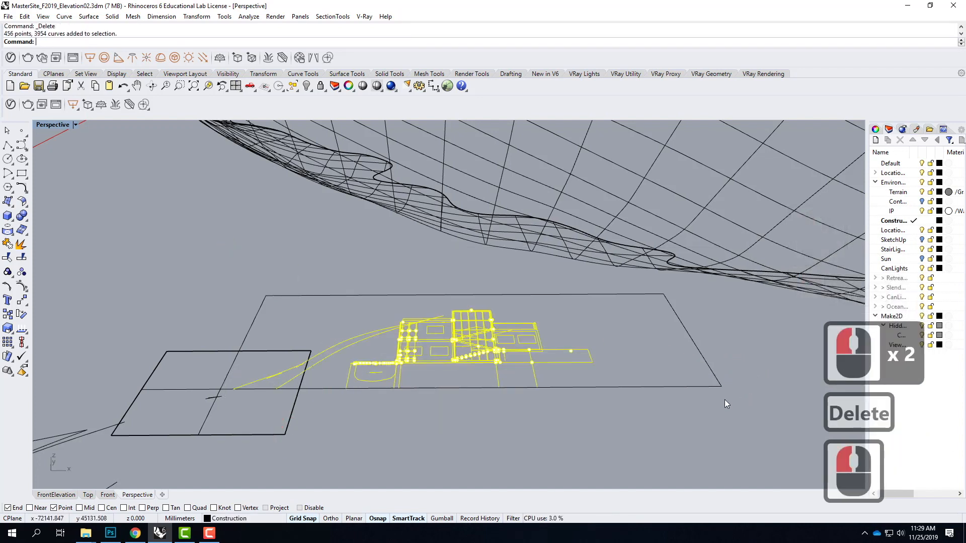
pyautogui.keyDown('shift'); pyautogui.click(668, 387); pyautogui.keyUp('shift')
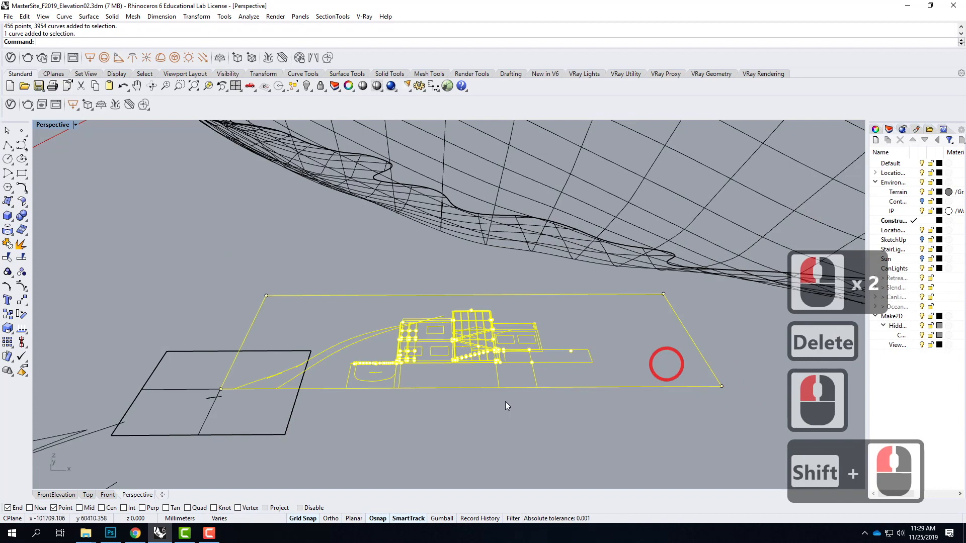
pyautogui.doubleClick(51, 128)
pyautogui.doubleClick(41, 126)
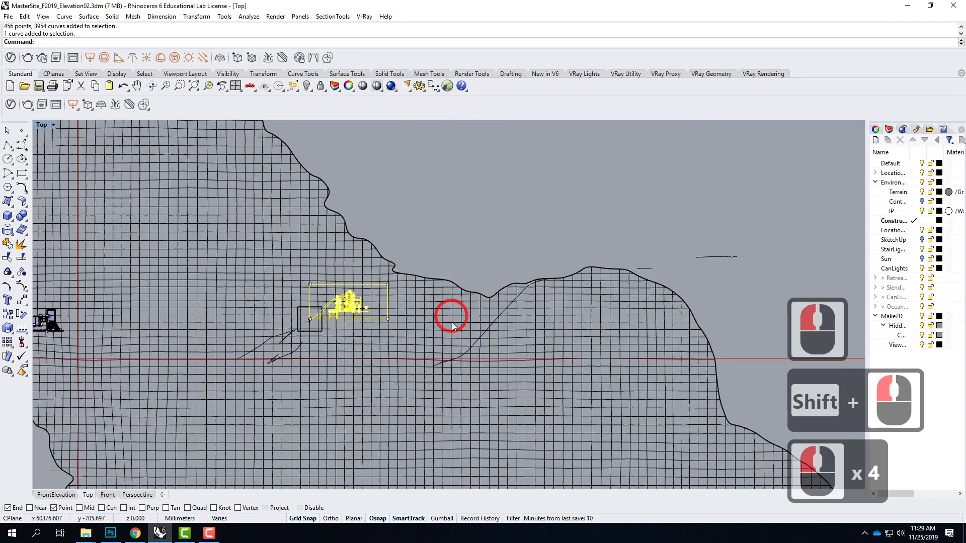
pyautogui.scroll(3, 314, 250)
pyautogui.scroll(5, 314, 251)
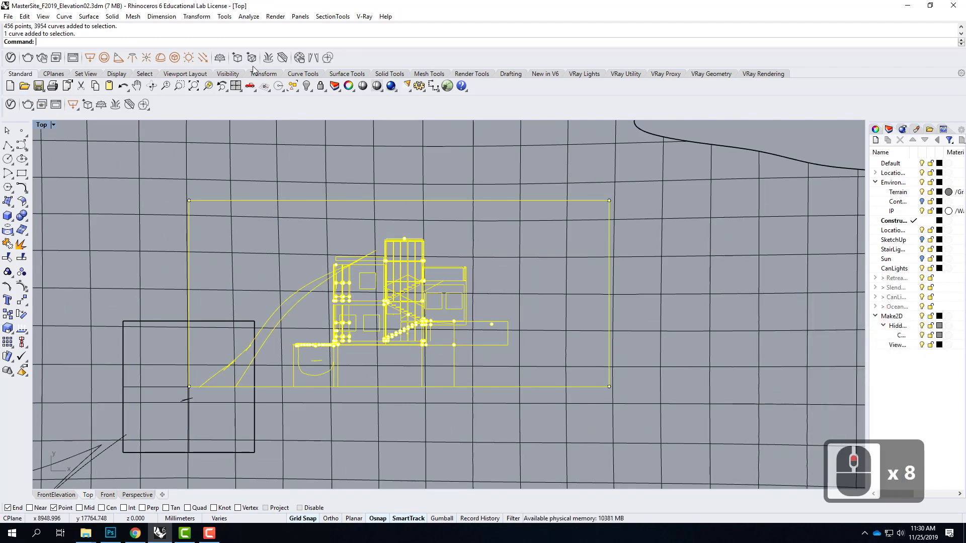
# Start exporting the selected linework with Adobe Illustrator (*.ai) as the file type.
pyautogui.click(8, 16)
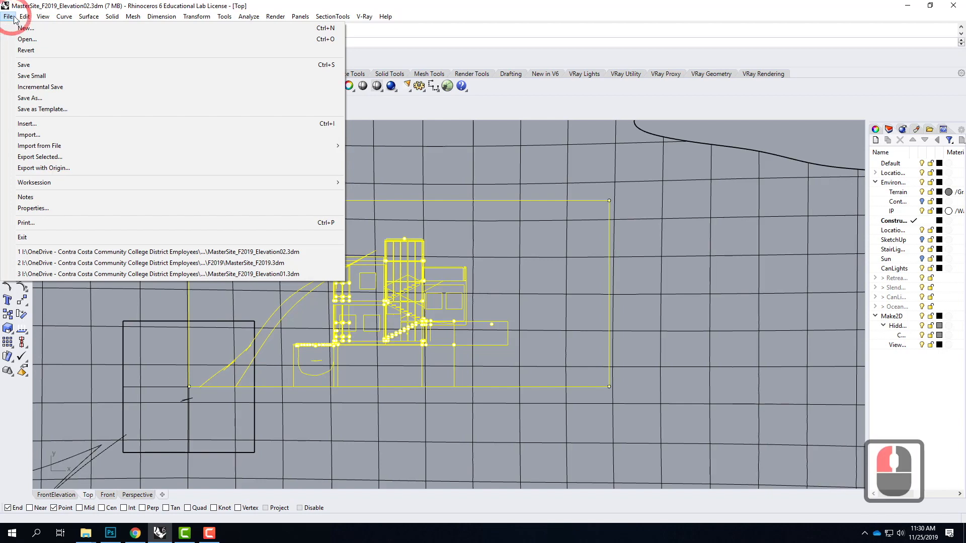
pyautogui.click(44, 157)
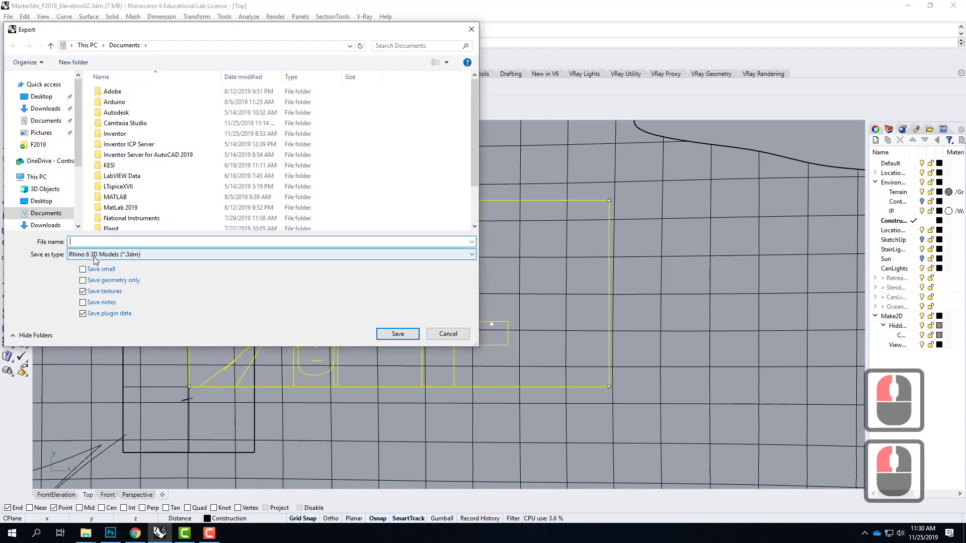
pyautogui.click(93, 255)
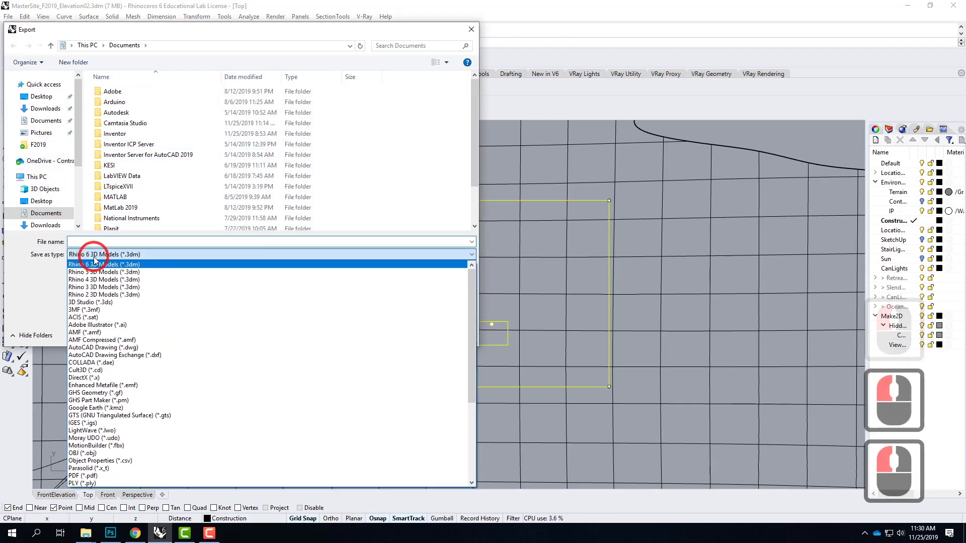
pyautogui.click(123, 325)
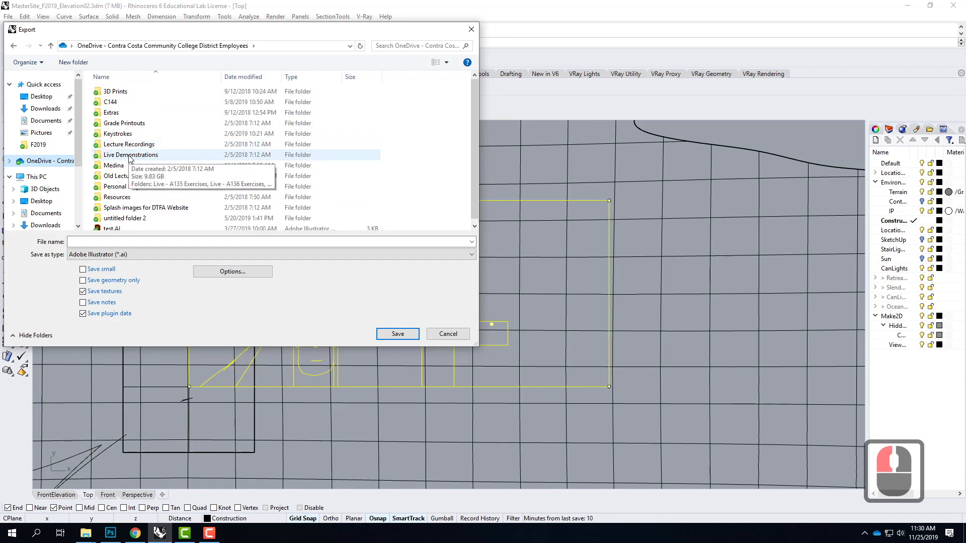
# Set the export location to Live Demonstrations > Live - A136 Exercises > A205 - Artist's Retreat > F2019.
pyautogui.doubleClick(131, 156)
pyautogui.doubleClick(136, 105)
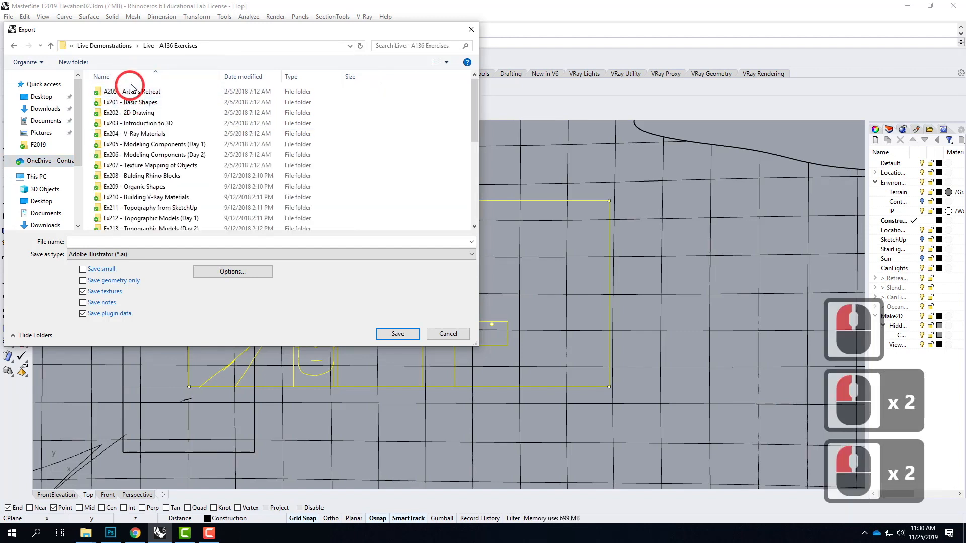
pyautogui.doubleClick(133, 93)
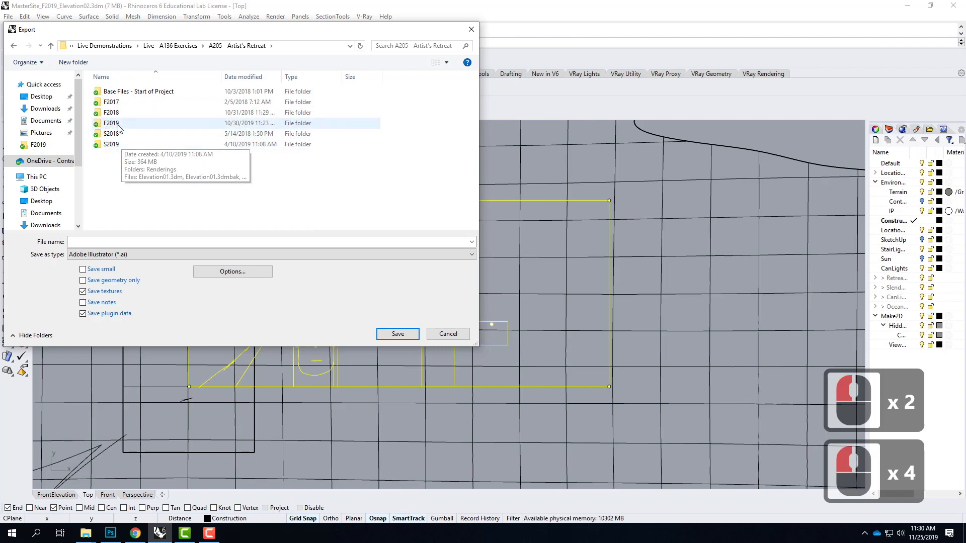
pyautogui.doubleClick(120, 123)
pyautogui.click(119, 92)
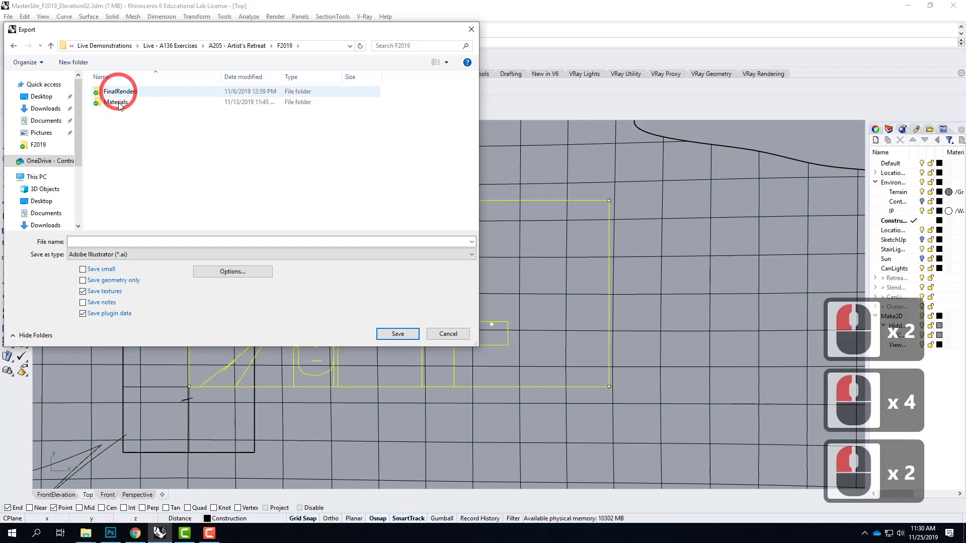
# Create a folder named Elevatin inside F2019 and open it as the export location.
pyautogui.click(73, 62)
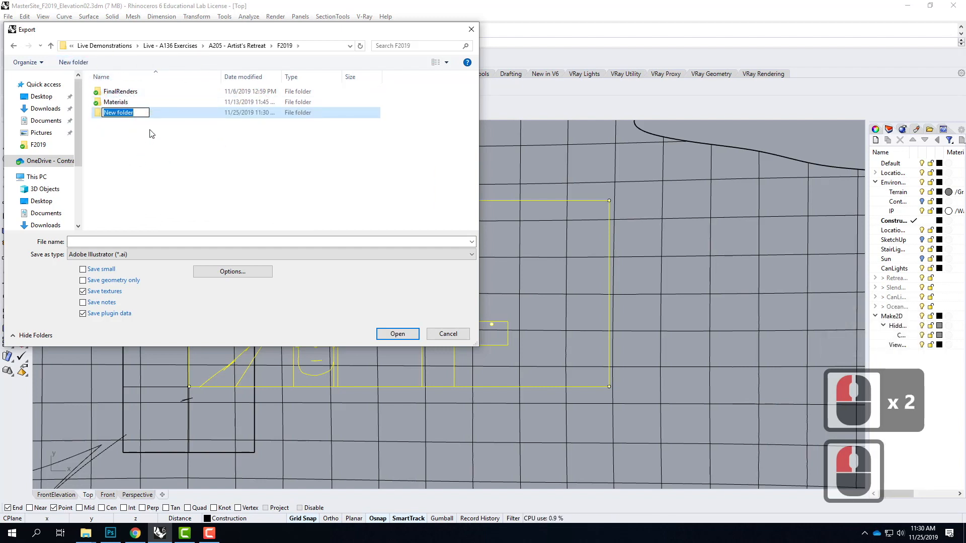
pyautogui.write('Elevatin')
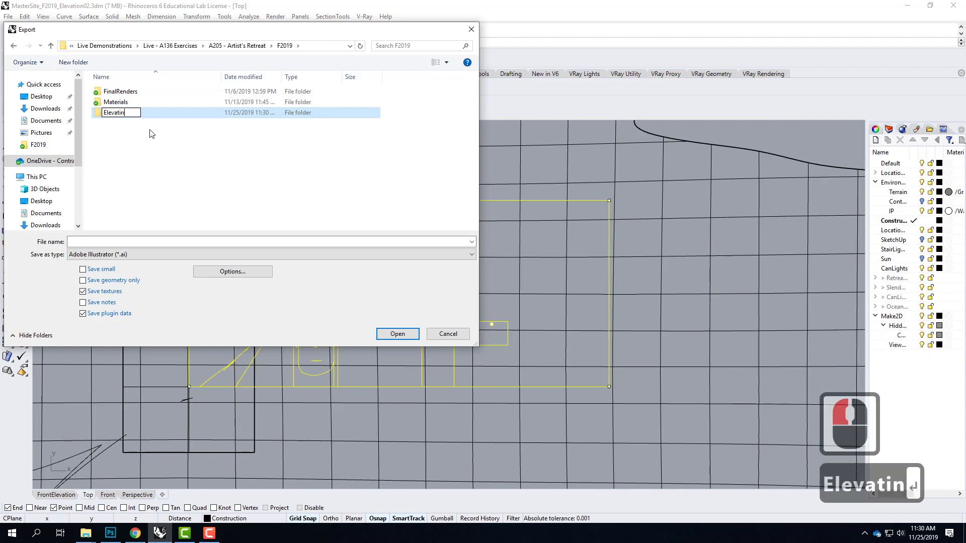
pyautogui.press('Return')
pyautogui.doubleClick(123, 93)
# Name the export file Elevation01.
pyautogui.click(93, 243)
pyautogui.write('E')
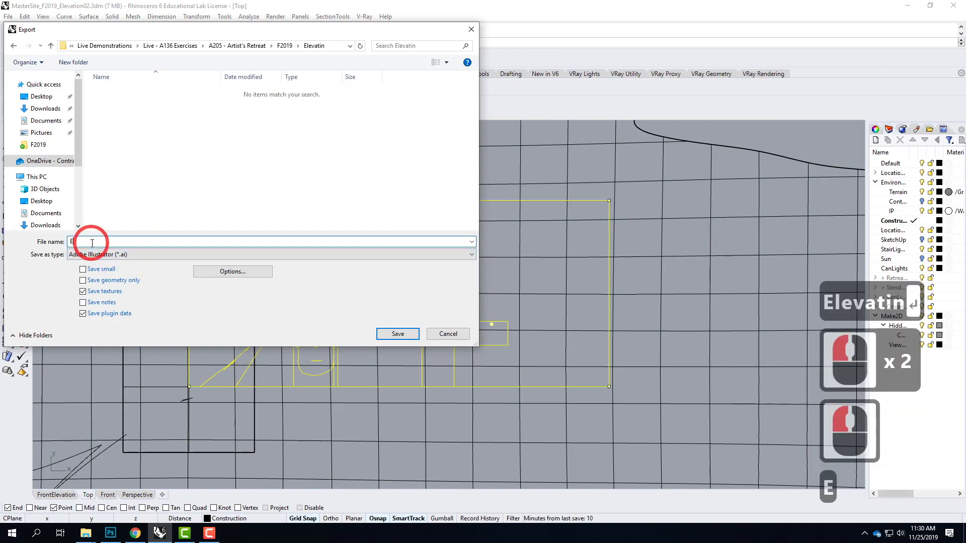
pyautogui.write('levation01')
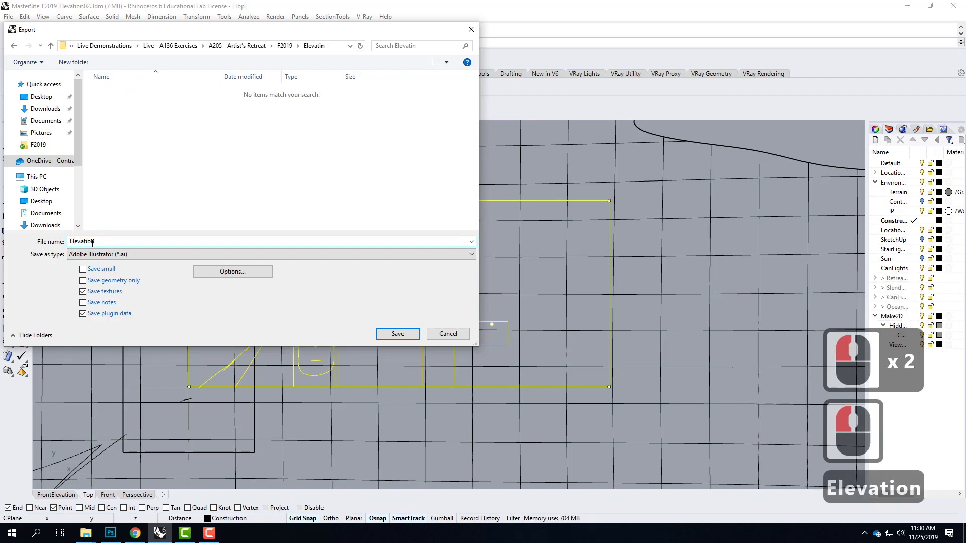
pyautogui.click(242, 273)
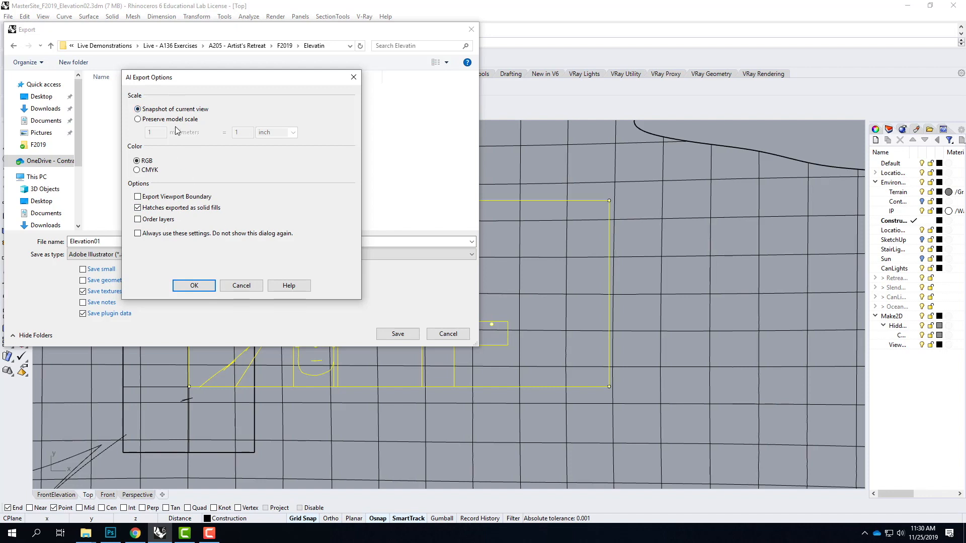
pyautogui.click(150, 120)
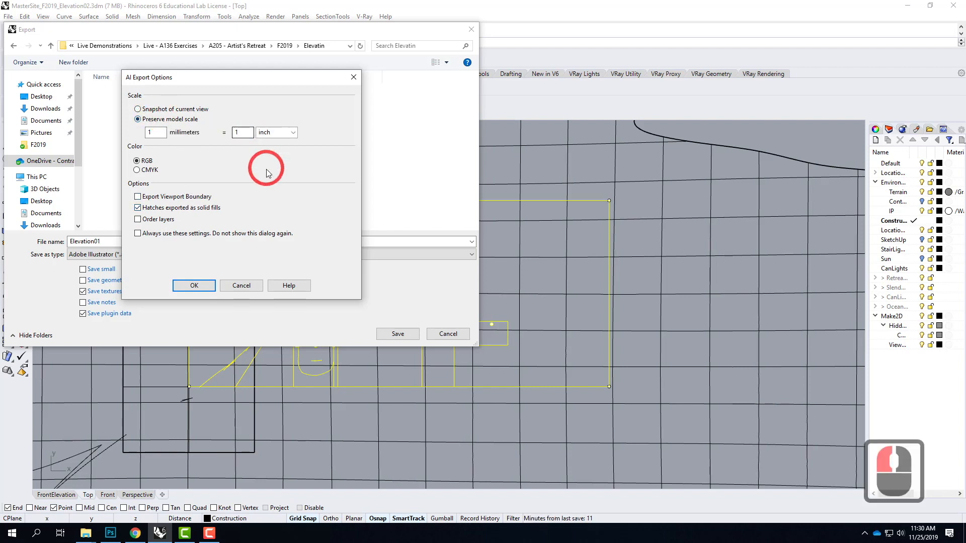
pyautogui.click(242, 285)
pyautogui.click(447, 334)
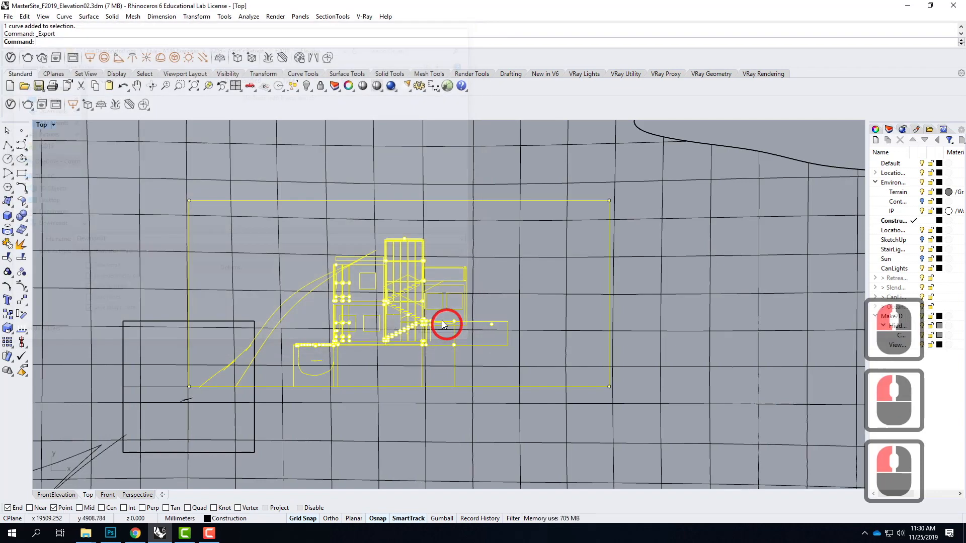
# Change the model units to Inches and scale the model to match.
pyautogui.press('Escape')
pyautogui.press('Escape')
pyautogui.write('uu')
pyautogui.press('BackSpace')
pyautogui.press('BackSpace')
pyautogui.press('BackSpace')
pyautogui.write('units')
pyautogui.press('Return')
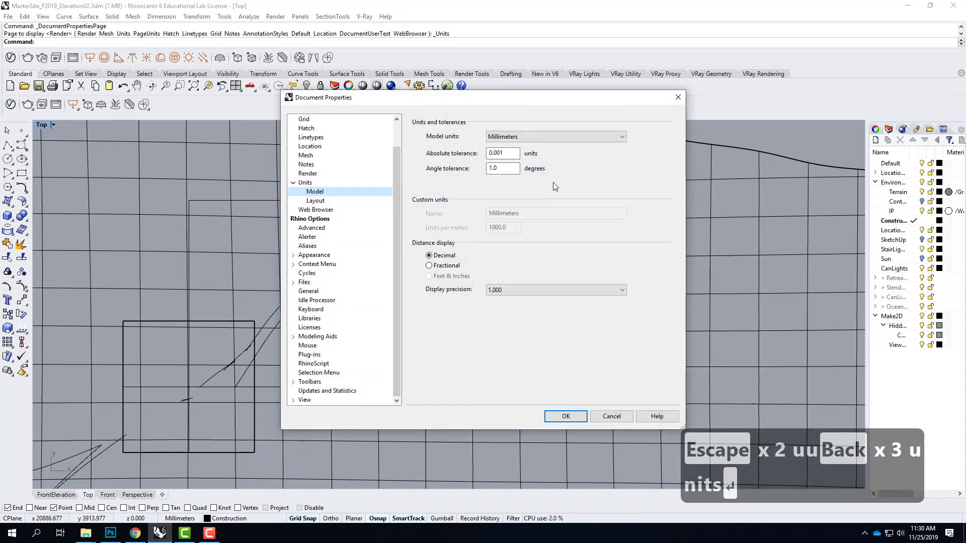
pyautogui.click(532, 137)
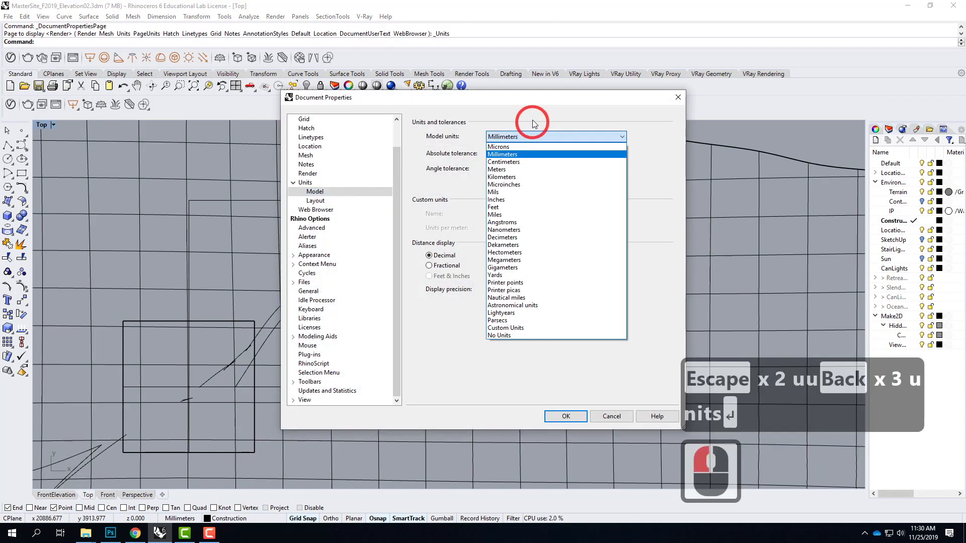
pyautogui.click(514, 200)
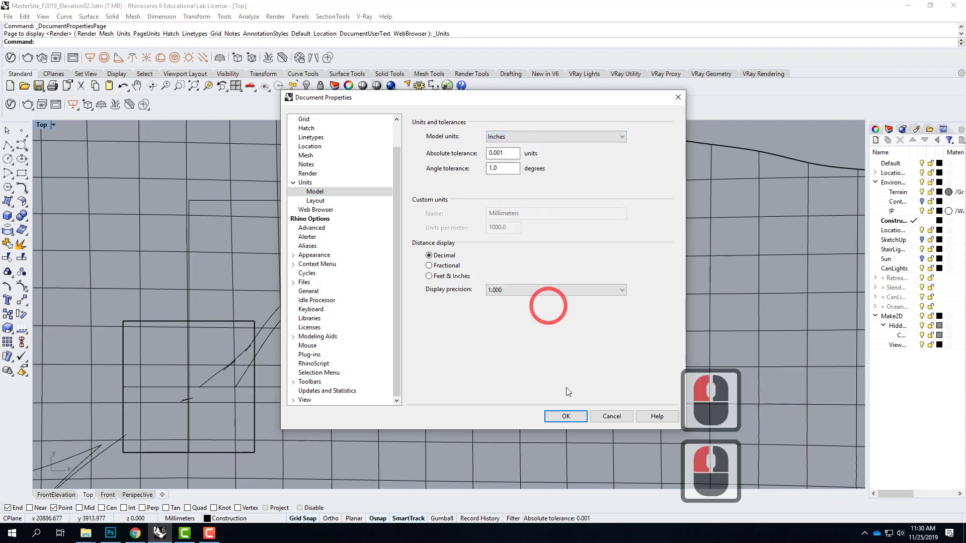
pyautogui.click(570, 417)
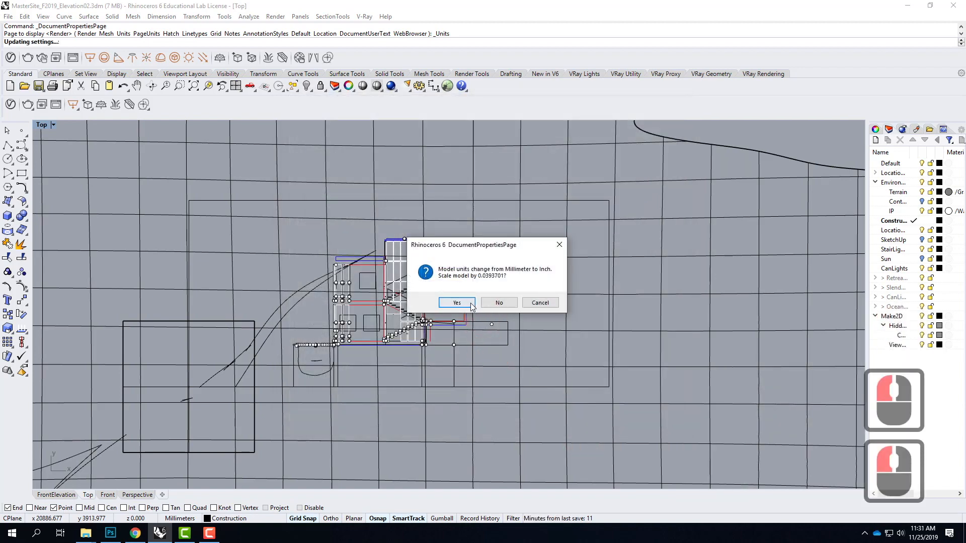
pyautogui.click(469, 301)
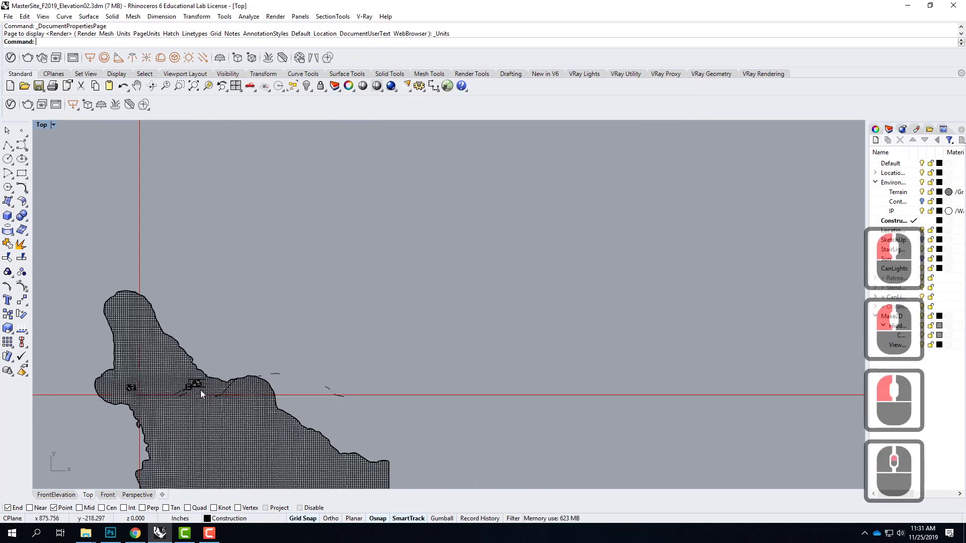
# Start exporting the Make2D elevation linework together with its viewport rectangle, using Adobe Illustrator (*.ai) as the file type.
pyautogui.scroll(16, 201, 394)
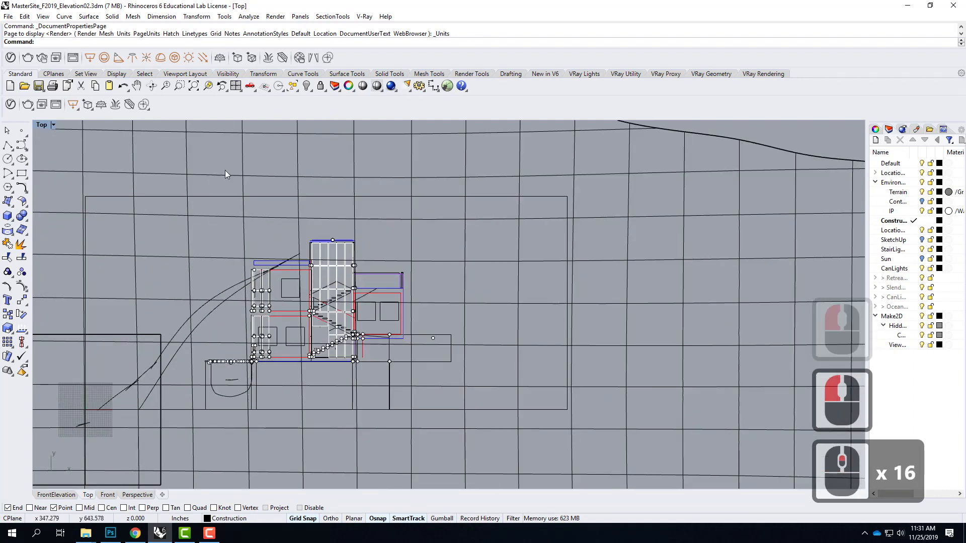
pyautogui.scroll(-2, 221, 172)
pyautogui.moveTo(94, 182); pyautogui.dragTo(541, 370)
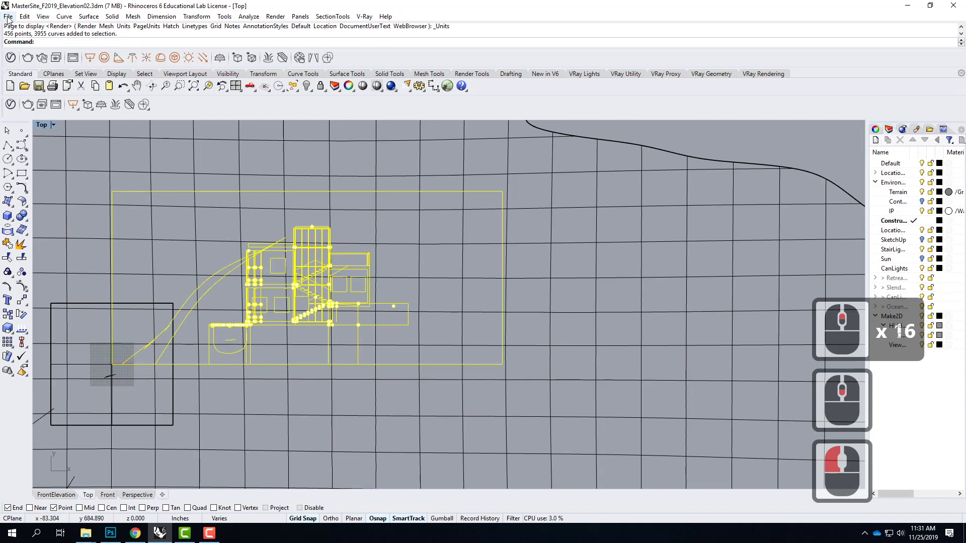
pyautogui.click(8, 16)
pyautogui.click(54, 157)
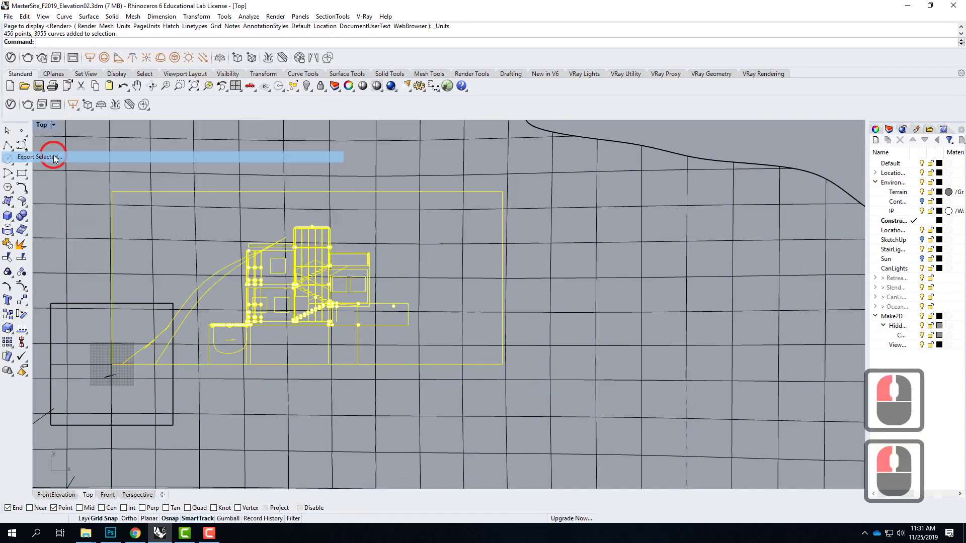
pyautogui.click(101, 255)
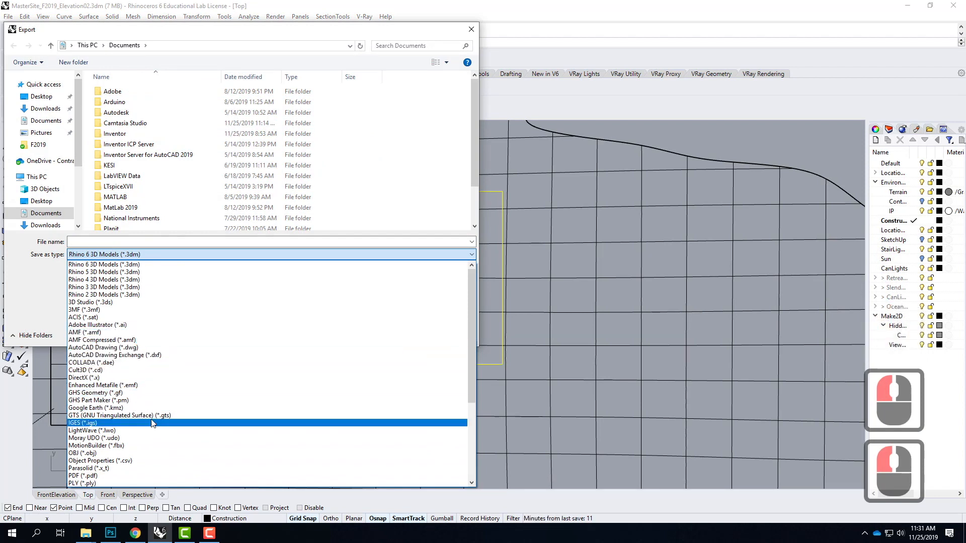
pyautogui.click(121, 325)
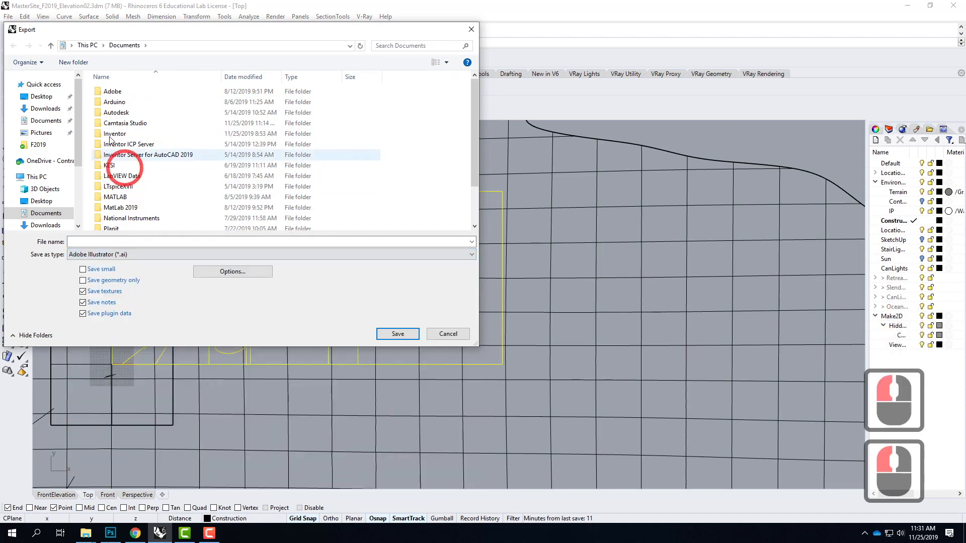
# Set the export location to Live Demonstrations > Live - A136 Exercises > A205 - Artist's Retreat > F2019 > Elevatin.
pyautogui.click(47, 161)
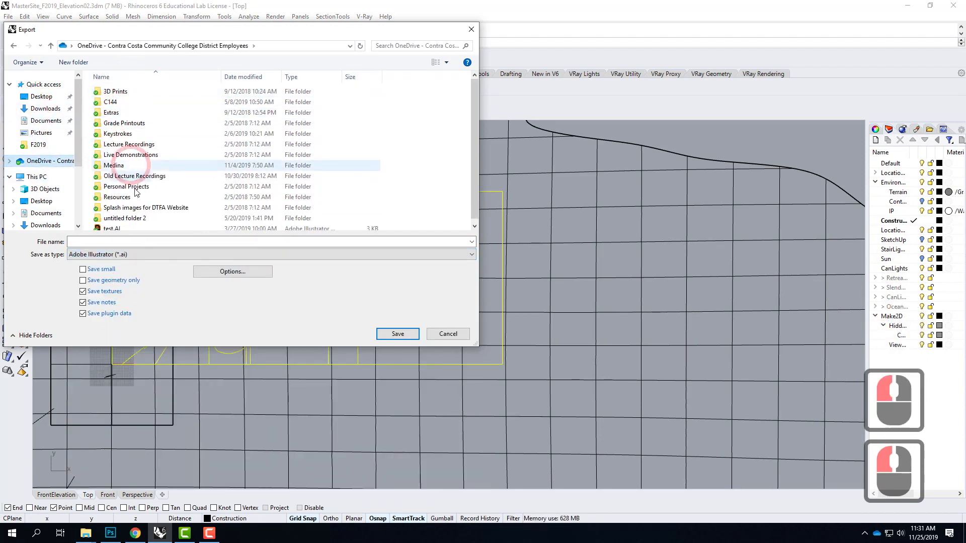
pyautogui.doubleClick(130, 155)
pyautogui.click(134, 103)
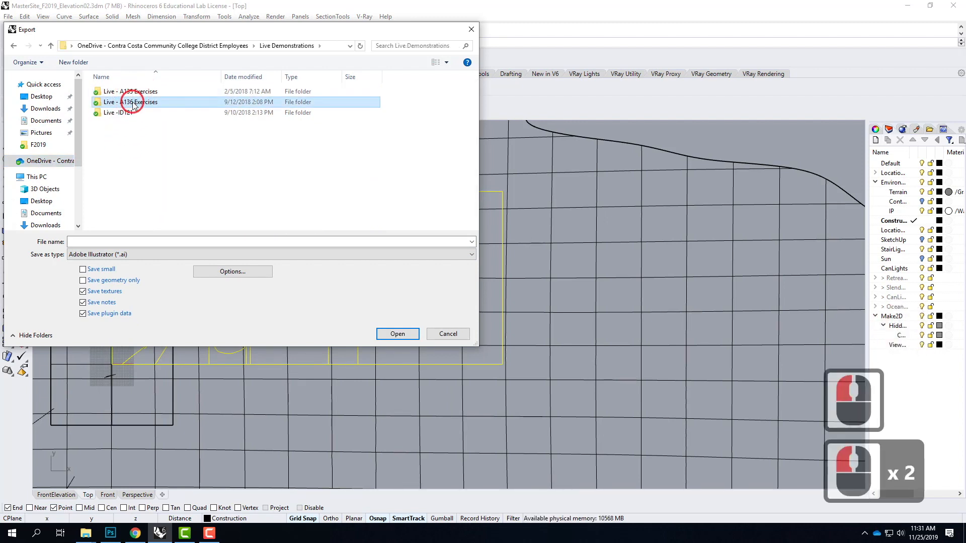
pyautogui.doubleClick(133, 103)
pyautogui.doubleClick(130, 92)
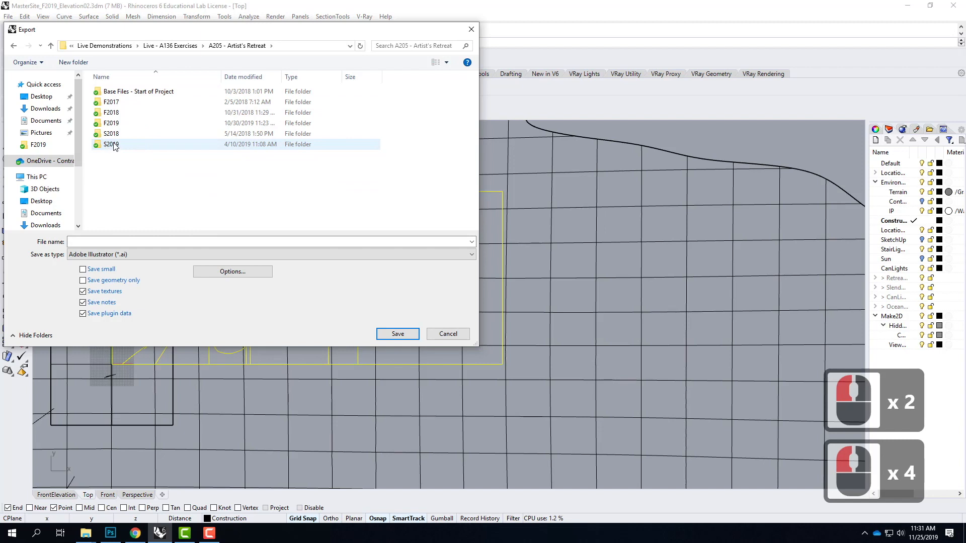
pyautogui.doubleClick(111, 123)
pyautogui.doubleClick(114, 93)
# Enter Elevation01 as the export file name.
pyautogui.click(114, 222)
pyautogui.click(79, 241)
pyautogui.write('Ele')
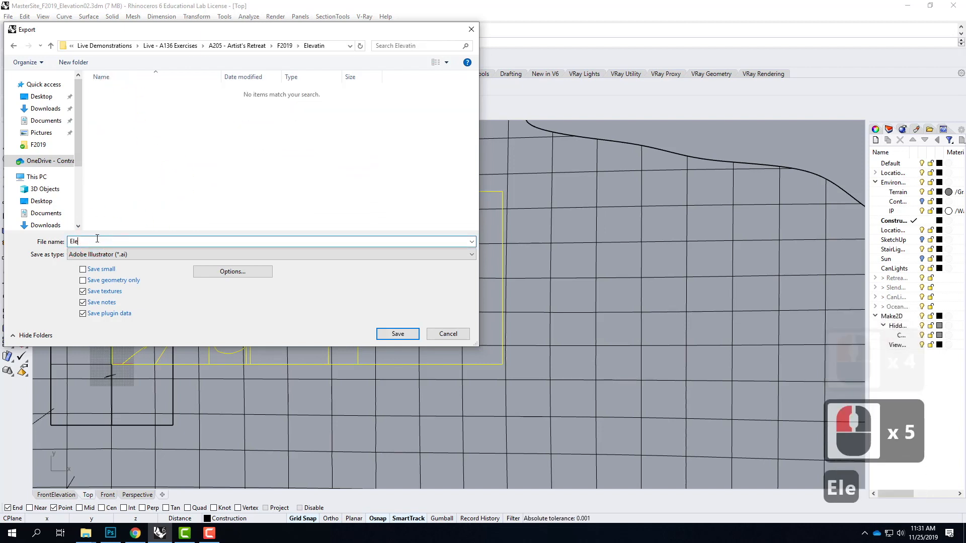
pyautogui.write('vation01')
# Choose to preserve the model scale in the AI export options.
pyautogui.click(222, 272)
pyautogui.click(137, 120)
pyautogui.click(166, 133)
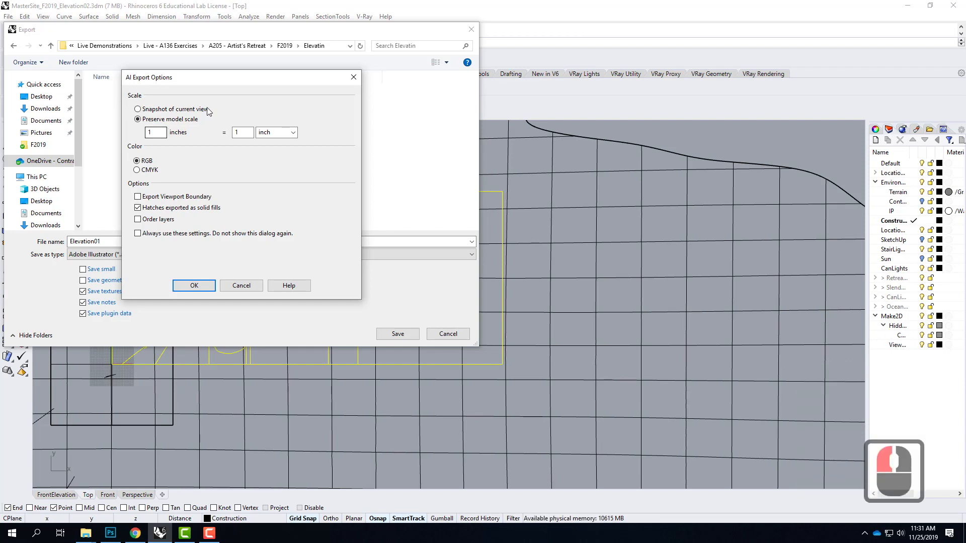
# Check the AI export scale in the Assembly 10.8 tutorial in Chrome, return to Rhino and set it to 48 inches = 1 inch.
pyautogui.click(135, 533)
pyautogui.scroll(-8, 352, 307)
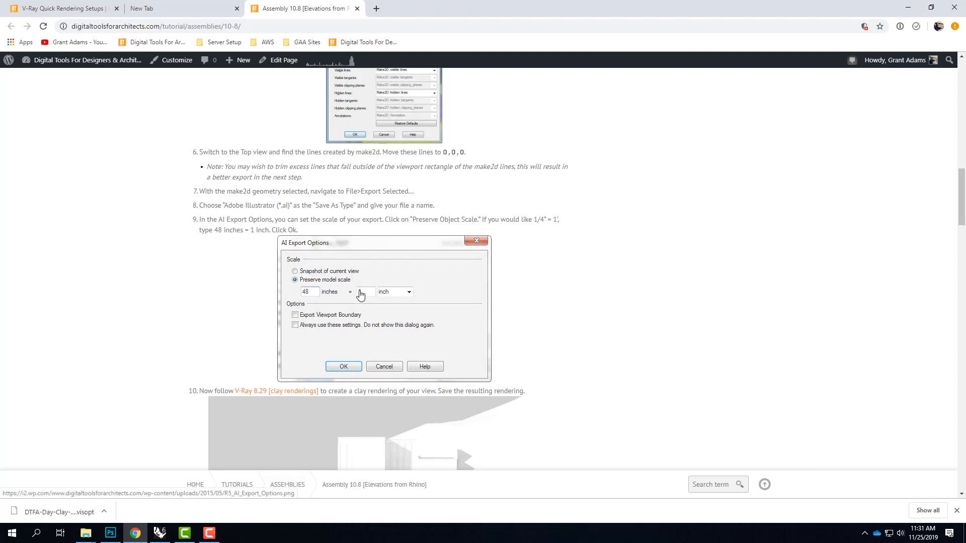
pyautogui.click(160, 532)
pyautogui.click(171, 120)
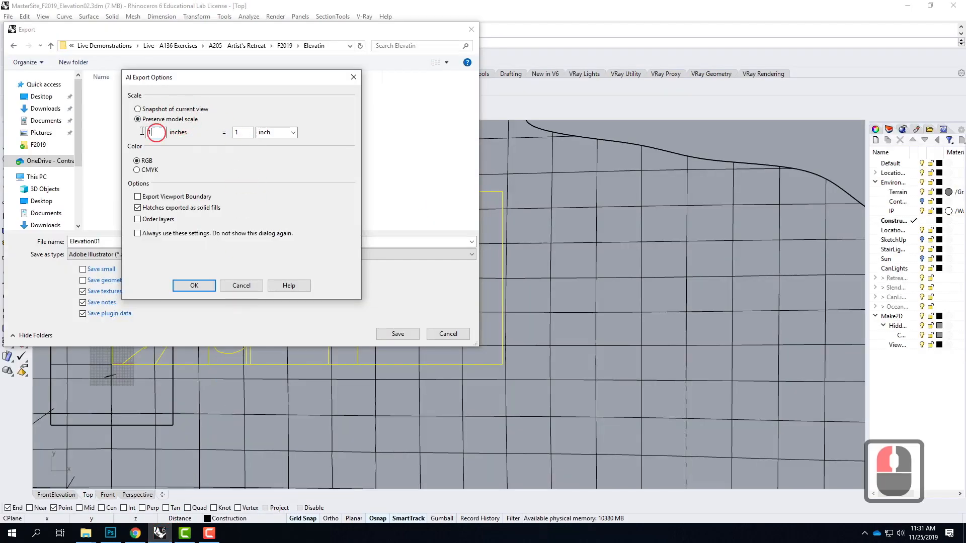
pyautogui.click(125, 131)
pyautogui.write('48')
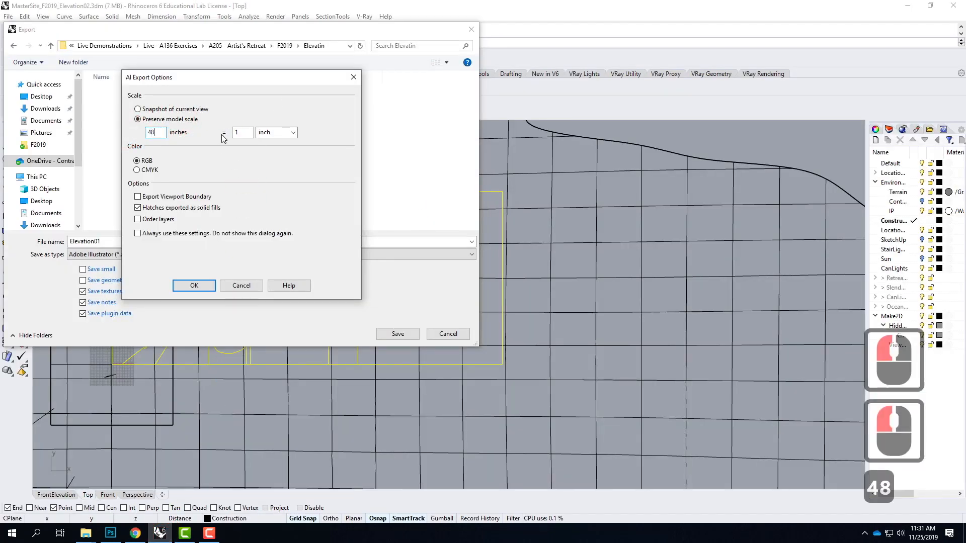
pyautogui.click(313, 203)
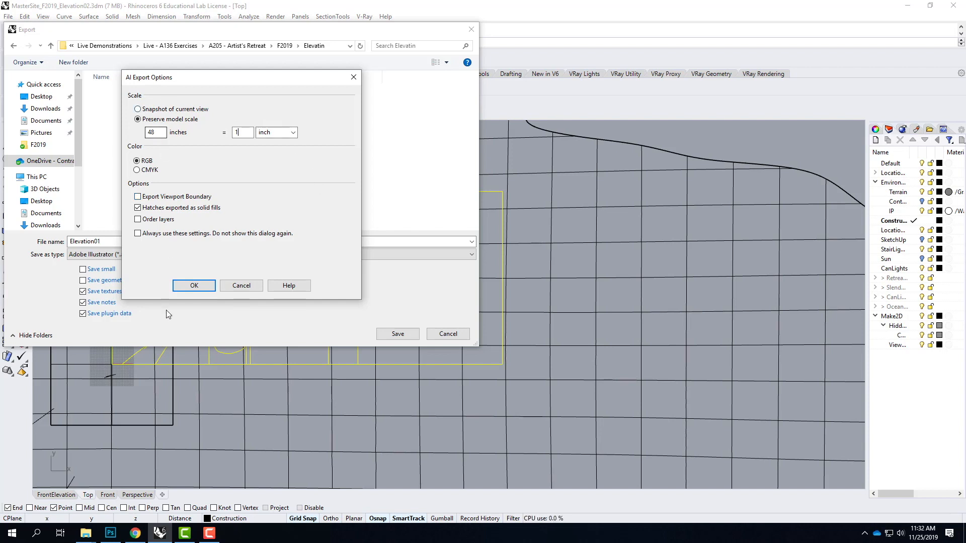
pyautogui.click(194, 286)
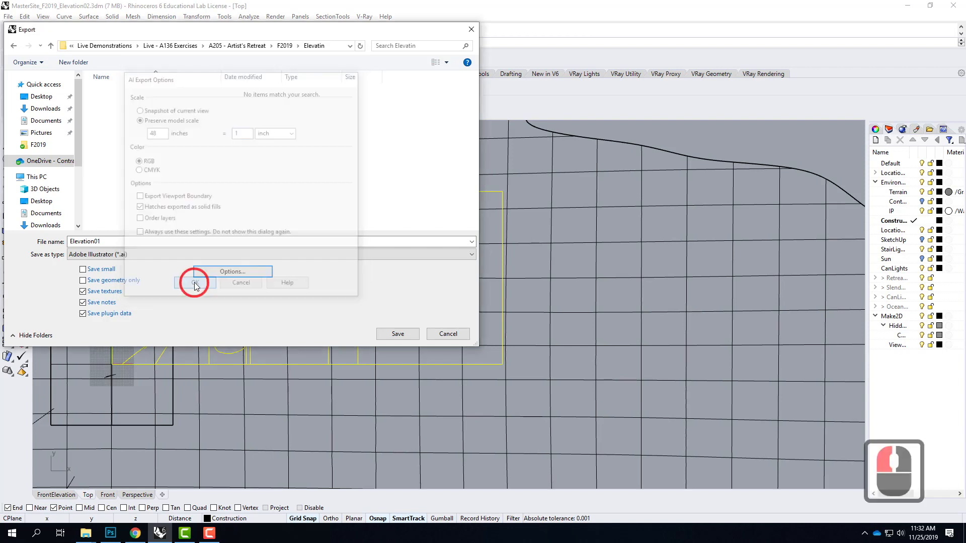
# Save the Elevation01 Illustrator file, accepting the preserved 48 inches = 1 inch model scale.
pyautogui.click(401, 335)
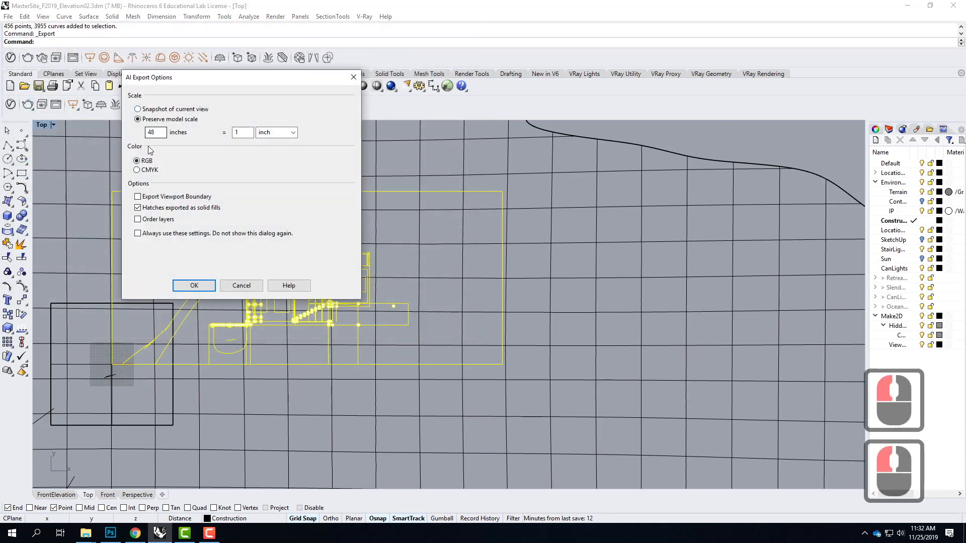
pyautogui.click(254, 133)
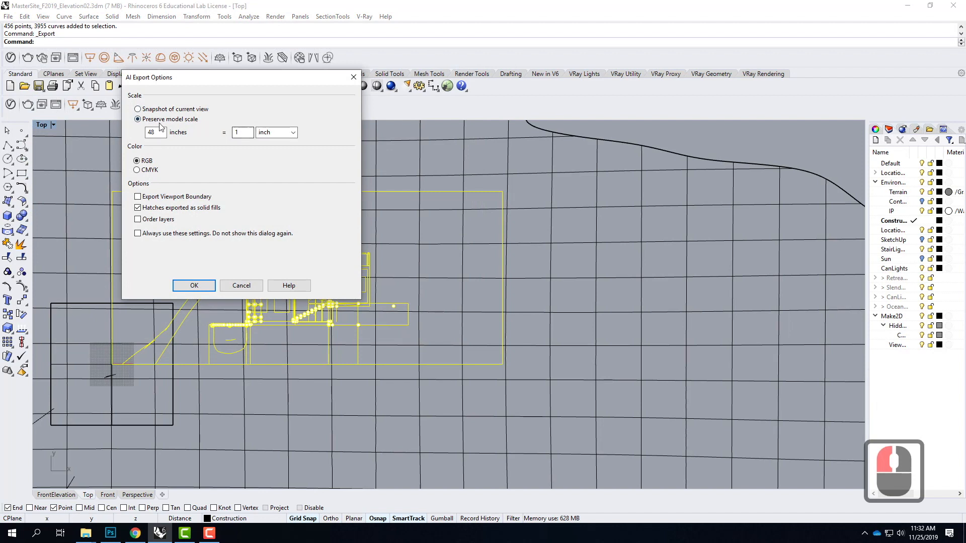
pyautogui.click(194, 284)
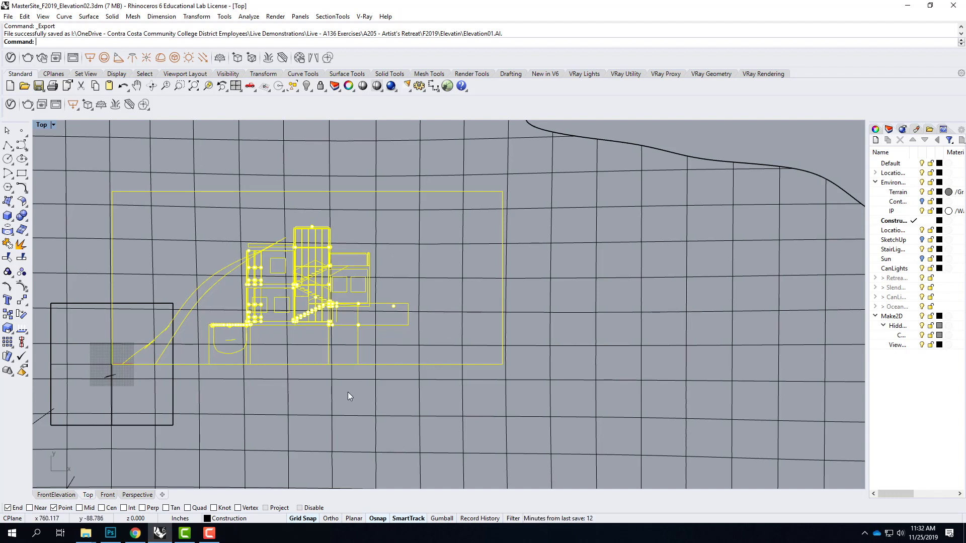
# Restore the FrontElevation named view in its viewport, then maximize that viewport with nothing selected.
pyautogui.doubleClick(46, 124)
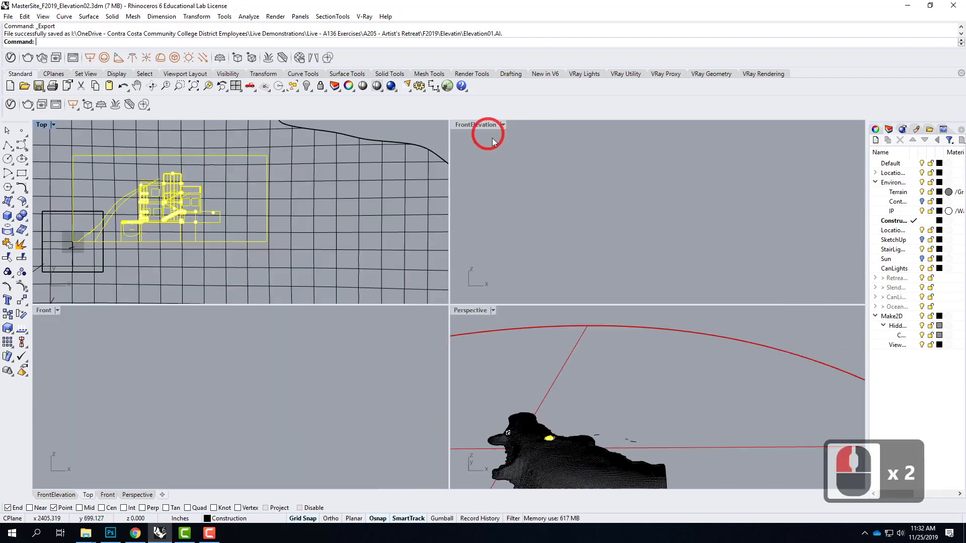
pyautogui.click(502, 125)
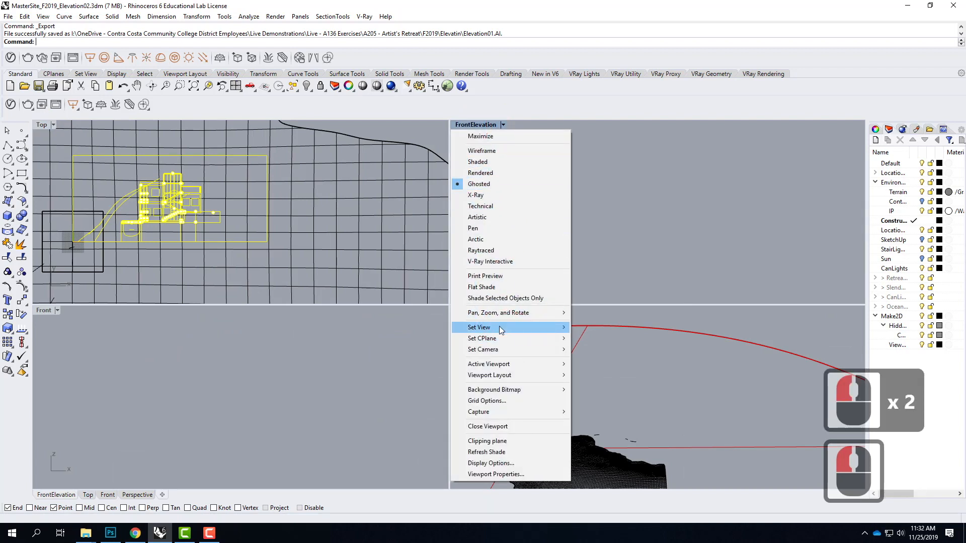
pyautogui.moveTo(500, 327)
pyautogui.click(606, 504)
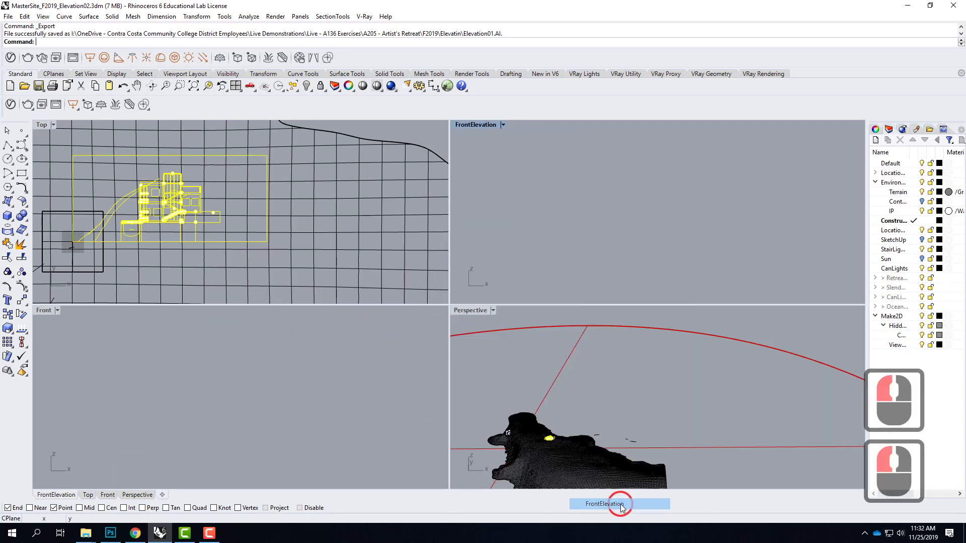
pyautogui.click(511, 165)
pyautogui.doubleClick(470, 126)
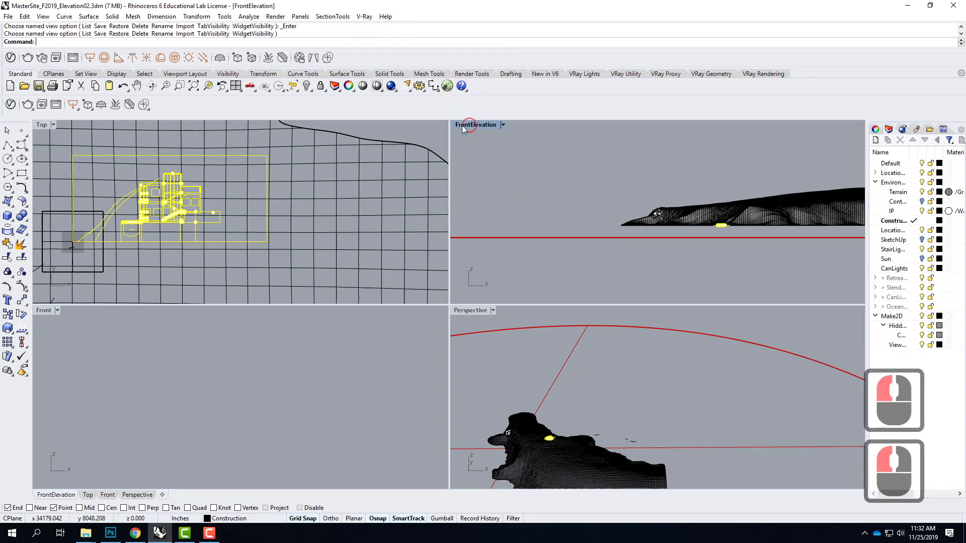
pyautogui.press('Escape')
pyautogui.press('Escape')
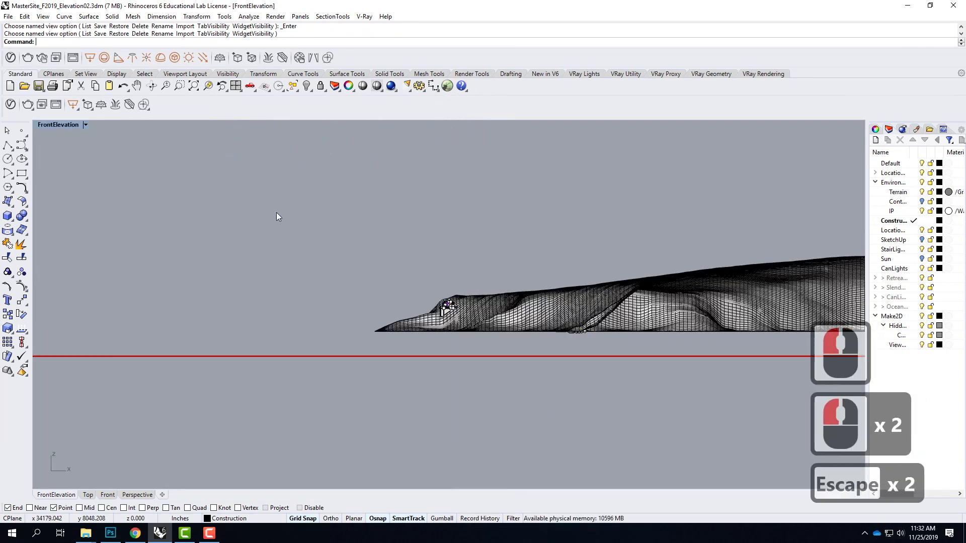
# Reapply the FrontElevation named view, frame the retreat building close up and return to the four-viewport layout.
pyautogui.click(84, 126)
pyautogui.moveTo(113, 327)
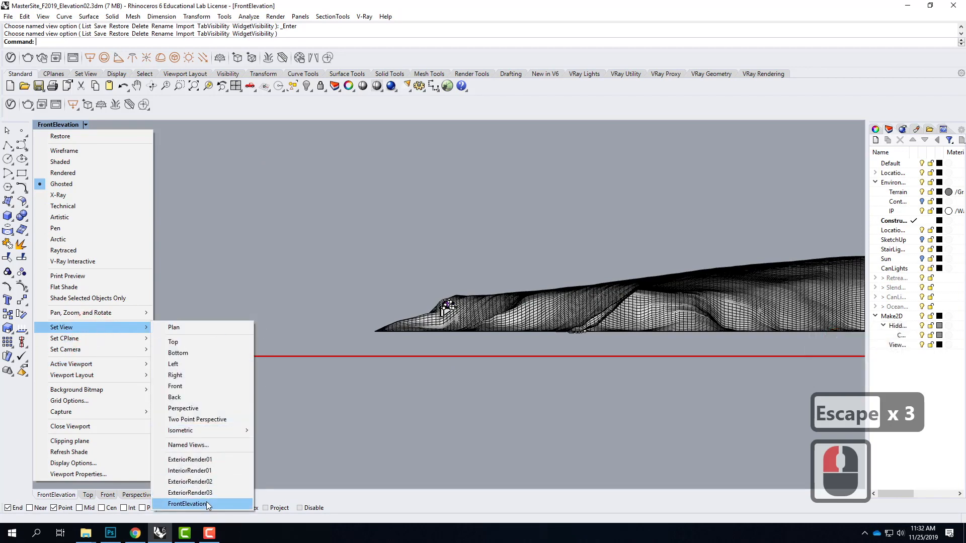
pyautogui.click(207, 503)
pyautogui.scroll(9, 451, 302)
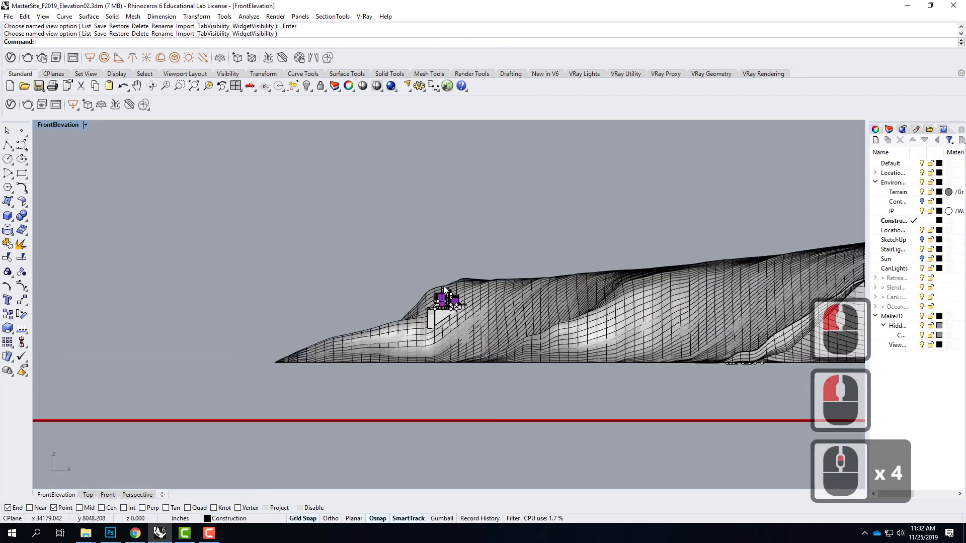
pyautogui.scroll(3, 451, 320)
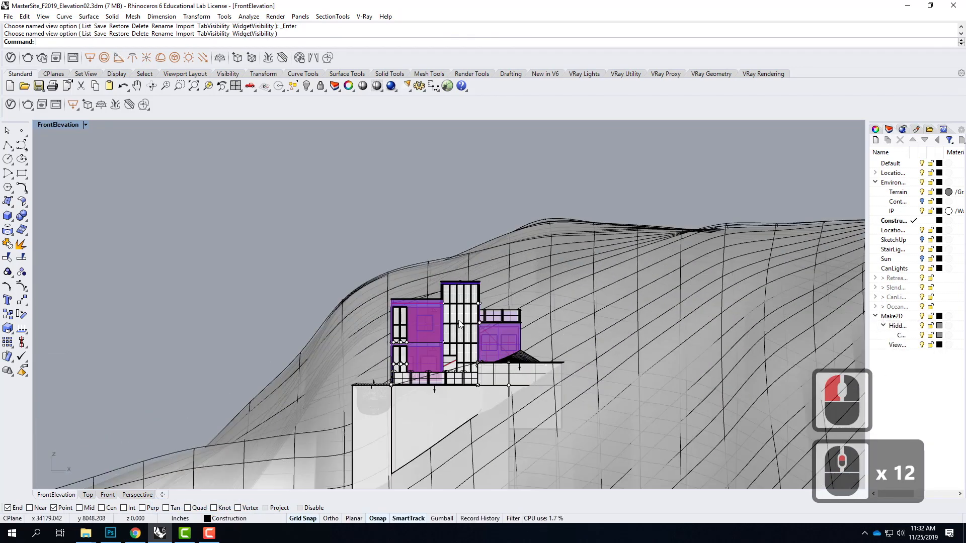
pyautogui.doubleClick(57, 125)
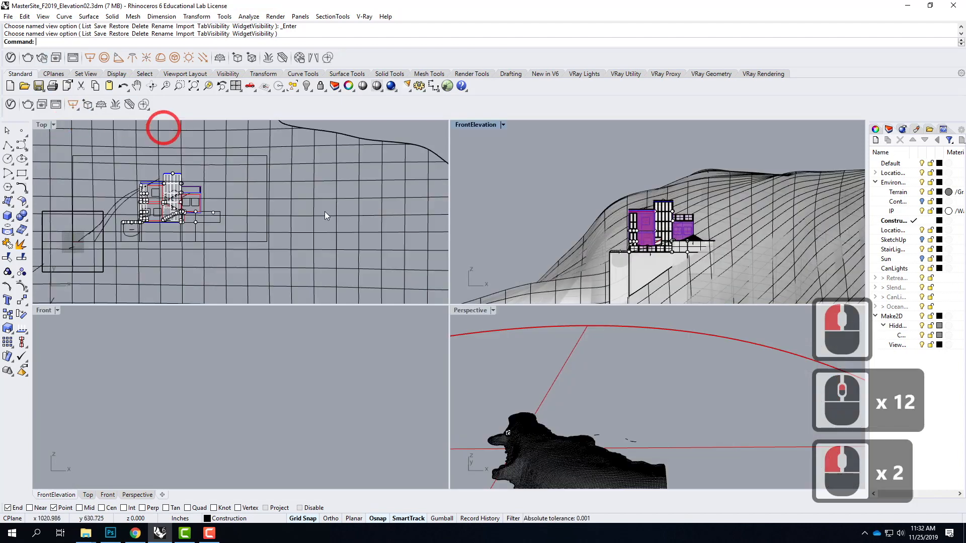
# Switch the elevation viewport to the ExteriorRender03 named view, then restore the FrontElevation named view.
pyautogui.click(503, 125)
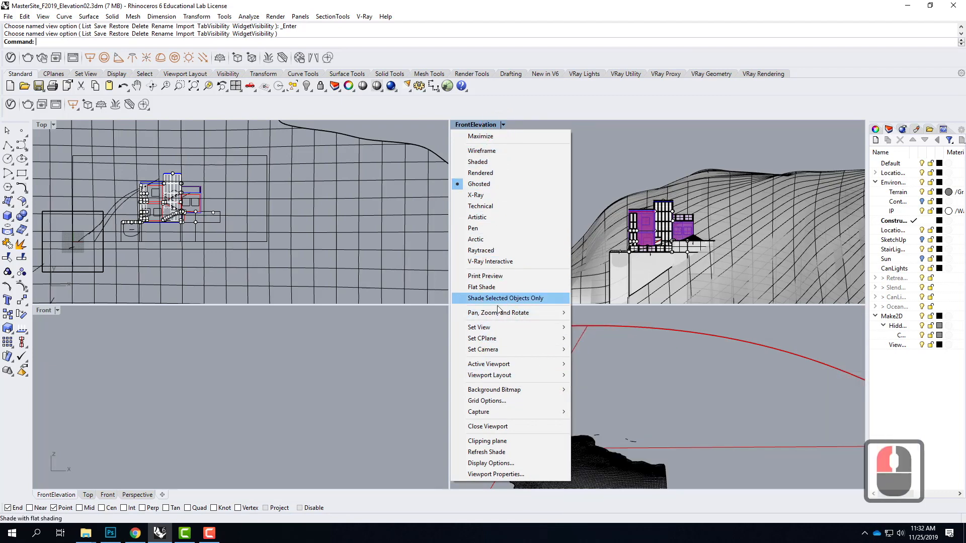
pyautogui.moveTo(497, 327)
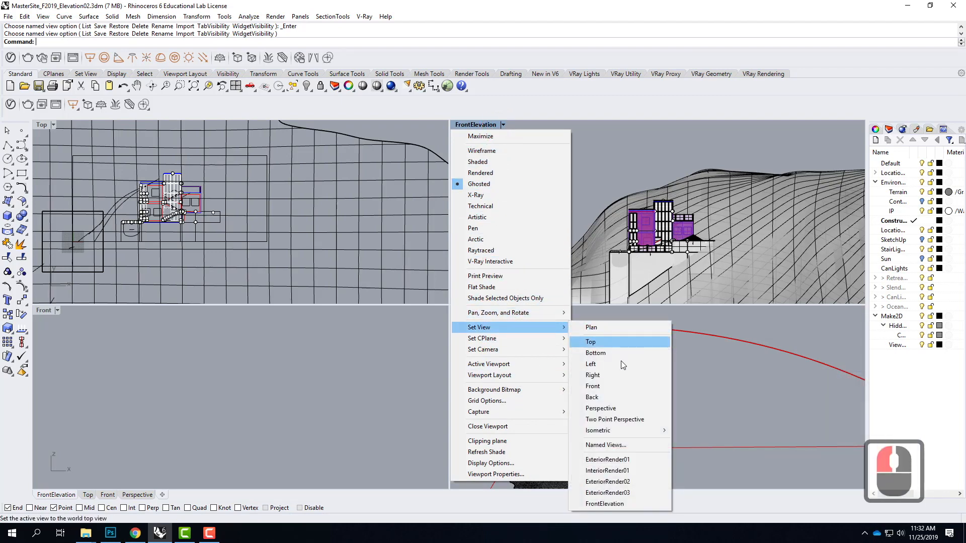
pyautogui.click(626, 493)
pyautogui.click(511, 124)
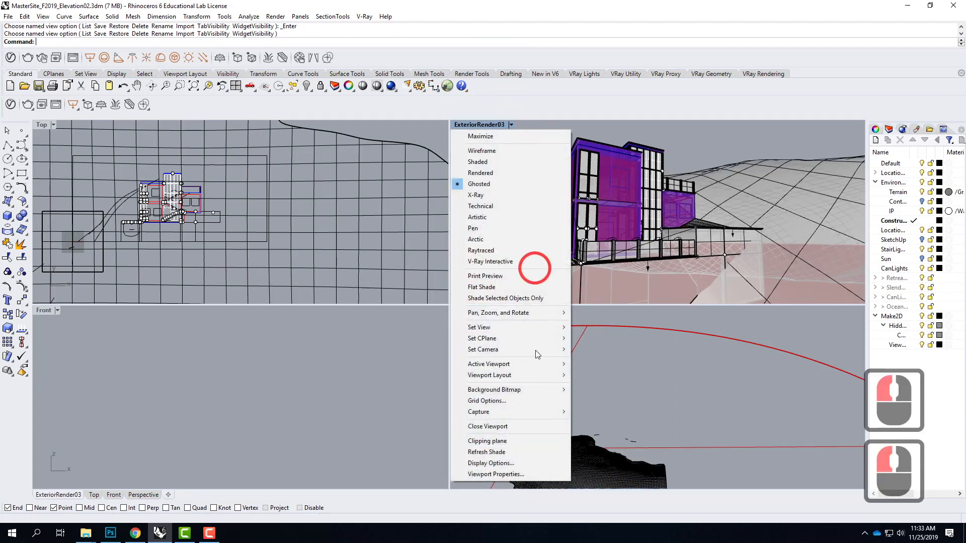
pyautogui.moveTo(523, 327)
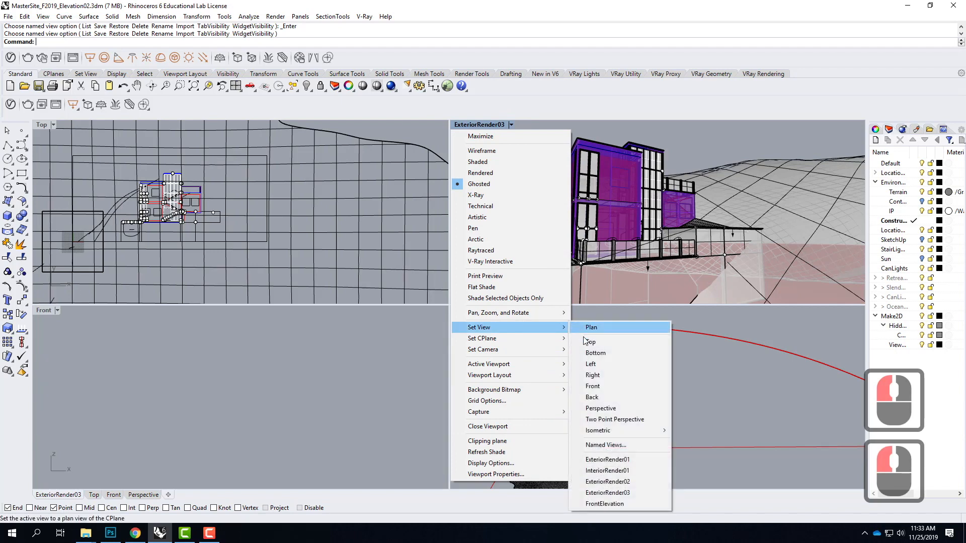
pyautogui.click(602, 504)
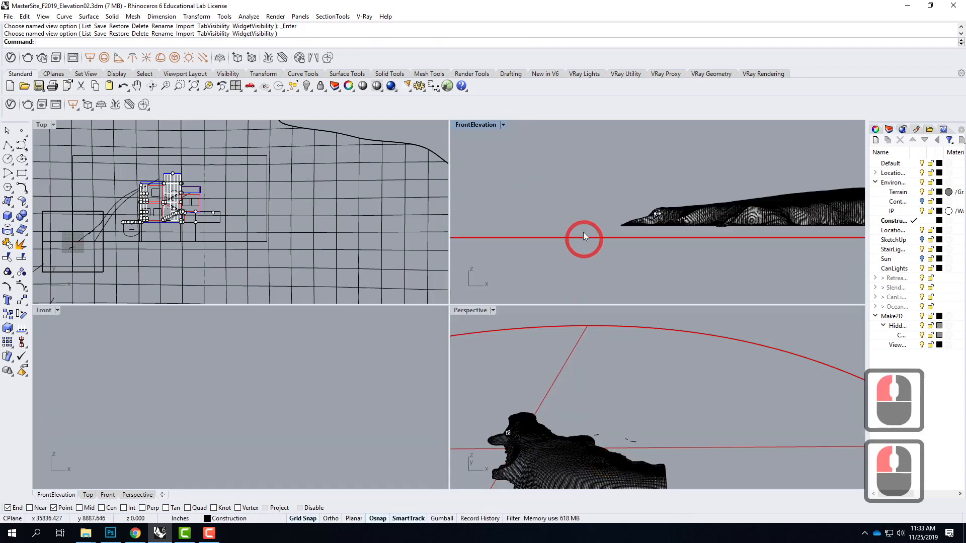
# Frame the retreat building close up in the FrontElevation viewport, with that viewport maximized.
pyautogui.scroll(10, 688, 217)
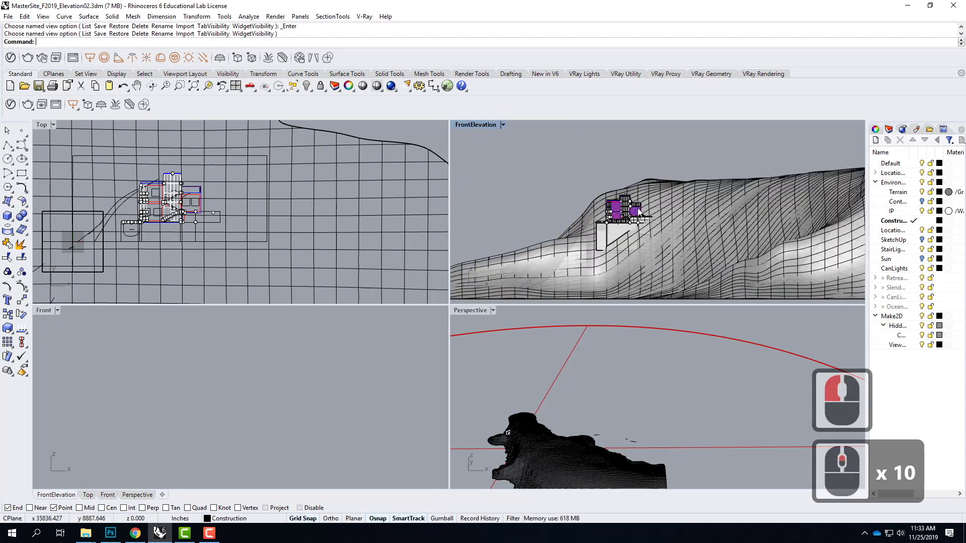
pyautogui.write('z')
pyautogui.press('Return')
pyautogui.moveTo(557, 152); pyautogui.dragTo(713, 289)
pyautogui.scroll(1, 629, 241)
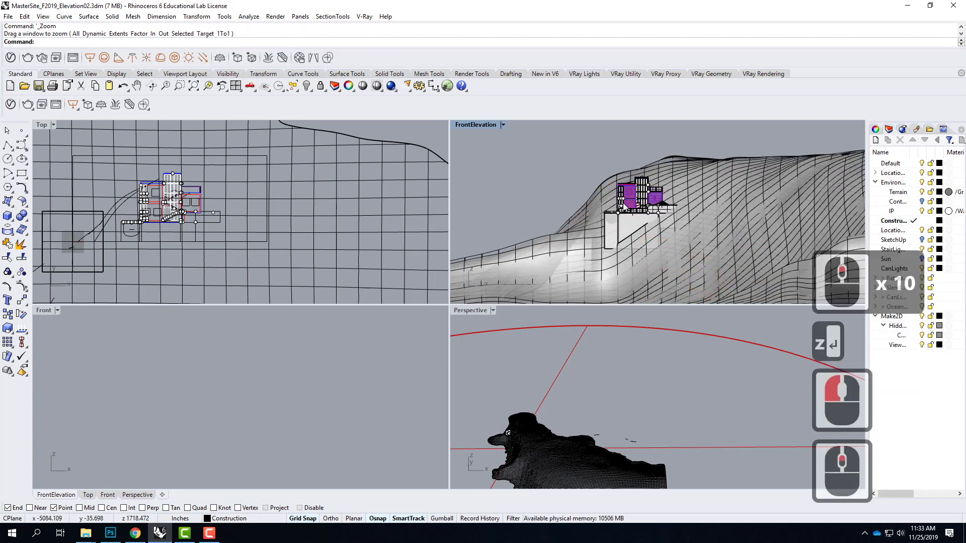
pyautogui.doubleClick(474, 125)
pyautogui.scroll(2, 372, 289)
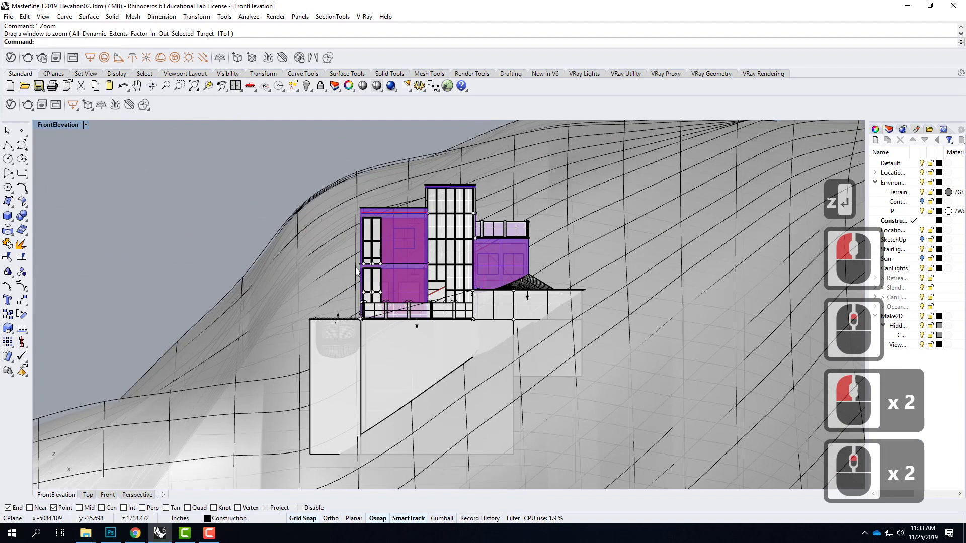
pyautogui.scroll(-1, 370, 285)
pyautogui.scroll(2, 331, 267)
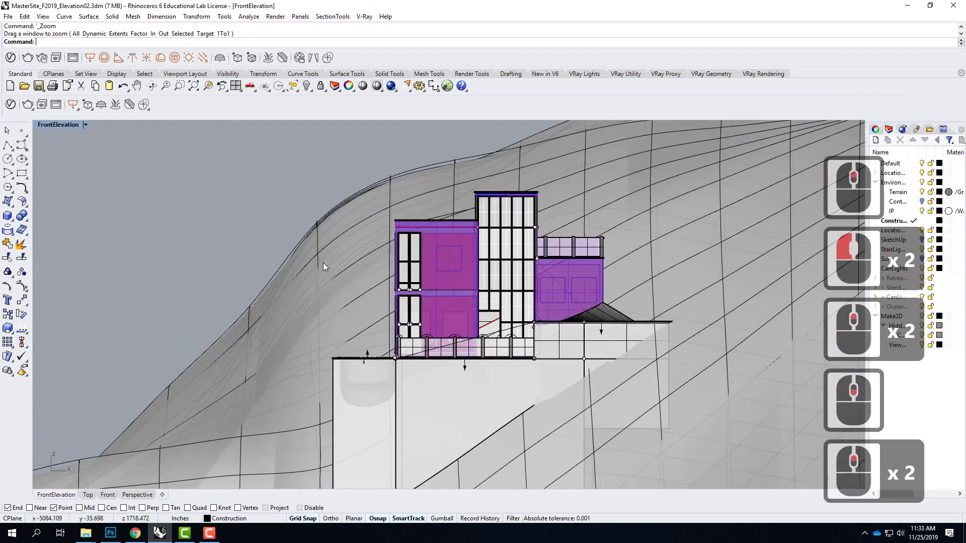
pyautogui.scroll(-2, 444, 285)
pyautogui.scroll(1, 439, 241)
pyautogui.scroll(2, 468, 259)
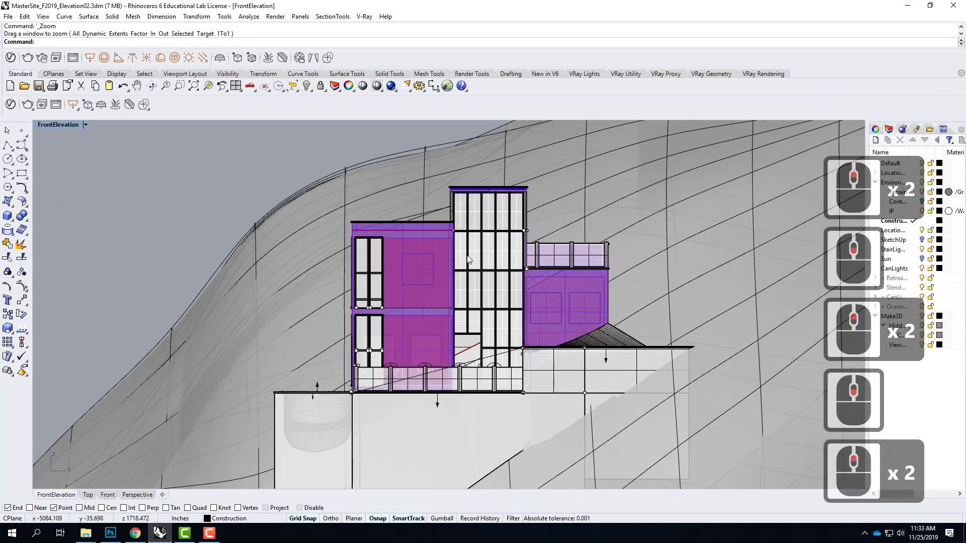
pyautogui.scroll(-2, 80, 258)
pyautogui.scroll(2, 276, 281)
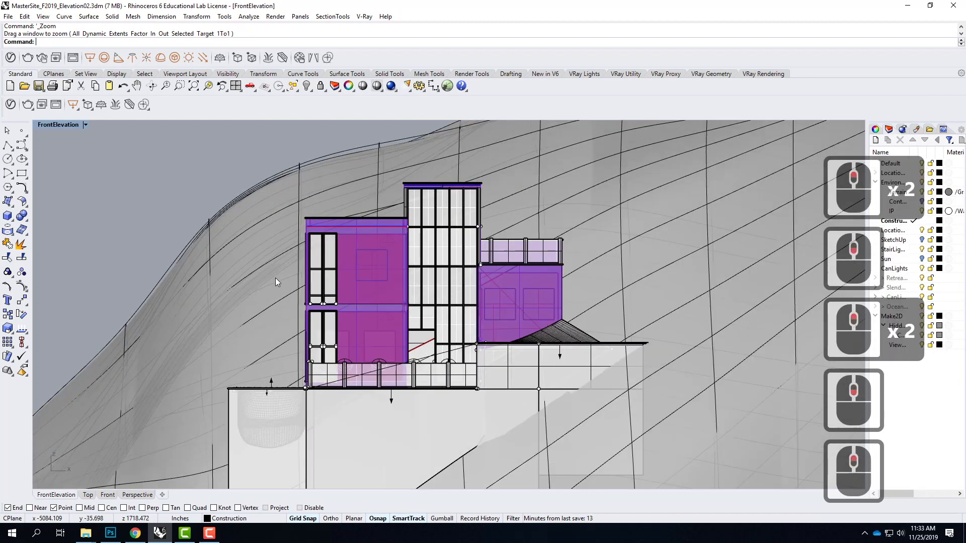
# Save the close-up framing of the viewport as a new named view called FrontElevation02.
pyautogui.click(84, 124)
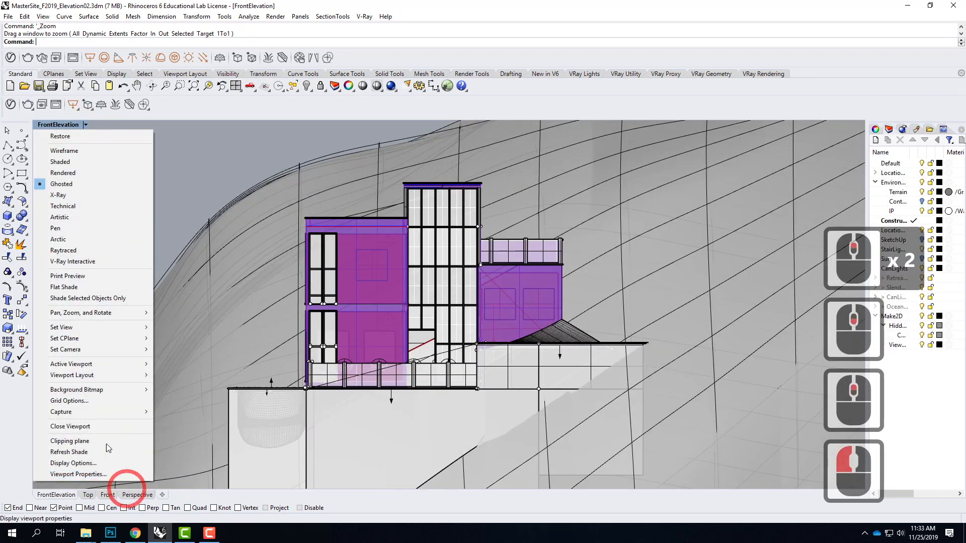
pyautogui.moveTo(90, 327)
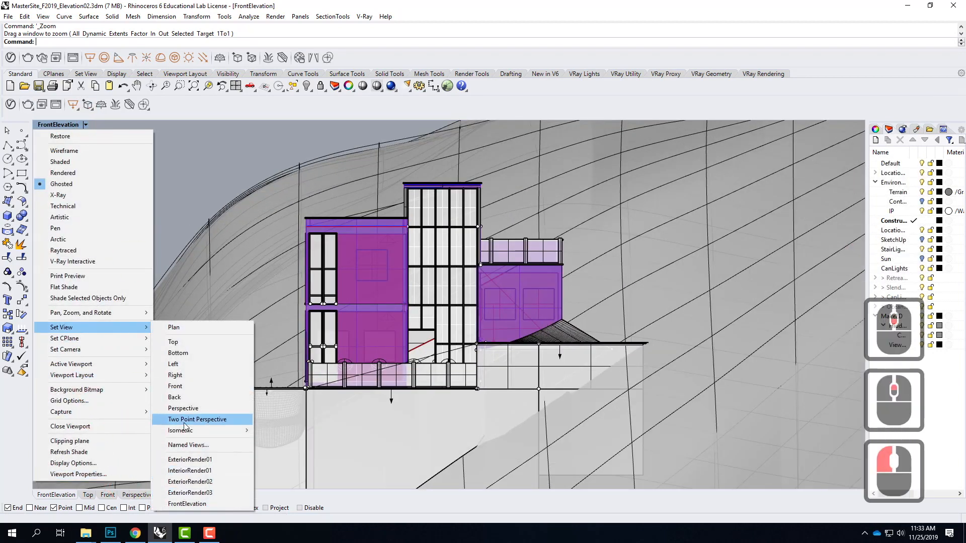
pyautogui.click(186, 445)
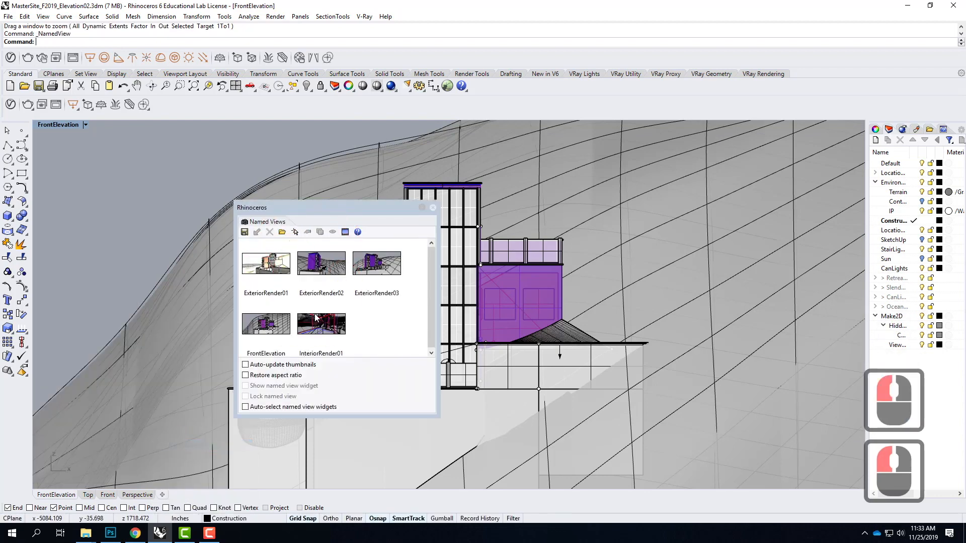
pyautogui.click(264, 317)
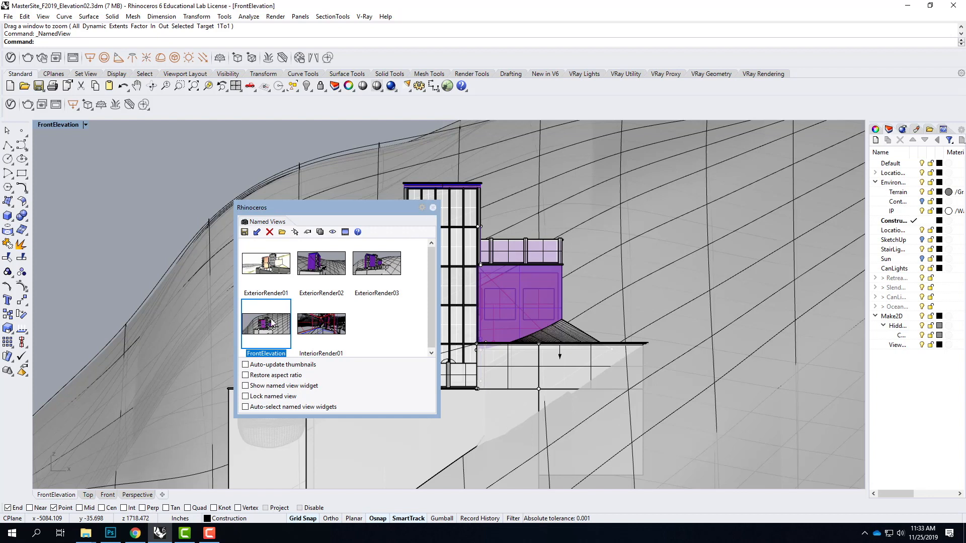
pyautogui.click(245, 232)
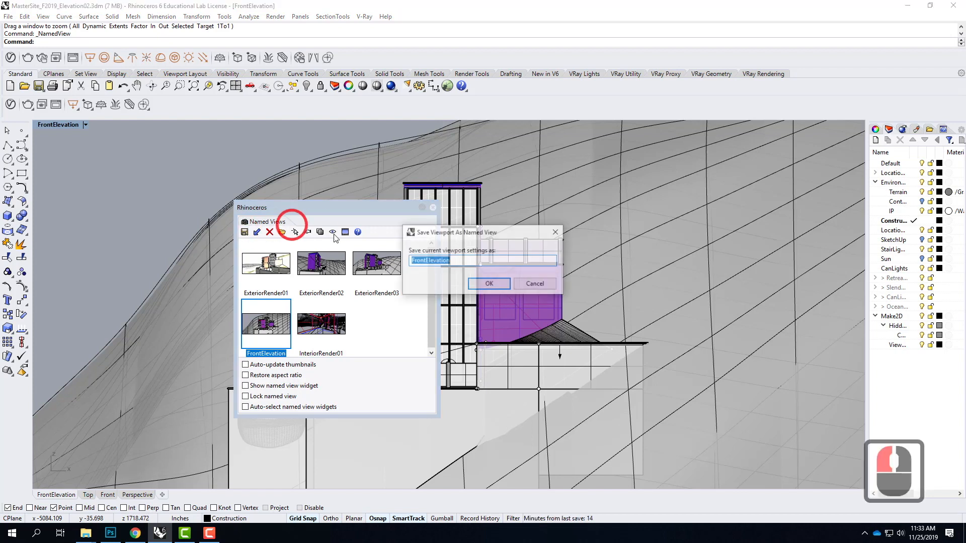
pyautogui.click(468, 261)
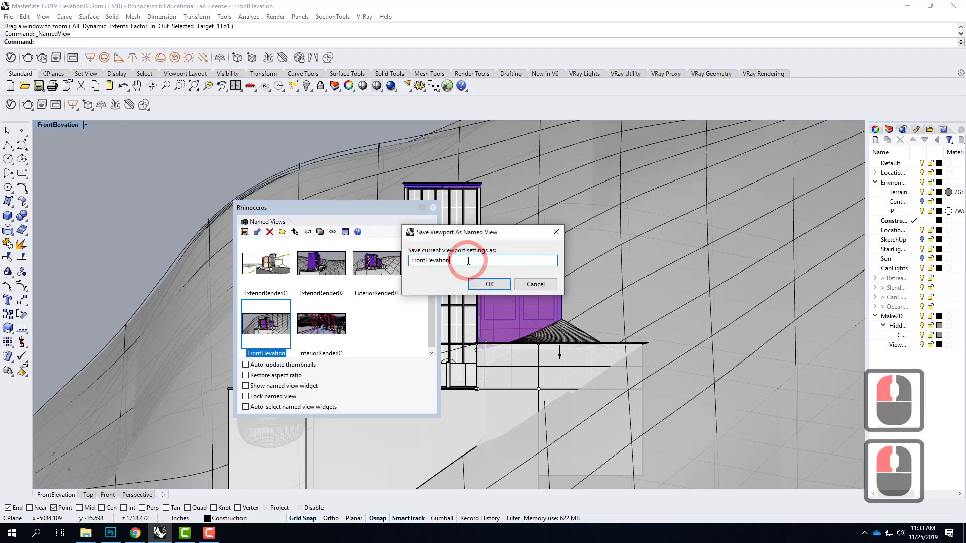
pyautogui.write('01')
pyautogui.press('BackSpace')
pyautogui.write('2')
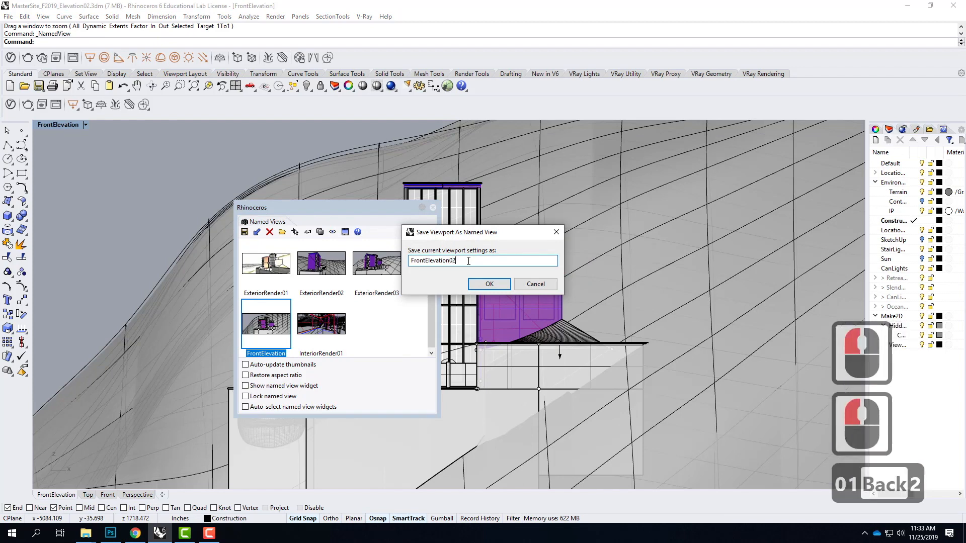
pyautogui.click(498, 289)
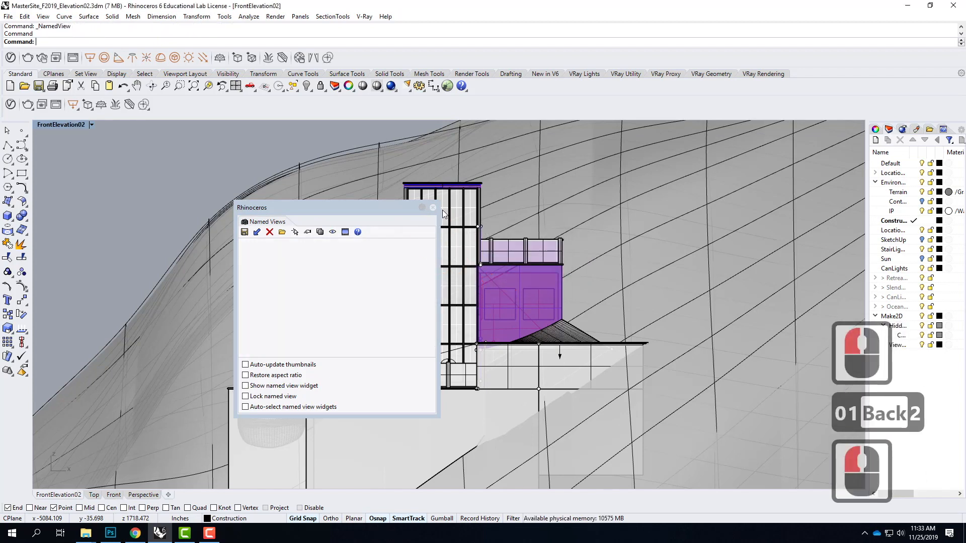
# Check the saved framing by switching to ExteriorRender01 and back to FrontElevation02, then close the named views list.
pyautogui.click(91, 124)
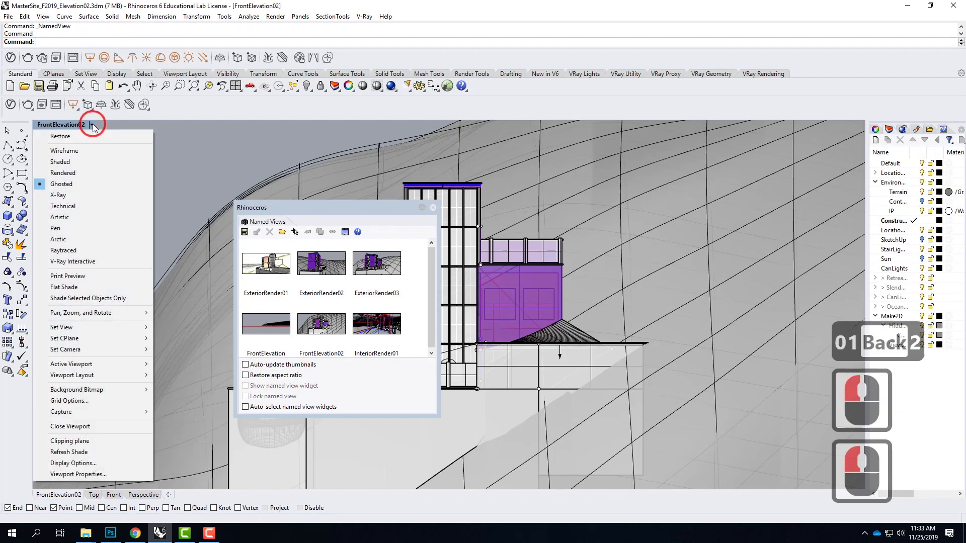
pyautogui.moveTo(101, 327)
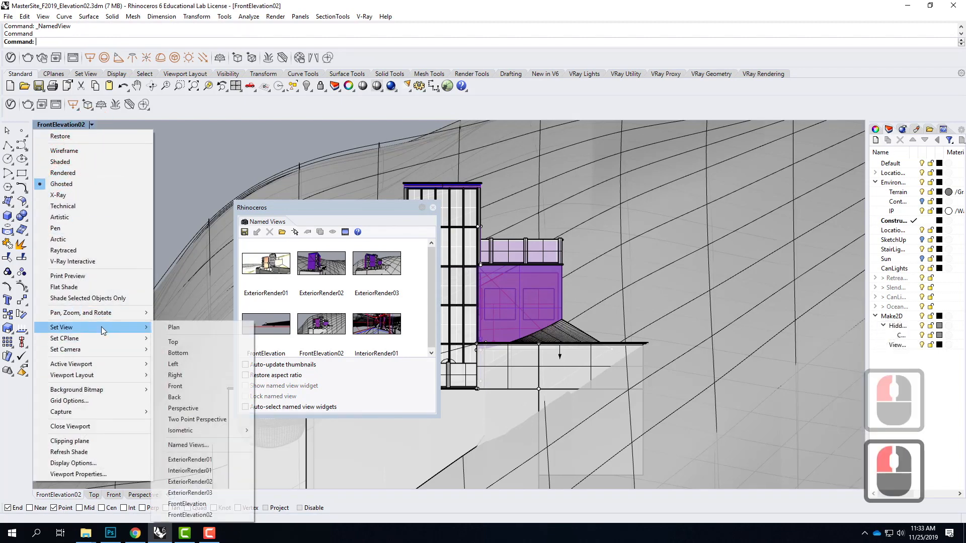
pyautogui.click(187, 460)
pyautogui.click(94, 124)
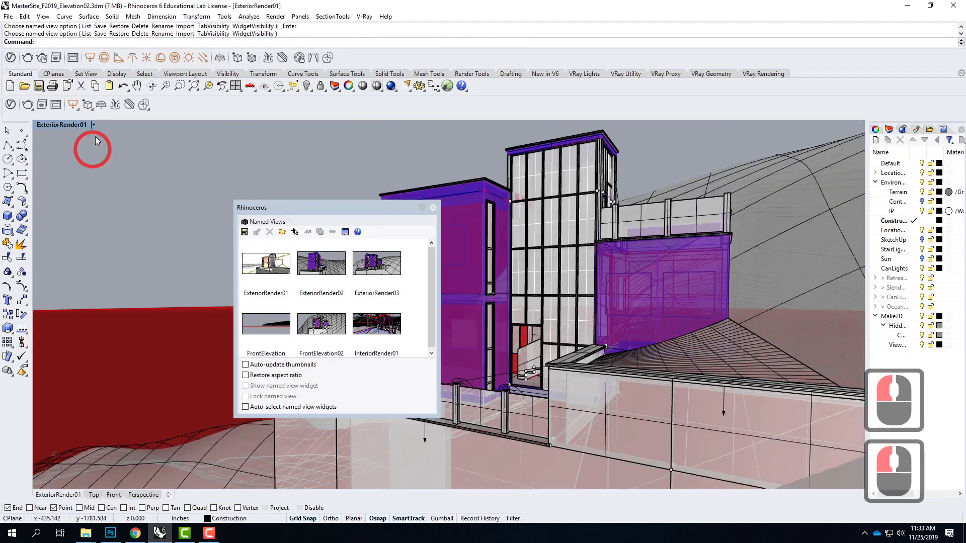
pyautogui.click(126, 330)
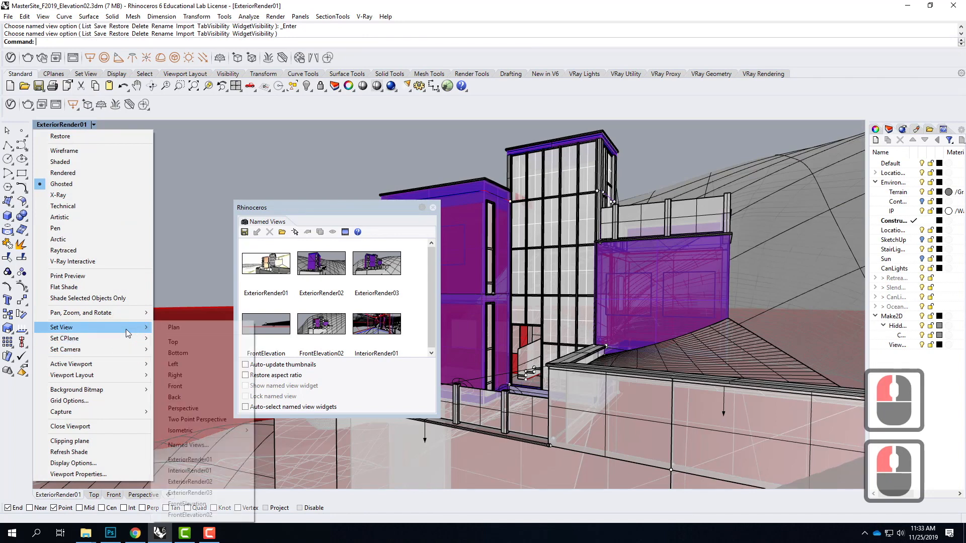
pyautogui.click(221, 517)
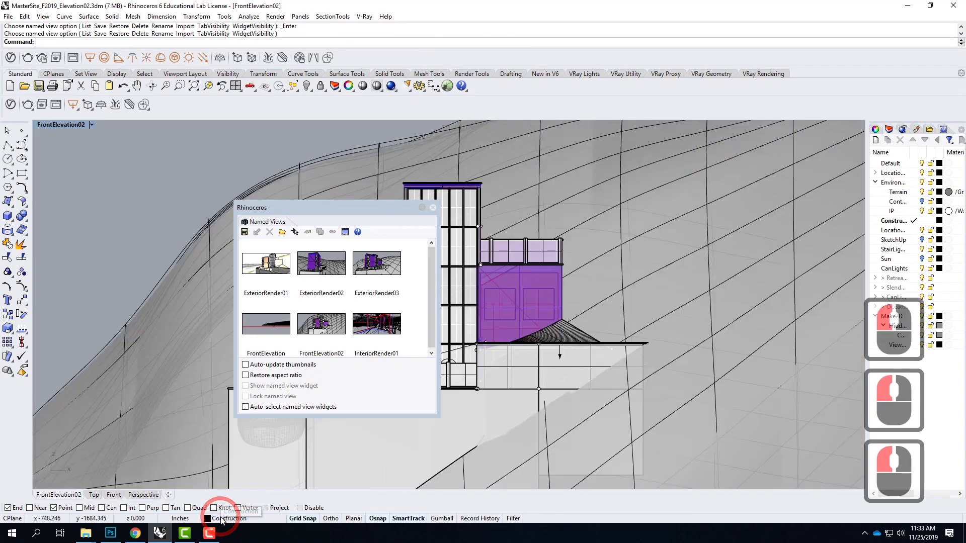
pyautogui.click(433, 208)
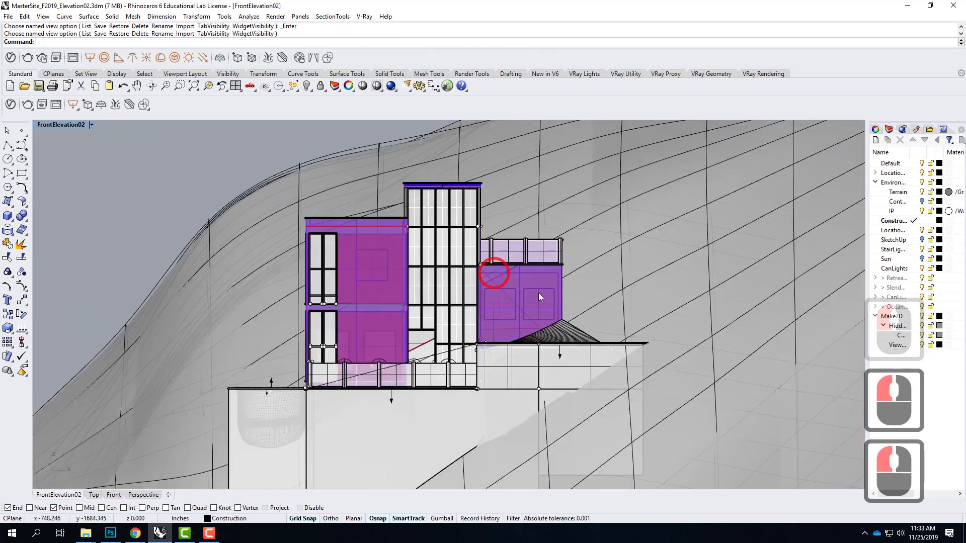
# Delete the Make2D layer along with all its sublayers and the objects on them.
pyautogui.click(901, 316)
pyautogui.click(900, 140)
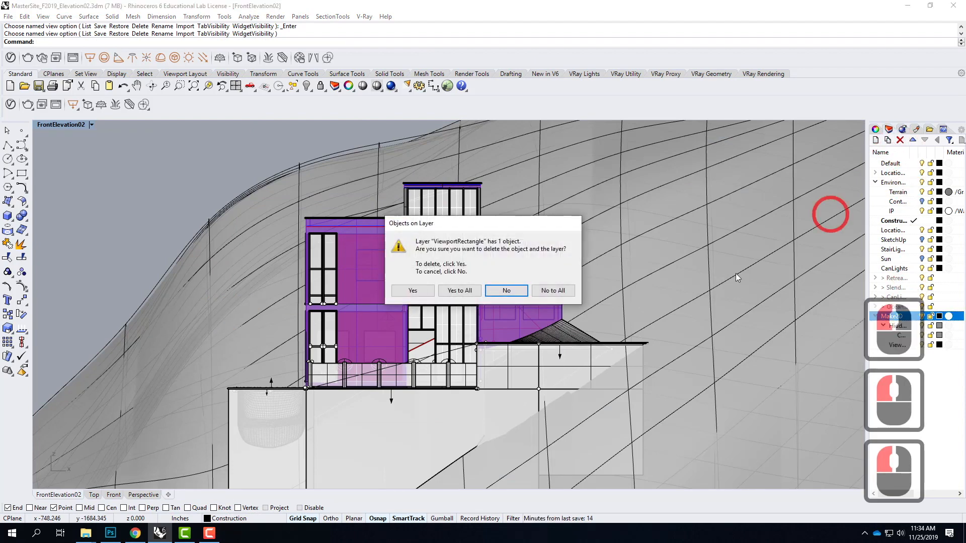
pyautogui.click(450, 292)
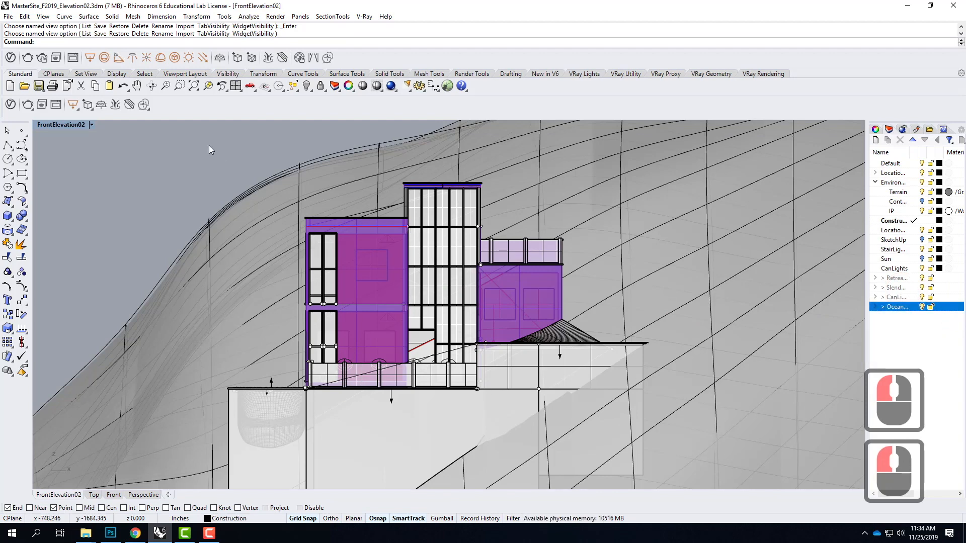
# Run Make2D on all objects from FrontElevation02 with ungrouped output and maintained source layers, then return to the four-viewport layout.
pyautogui.write('make')
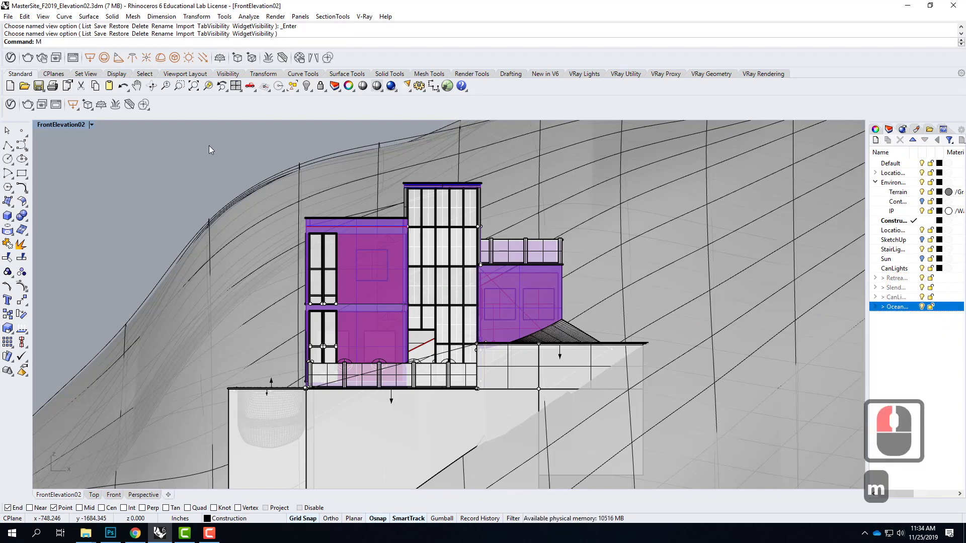
pyautogui.press('Return')
pyautogui.write('all')
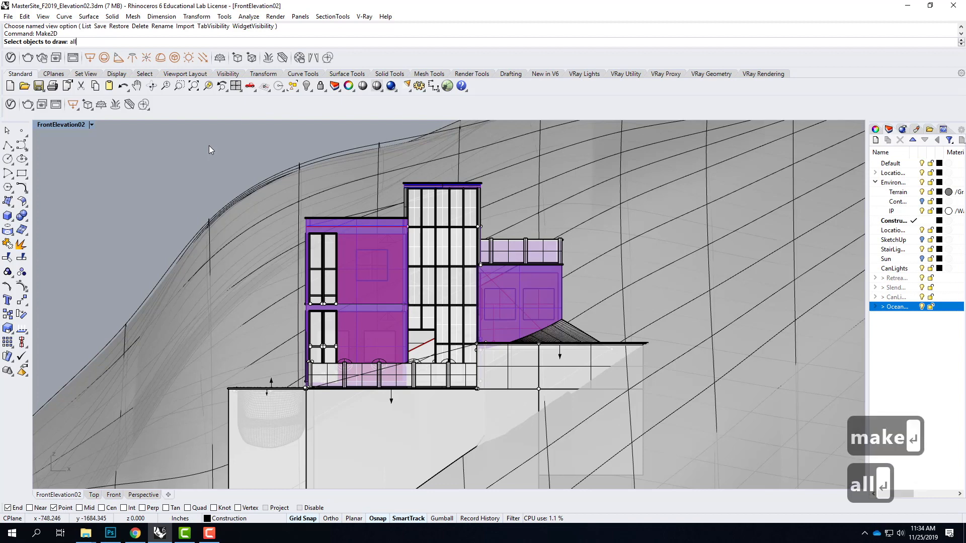
pyautogui.press('Return')
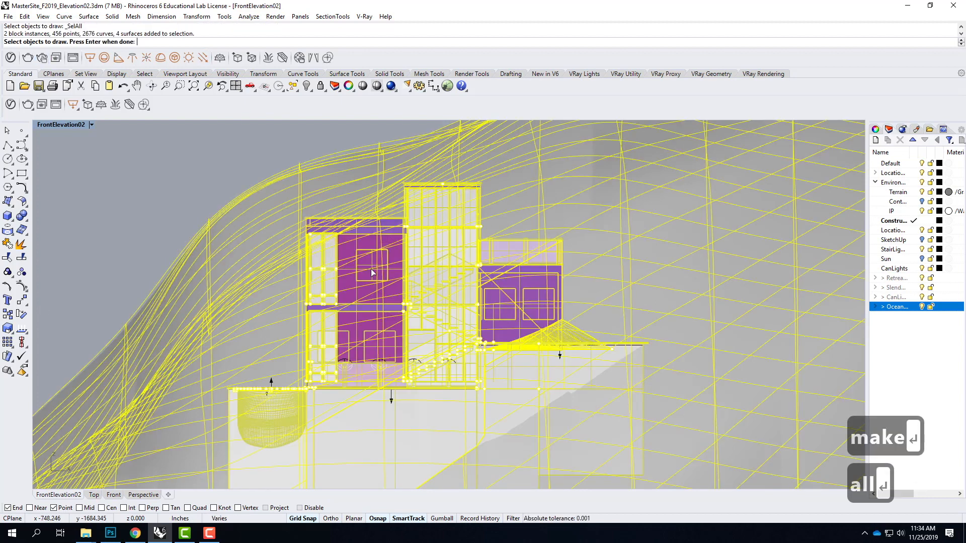
pyautogui.press('Return')
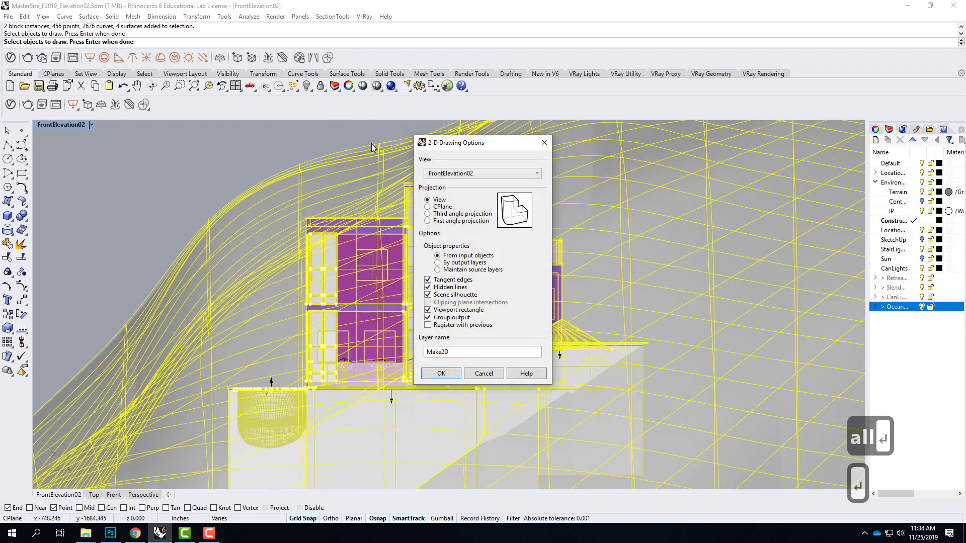
pyautogui.click(428, 317)
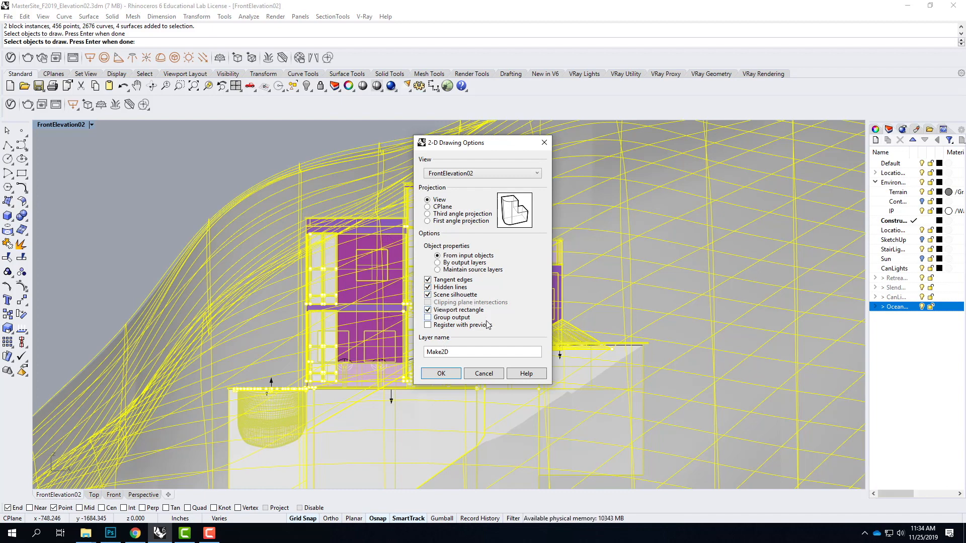
pyautogui.click(437, 269)
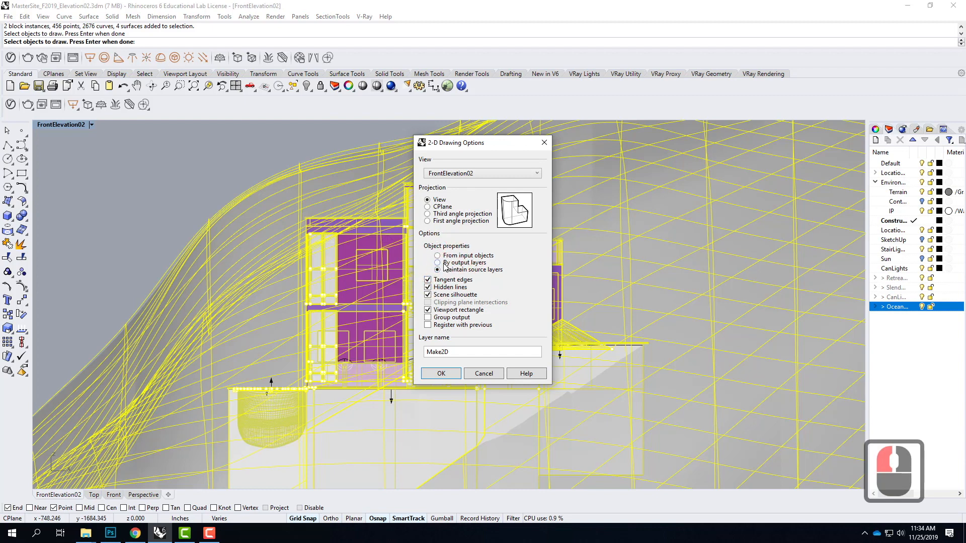
pyautogui.click(444, 376)
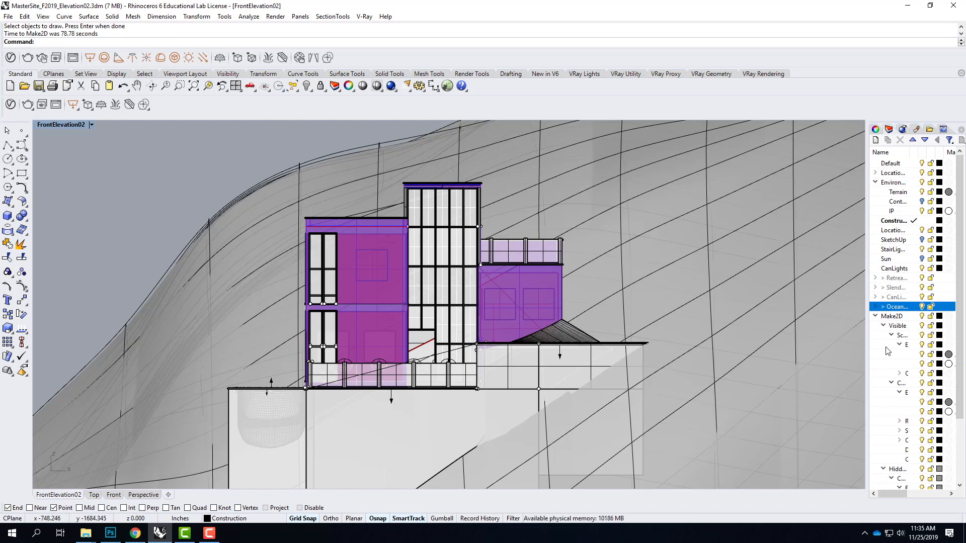
pyautogui.doubleClick(38, 125)
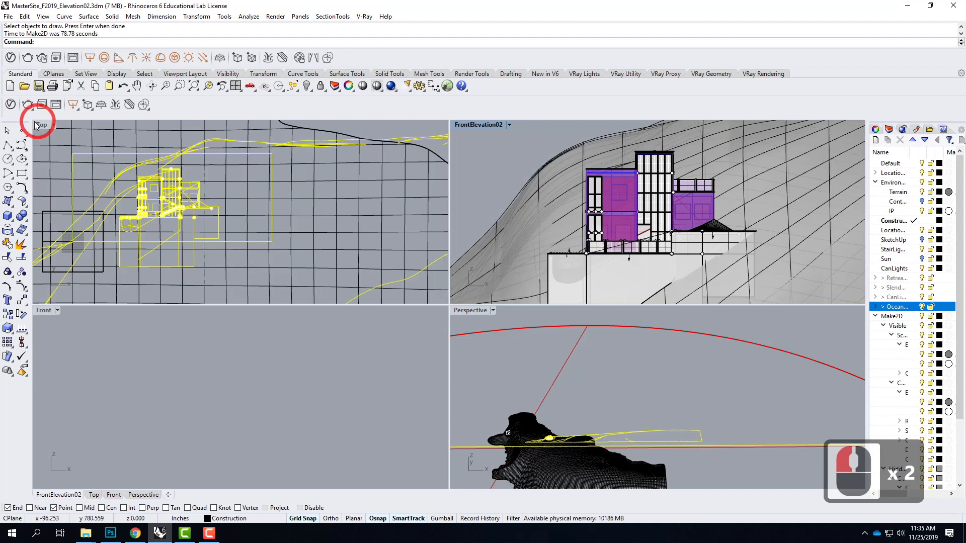
# In the maximized Top view, clear the selection and hide the terrain surface behind the Make2D linework.
pyautogui.doubleClick(38, 125)
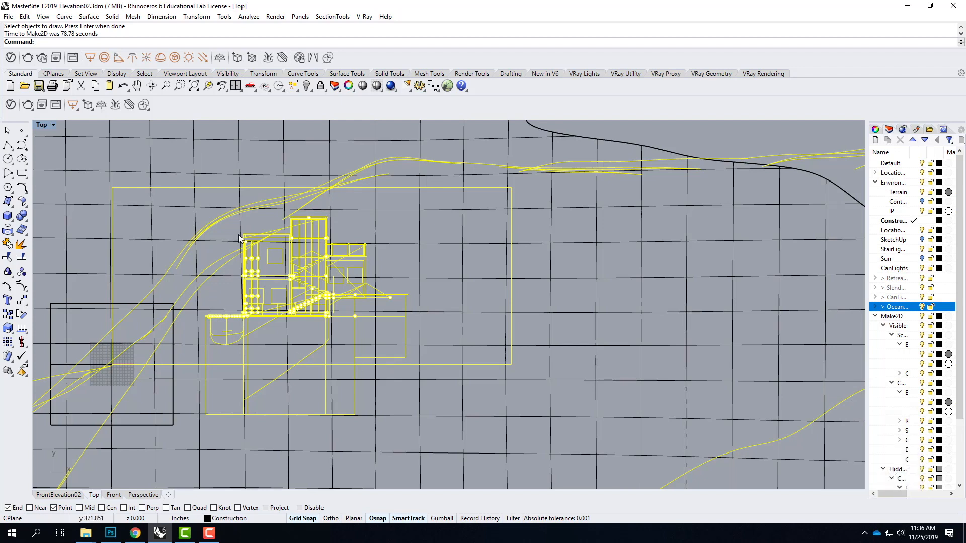
pyautogui.press('Escape')
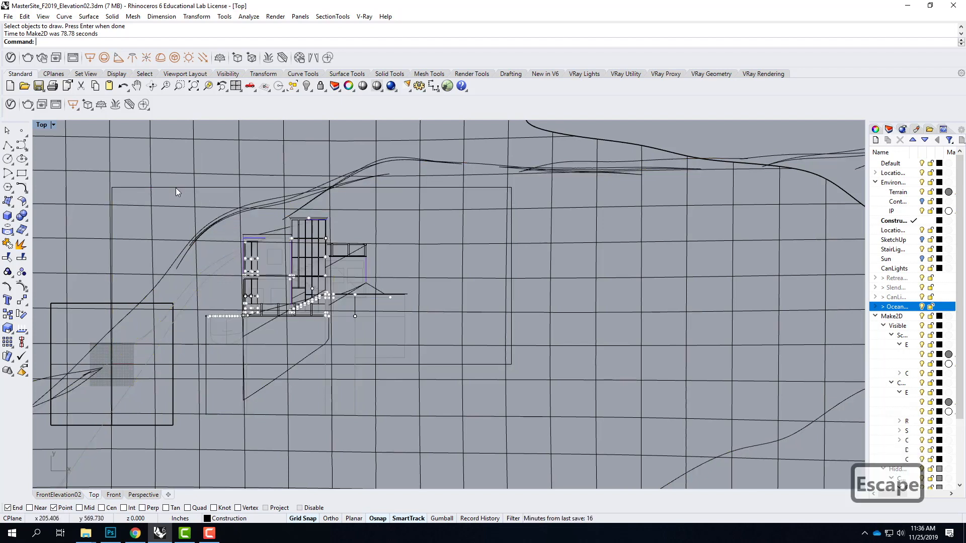
pyautogui.click(176, 188)
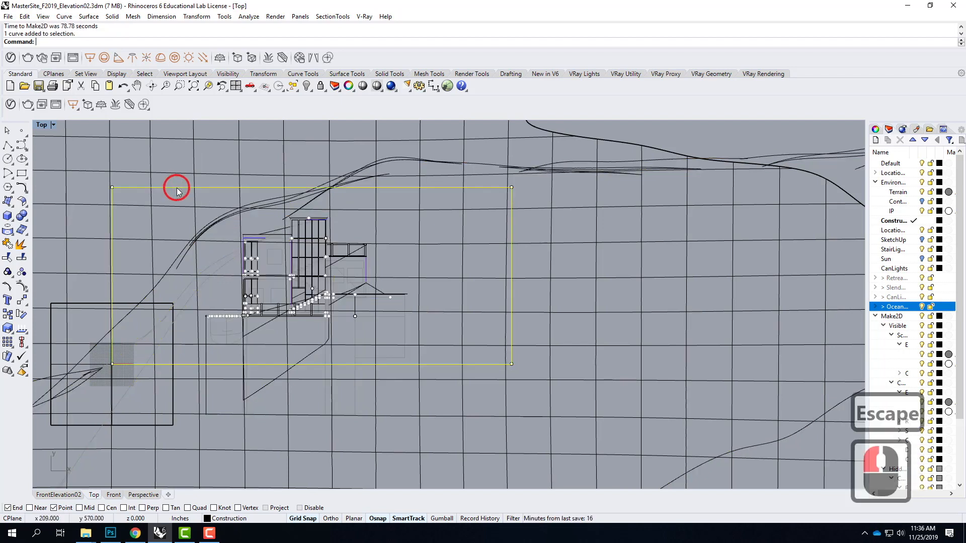
pyautogui.click(302, 173)
pyautogui.write('hide')
pyautogui.press('Return')
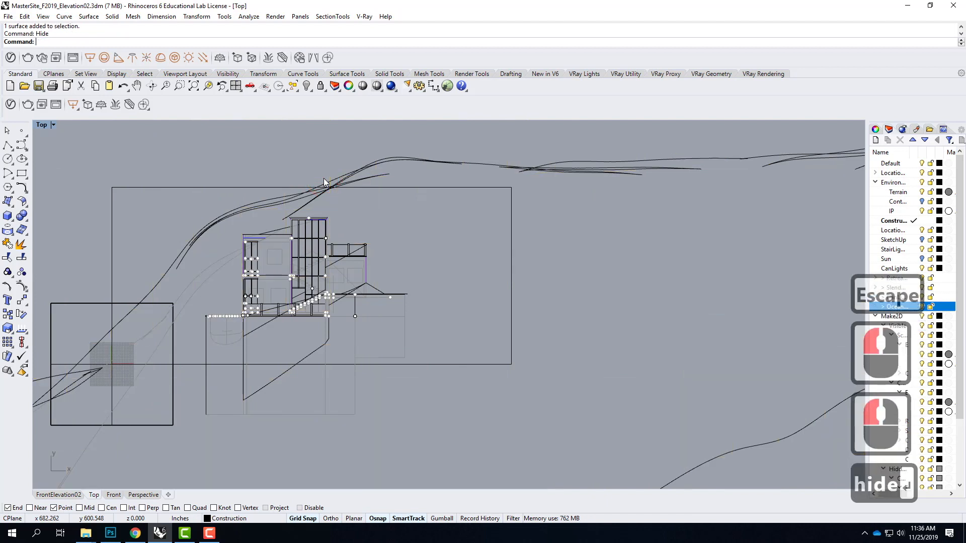
# Hide the square plane object centered on the origin in the Top view.
pyautogui.click(392, 186)
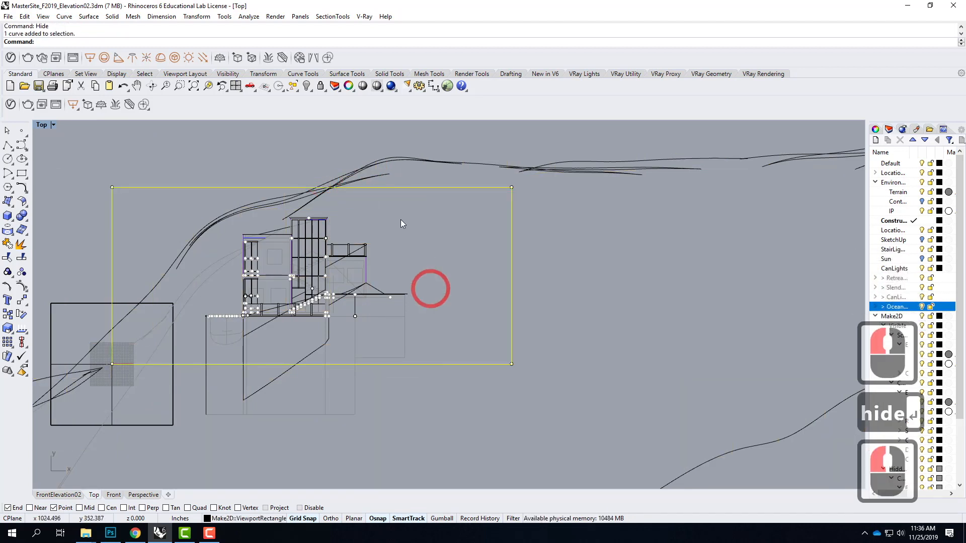
pyautogui.press('Escape')
pyautogui.click(162, 424)
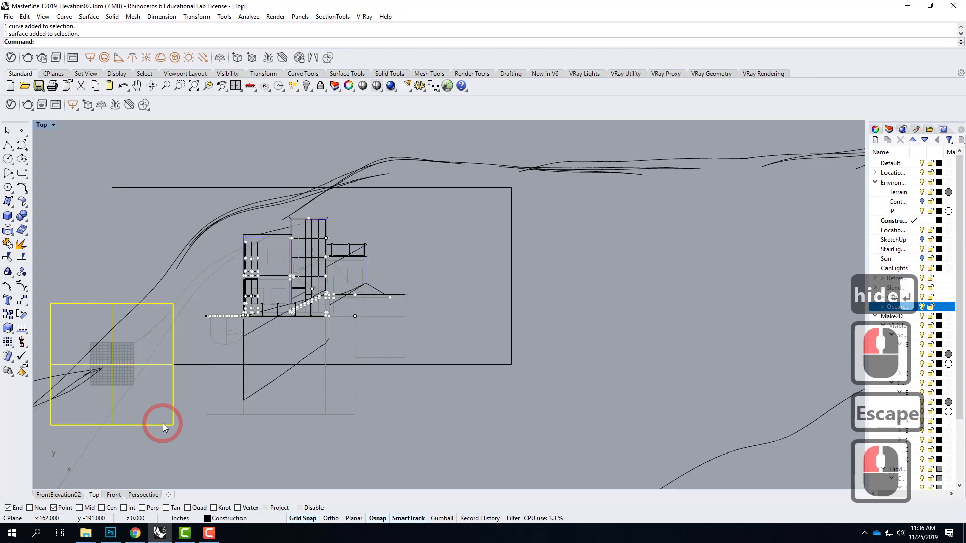
pyautogui.write('hide')
pyautogui.press('Return')
# Trim the Make2D lines that extend below, left of and above the building's viewport rectangle, using that rectangle as the cutting object.
pyautogui.click(191, 363)
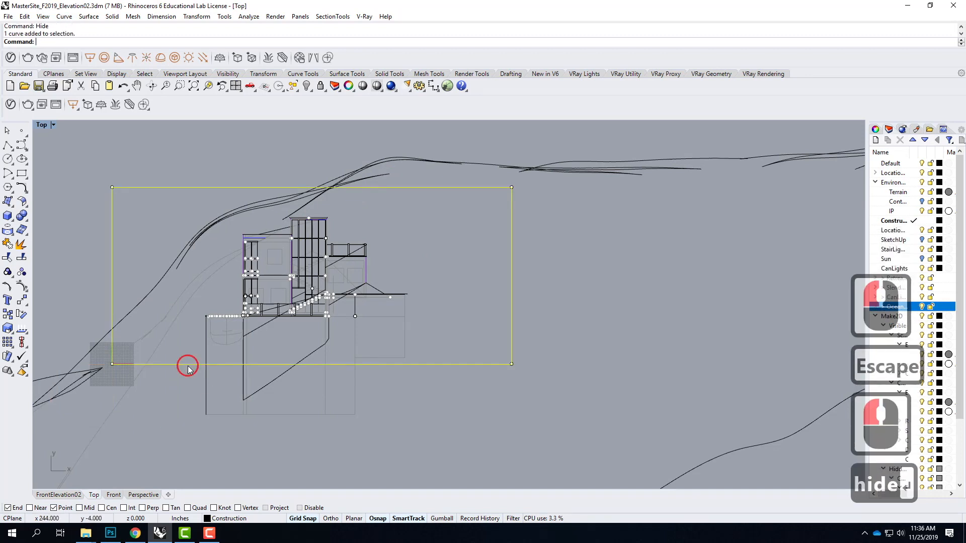
pyautogui.write('trim')
pyautogui.press('Return')
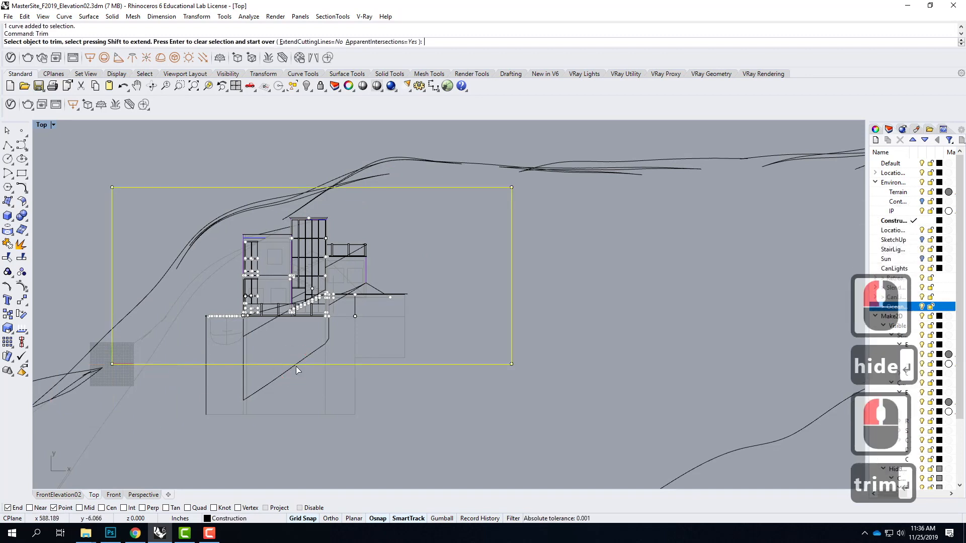
pyautogui.moveTo(449, 424); pyautogui.dragTo(174, 370)
pyautogui.moveTo(180, 424); pyautogui.dragTo(87, 374)
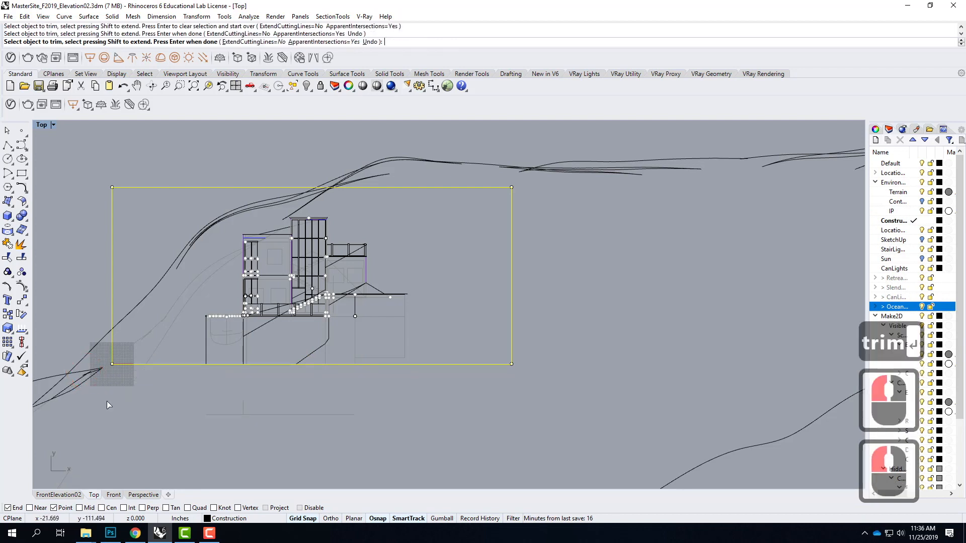
pyautogui.click(104, 341)
pyautogui.click(96, 306)
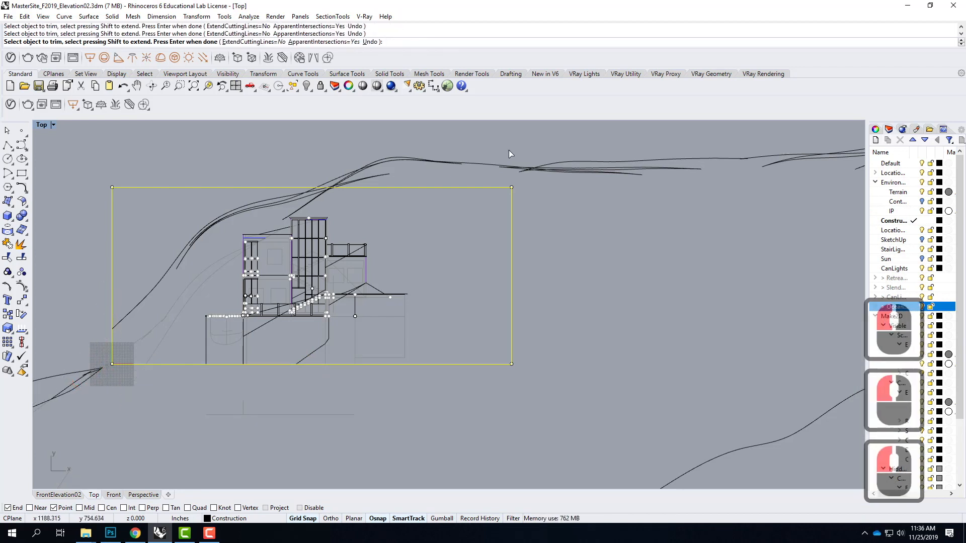
pyautogui.moveTo(494, 135); pyautogui.dragTo(258, 183)
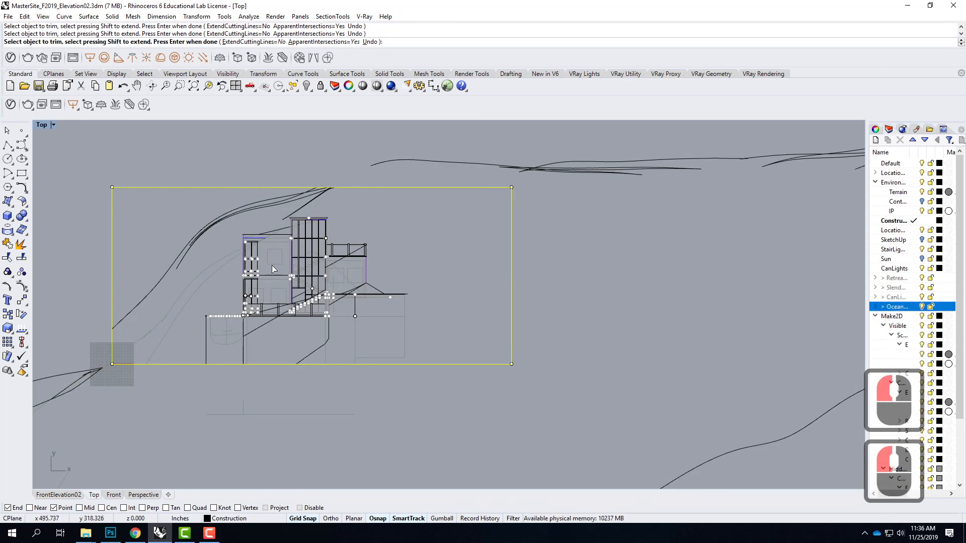
pyautogui.press('Escape')
pyautogui.press('Escape')
# Export the viewport rectangle and the linework inside it as Elevation01.AI at 48 inches = 1 inch, replacing the existing file.
pyautogui.moveTo(101, 178); pyautogui.dragTo(524, 371)
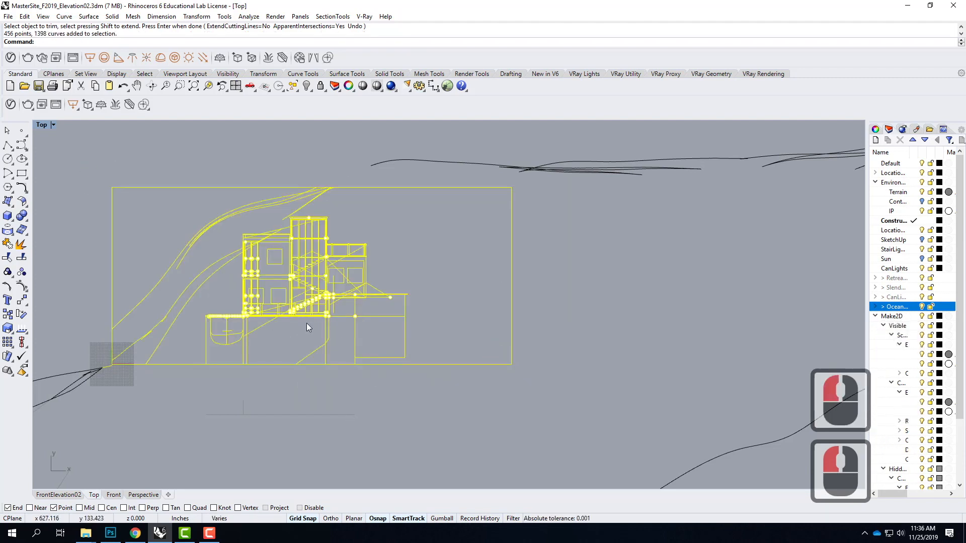
pyautogui.click(103, 150)
pyautogui.moveTo(110, 178); pyautogui.dragTo(518, 367)
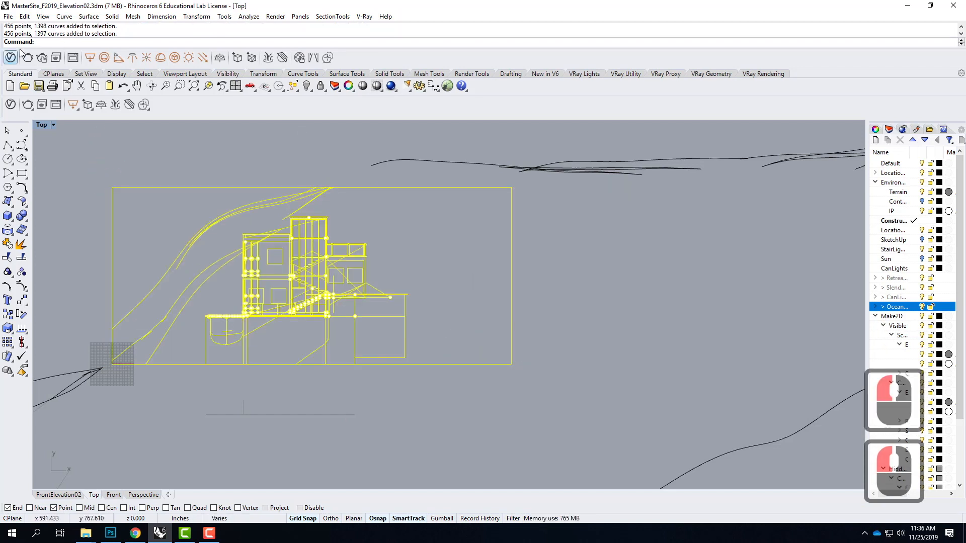
pyautogui.click(8, 16)
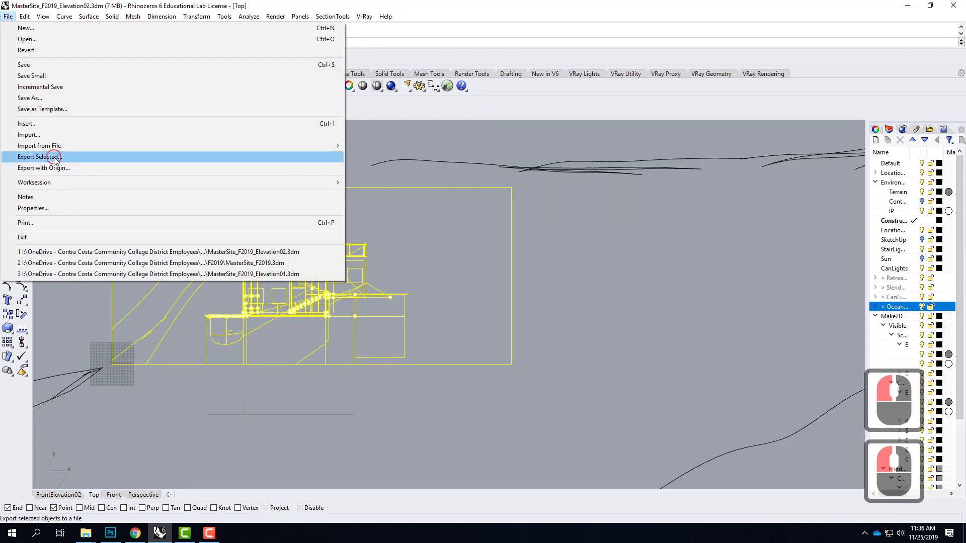
pyautogui.click(172, 157)
pyautogui.click(146, 94)
pyautogui.click(235, 271)
pyautogui.doubleClick(146, 132)
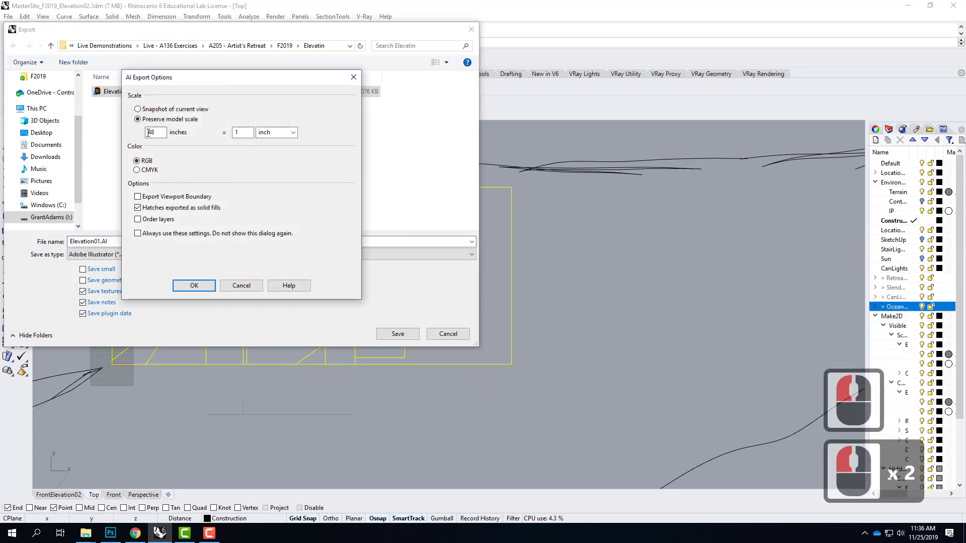
pyautogui.click(195, 285)
pyautogui.click(408, 335)
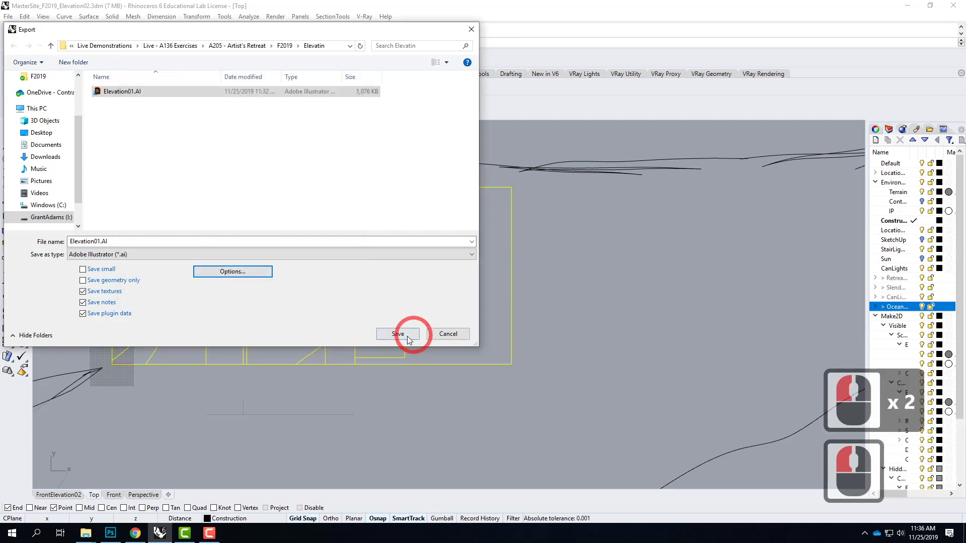
pyautogui.click(478, 304)
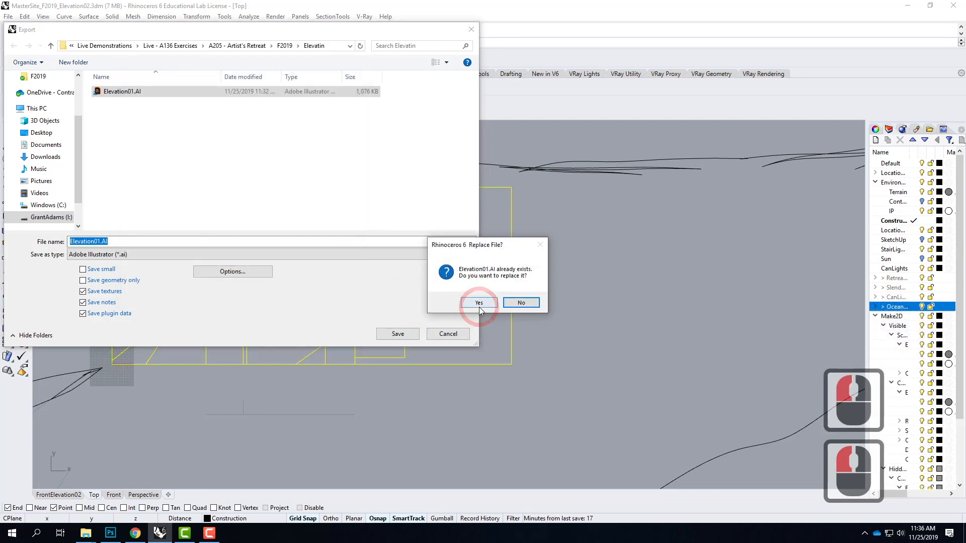
pyautogui.click(193, 285)
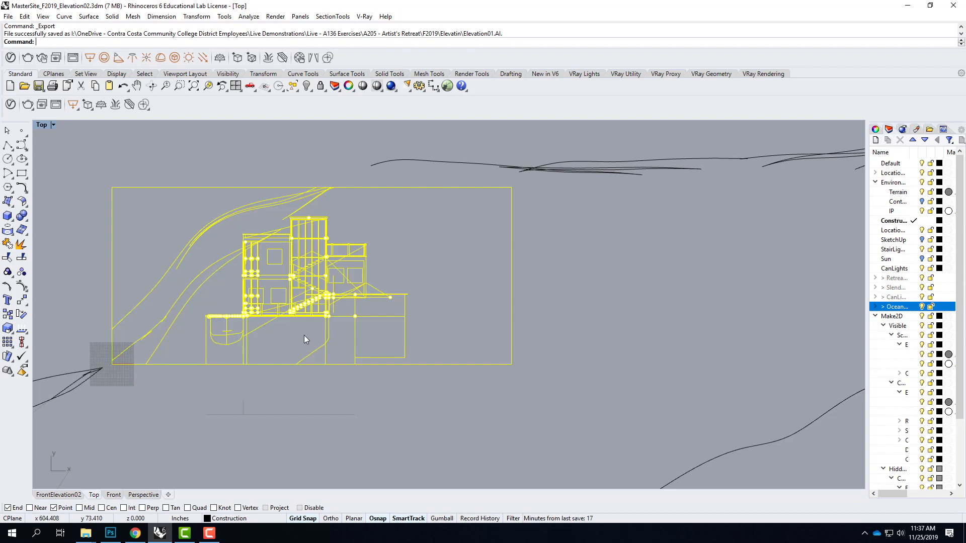
# Maximize the FrontElevation02 viewport, show all hidden objects again and clear the selection.
pyautogui.click(45, 125)
pyautogui.doubleClick(46, 126)
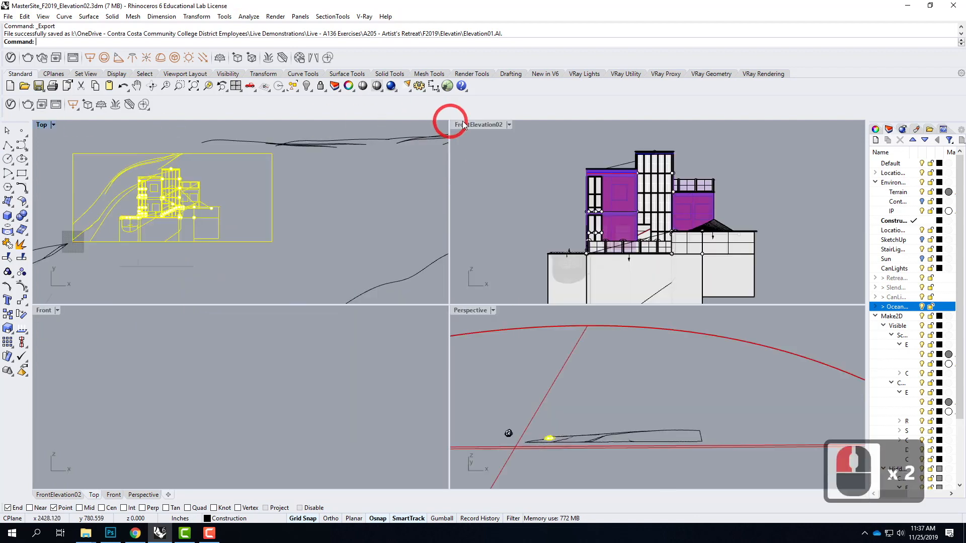
pyautogui.doubleClick(472, 124)
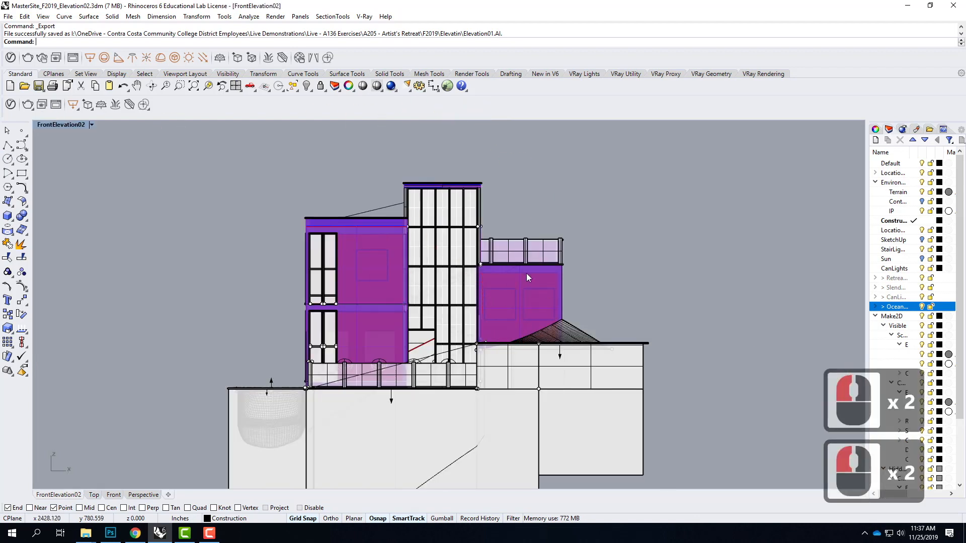
pyautogui.write('show')
pyautogui.press('Return')
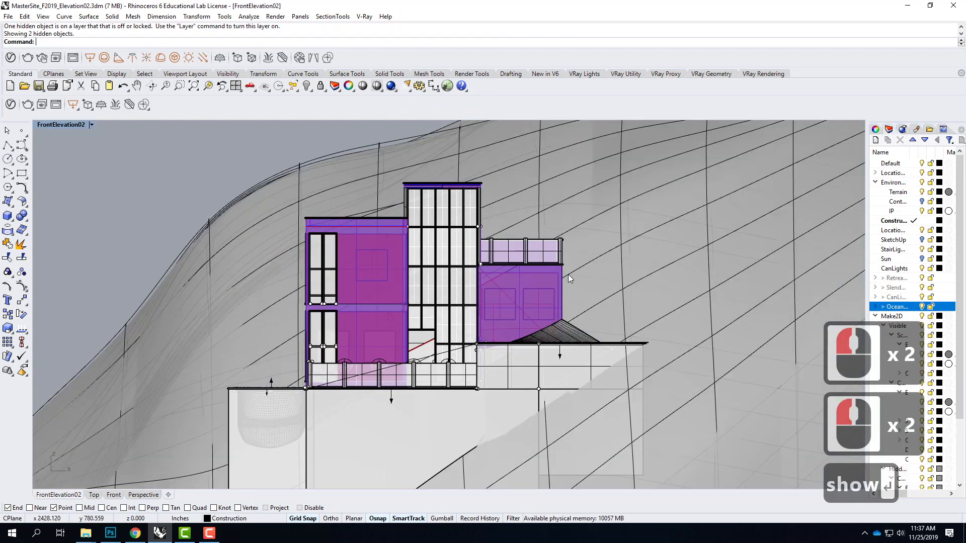
pyautogui.press('Escape')
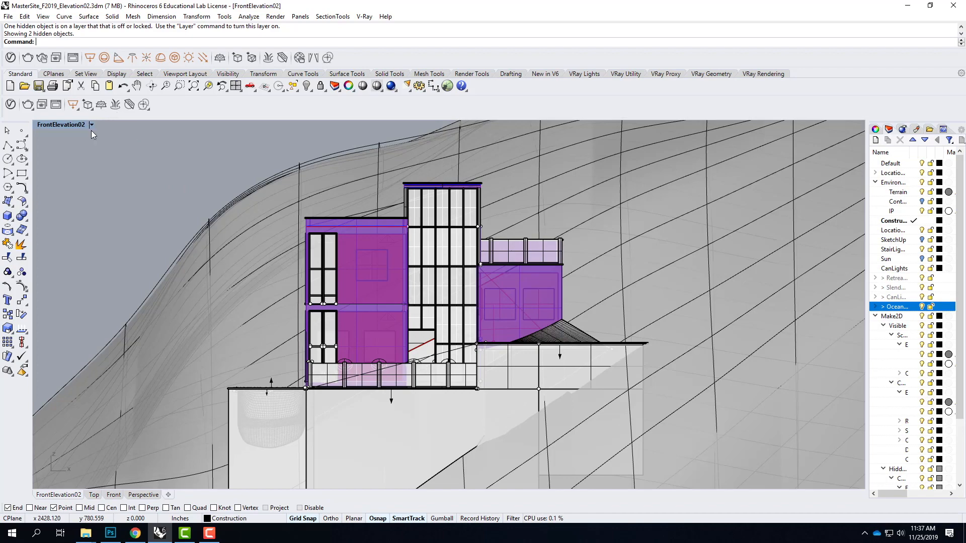
# Switch to Chrome and review the Clay Rendering 1 settings and downloads on the V-Ray Quick Rendering Setups page.
pyautogui.click(134, 533)
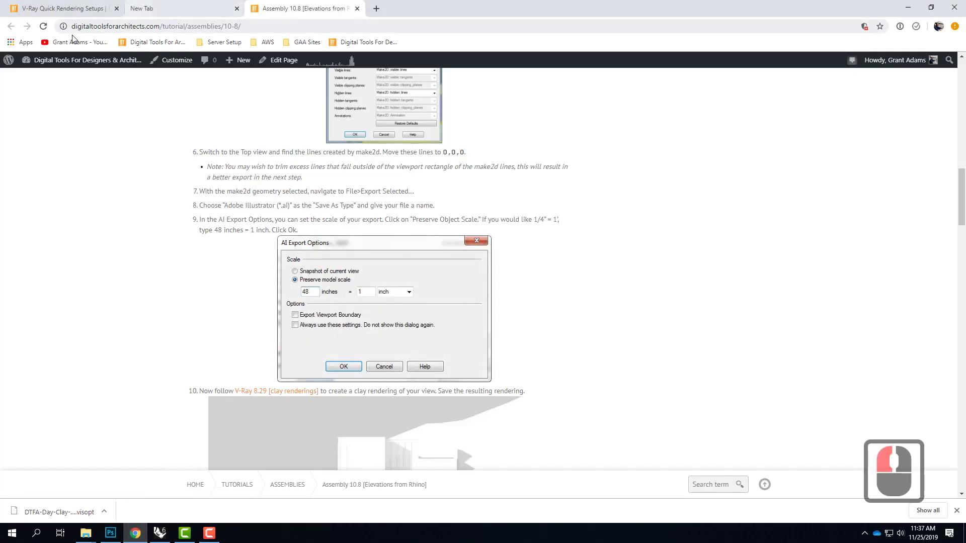
pyautogui.click(78, 10)
pyautogui.click(416, 284)
pyautogui.scroll(-12, 491, 247)
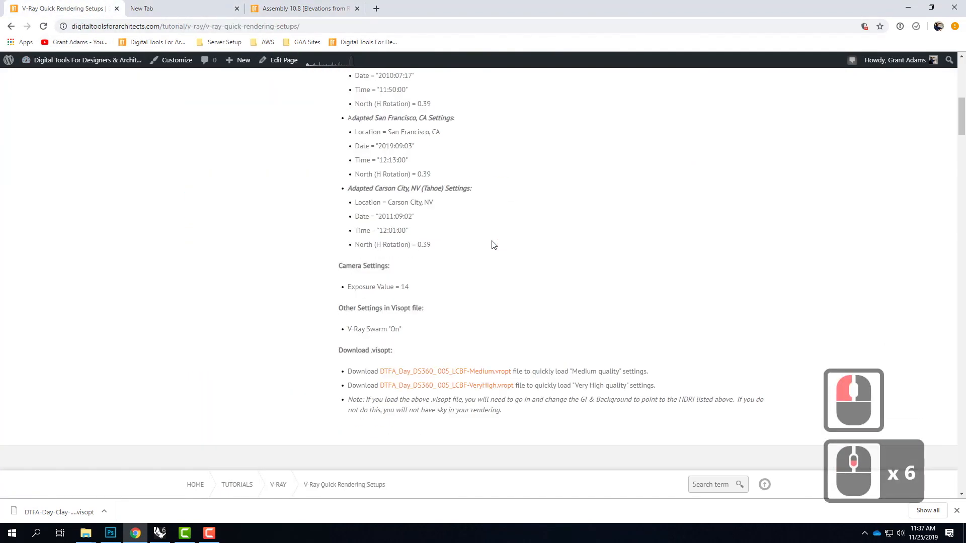
pyautogui.scroll(20, 492, 259)
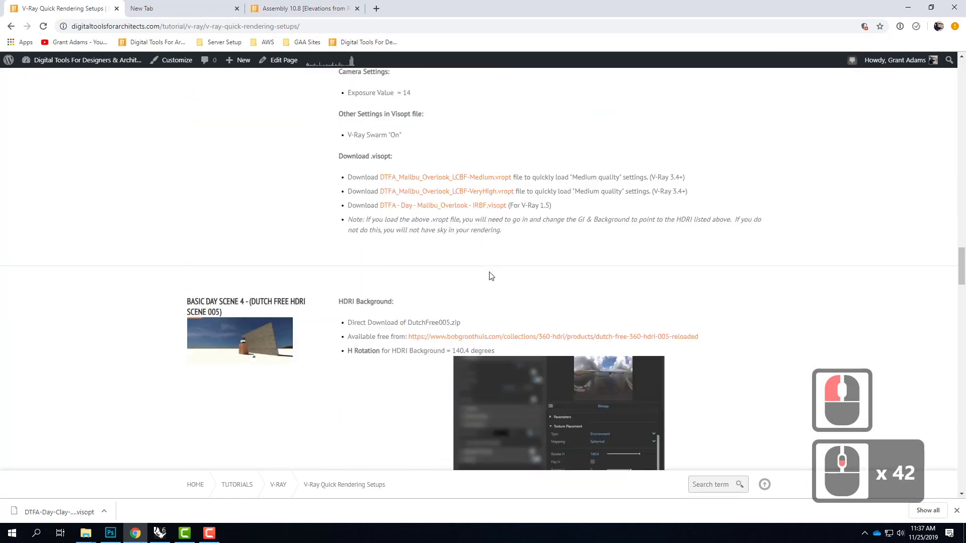
pyautogui.scroll(-20, 483, 280)
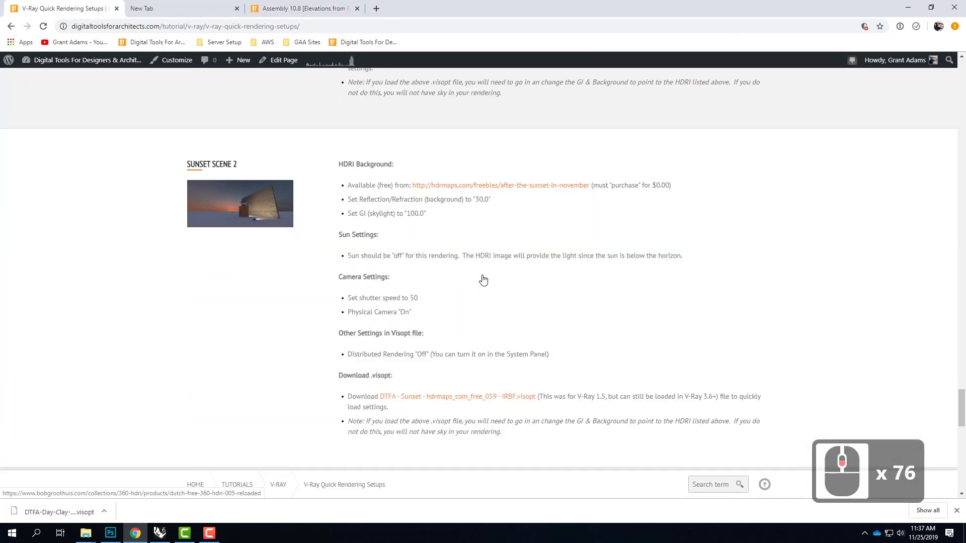
pyautogui.scroll(-13, 483, 280)
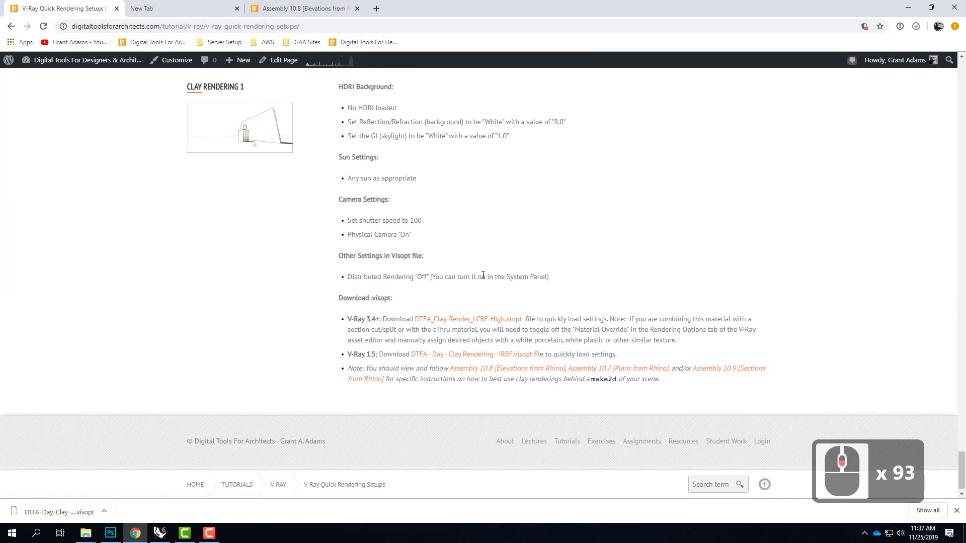
pyautogui.scroll(3, 484, 275)
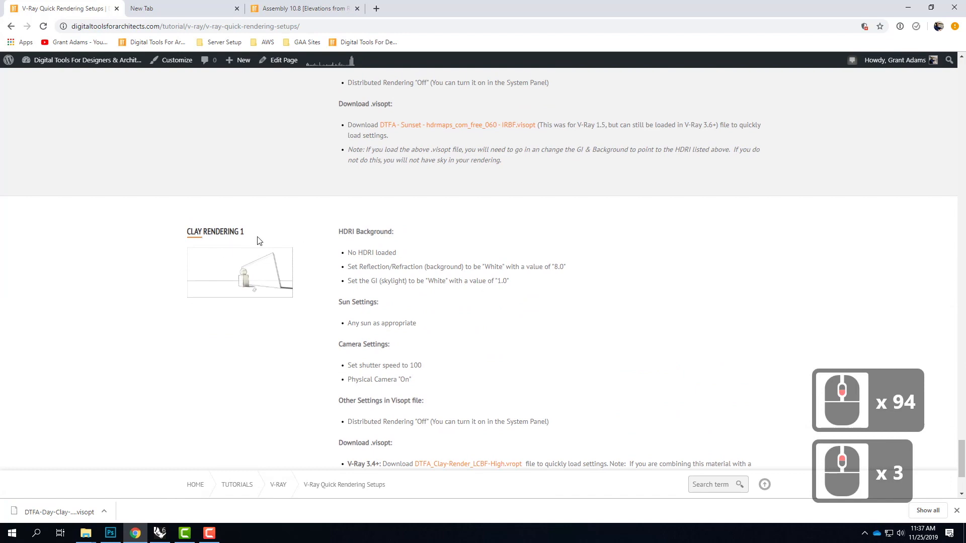
pyautogui.scroll(-3, 518, 241)
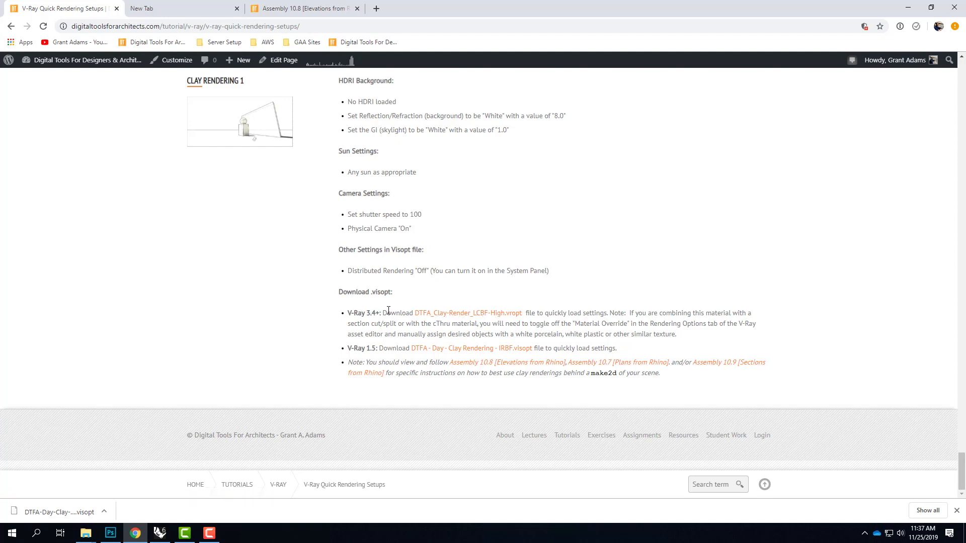
# Inspect the DTFA_Clay-Render_LCBF-High.vropt download in a save dialog and as a raw page without saving it, and return to Rhinoceros.
pyautogui.rightClick(466, 314)
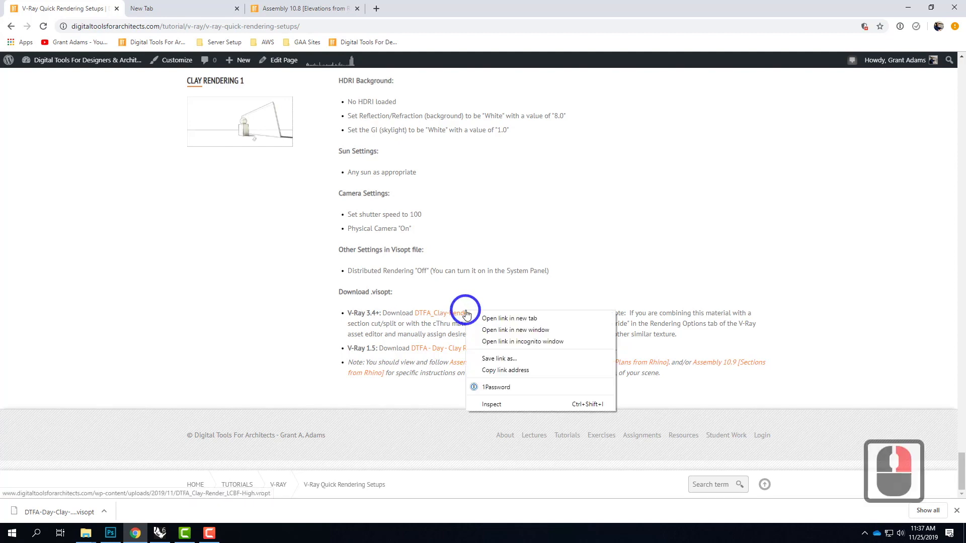
pyautogui.click(513, 359)
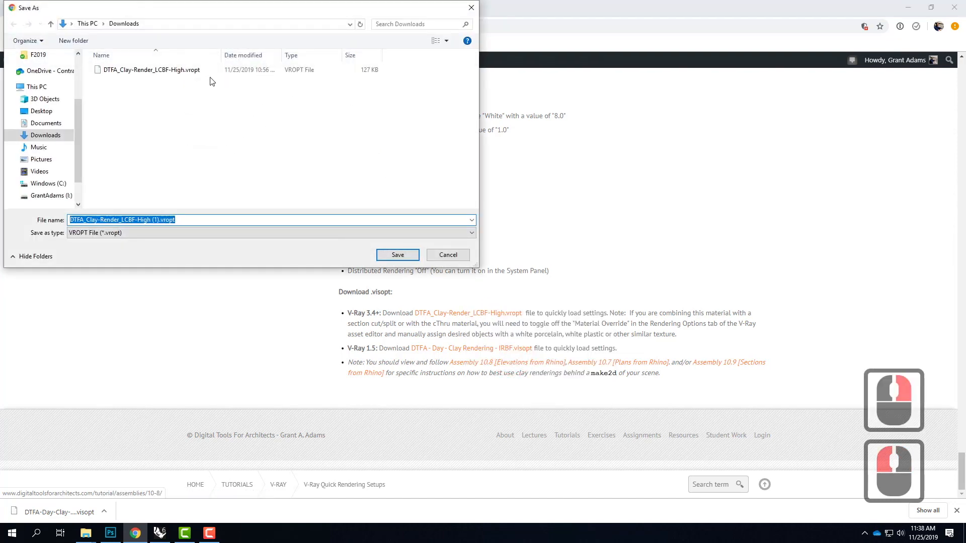
pyautogui.click(462, 257)
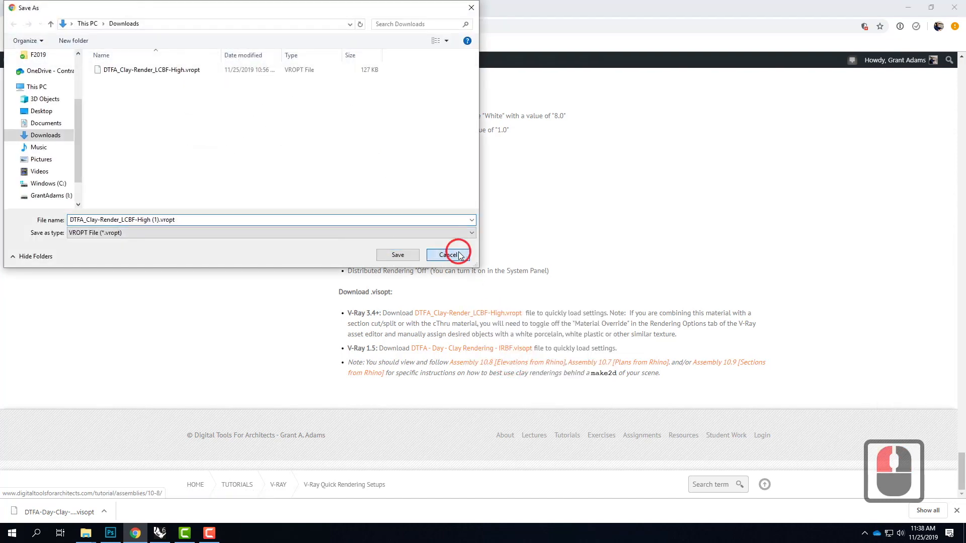
pyautogui.click(498, 319)
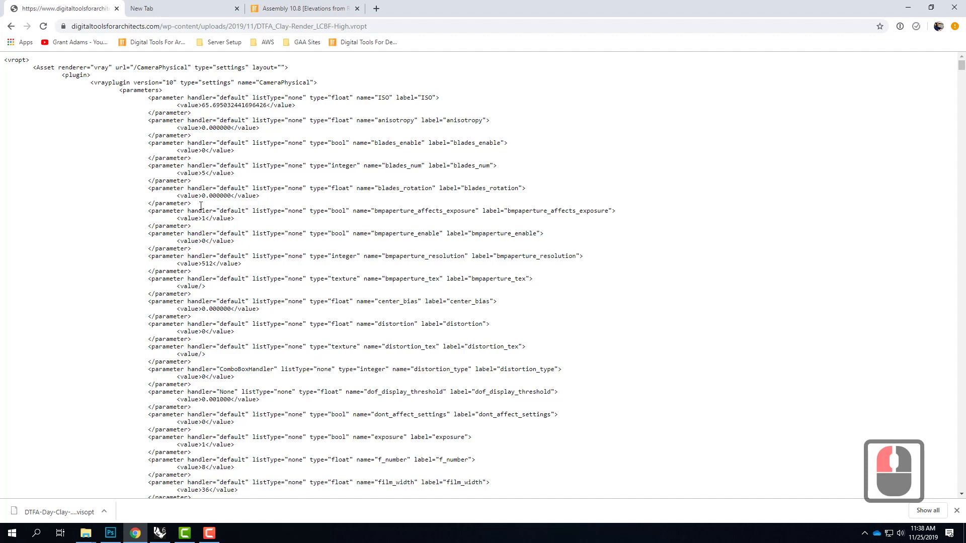
pyautogui.click(10, 26)
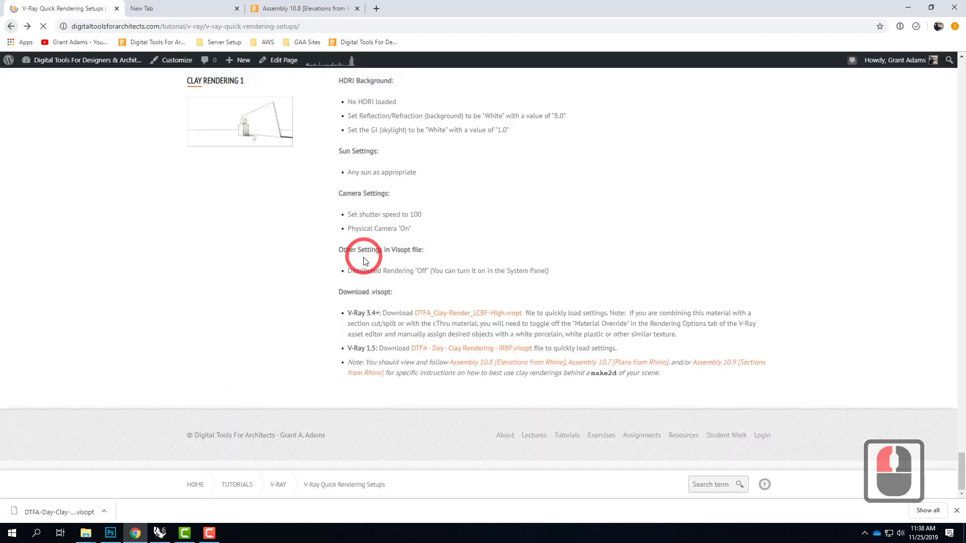
pyautogui.click(908, 8)
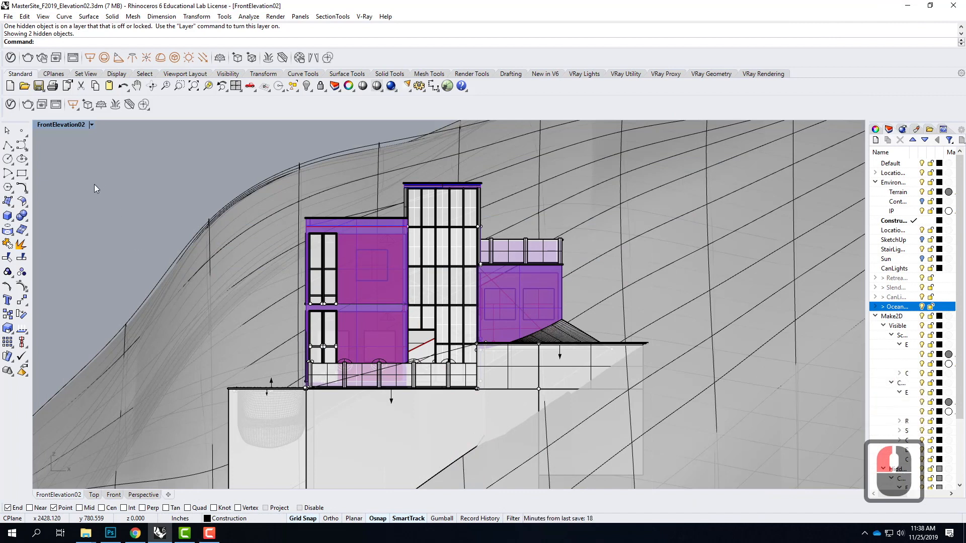
# Load the downloaded clay-render .vropt file into the V-Ray render settings.
pyautogui.click(11, 106)
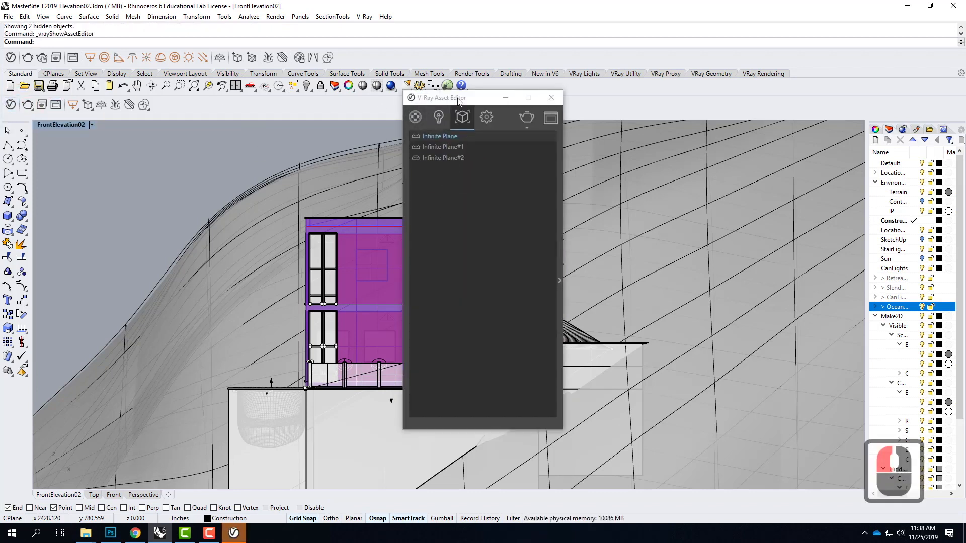
pyautogui.click(487, 119)
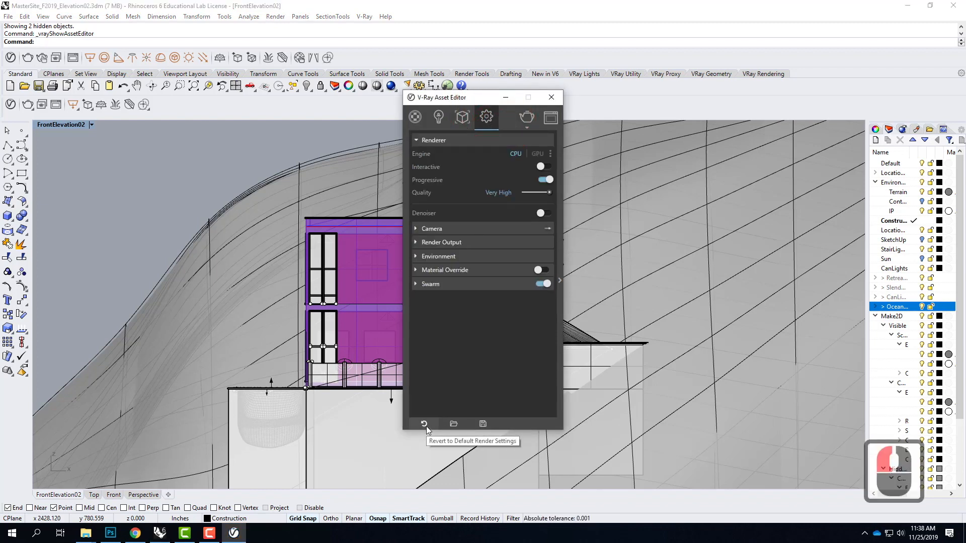
pyautogui.click(455, 425)
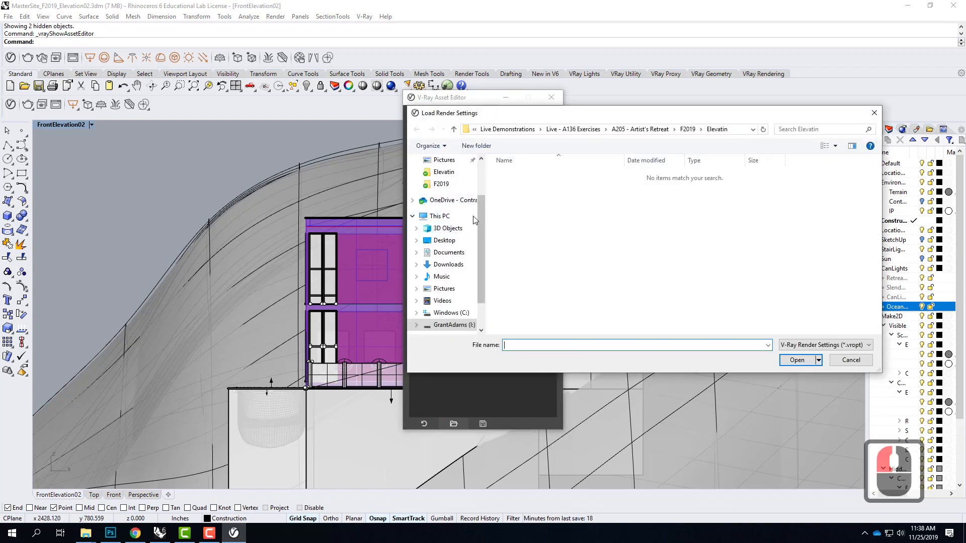
pyautogui.scroll(5, 440, 192)
pyautogui.click(441, 192)
pyautogui.click(544, 175)
pyautogui.click(796, 361)
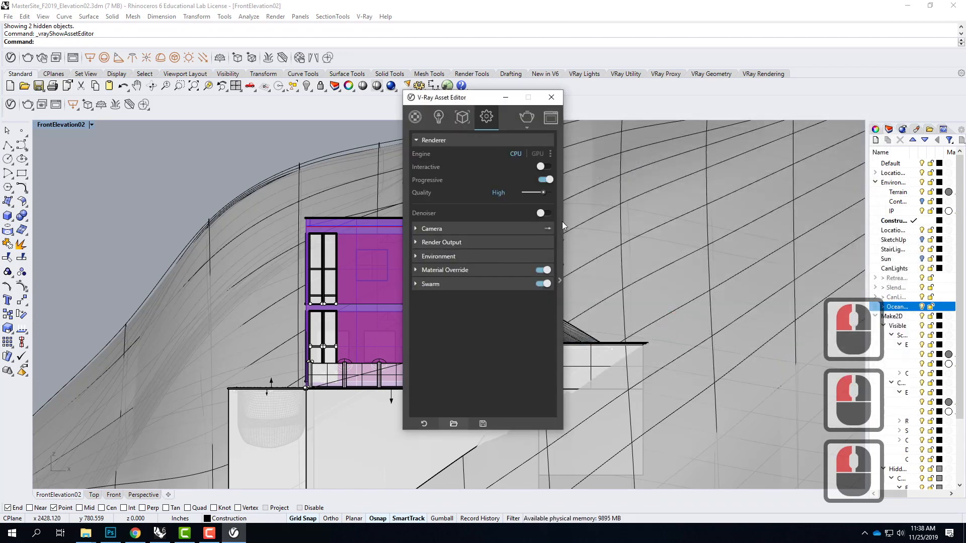
# Review the Material Override, Camera and Render Output settings of the loaded clay preset.
pyautogui.click(416, 270)
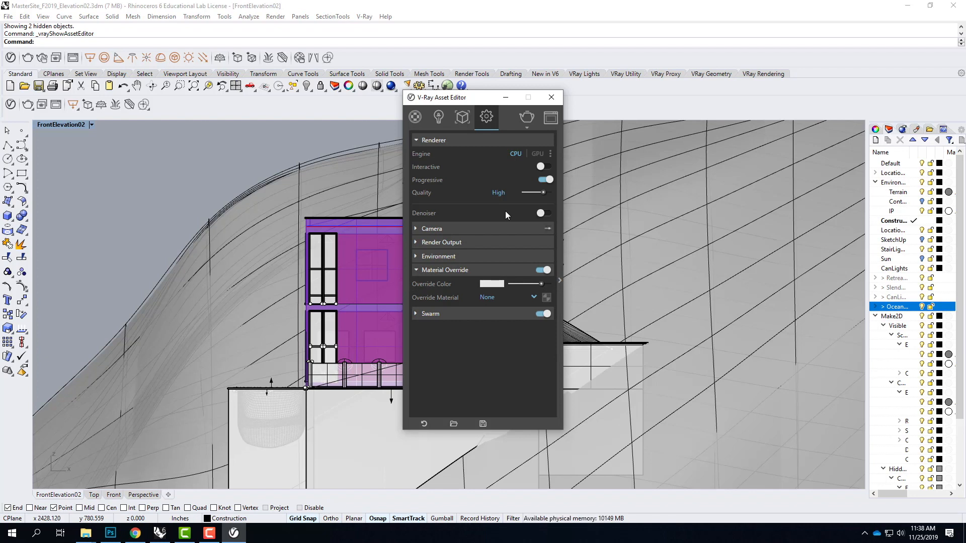
pyautogui.click(417, 231)
pyautogui.click(417, 232)
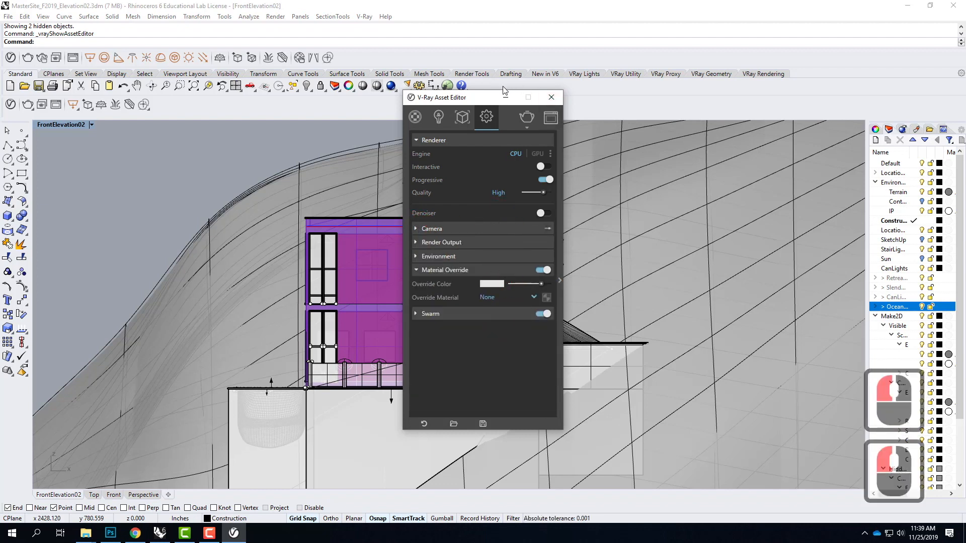
pyautogui.click(416, 243)
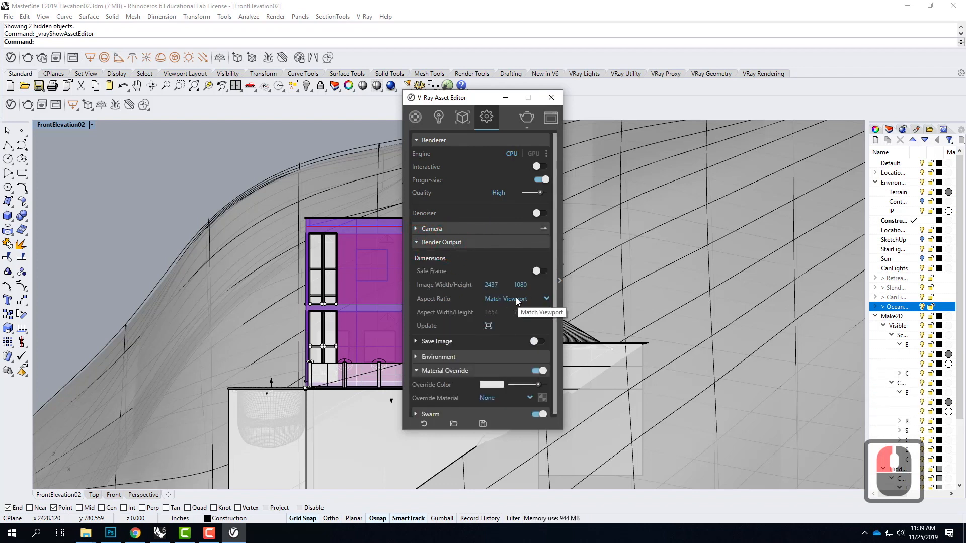
# Run a test render of FrontElevation02, then close the frame buffer and the V-Ray Asset Editor.
pyautogui.click(527, 117)
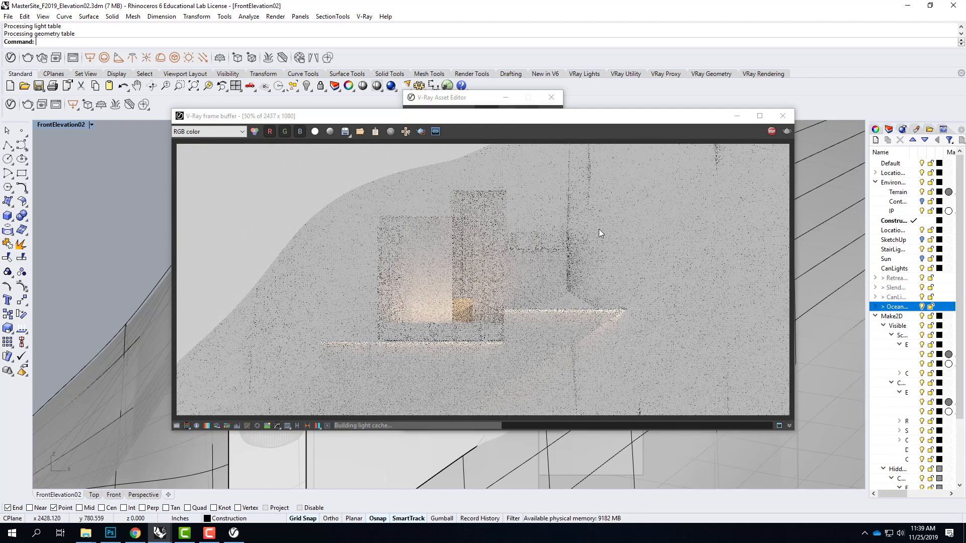
pyautogui.click(783, 117)
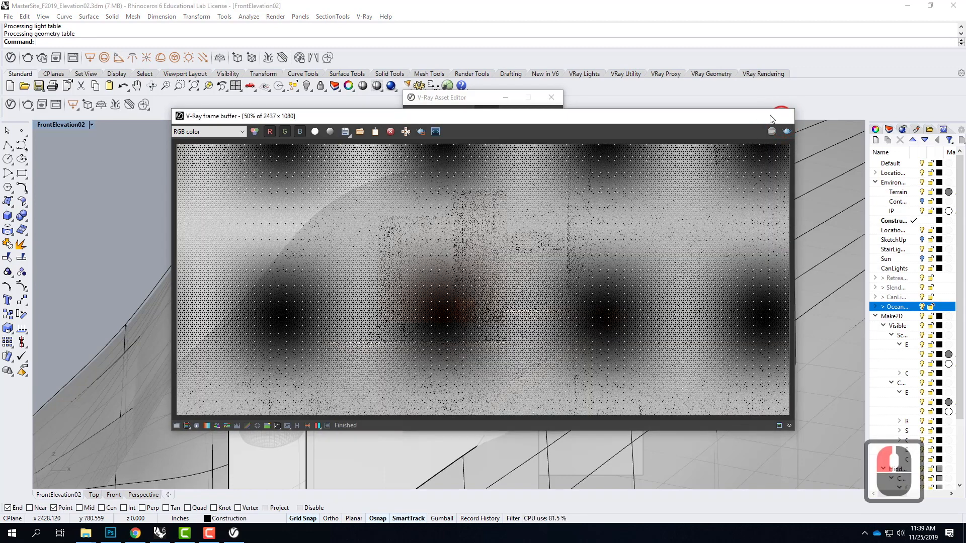
pyautogui.click(433, 231)
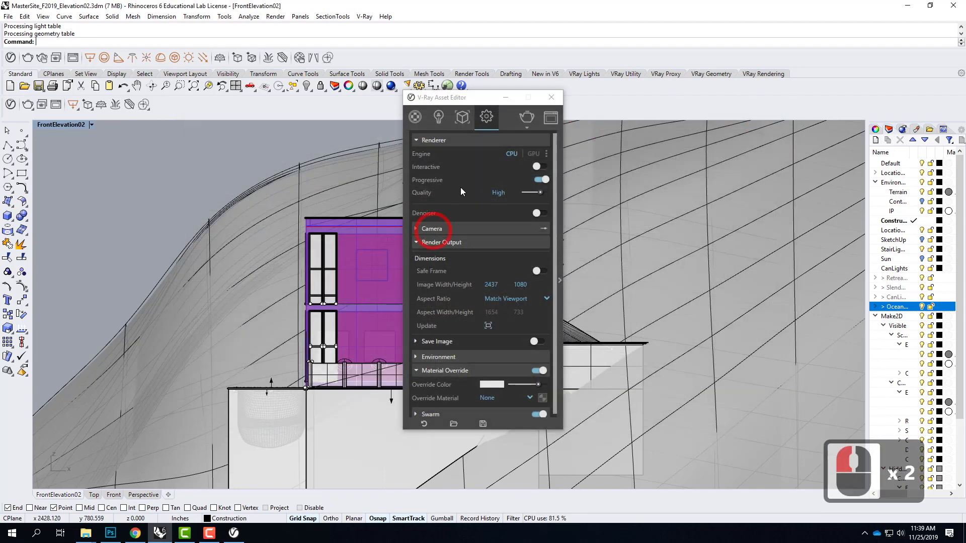
pyautogui.click(550, 98)
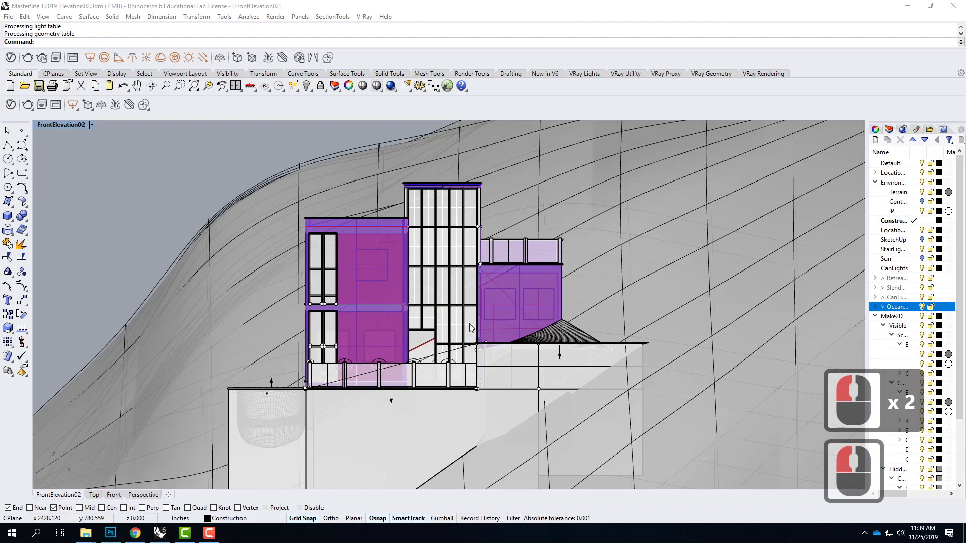
# Select all the lights in the model with SelLight and hide them.
pyautogui.write('sel')
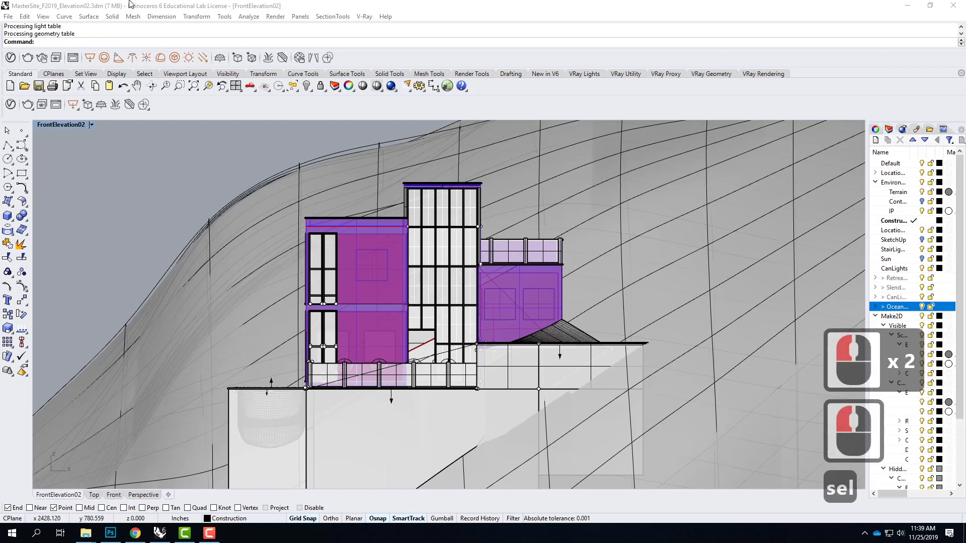
pyautogui.click(66, 43)
pyautogui.write('seli')
pyautogui.press('Return')
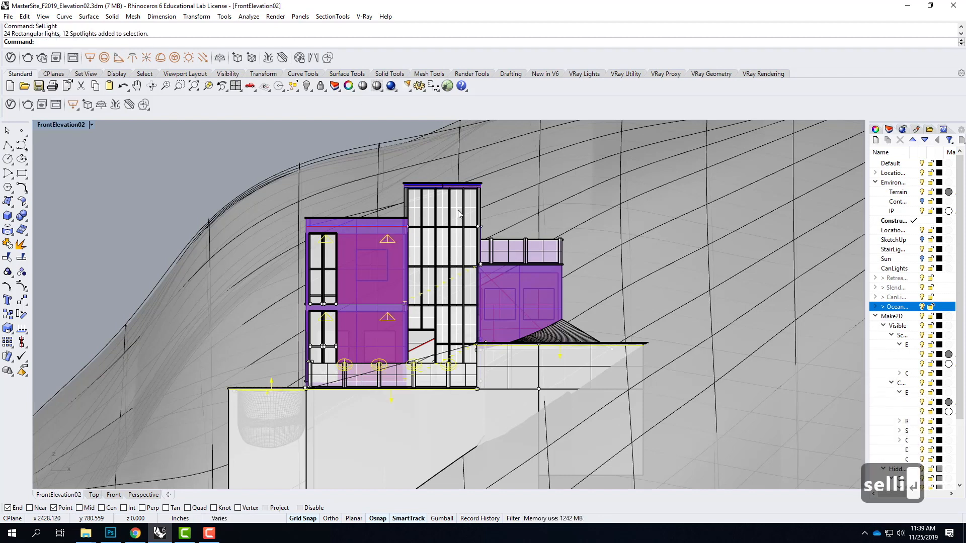
pyautogui.write('hide')
pyautogui.press('Return')
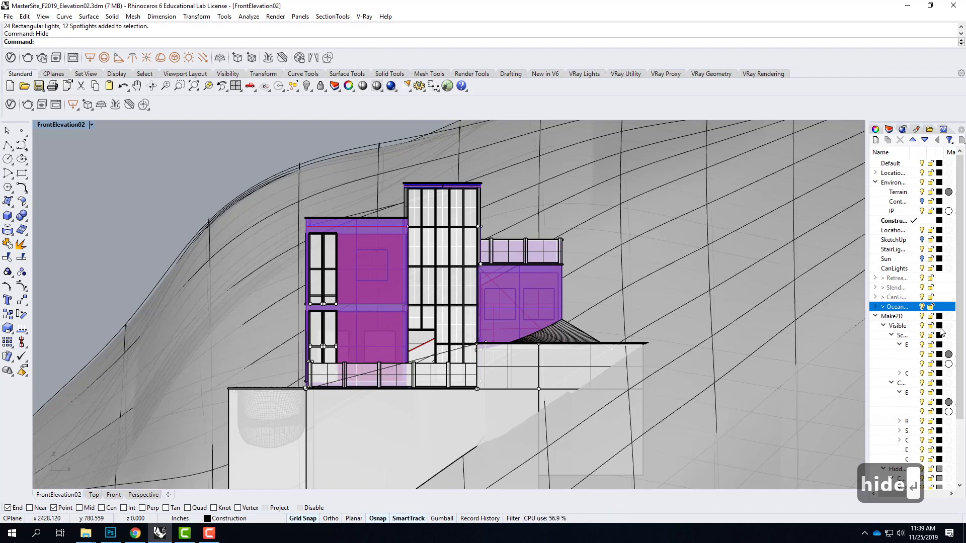
# Turn on the Sun layer, select its directional light and show the light's properties.
pyautogui.click(886, 259)
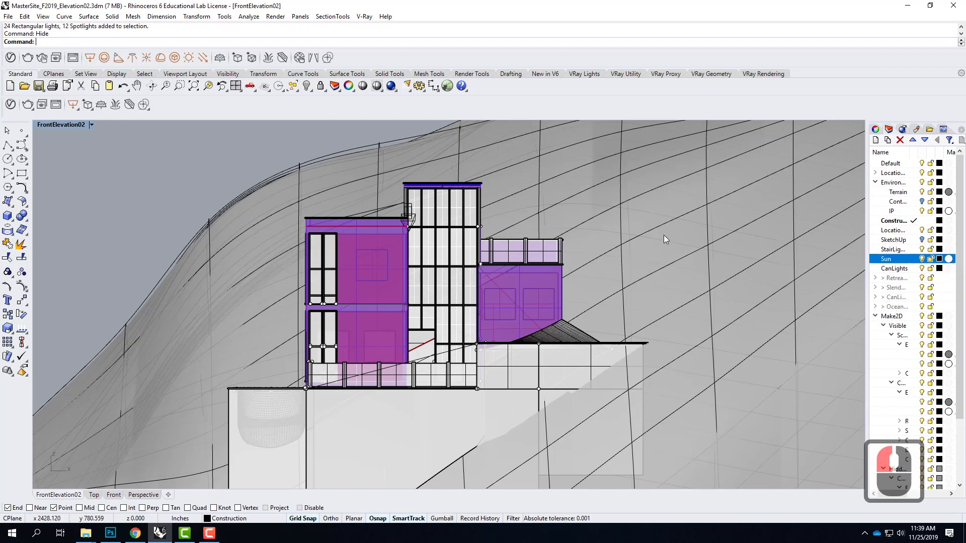
pyautogui.click(411, 214)
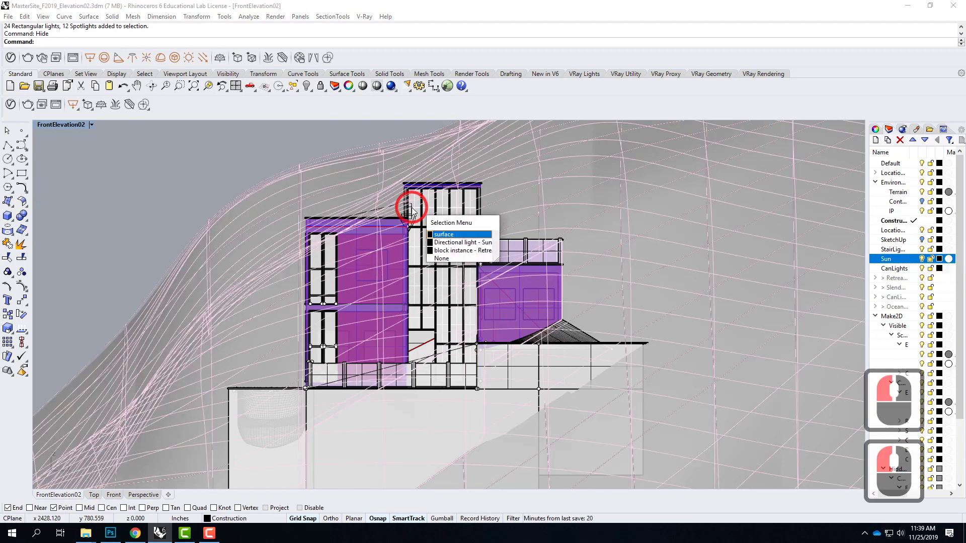
pyautogui.click(449, 242)
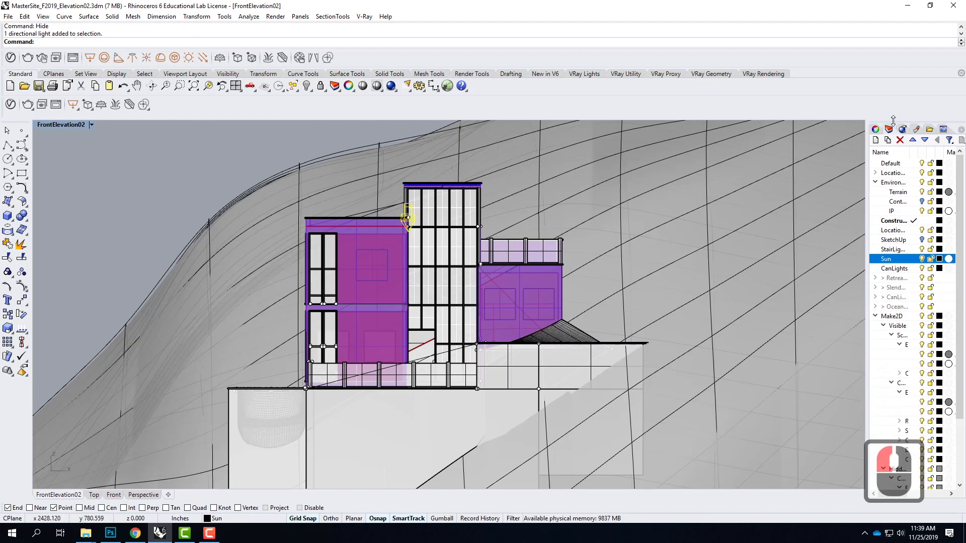
pyautogui.click(875, 129)
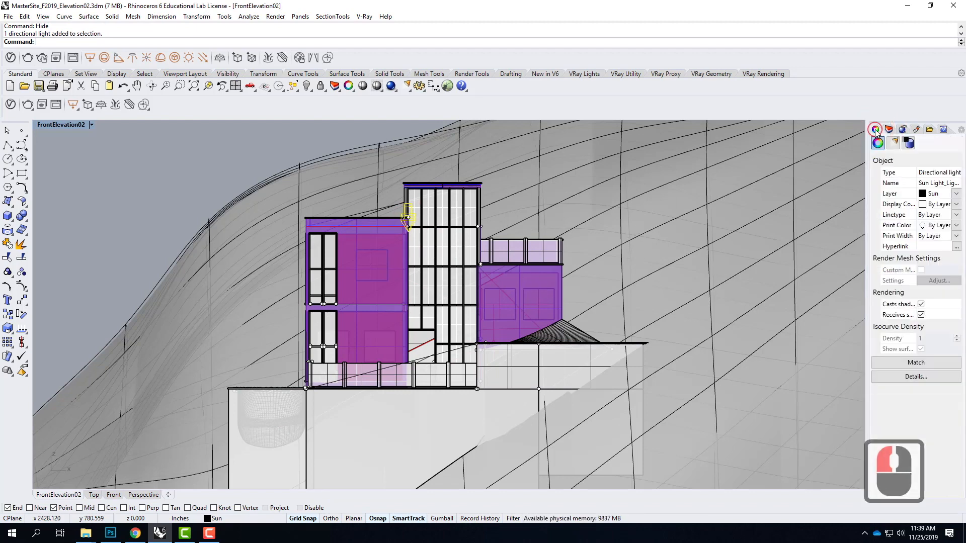
pyautogui.click(894, 143)
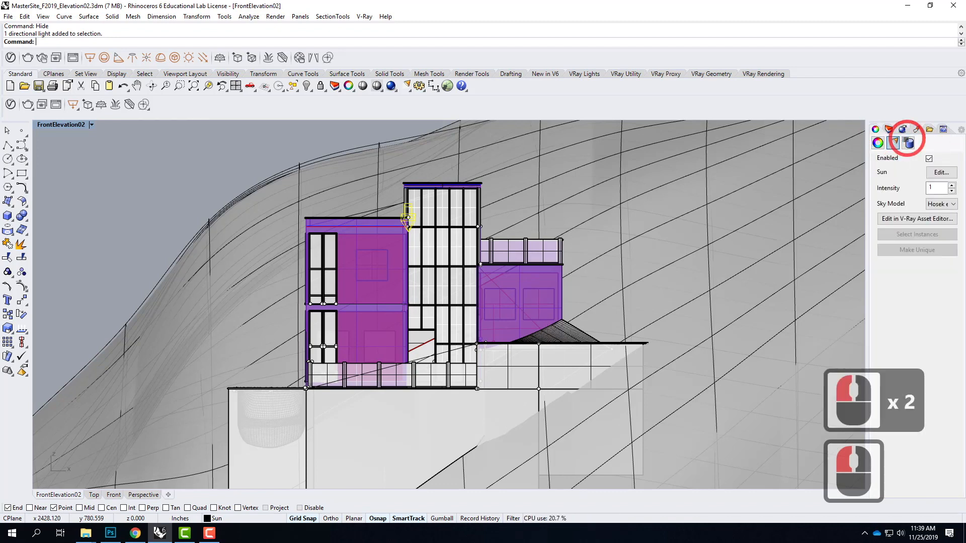
# Turn off the sun's manual control in the Sun Angle Calculator and set its location to San Francisco, CA, USA.
pyautogui.click(942, 172)
pyautogui.click(394, 162)
pyautogui.moveTo(584, 167); pyautogui.dragTo(585, 387)
pyautogui.doubleClick(445, 337)
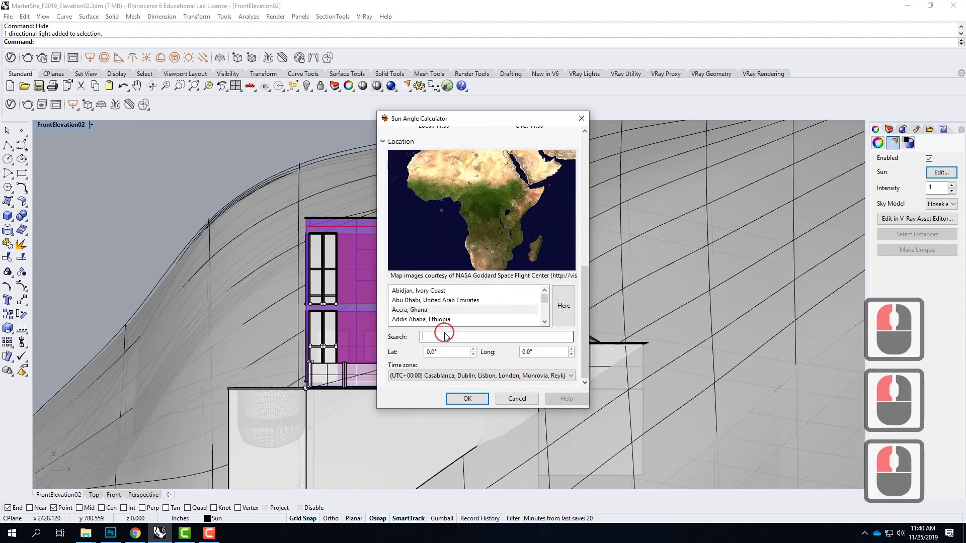
pyautogui.write('san fran')
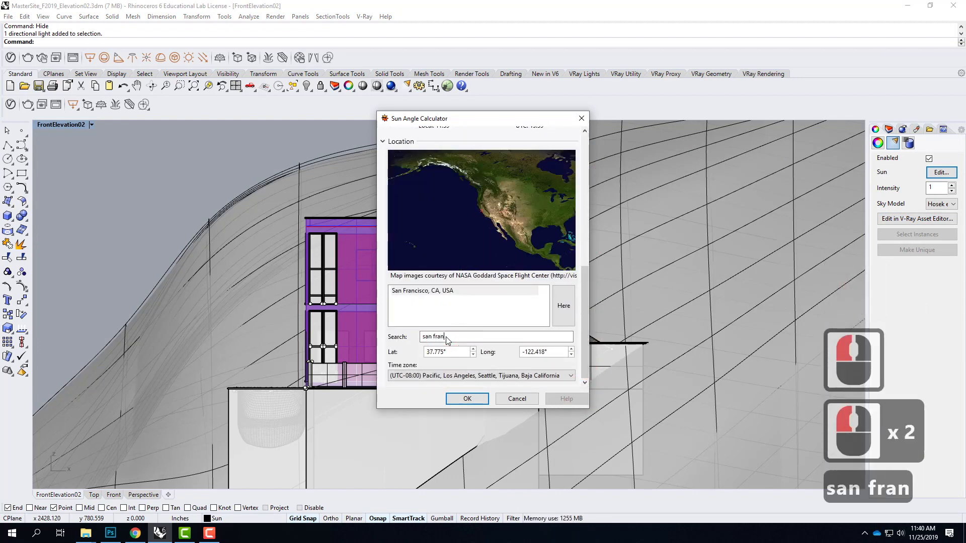
pyautogui.click(450, 292)
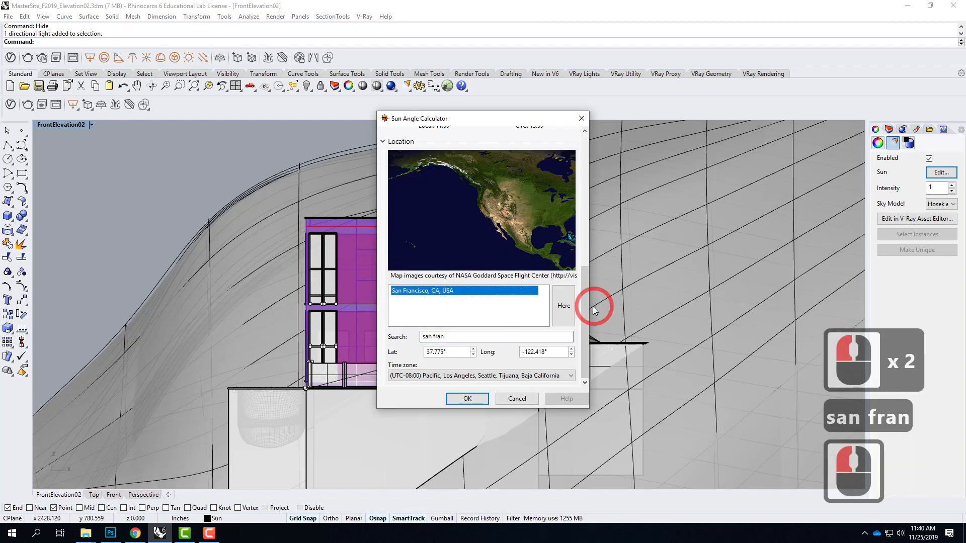
# Set the sun's time of day to about 3 PM and apply the sun settings.
pyautogui.moveTo(586, 305); pyautogui.dragTo(591, 175)
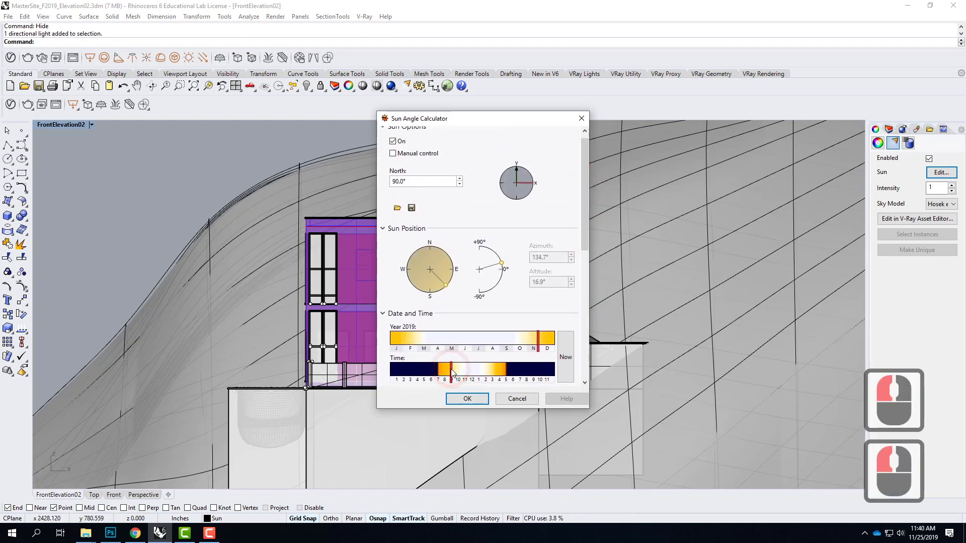
pyautogui.click(492, 373)
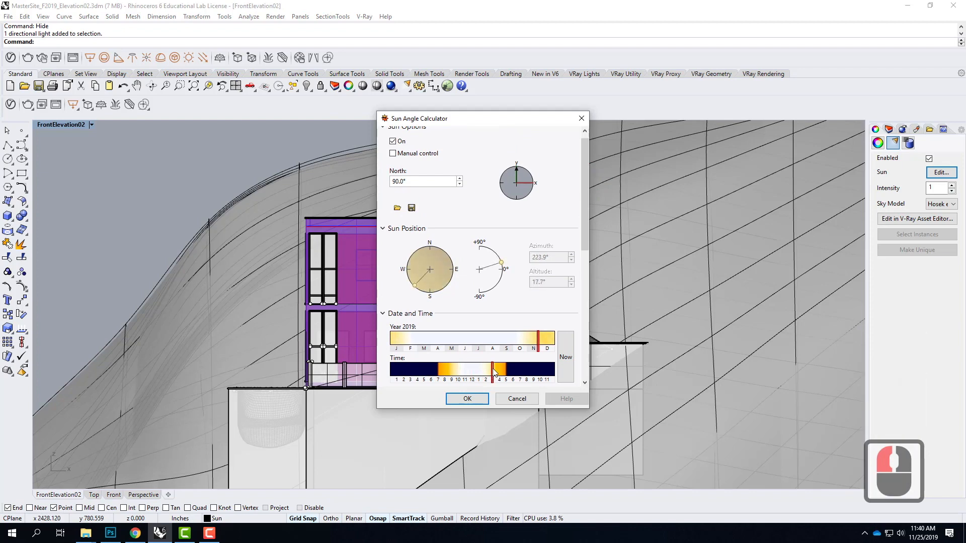
pyautogui.click(476, 401)
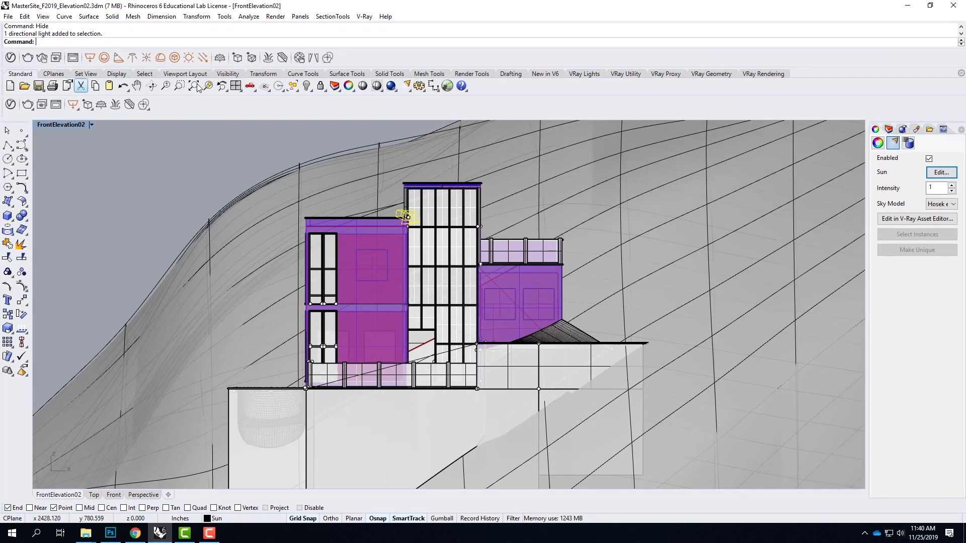
# Render FrontElevation02 with V-Ray, display the image in monochrome and minimize the frame buffer while it renders.
pyautogui.click(27, 105)
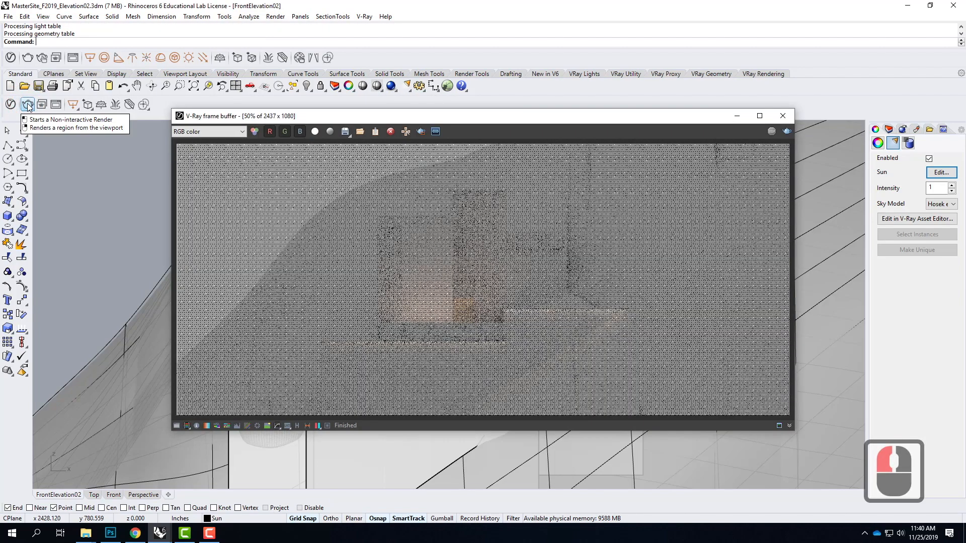
pyautogui.click(27, 104)
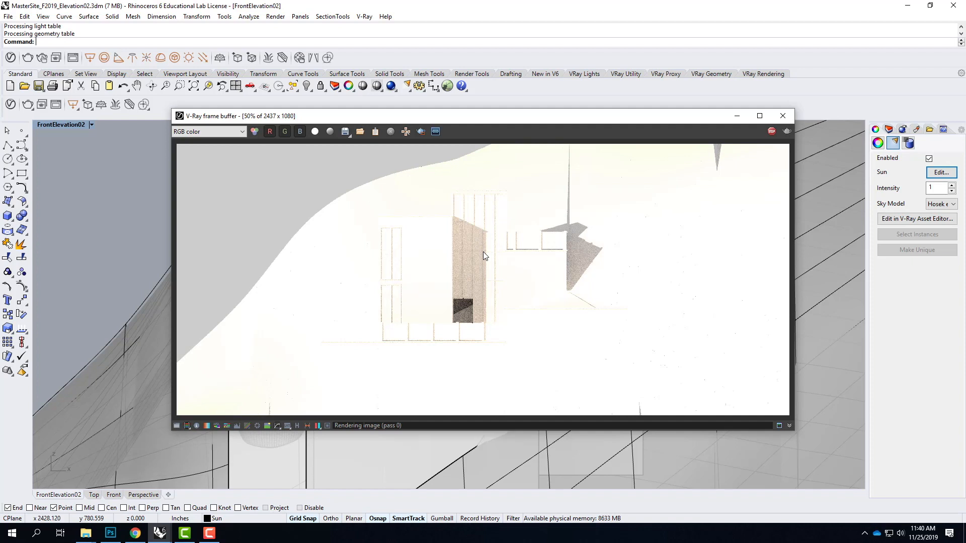
pyautogui.click(330, 132)
pyautogui.click(330, 132)
pyautogui.click(330, 133)
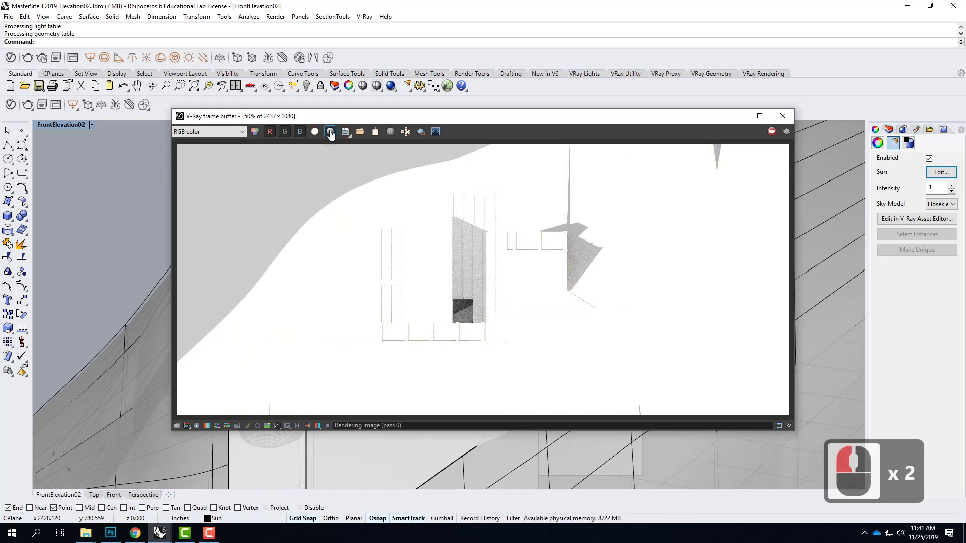
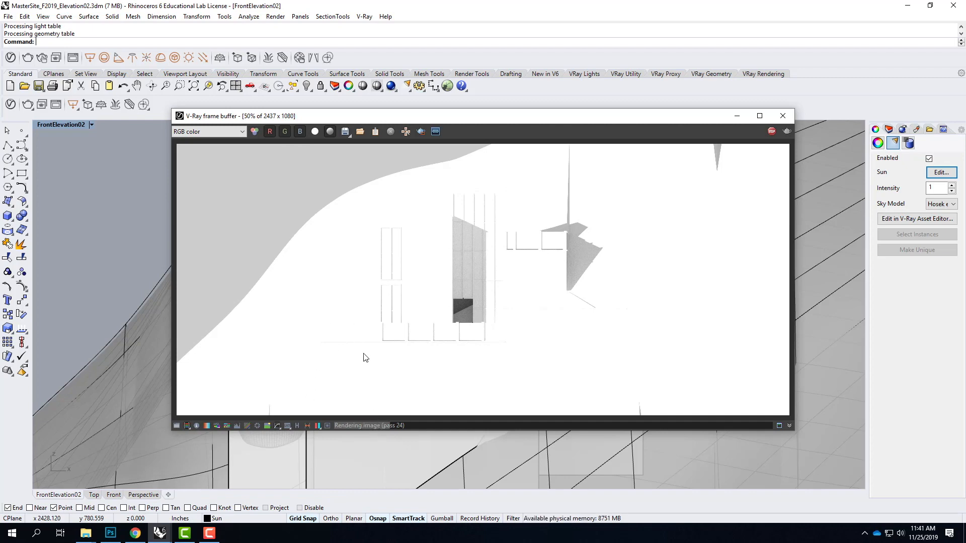
pyautogui.click(737, 116)
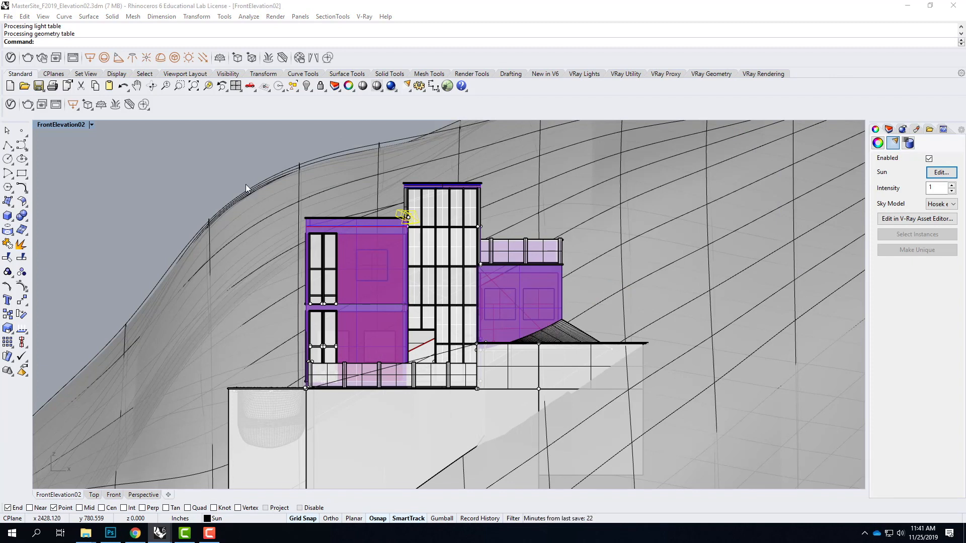
# Switch the FrontElevation02 viewport to the Arctic display mode.
pyautogui.click(92, 125)
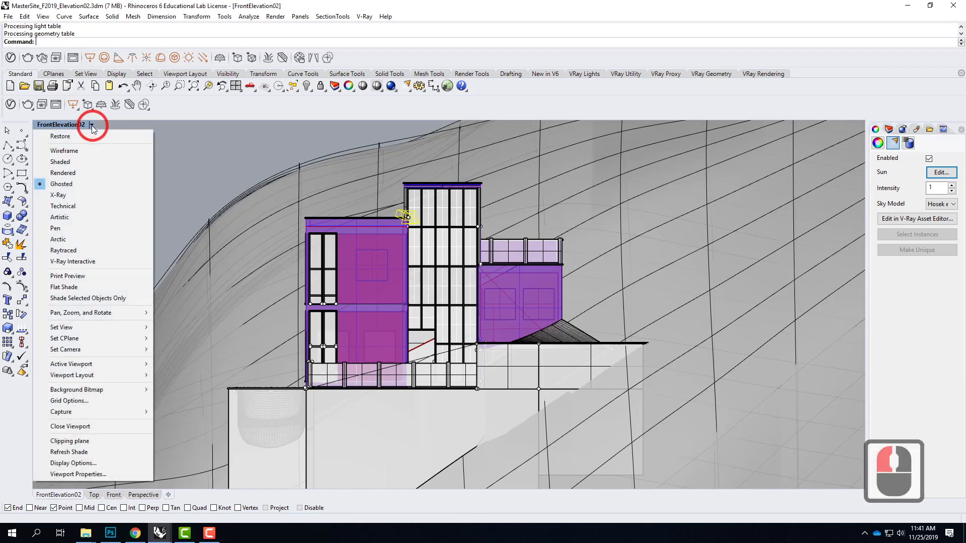
pyautogui.click(68, 238)
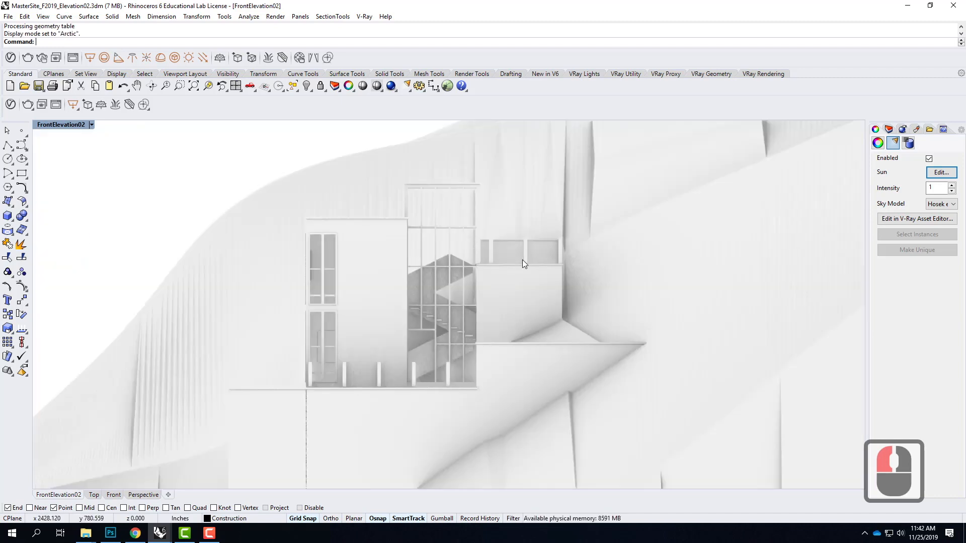
pyautogui.click(257, 16)
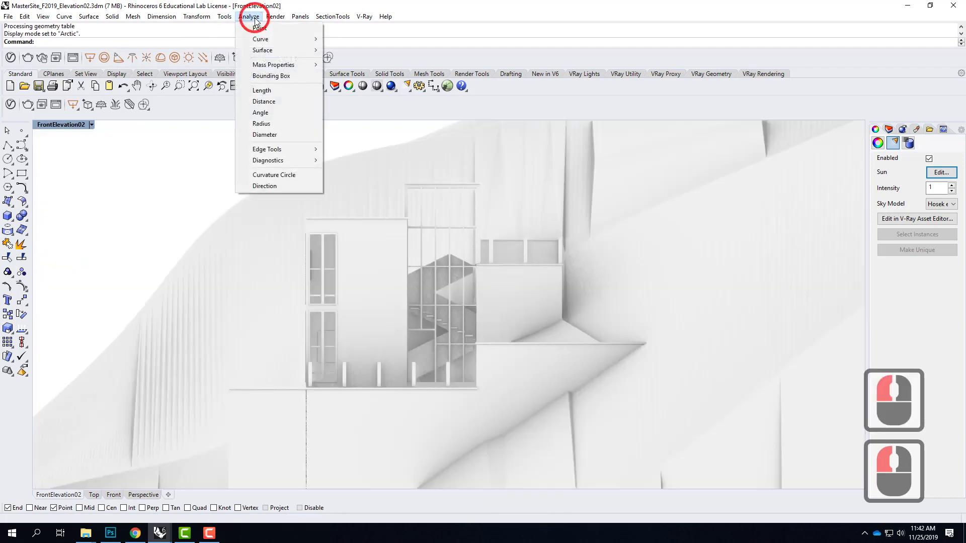
pyautogui.moveTo(203, 19)
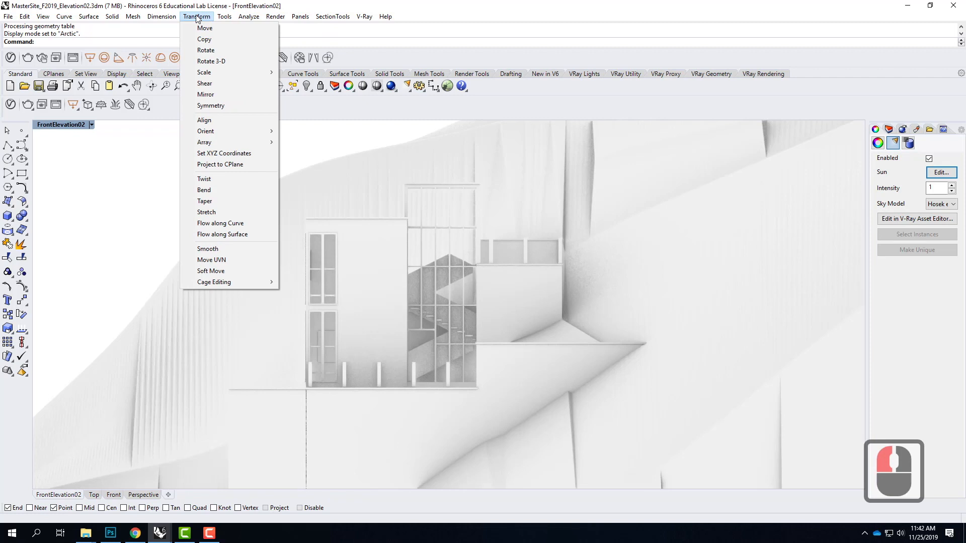
pyautogui.moveTo(135, 20)
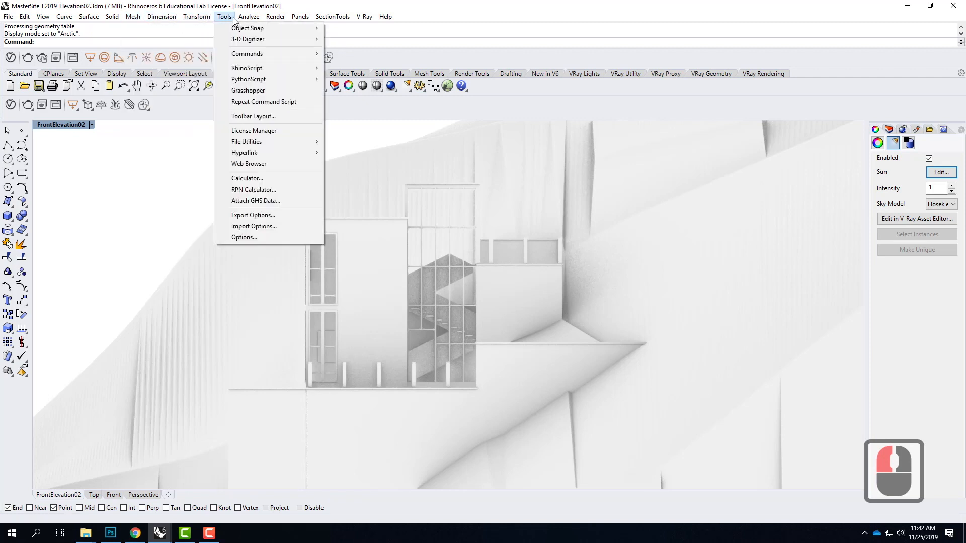
# Restore the Arctic display mode's settings to their defaults in the Rhino options.
pyautogui.click(253, 237)
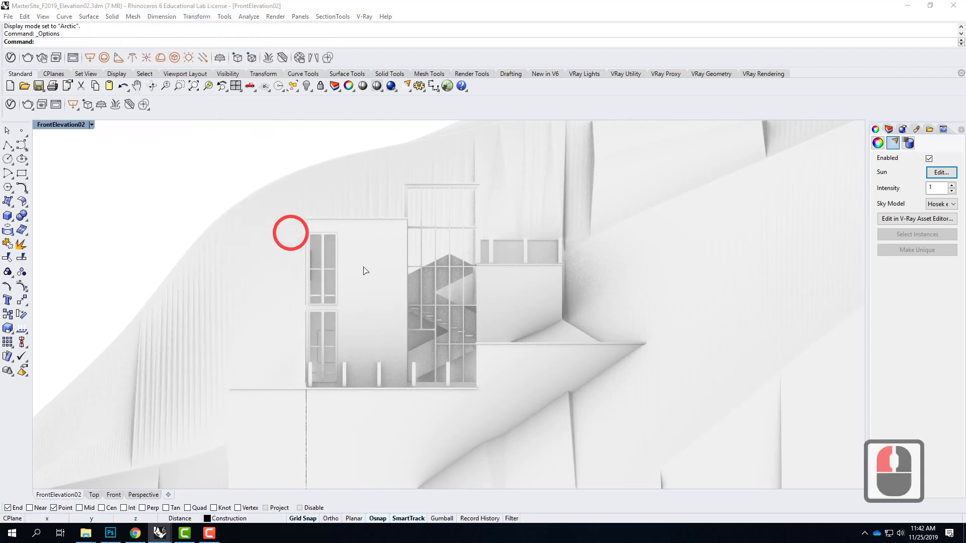
pyautogui.doubleClick(393, 398)
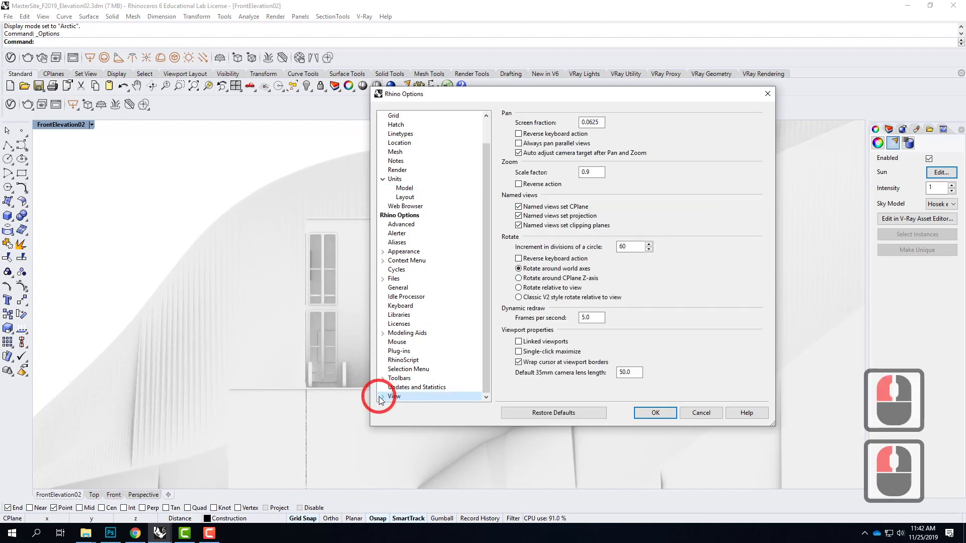
pyautogui.click(436, 388)
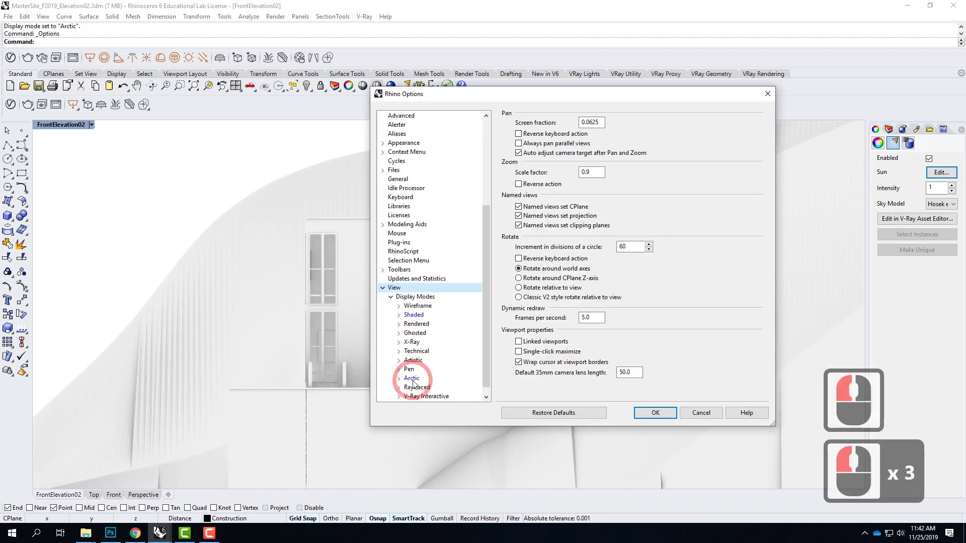
pyautogui.click(411, 378)
pyautogui.click(593, 402)
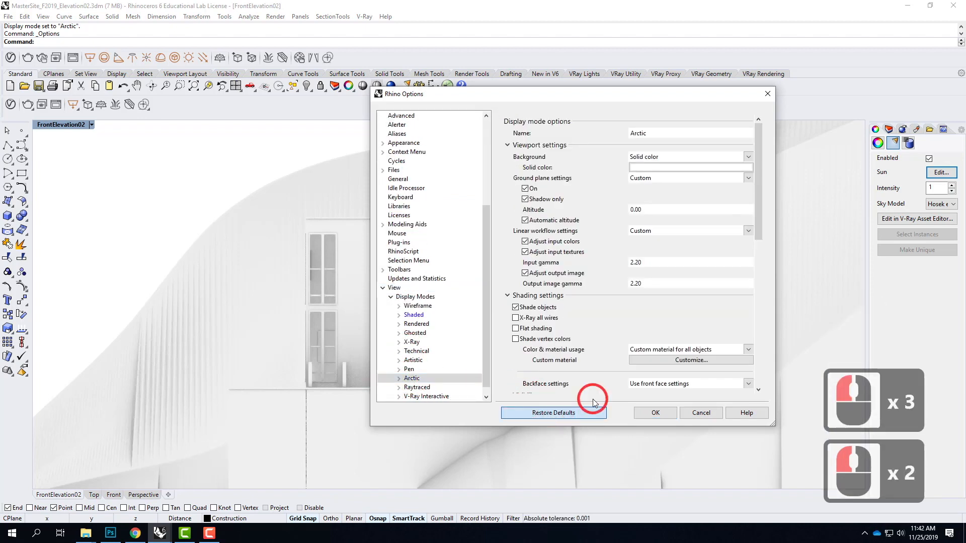
pyautogui.click(655, 413)
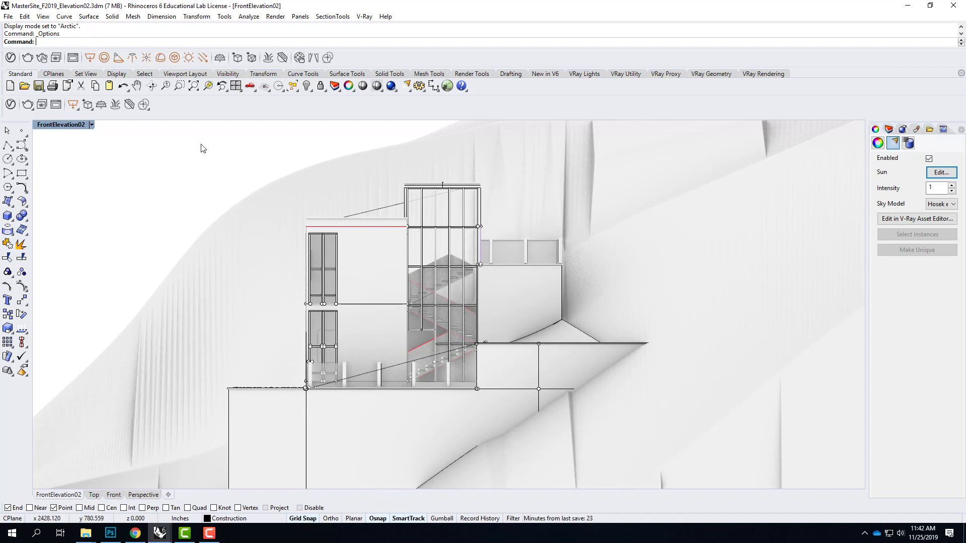
# Reopen the Rhino options and bring up the settings of the Arctic display mode.
pyautogui.click(225, 16)
pyautogui.click(249, 235)
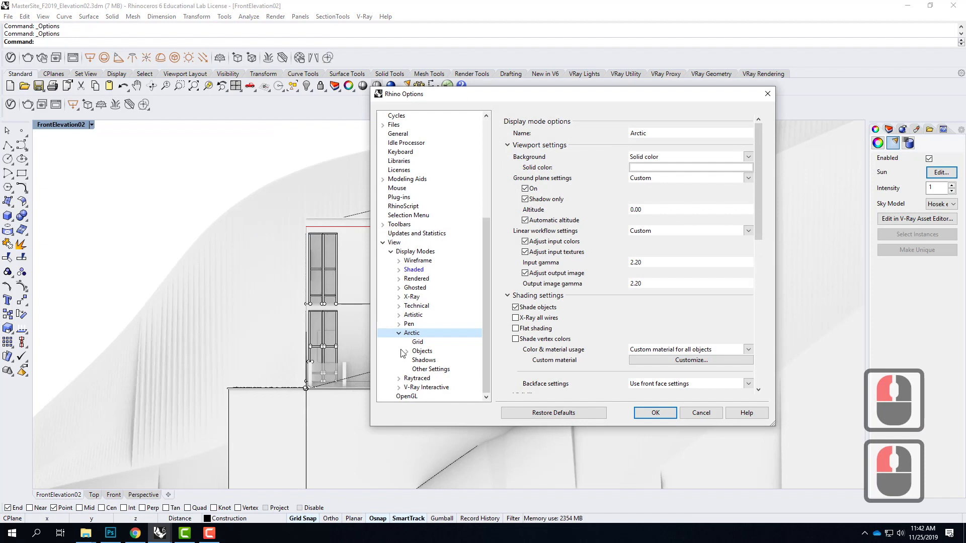
pyautogui.click(384, 243)
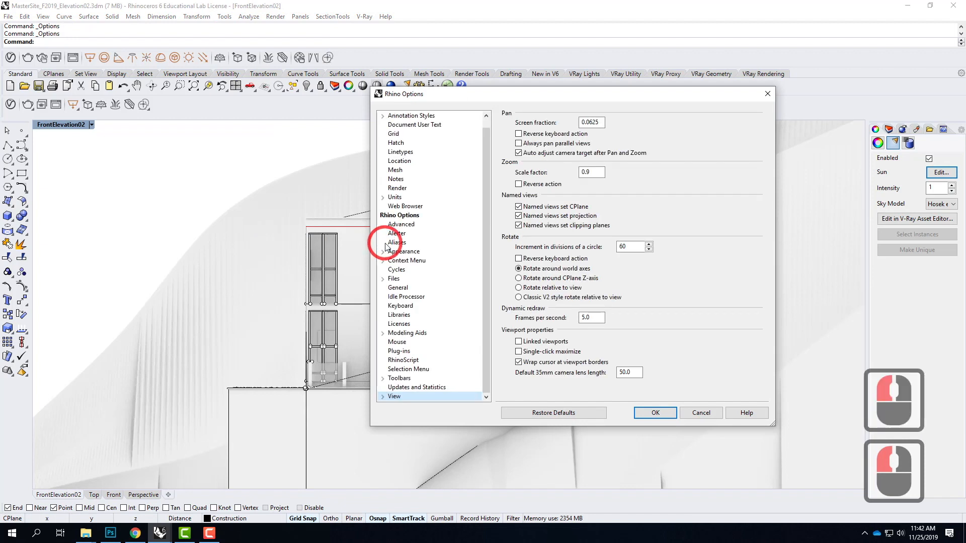
pyautogui.click(383, 396)
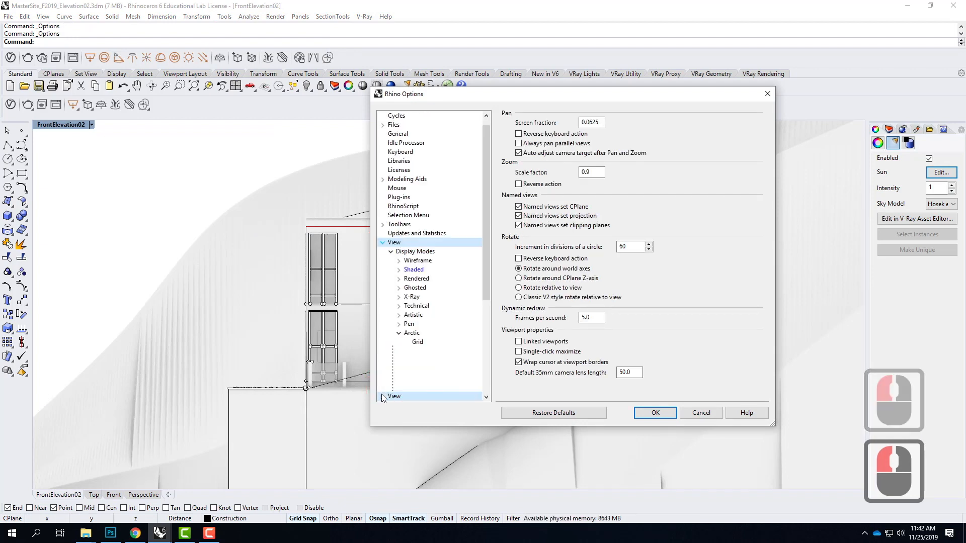
pyautogui.click(391, 252)
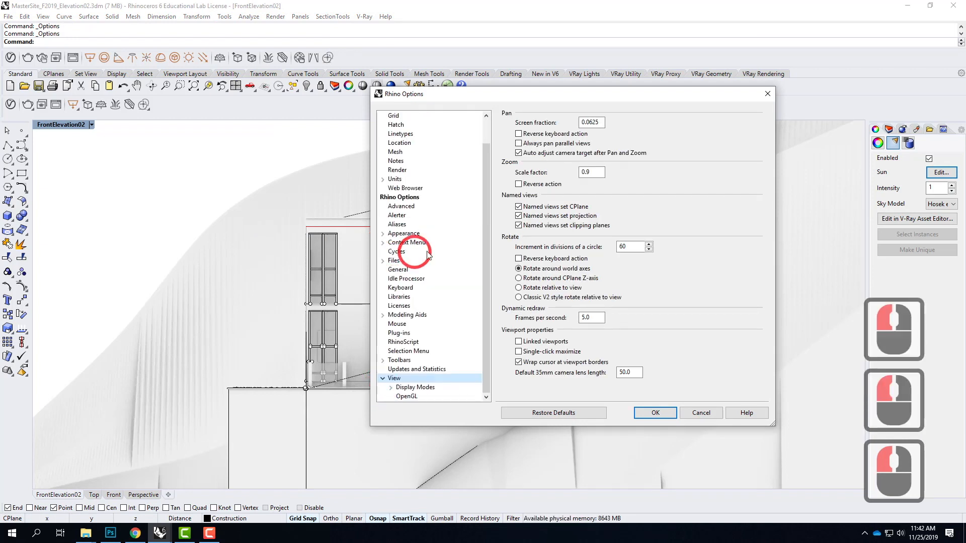
pyautogui.click(391, 388)
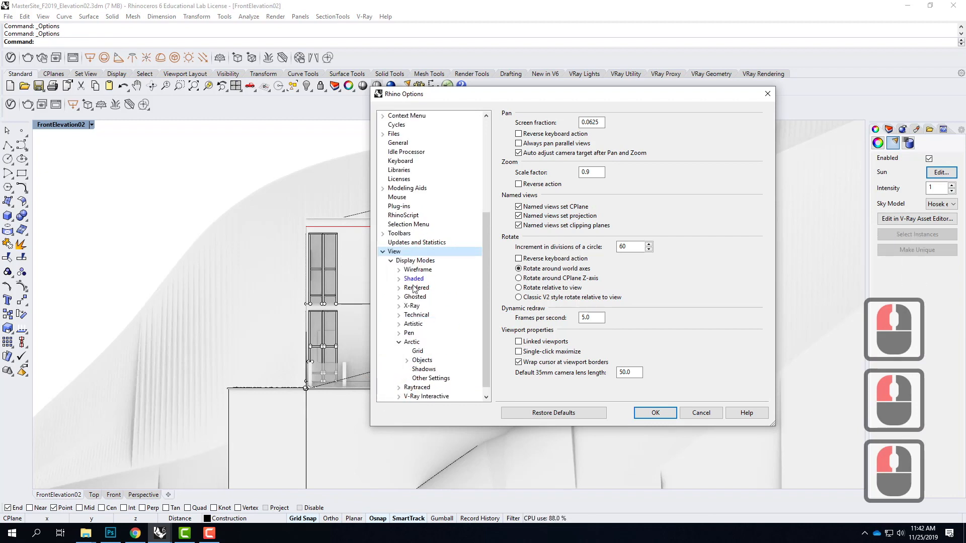
pyautogui.click(420, 341)
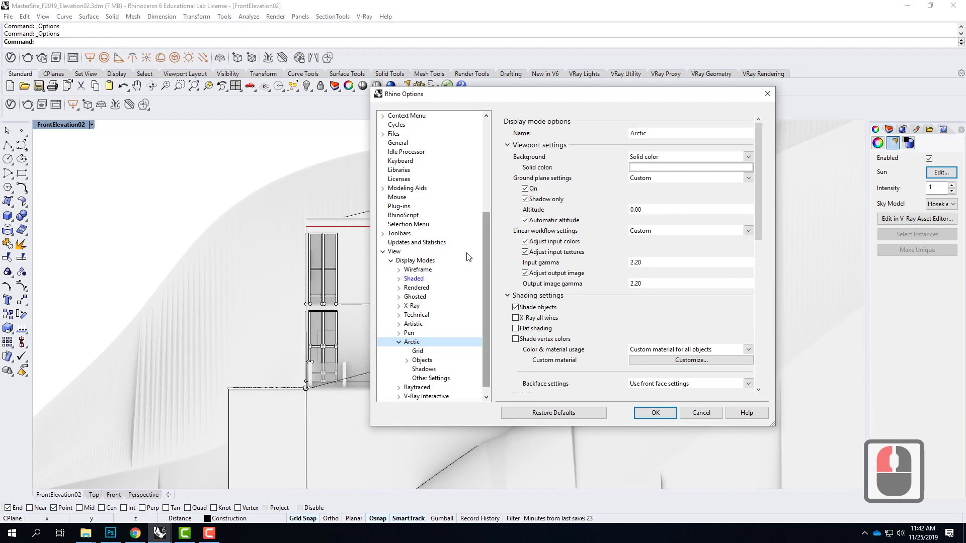
pyautogui.click(408, 360)
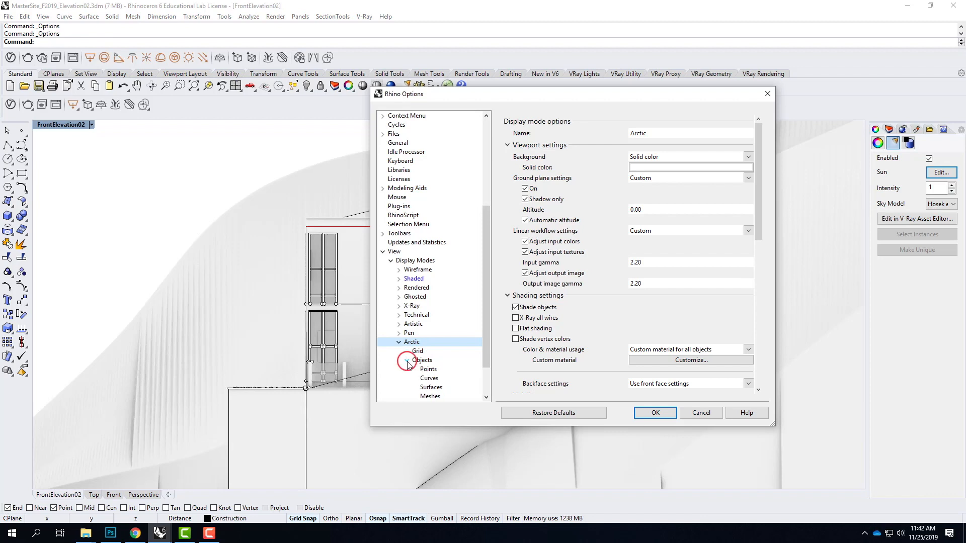
pyautogui.click(482, 316)
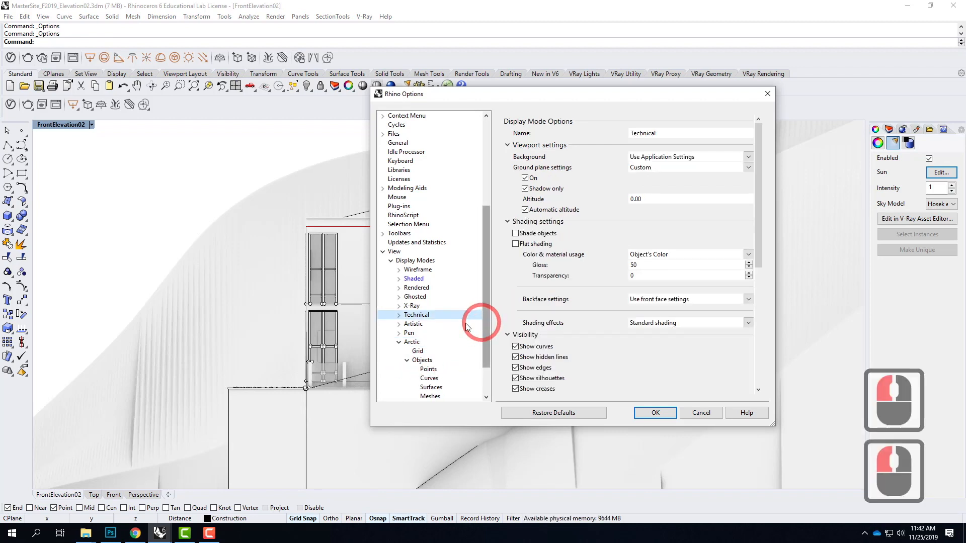
pyautogui.doubleClick(412, 343)
# Turn off points, tangent edges, tangent seams and curves in the Arctic mode's visibility settings and apply the change.
pyautogui.scroll(-20, 576, 326)
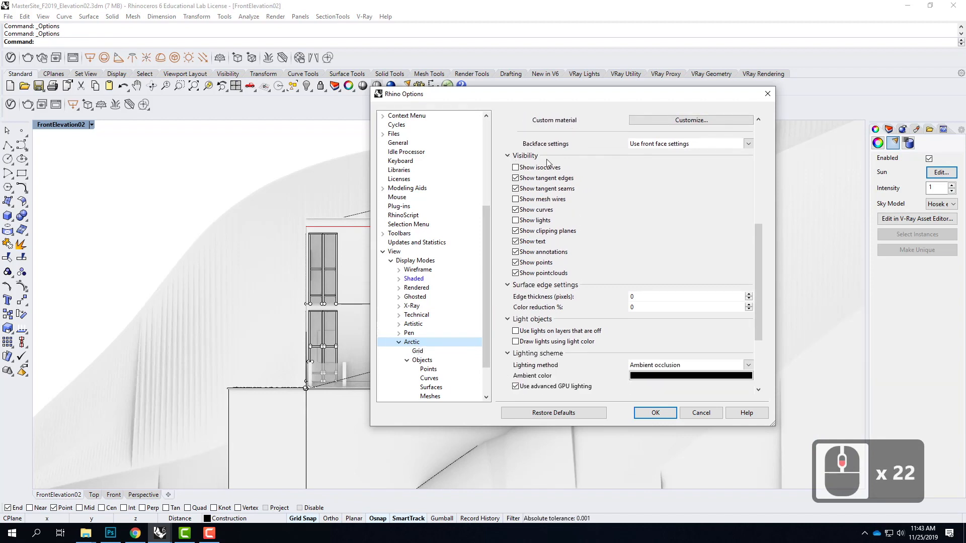
pyautogui.click(516, 263)
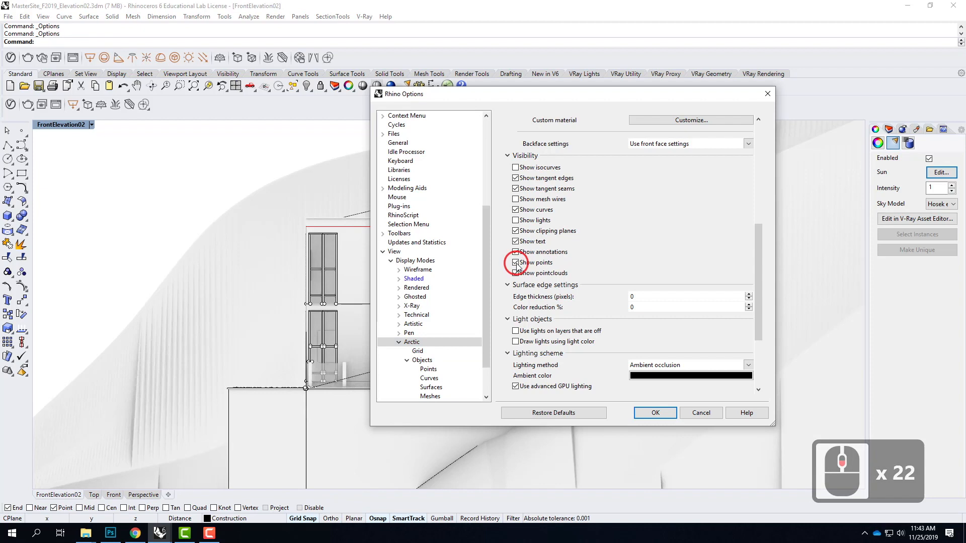
pyautogui.click(516, 178)
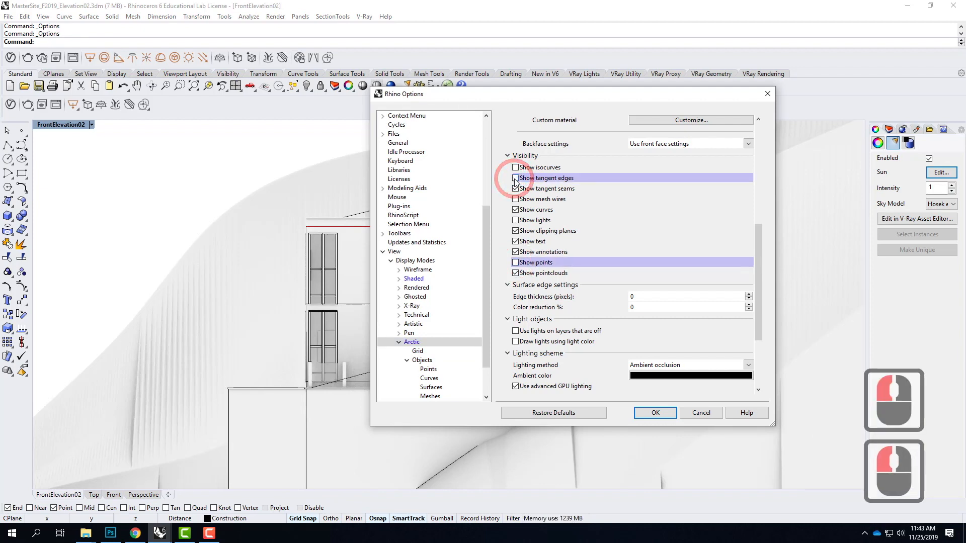
pyautogui.click(515, 189)
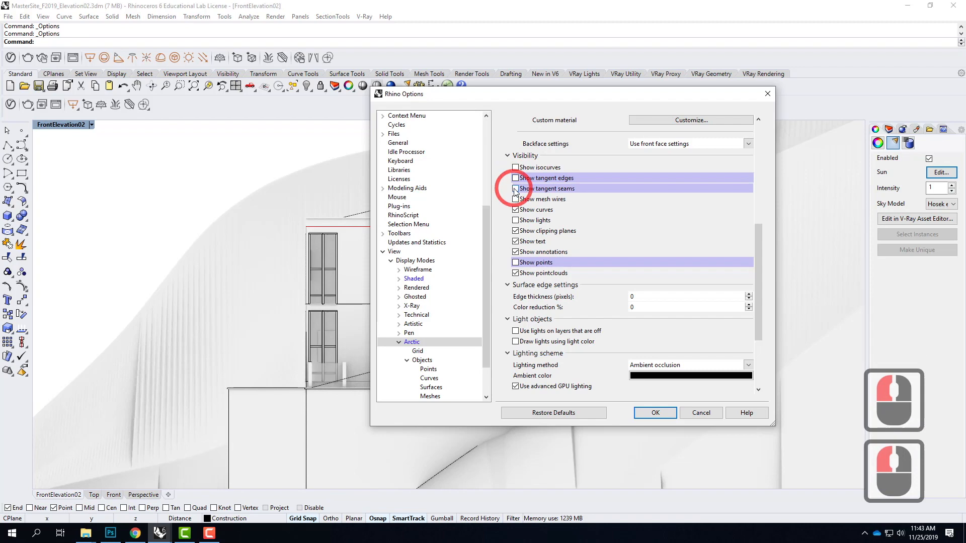
pyautogui.click(516, 210)
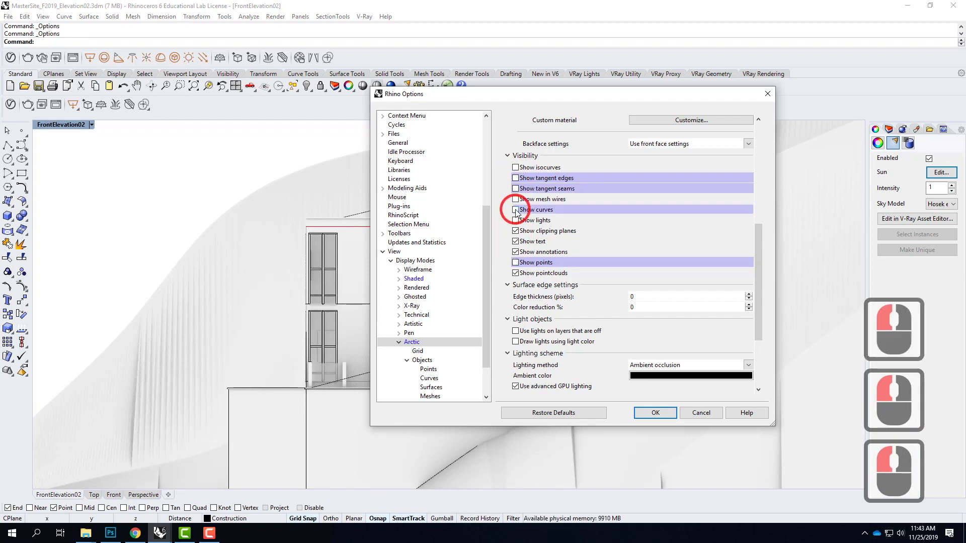
pyautogui.moveTo(492, 99); pyautogui.dragTo(836, 107)
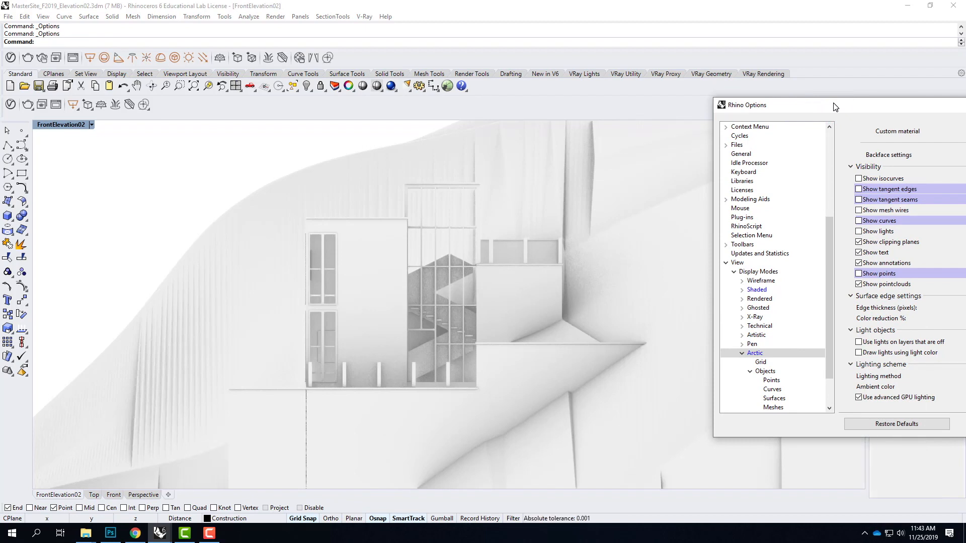
pyautogui.moveTo(836, 107); pyautogui.dragTo(835, 112)
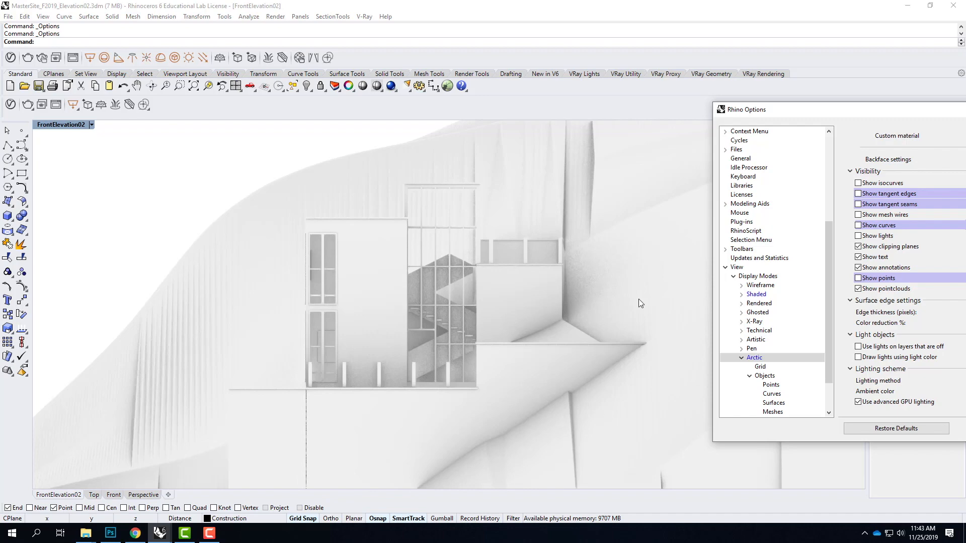
pyautogui.moveTo(866, 111); pyautogui.dragTo(527, 99)
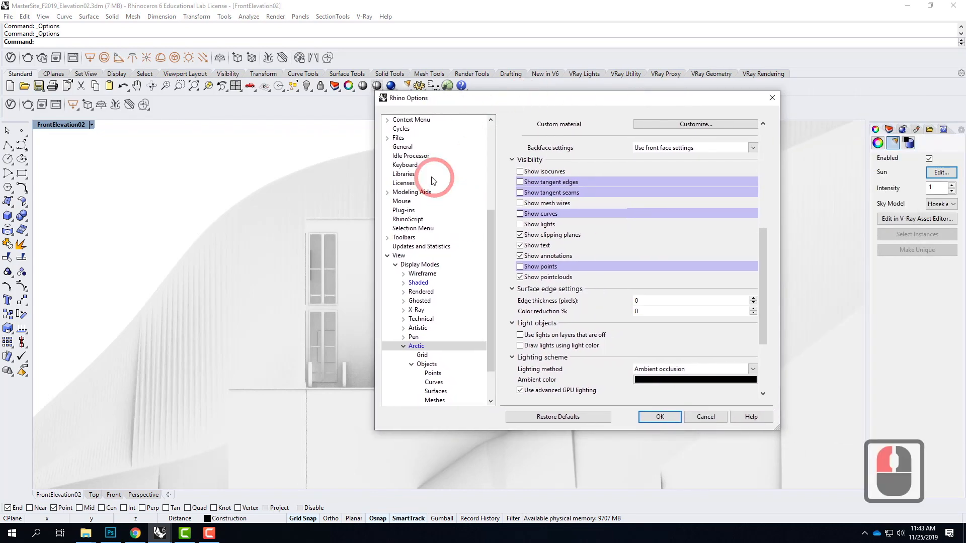
pyautogui.click(664, 417)
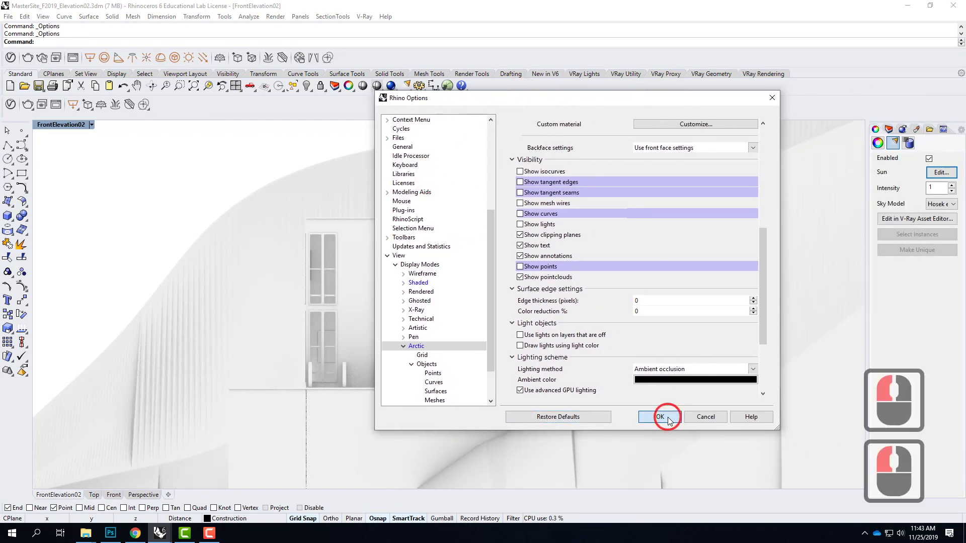
# Hide the terrain surface behind the building in the FrontElevation02 view.
pyautogui.click(303, 194)
pyautogui.write('hide')
pyautogui.press('Return')
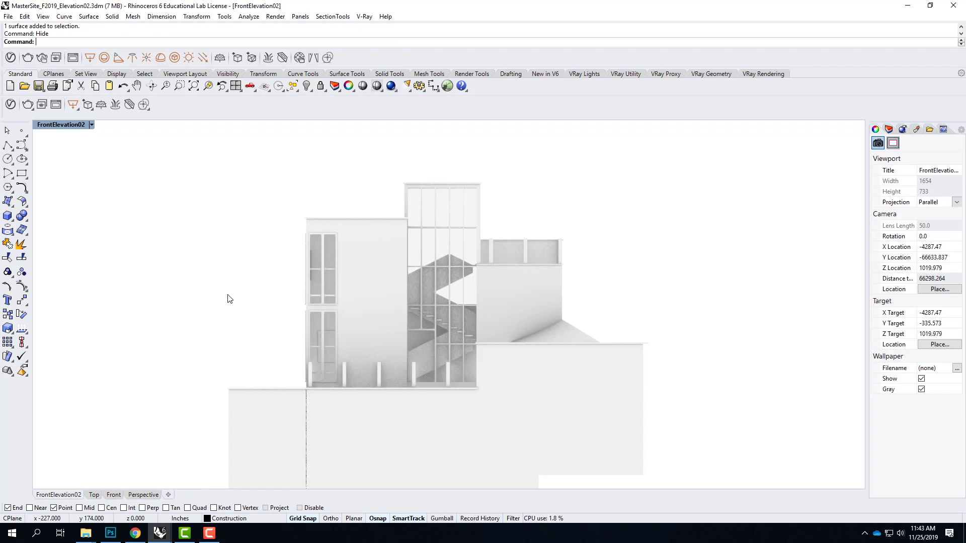
# Start a capture of the FrontElevation02 viewport to a file and select its image width for editing.
pyautogui.click(92, 126)
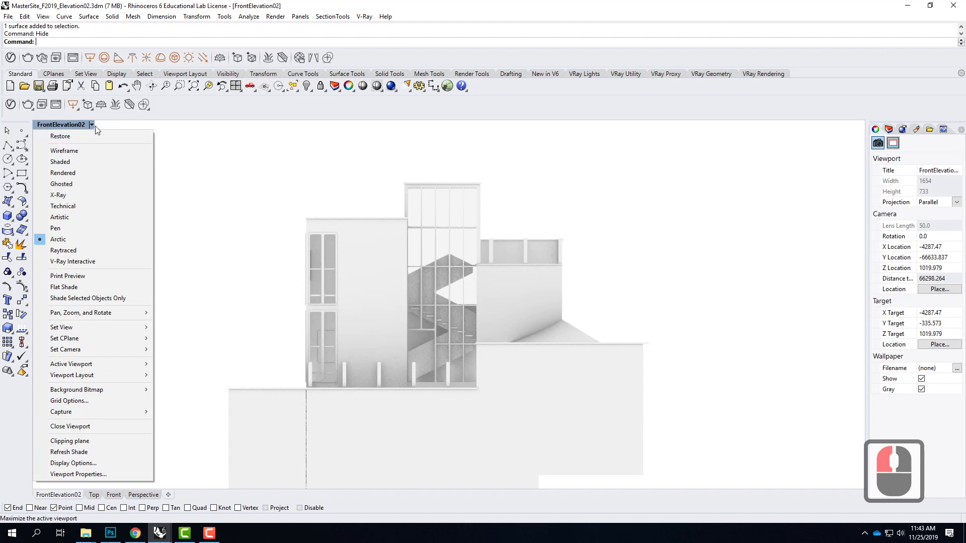
pyautogui.moveTo(65, 415)
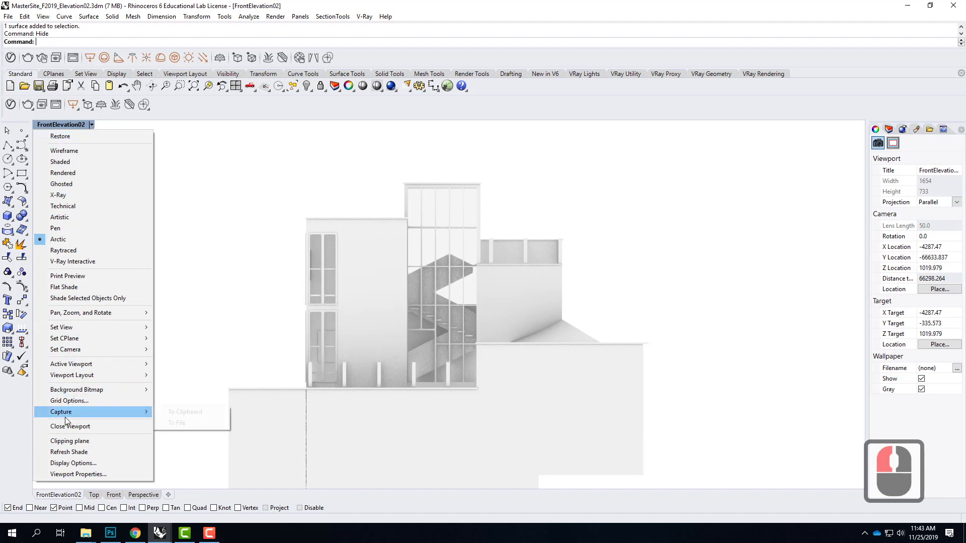
pyautogui.click(186, 424)
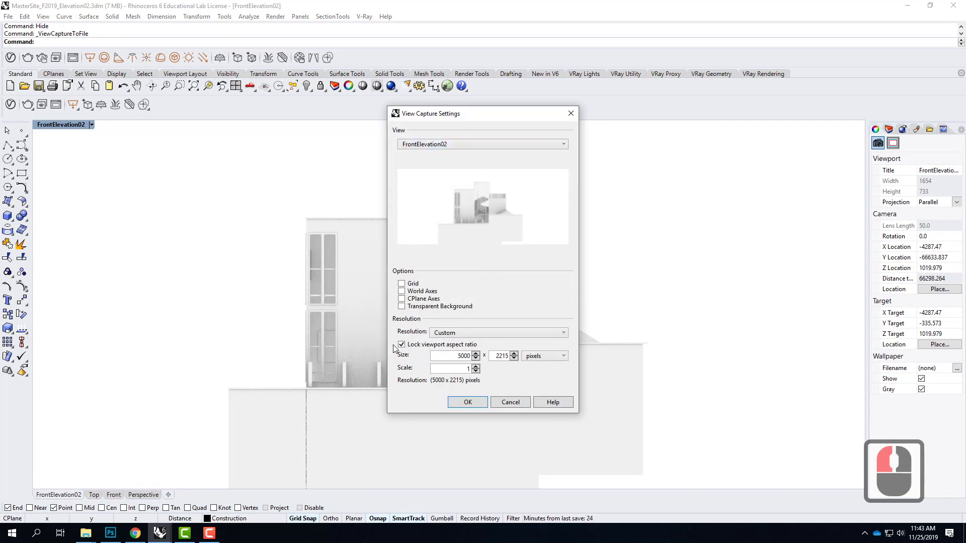
pyautogui.moveTo(452, 354); pyautogui.dragTo(404, 360)
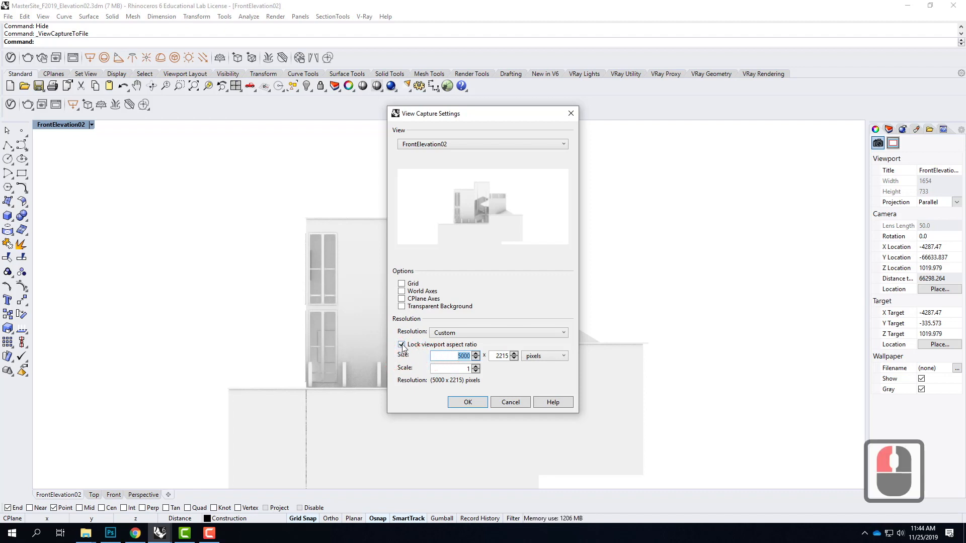
# Switch the view capture resolution to Viewport and back to Custom, with a width of 5000 pixels.
pyautogui.click(441, 334)
pyautogui.click(444, 341)
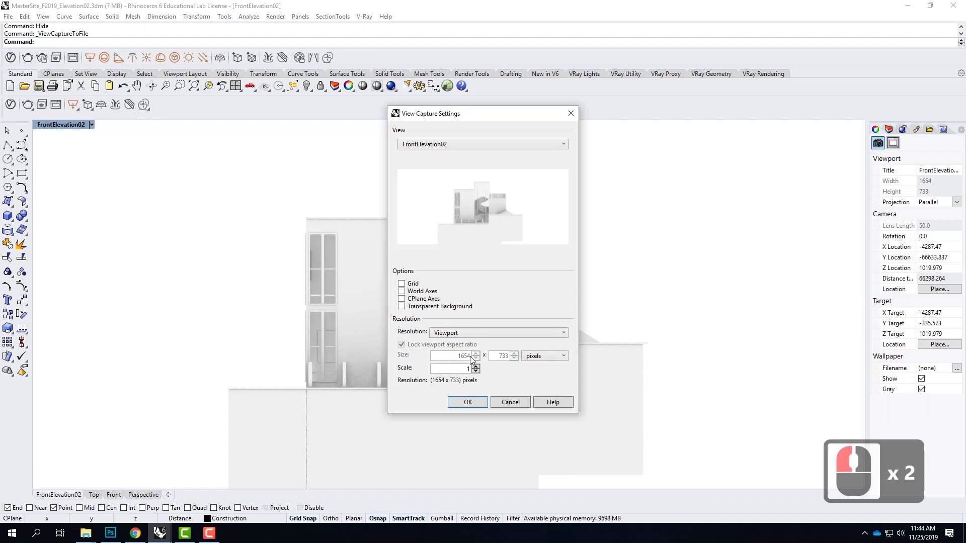
pyautogui.click(460, 334)
pyautogui.click(463, 349)
pyautogui.click(443, 358)
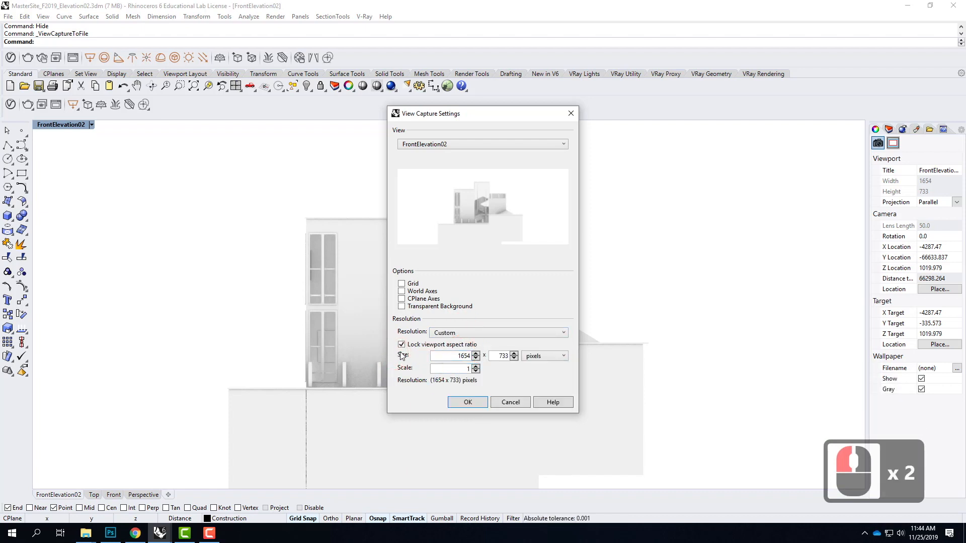
pyautogui.click(451, 357)
pyautogui.write('5000')
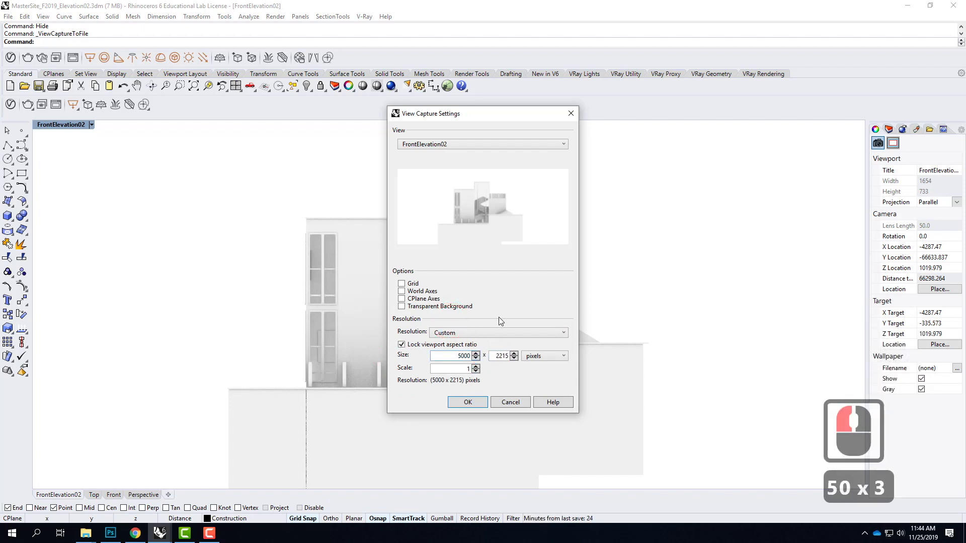
# Set the view capture height to 1080 pixels with the aspect ratio locked and accept the capture settings.
pyautogui.click(498, 355)
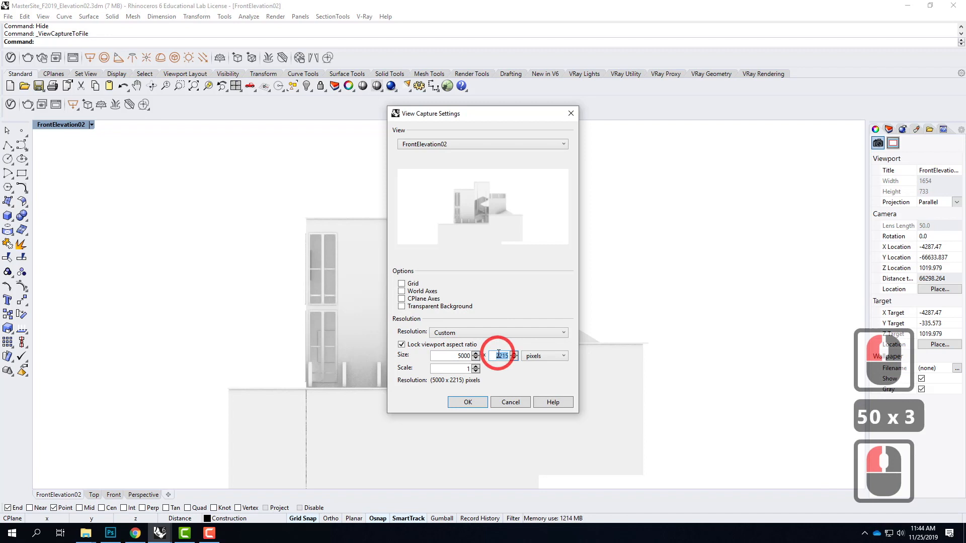
pyautogui.write('1080')
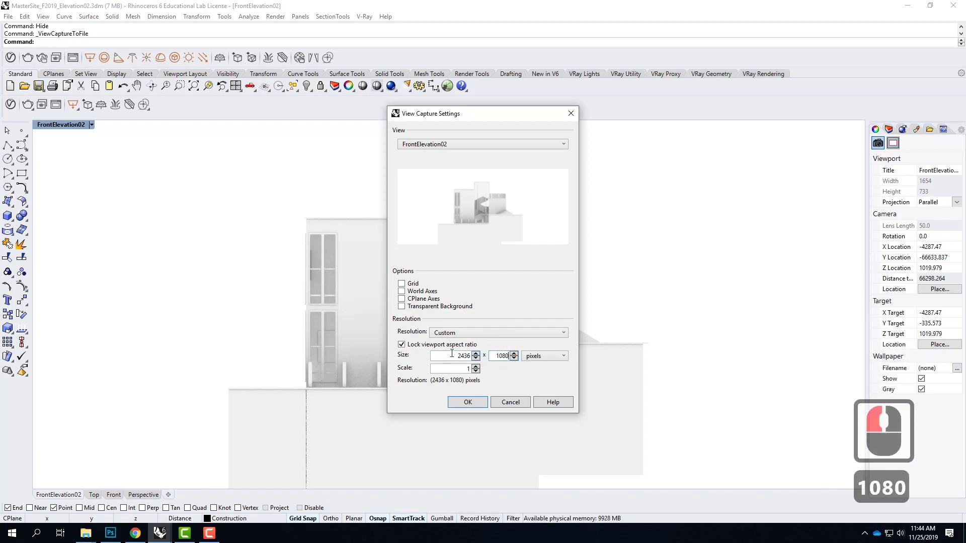
pyautogui.click(452, 355)
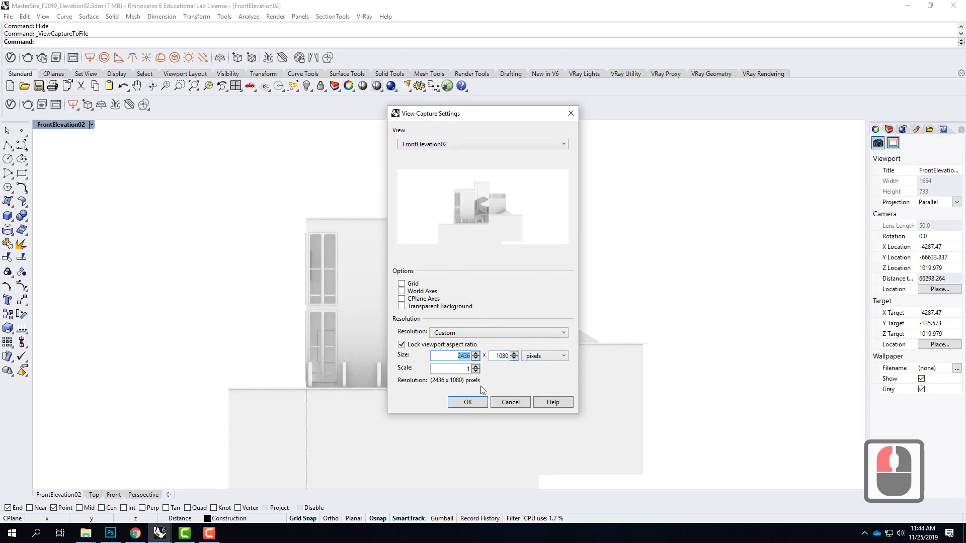
pyautogui.click(468, 403)
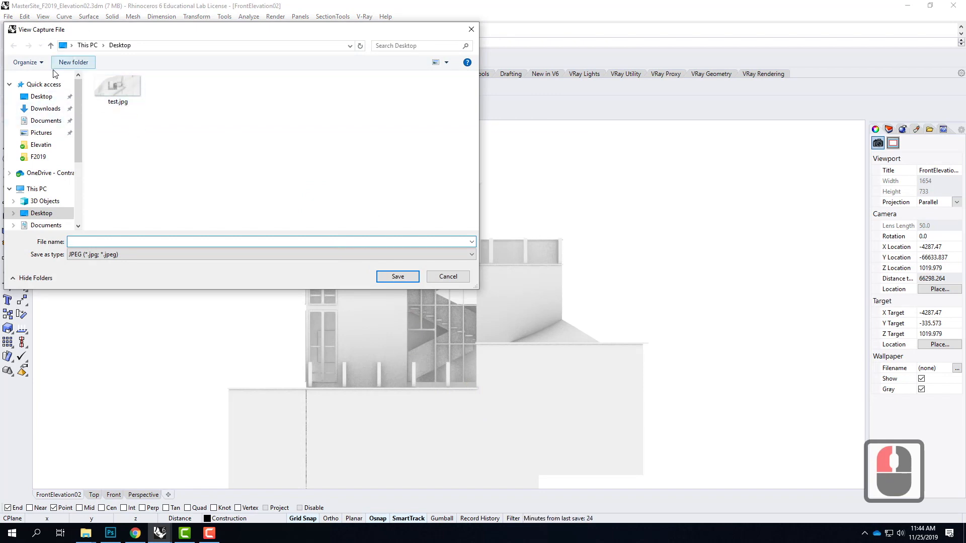
# Browse in OneDrive to Live Demonstrations, Live - A136 Exercises, A205 - Artist's Retreat, F2019, Elevatin as the capture's save location.
pyautogui.click(41, 172)
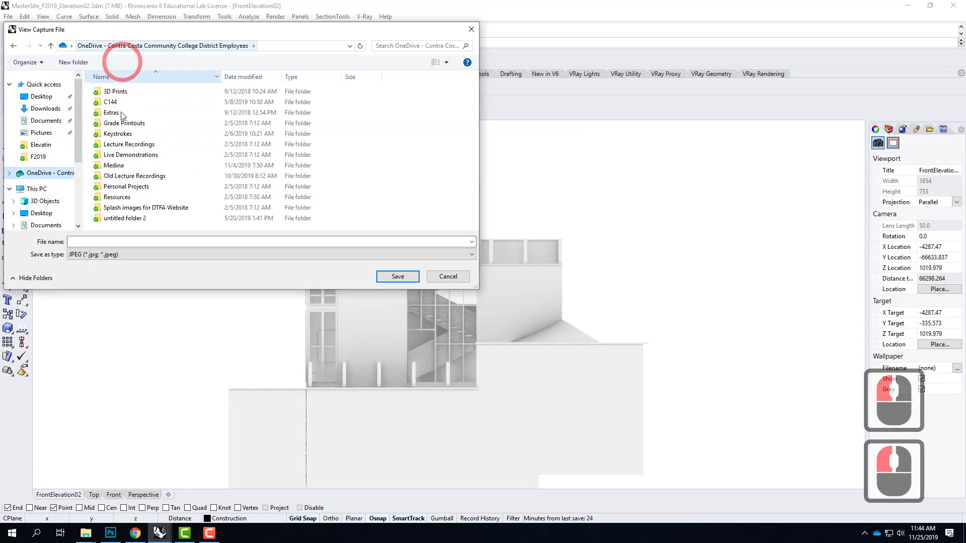
pyautogui.click(126, 157)
pyautogui.doubleClick(126, 157)
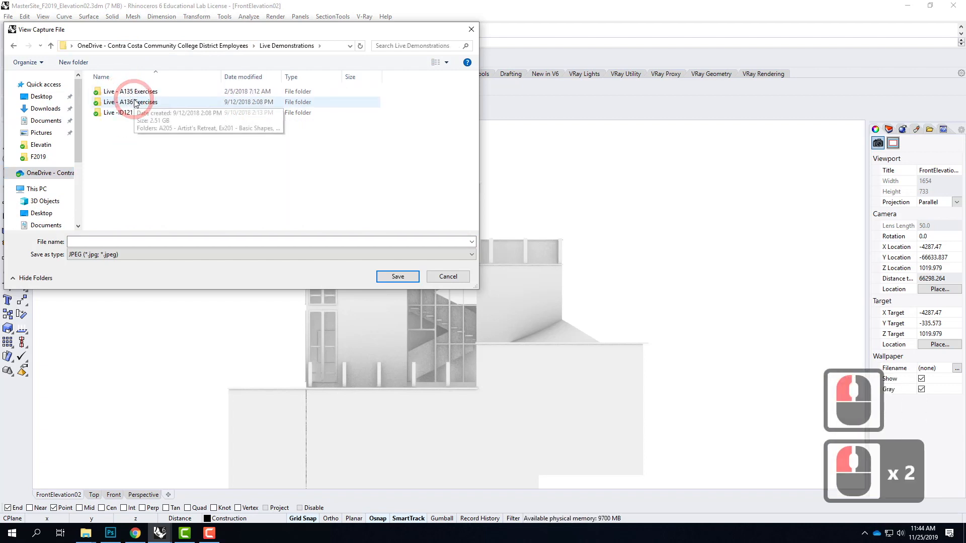
pyautogui.doubleClick(132, 102)
pyautogui.doubleClick(132, 91)
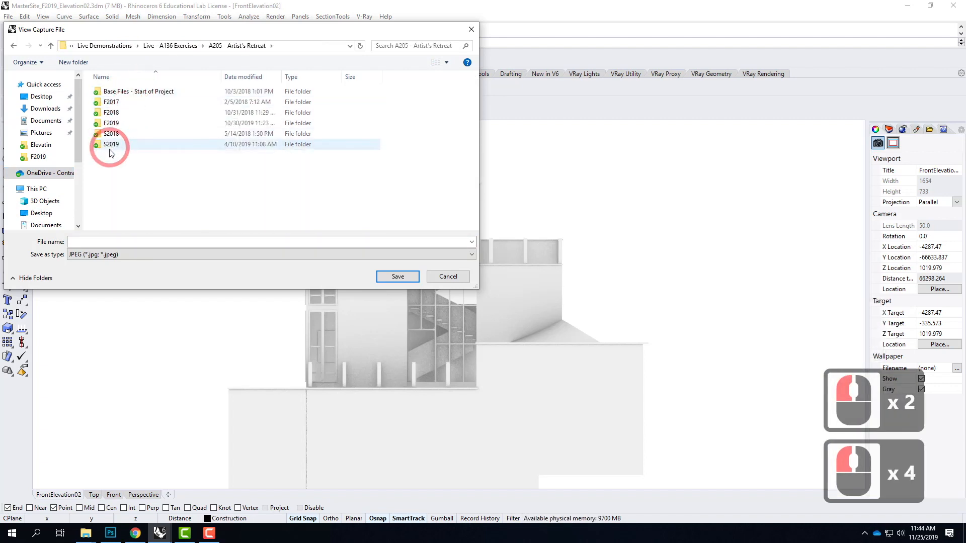
pyautogui.doubleClick(112, 123)
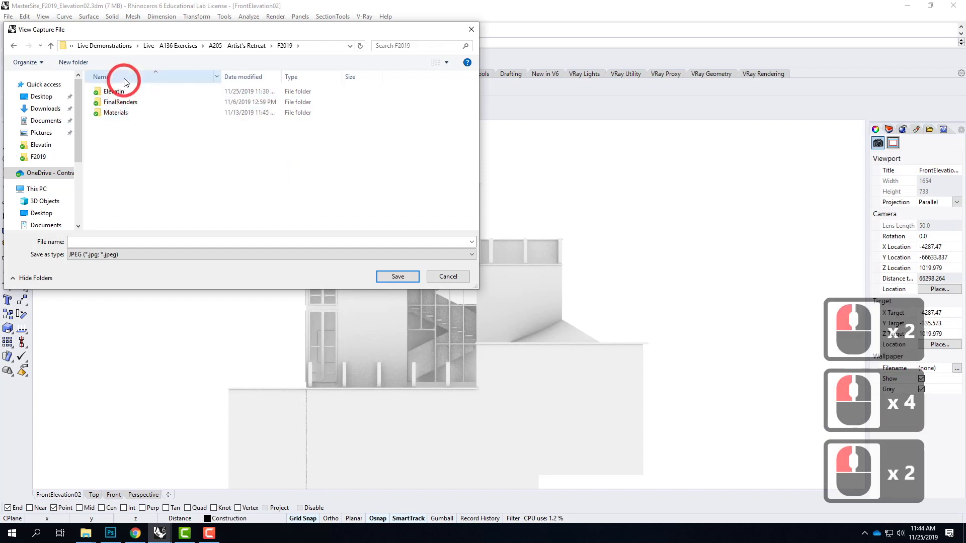
pyautogui.click(120, 94)
pyautogui.doubleClick(121, 94)
# Save the elevation capture as a JPEG named Arctic.
pyautogui.click(92, 241)
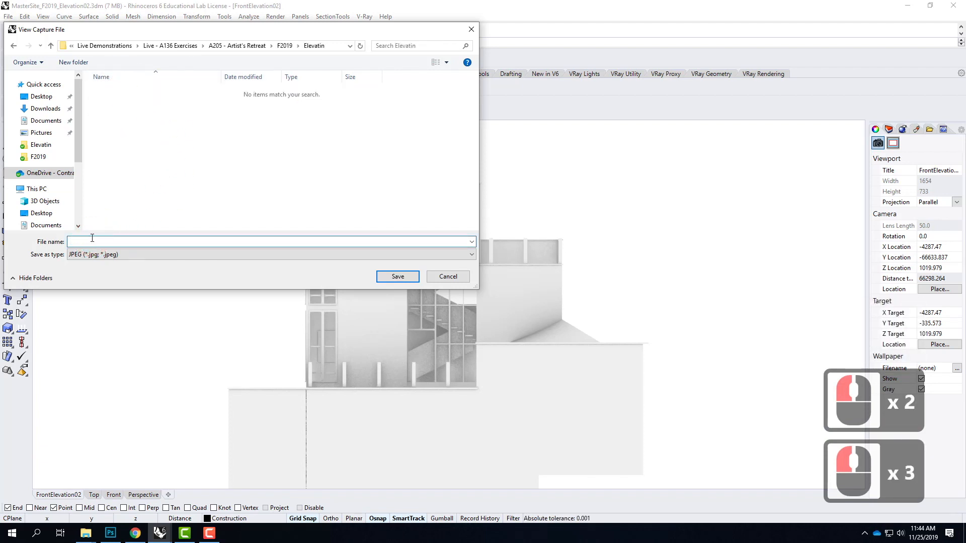
pyautogui.write('Ar')
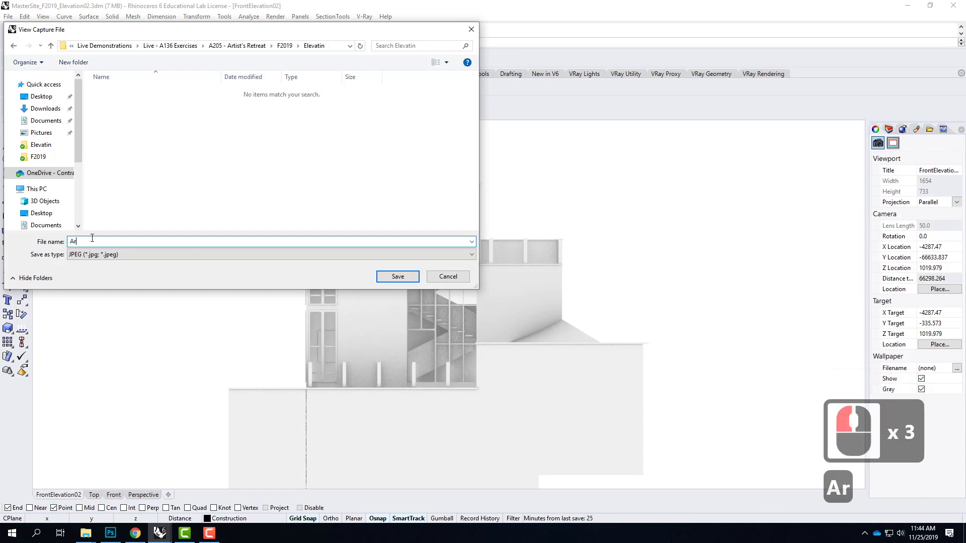
pyautogui.write('ctic')
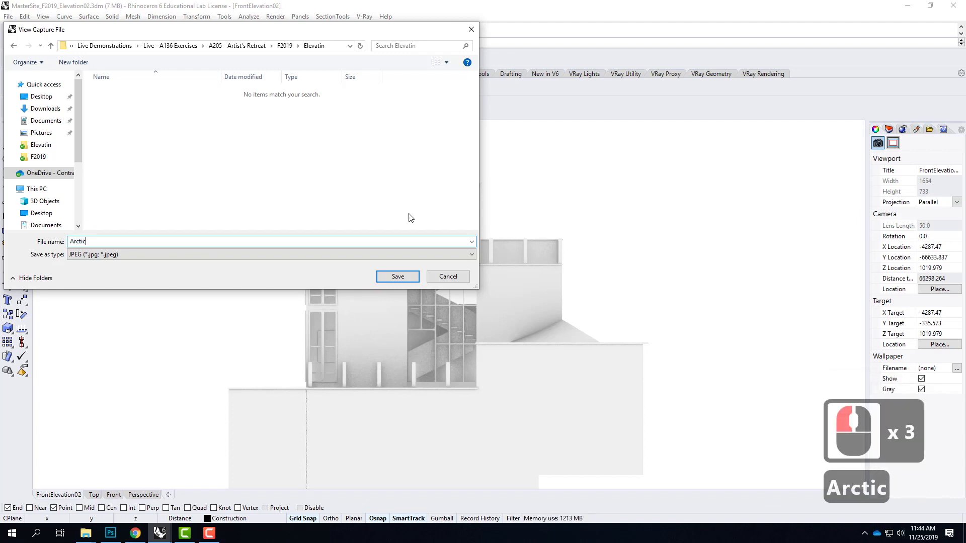
pyautogui.click(397, 277)
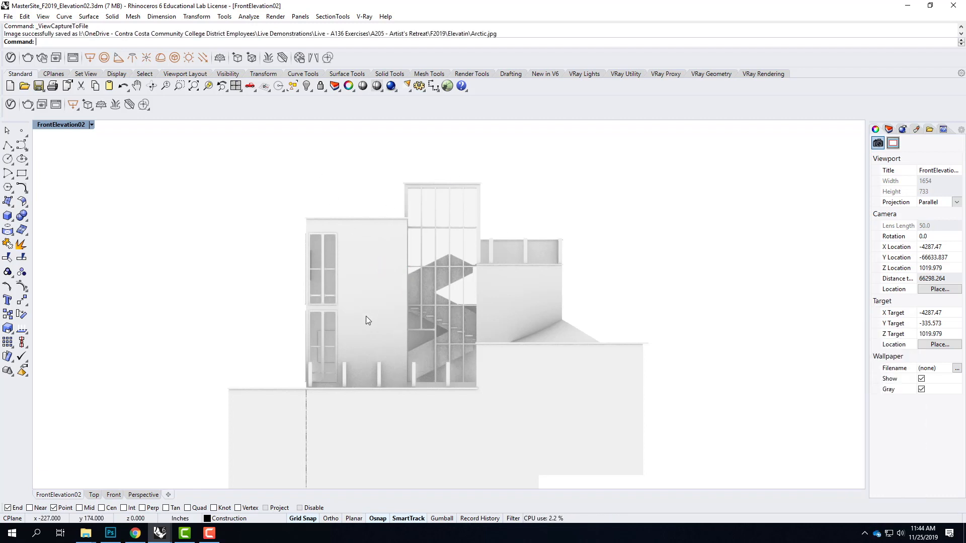
# Bring up the V-Ray frame buffer with the shadow render and reposition its window slightly higher over the viewport.
pyautogui.click(55, 105)
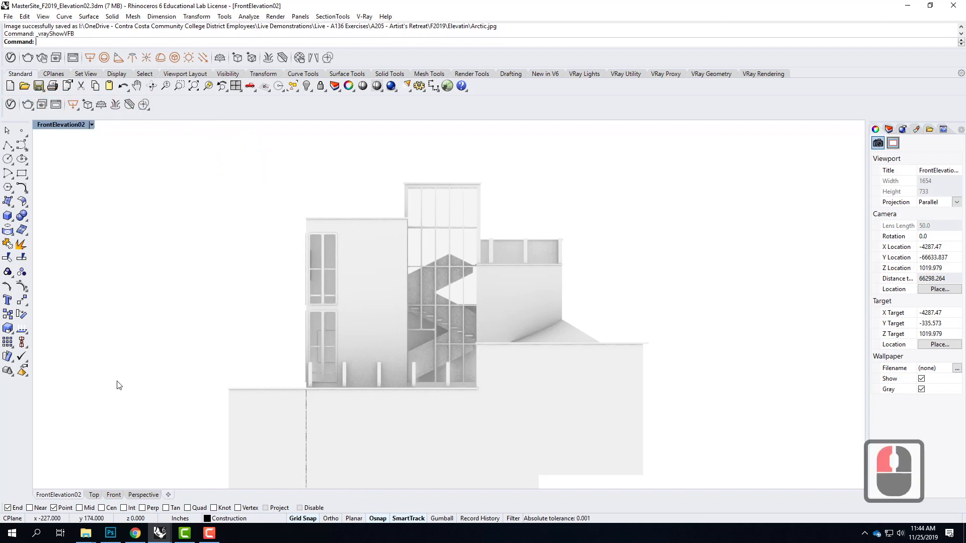
pyautogui.click(161, 534)
pyautogui.click(205, 486)
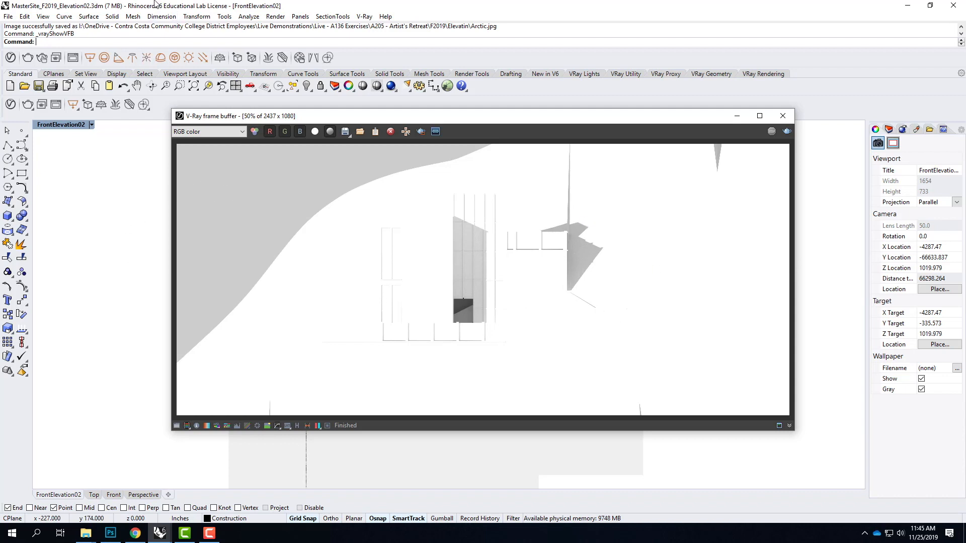
pyautogui.click(173, 8)
pyautogui.click(397, 352)
pyautogui.click(423, 200)
pyautogui.click(667, 128)
pyautogui.click(675, 115)
pyautogui.moveTo(677, 120); pyautogui.dragTo(670, 94)
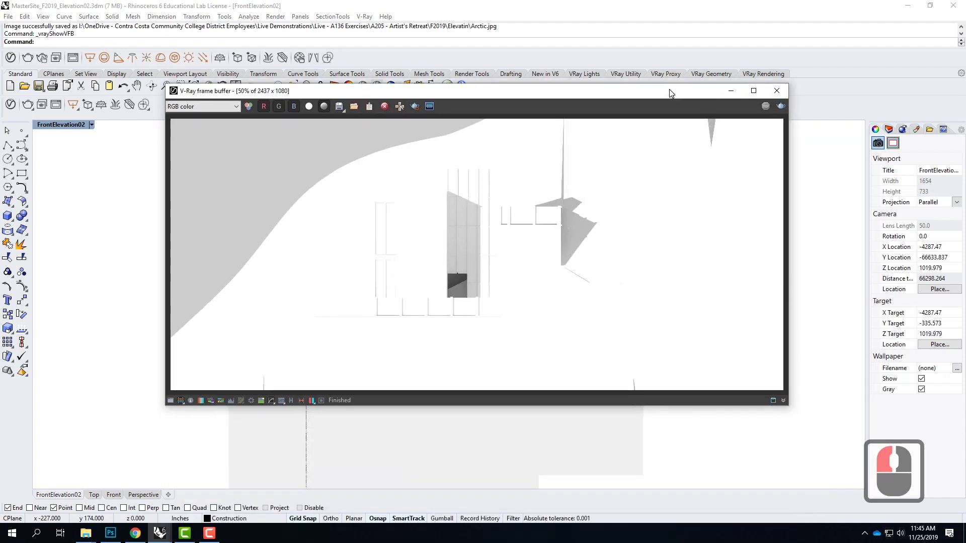
pyautogui.click(572, 207)
# Save the rendered image from the frame buffer as a JPEG named Shadows in the Elevatin folder.
pyautogui.click(340, 106)
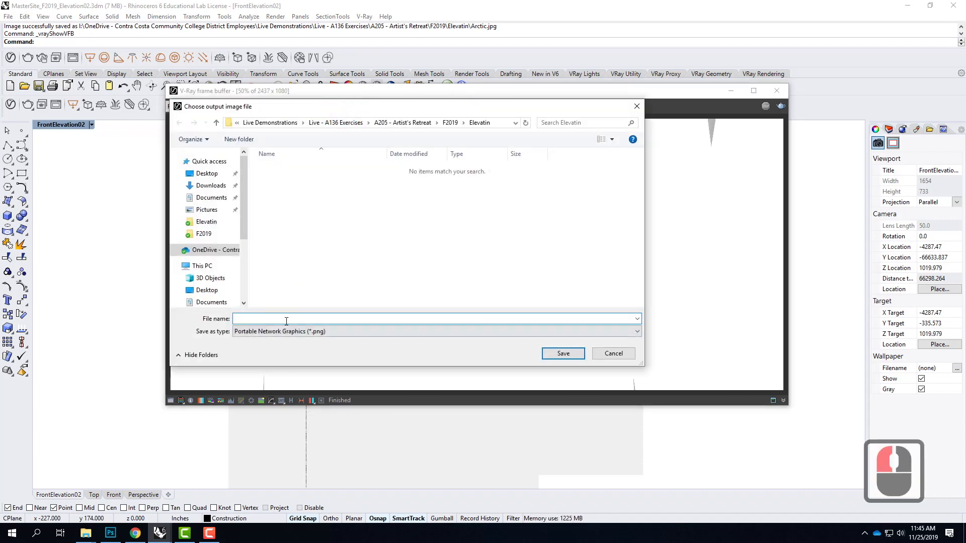
pyautogui.click(258, 331)
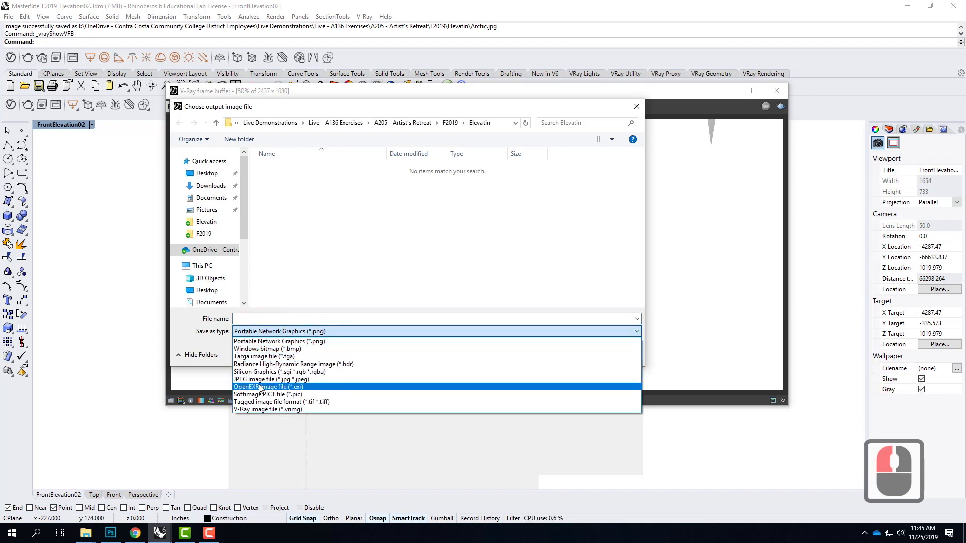
pyautogui.click(262, 380)
pyautogui.click(241, 318)
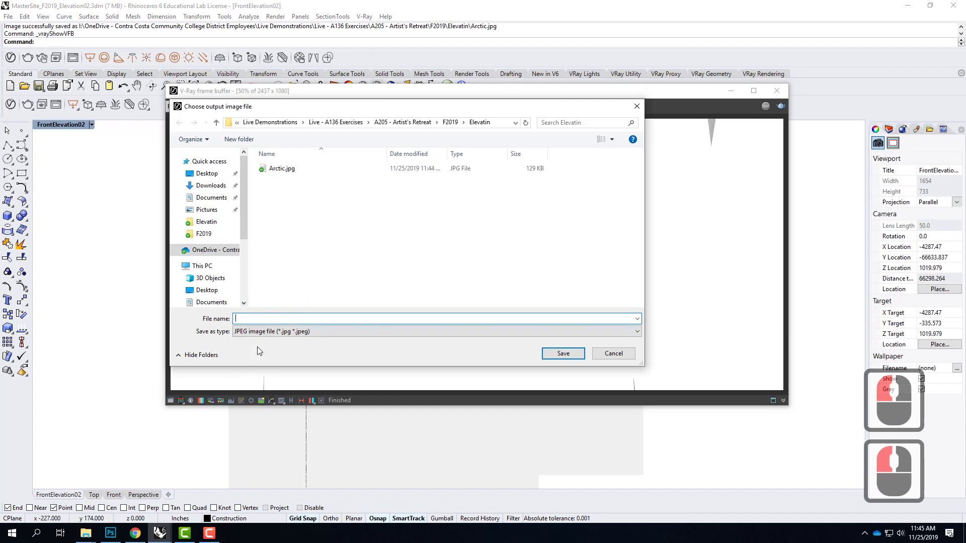
pyautogui.write('Sha')
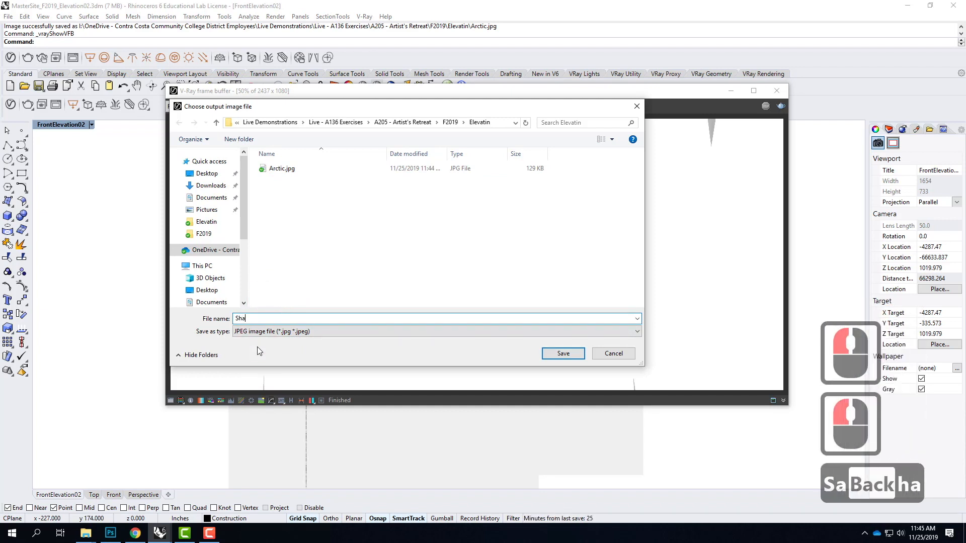
pyautogui.write('dows')
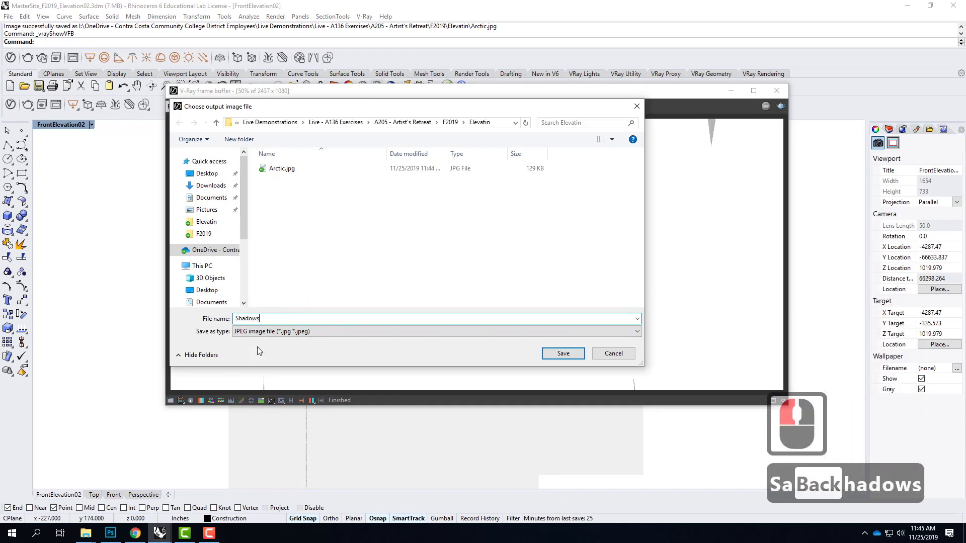
pyautogui.click(574, 357)
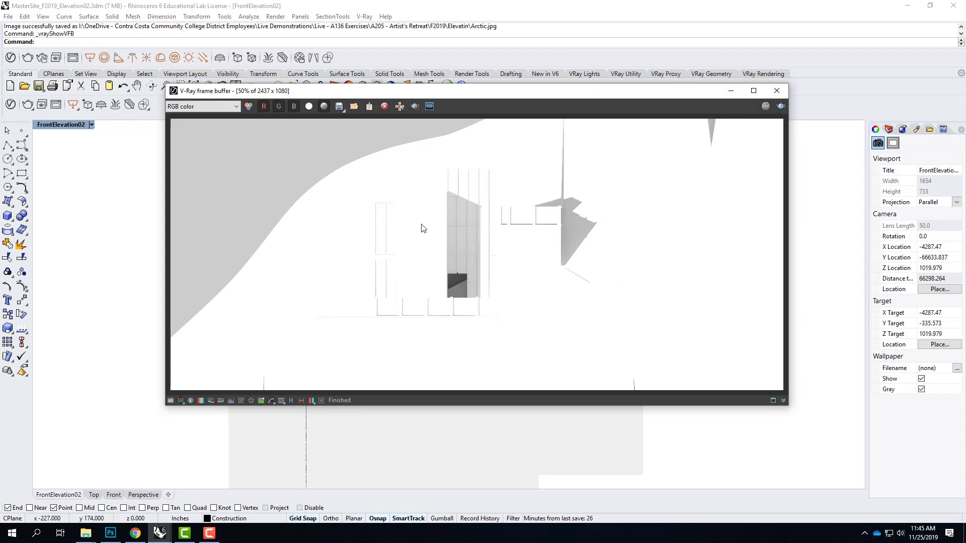
# Minimize the frame buffer and Rhino, and launch Adobe Illustrator 2019 from the desktop's ADOBE folder.
pyautogui.click(731, 91)
pyautogui.click(391, 278)
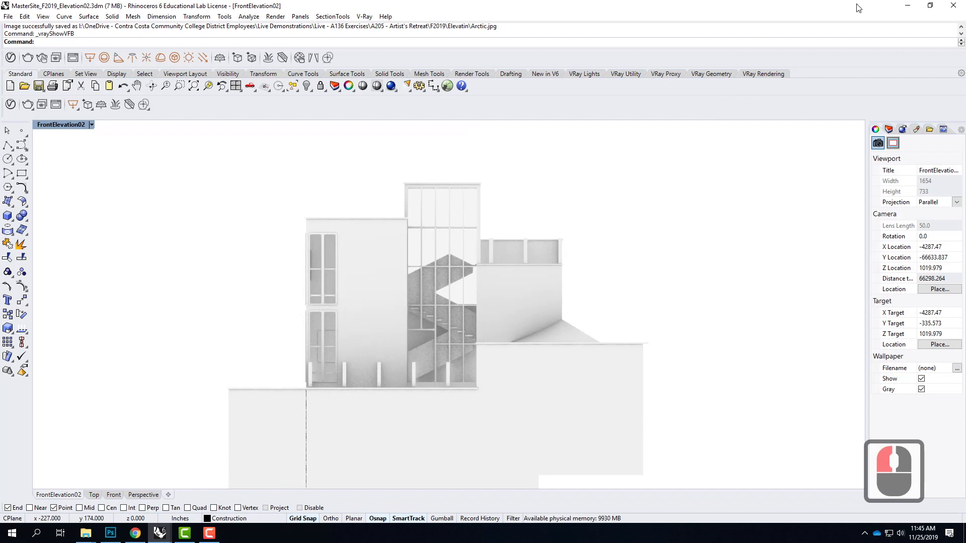
pyautogui.click(910, 6)
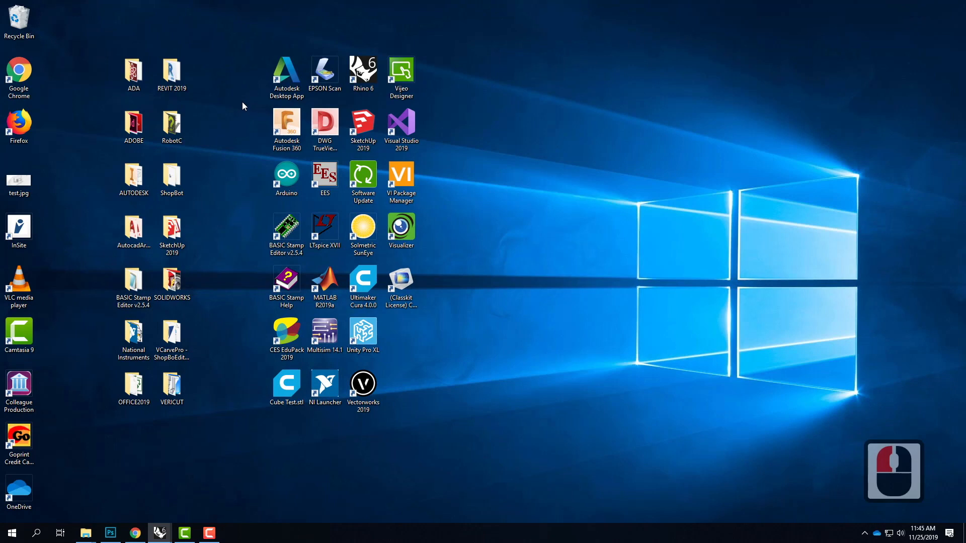
pyautogui.doubleClick(134, 127)
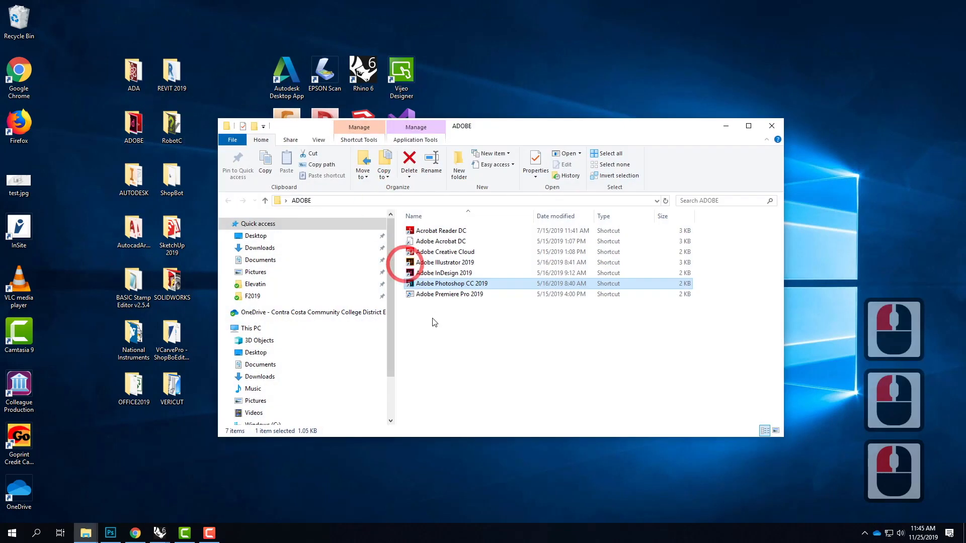
pyautogui.doubleClick(445, 263)
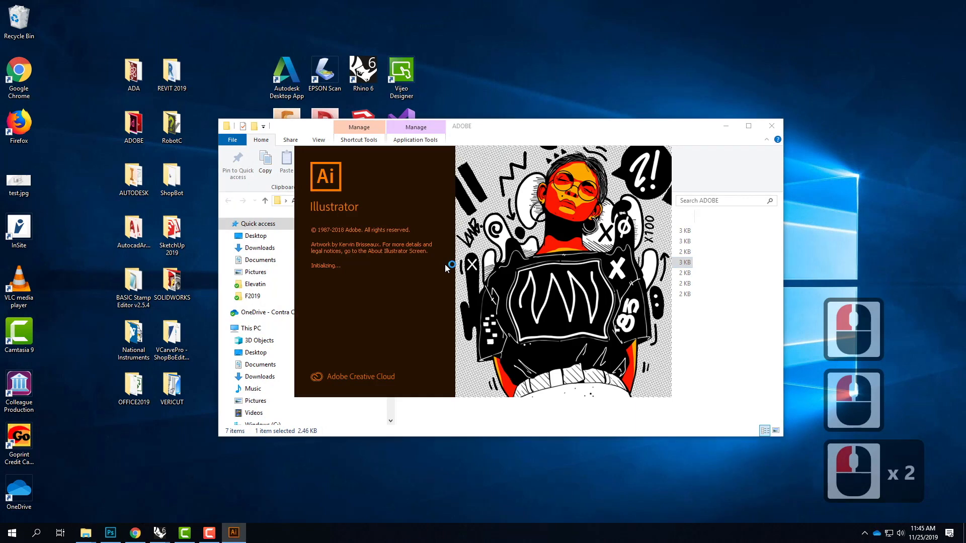
# Switch to Chrome and review the Assembly 10.8 elevation tutorial's Illustrator instructions, from opening the exported file to adjusting contour lines.
pyautogui.click(136, 535)
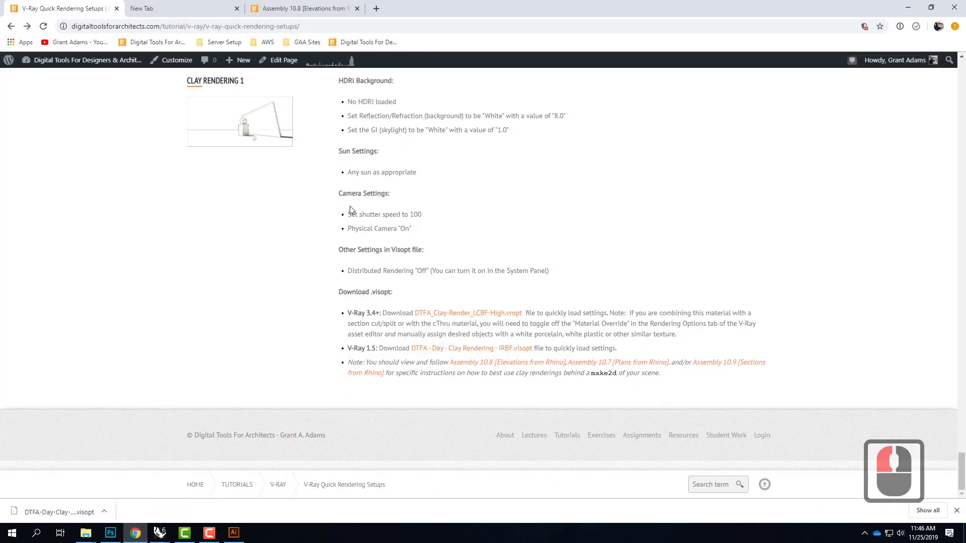
pyautogui.click(327, 9)
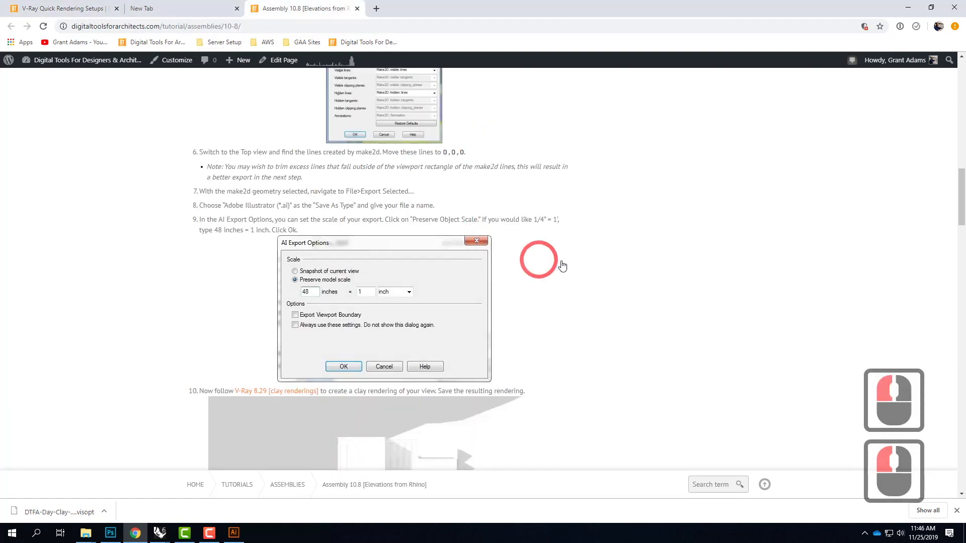
pyautogui.scroll(-4, 543, 262)
pyautogui.scroll(-5, 561, 267)
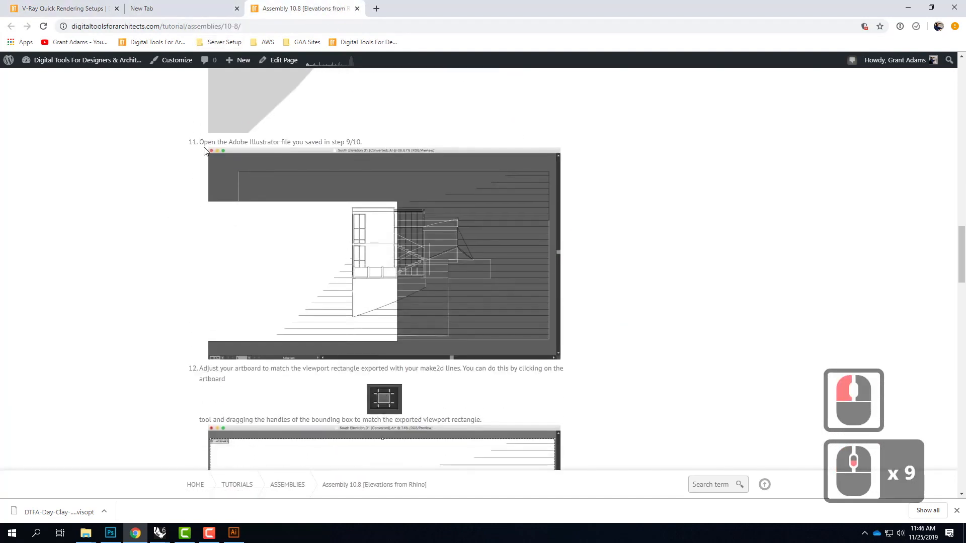
pyautogui.scroll(-2, 302, 317)
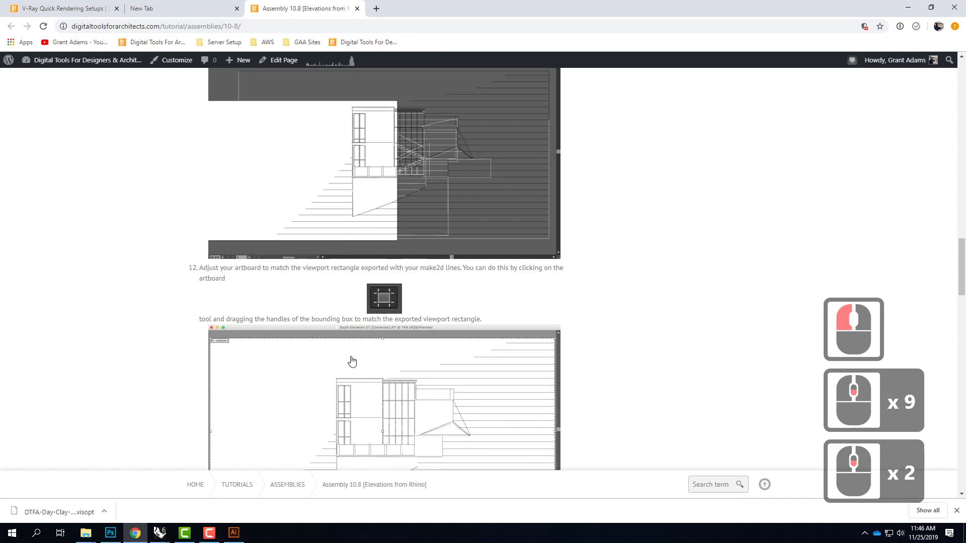
pyautogui.scroll(-5, 351, 361)
pyautogui.scroll(-5, 454, 372)
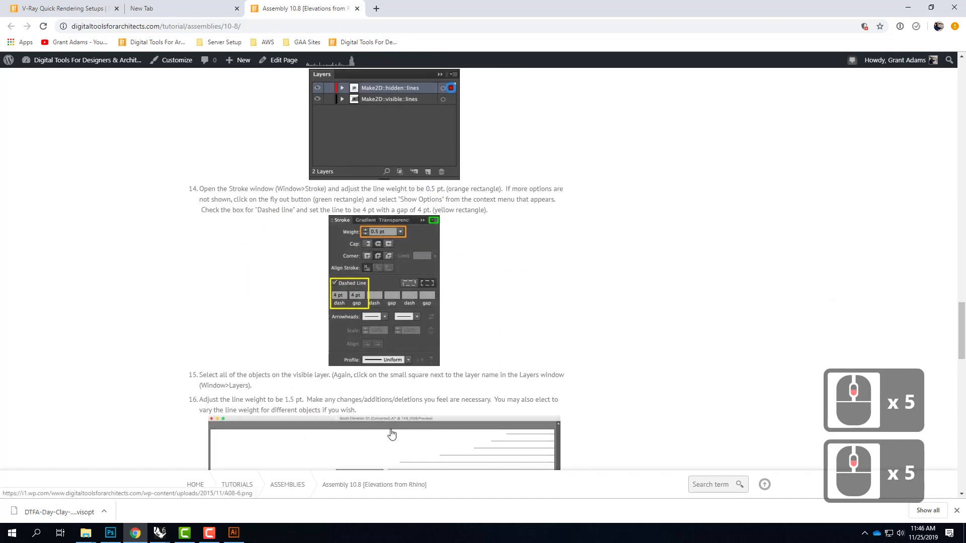
pyautogui.scroll(-9, 489, 433)
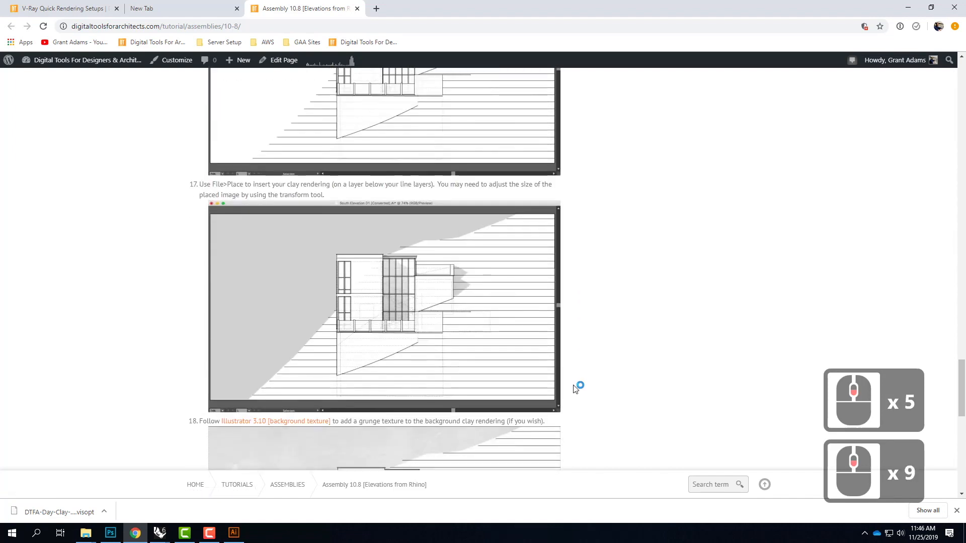
pyautogui.scroll(-4, 602, 352)
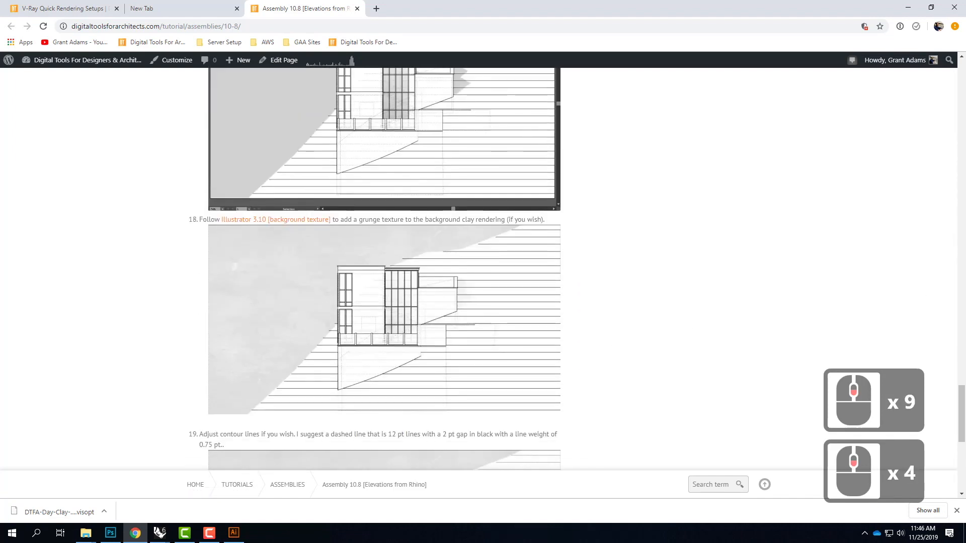
# Return to Illustrator and browse for a file to open in OneDrive's Live Demonstrations > Live - A136 Exercises > A205 - Artist's Retreat folder.
pyautogui.click(911, 8)
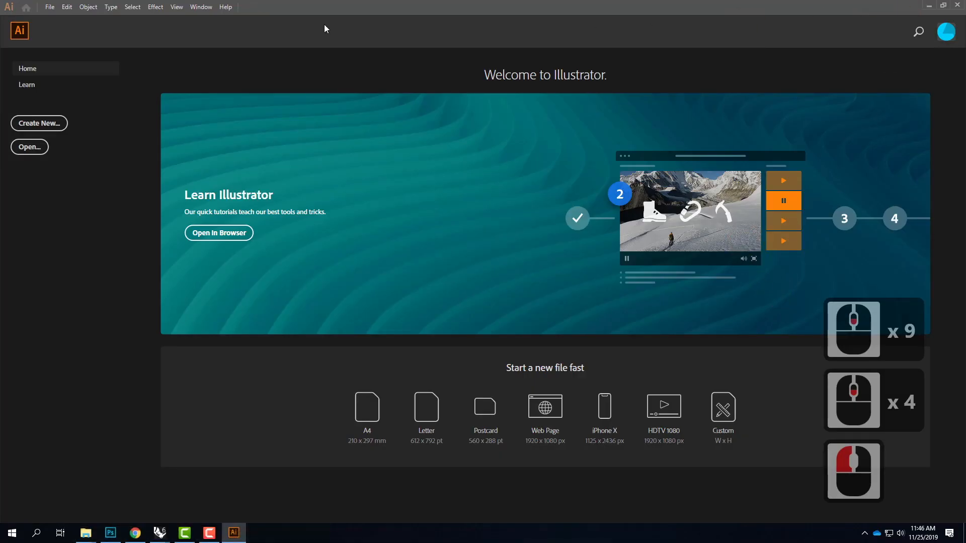
pyautogui.click(52, 11)
pyautogui.click(60, 42)
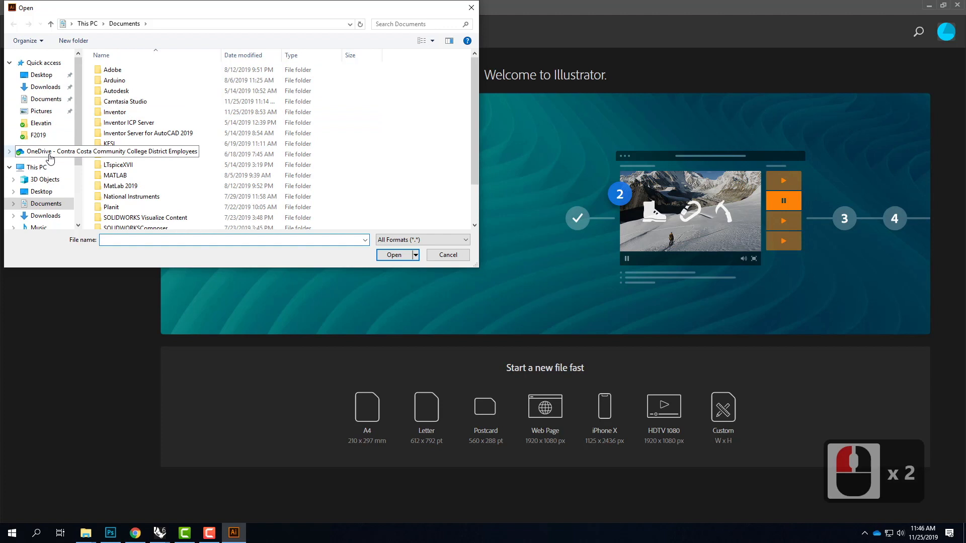
pyautogui.click(50, 154)
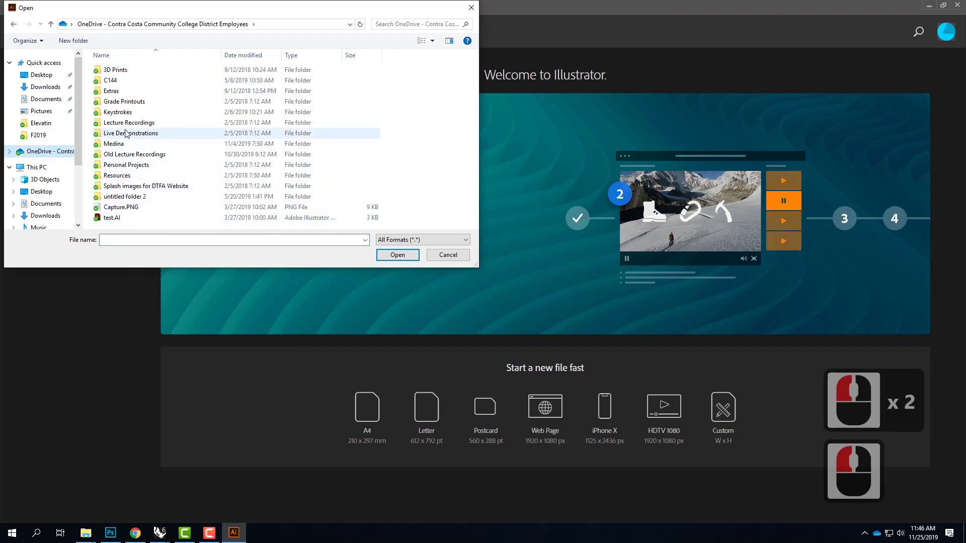
pyautogui.doubleClick(126, 133)
pyautogui.click(127, 82)
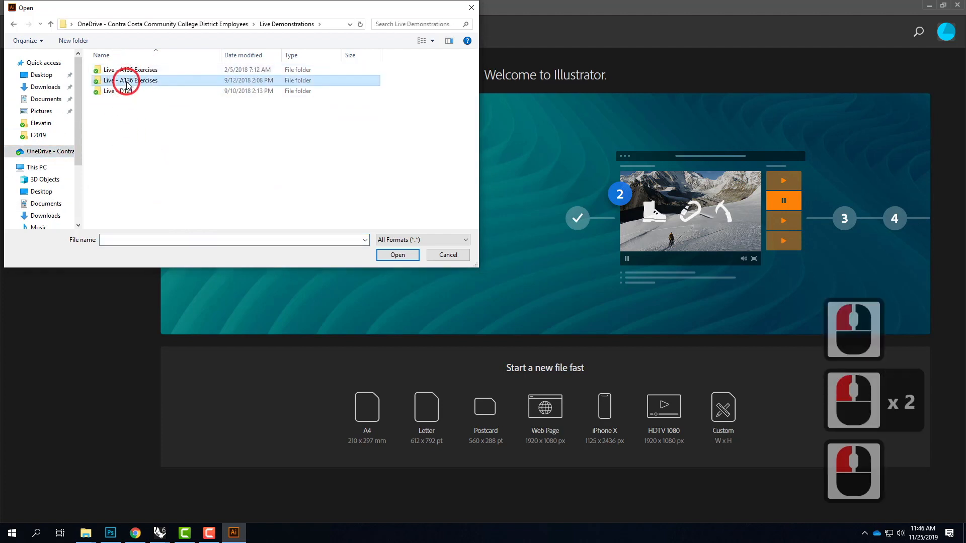
pyautogui.doubleClick(127, 82)
pyautogui.doubleClick(123, 69)
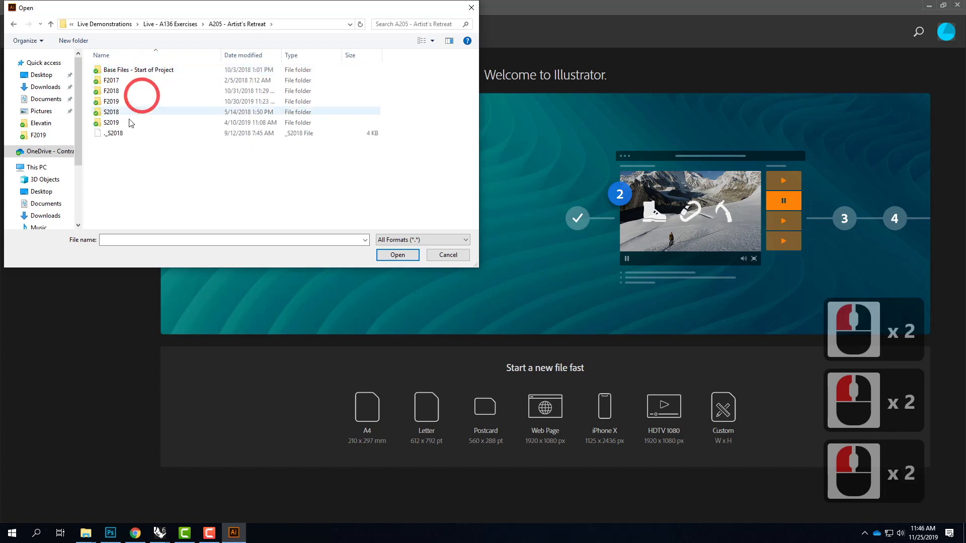
# Open the exported Elevation01.AI drawing from the Elevatin folder inside F2019.
pyautogui.doubleClick(113, 101)
pyautogui.click(115, 70)
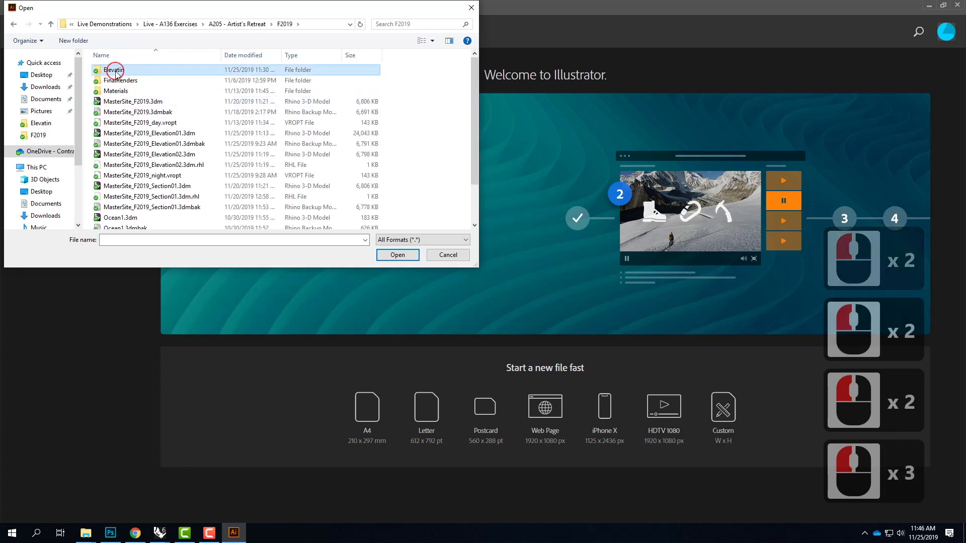
pyautogui.doubleClick(115, 70)
pyautogui.click(197, 96)
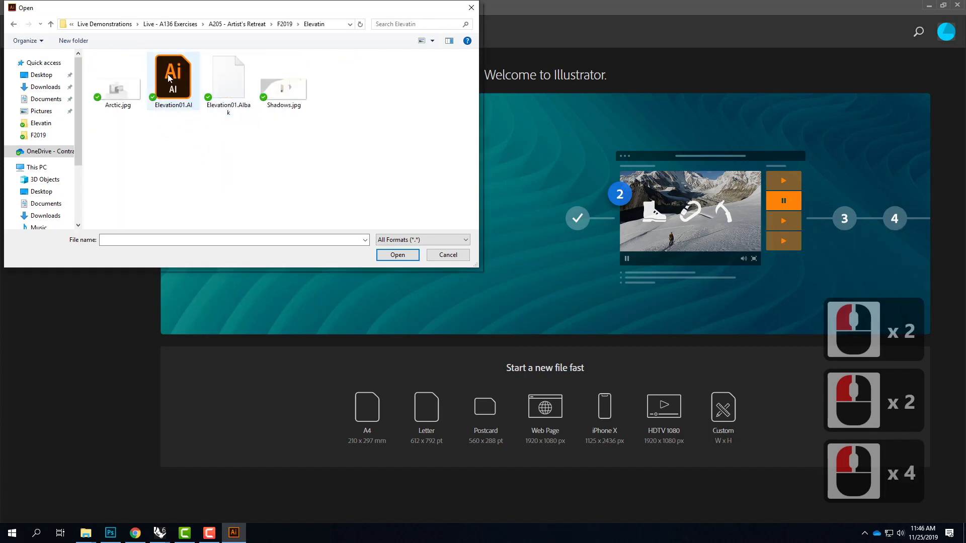
pyautogui.click(406, 256)
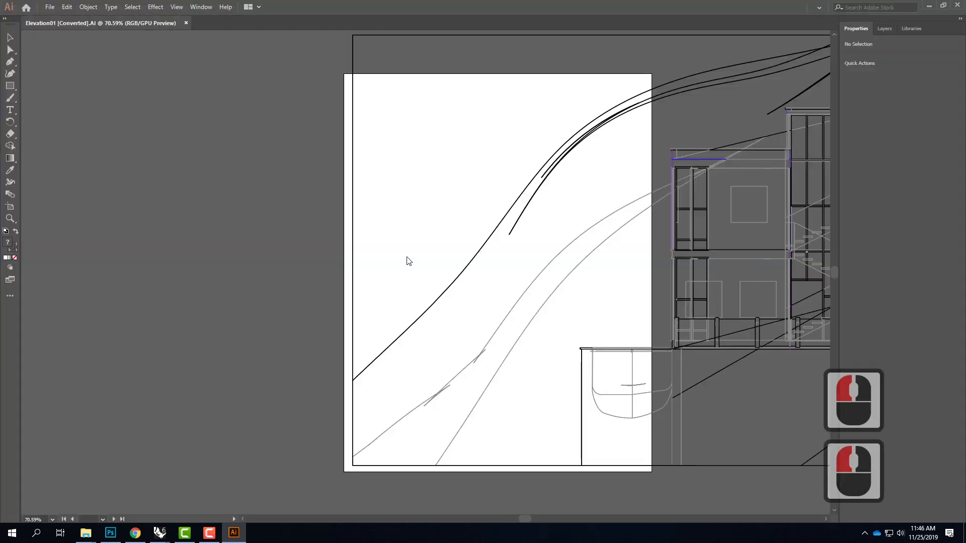
pyautogui.click(624, 153)
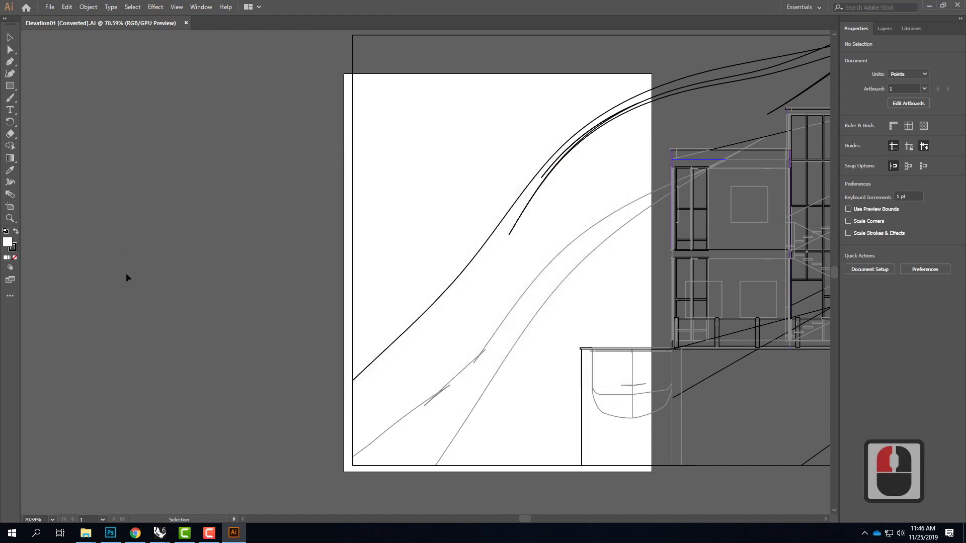
# Resize the artboard to match the drawing's viewport rectangle, about 1932 by 896 pt, and leave artboard editing.
pyautogui.hotkey('ctrl', '-')
pyautogui.hotkey('ctrl', '-')
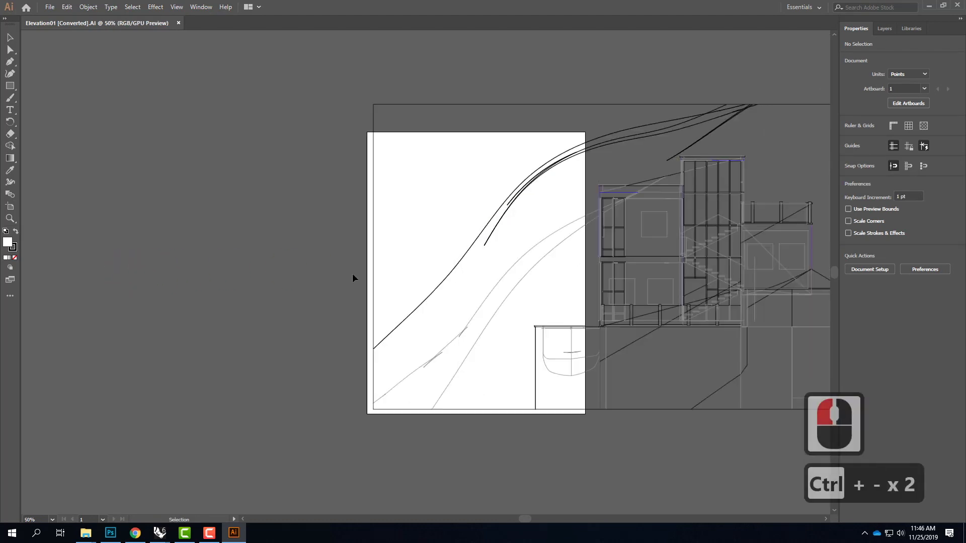
pyautogui.moveTo(598, 218); pyautogui.dragTo(375, 222)
pyautogui.click(399, 105)
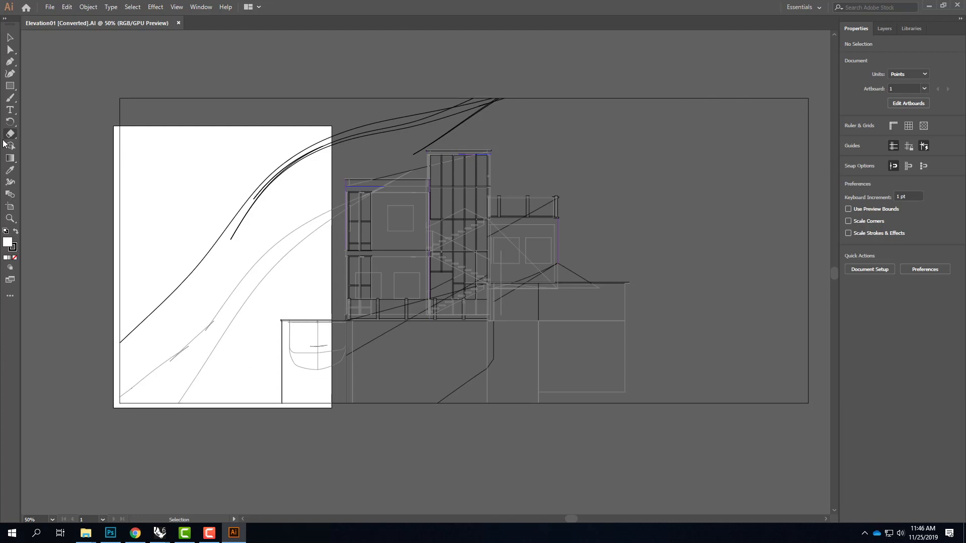
pyautogui.click(10, 207)
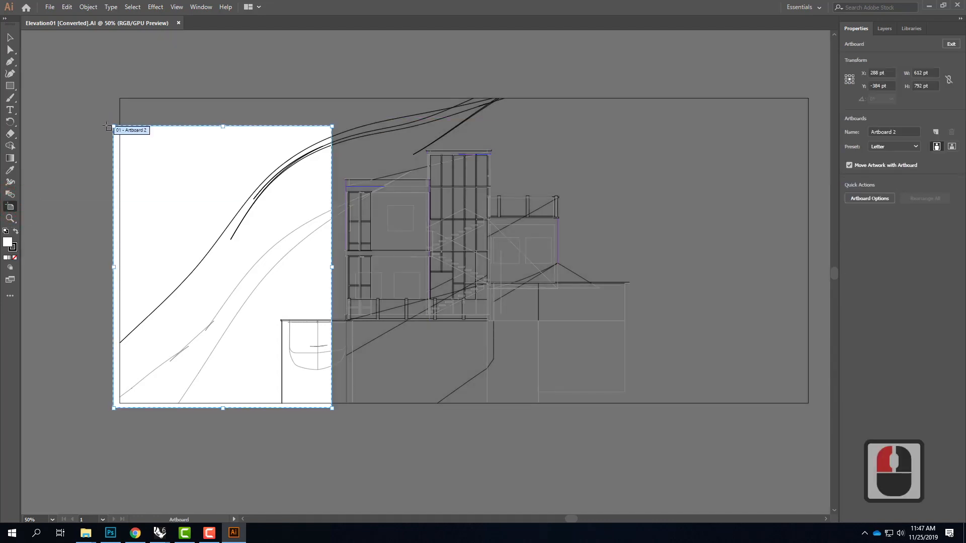
pyautogui.moveTo(114, 126); pyautogui.dragTo(119, 98)
pyautogui.moveTo(333, 409)
pyautogui.mouseDown()
pyautogui.moveTo(802, 386)
pyautogui.moveTo(809, 403)
pyautogui.mouseUp()
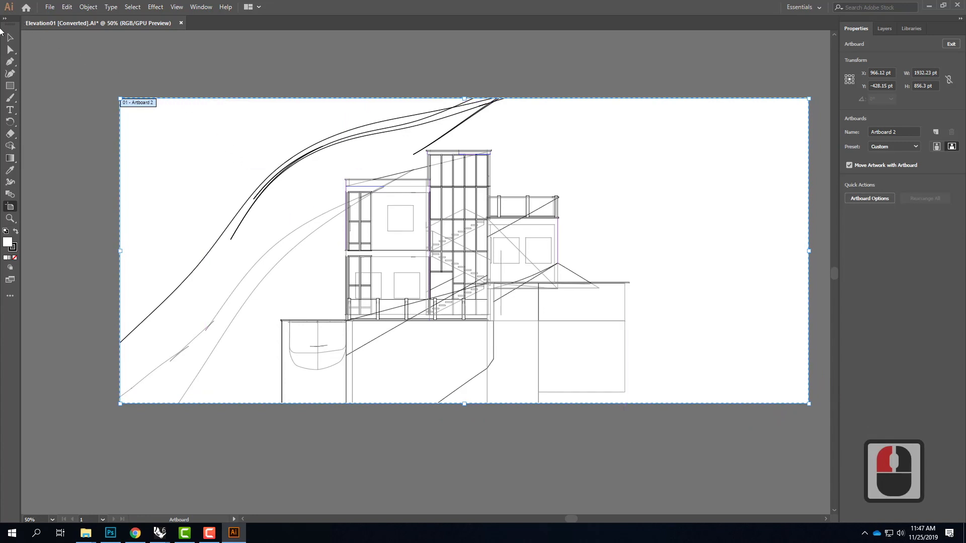
pyautogui.click(10, 38)
pyautogui.click(395, 169)
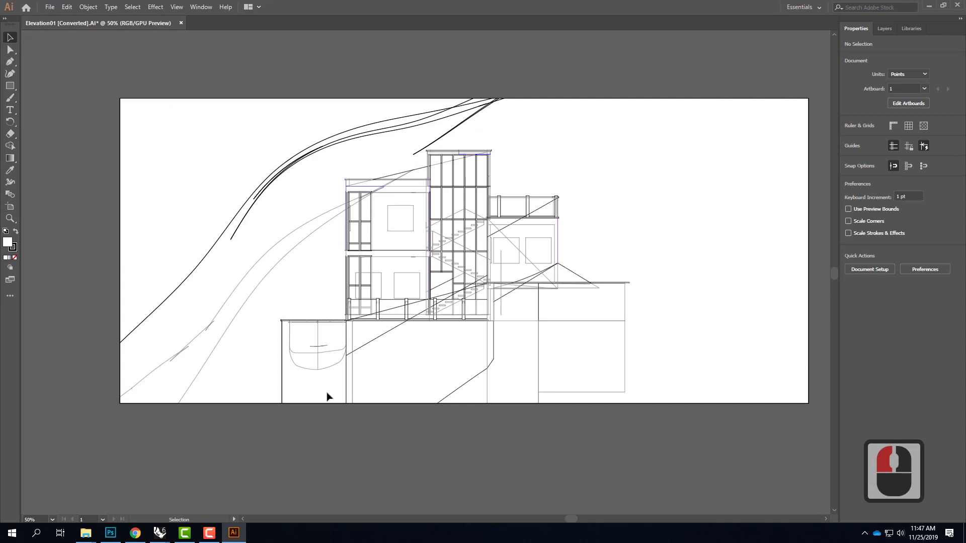
# Show the layer list wide enough to read the long layer names, and add a new layer named Visible.
pyautogui.click(884, 29)
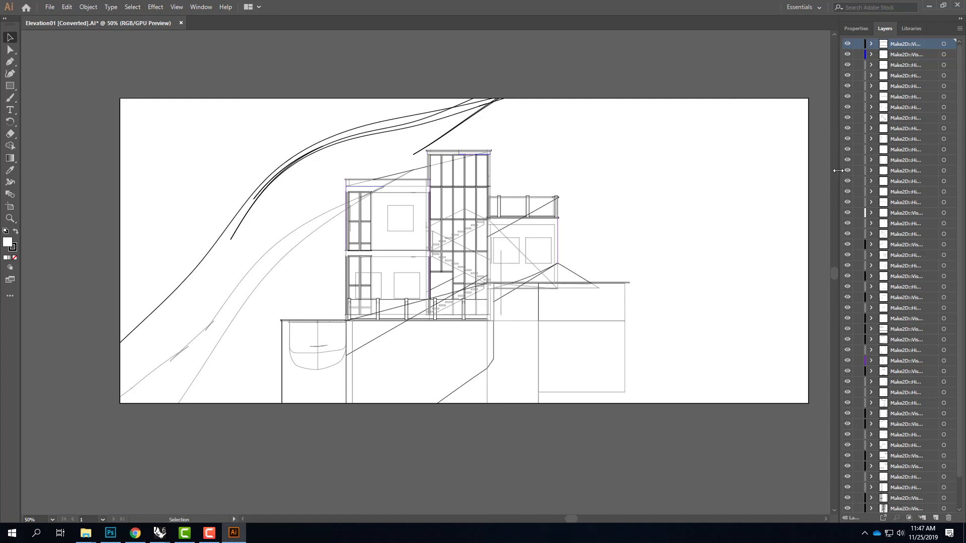
pyautogui.moveTo(839, 183); pyautogui.dragTo(727, 182)
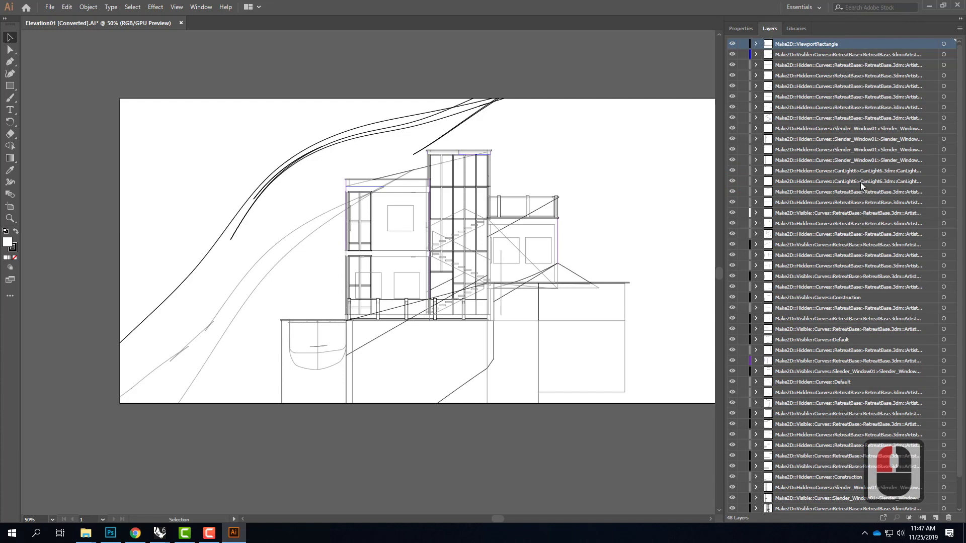
pyautogui.click(806, 55)
pyautogui.click(805, 66)
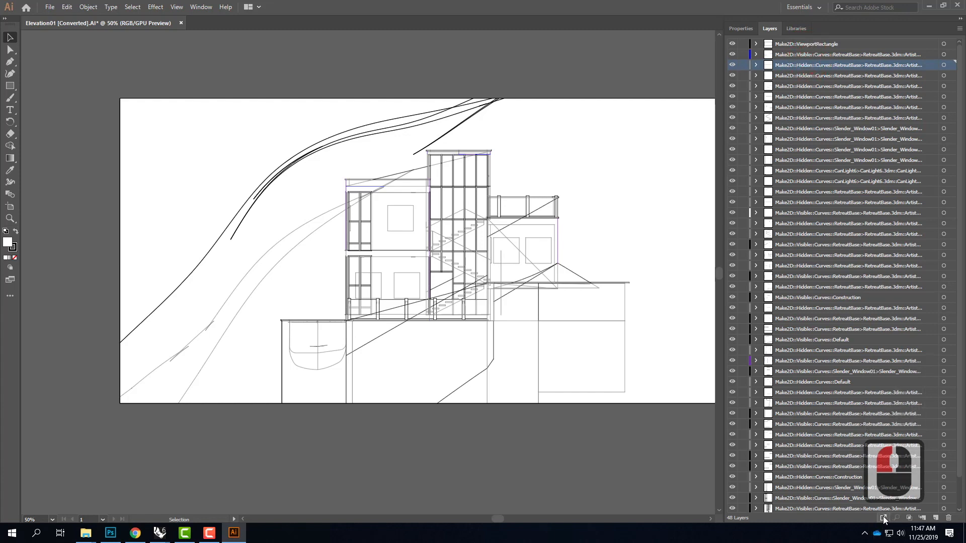
pyautogui.click(937, 519)
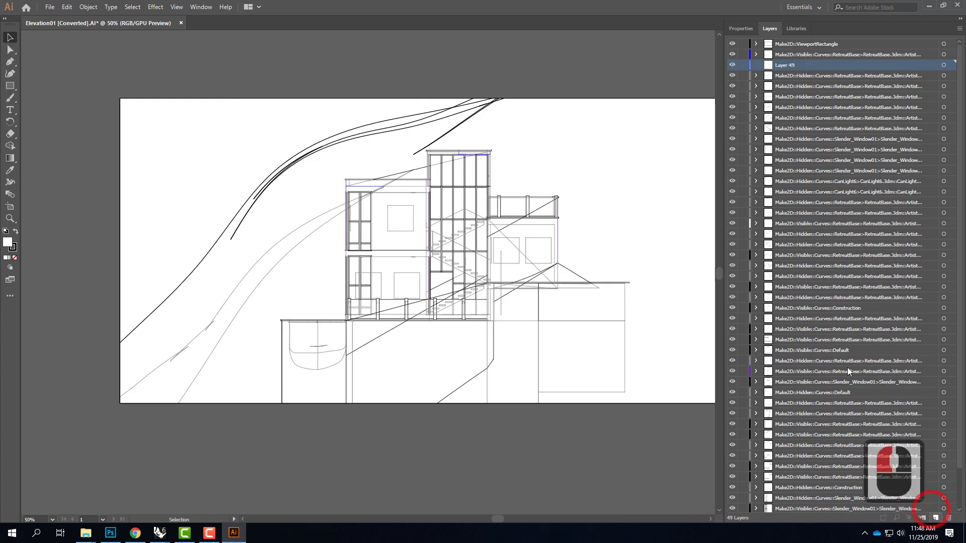
pyautogui.doubleClick(783, 66)
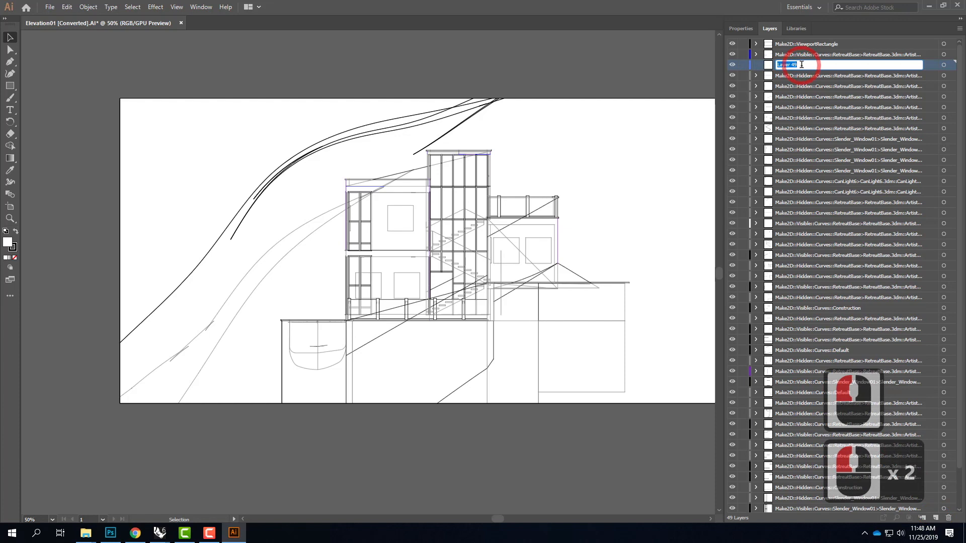
pyautogui.write('Visible')
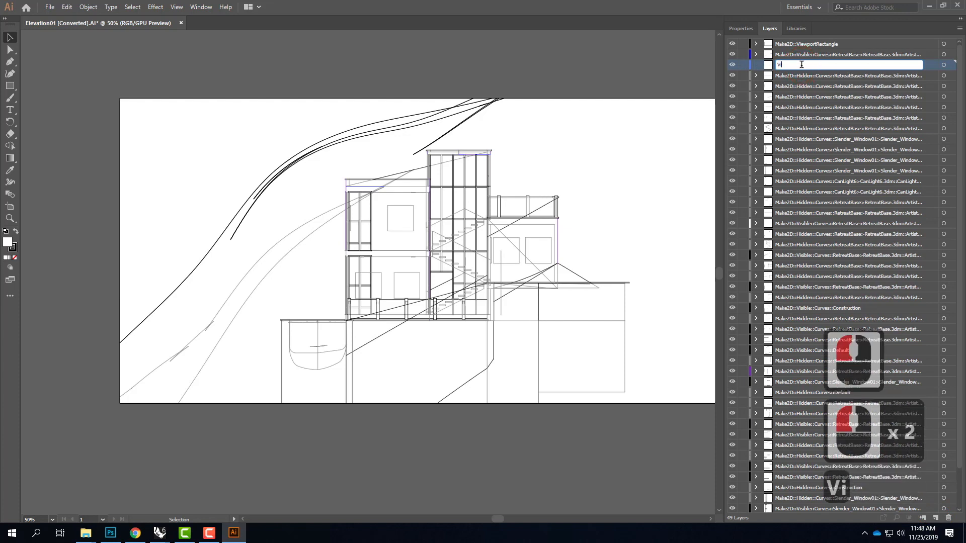
pyautogui.press('Return')
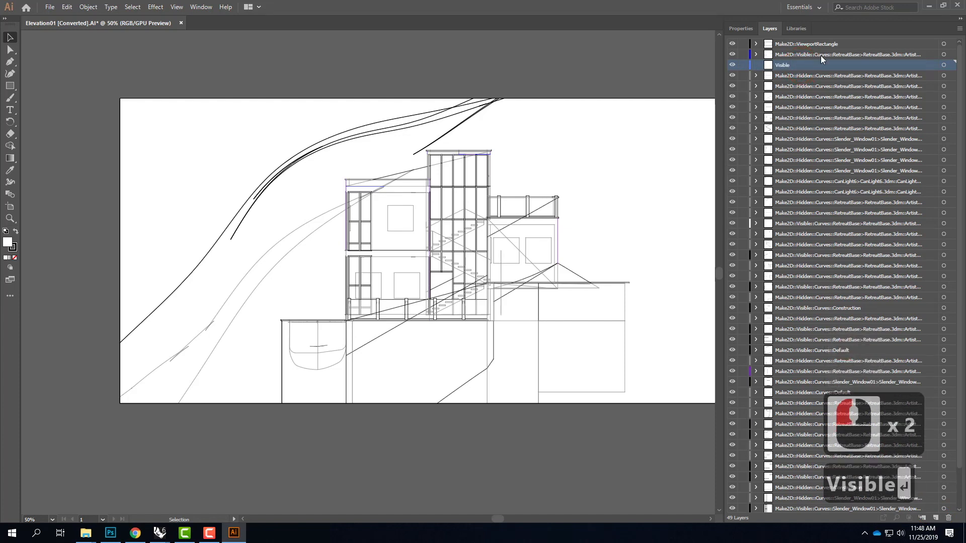
# Move the Make2D::Visible curve layers, including the terrain and scene silhouette layers, into the Visible layer and collapse it.
pyautogui.click(820, 55)
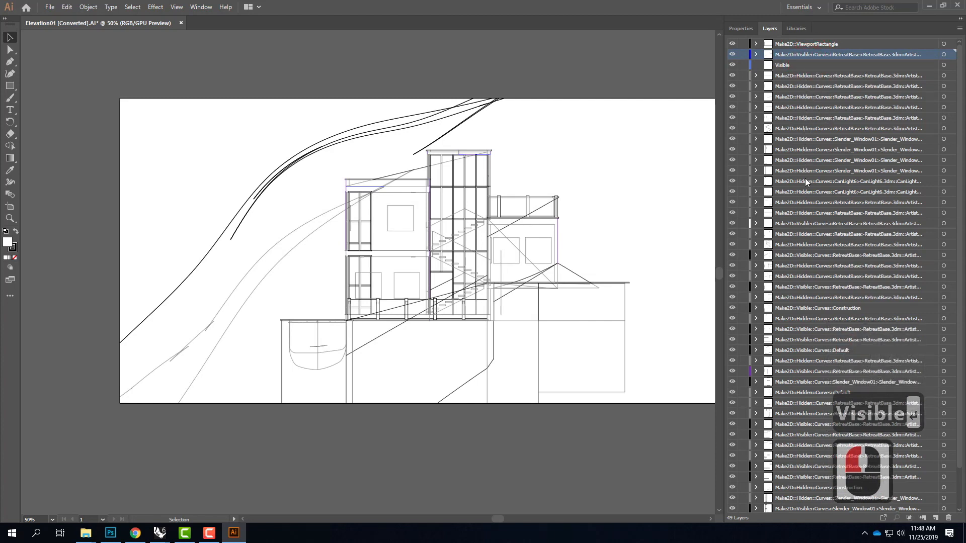
pyautogui.keyDown('ctrl'); pyautogui.click(800, 223); pyautogui.keyUp('ctrl')
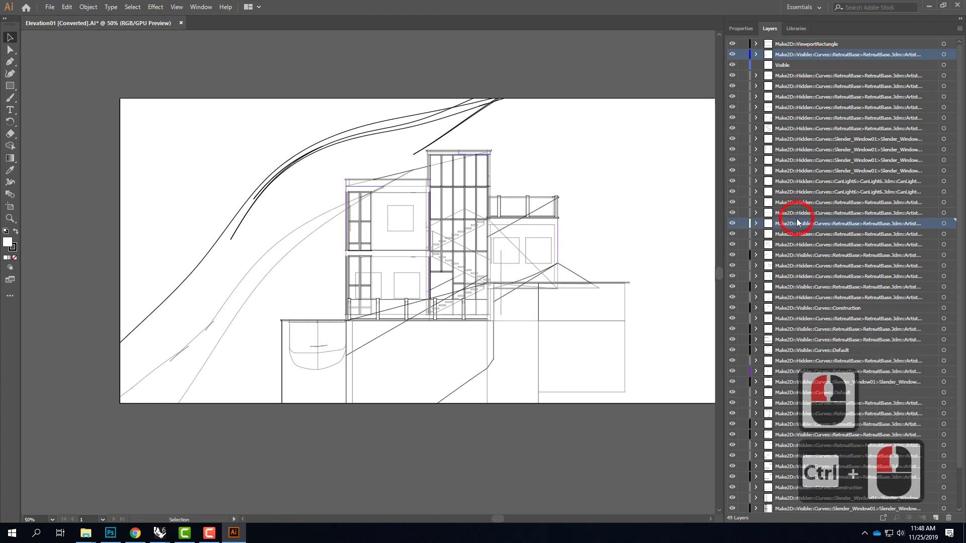
pyautogui.keyDown('ctrl'); pyautogui.click(804, 255); pyautogui.keyUp('ctrl')
pyautogui.keyDown('ctrl'); pyautogui.click(807, 286); pyautogui.keyUp('ctrl')
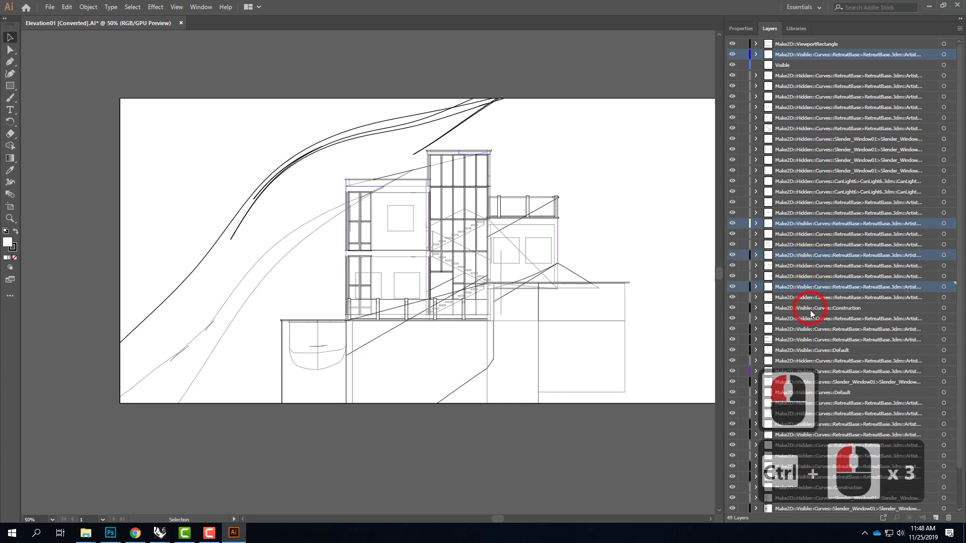
pyautogui.keyDown('ctrl'); pyautogui.click(807, 308); pyautogui.keyUp('ctrl')
pyautogui.keyDown('ctrl'); pyautogui.click(806, 330); pyautogui.keyUp('ctrl')
pyautogui.keyDown('ctrl'); pyautogui.click(807, 339); pyautogui.keyUp('ctrl')
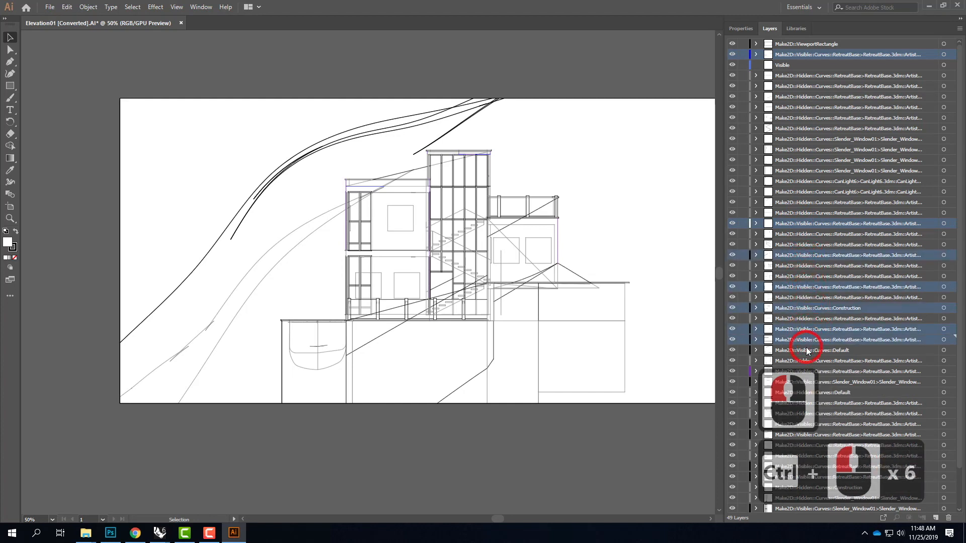
pyautogui.keyDown('ctrl'); pyautogui.click(807, 351); pyautogui.keyUp('ctrl')
pyautogui.keyDown('ctrl'); pyautogui.click(805, 372); pyautogui.keyUp('ctrl')
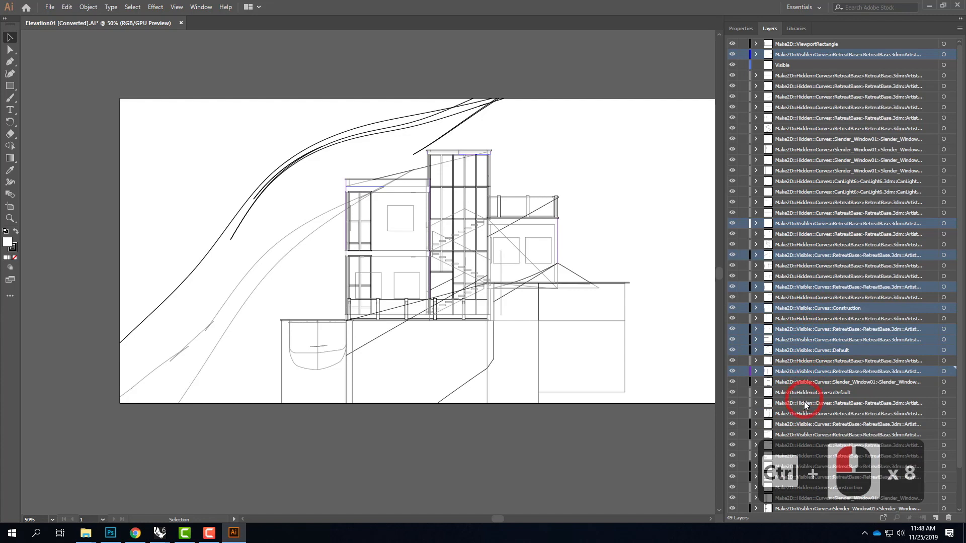
pyautogui.keyDown('ctrl'); pyautogui.click(805, 382); pyautogui.keyUp('ctrl')
pyautogui.scroll(-11, 838, 337)
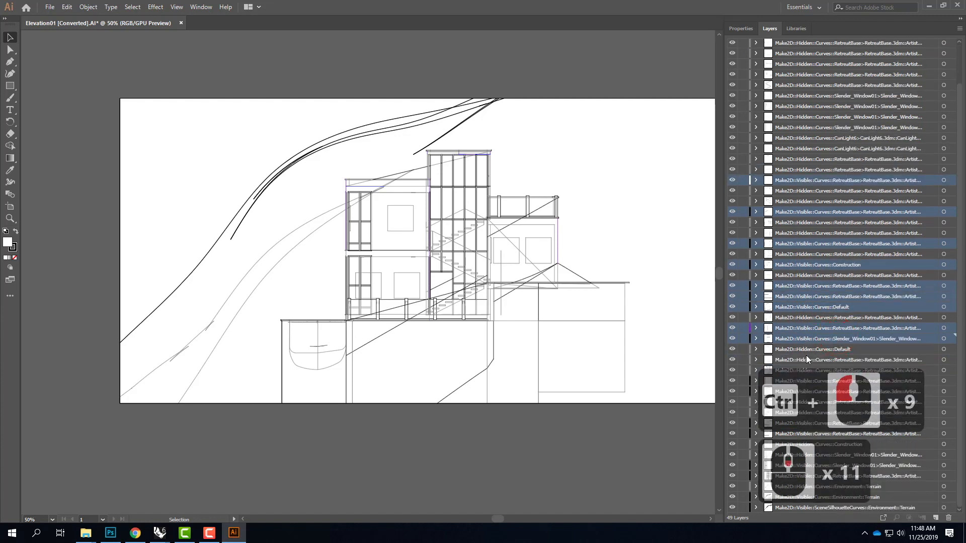
pyautogui.keyDown('ctrl'); pyautogui.click(804, 381); pyautogui.keyUp('ctrl')
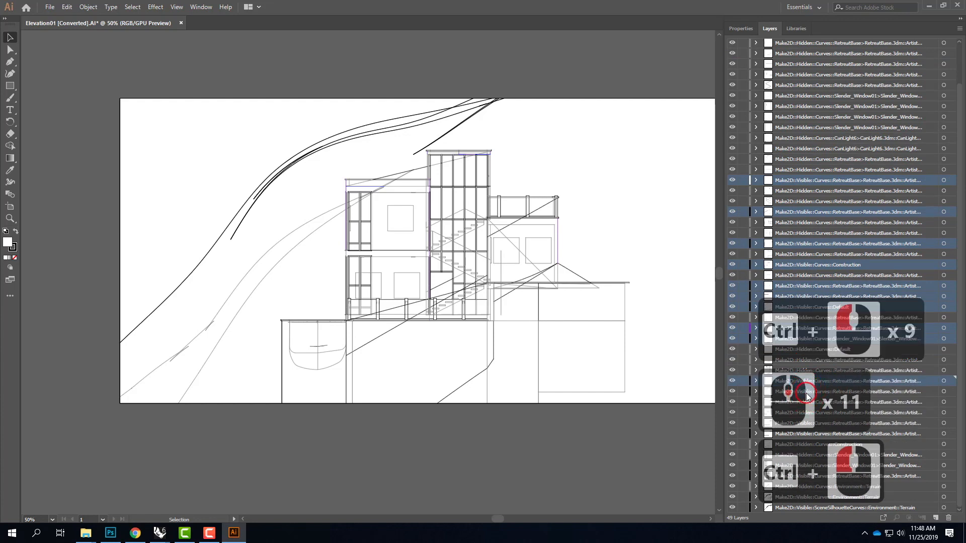
pyautogui.keyDown('ctrl'); pyautogui.click(806, 394); pyautogui.keyUp('ctrl')
pyautogui.keyDown('ctrl'); pyautogui.click(808, 435); pyautogui.keyUp('ctrl')
pyautogui.keyDown('ctrl'); pyautogui.click(804, 477); pyautogui.keyUp('ctrl')
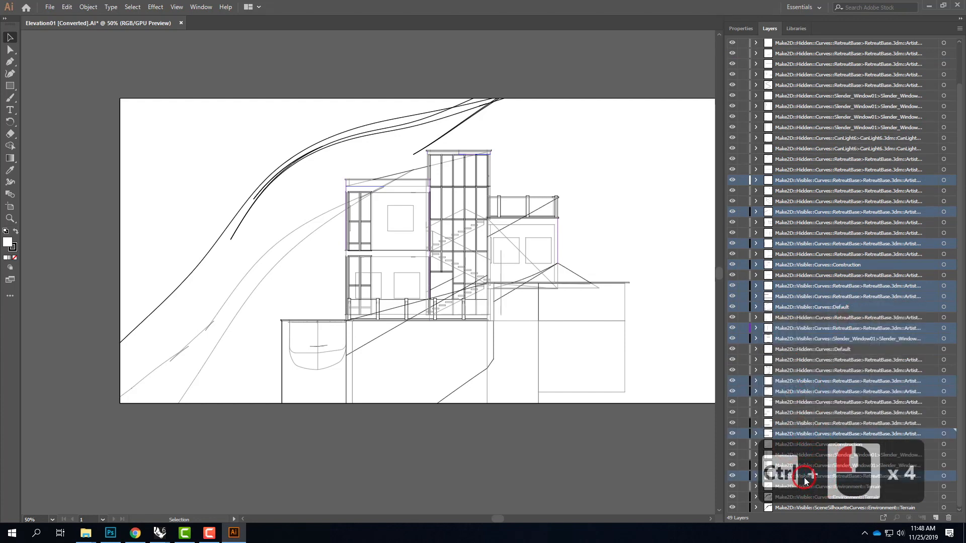
pyautogui.keyDown('ctrl'); pyautogui.click(805, 497); pyautogui.keyUp('ctrl')
pyautogui.keyDown('ctrl'); pyautogui.click(808, 507); pyautogui.keyUp('ctrl')
pyautogui.scroll(7, 873, 285)
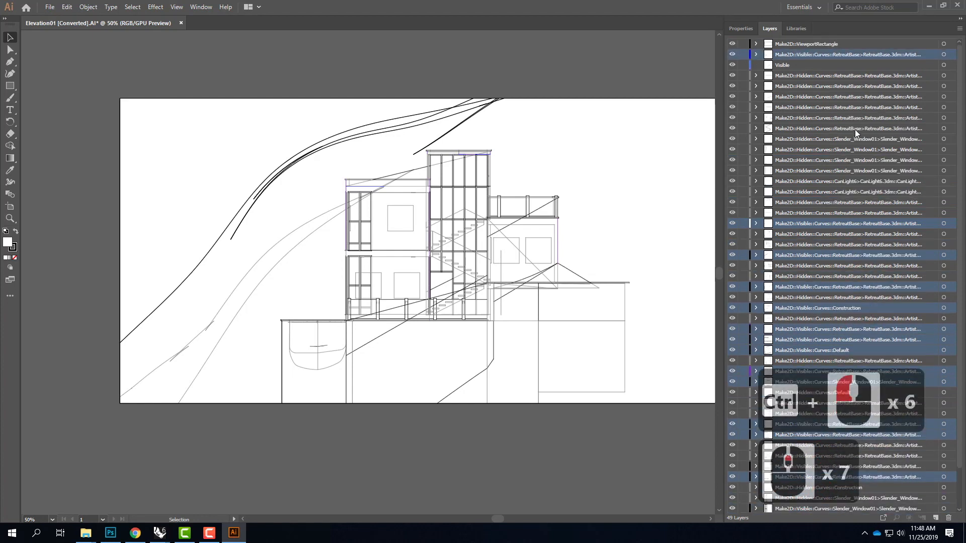
pyautogui.moveTo(803, 224); pyautogui.dragTo(782, 65)
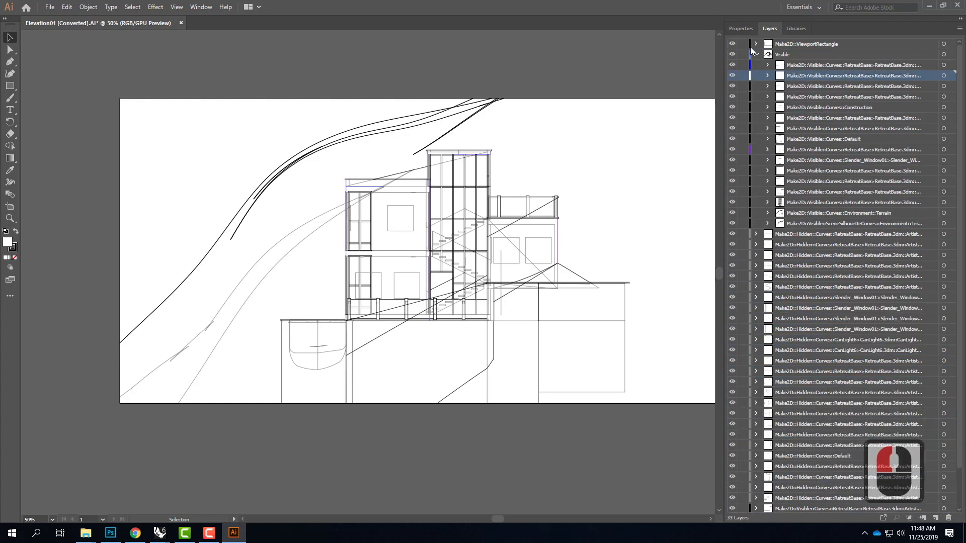
pyautogui.click(757, 54)
# Move the leftover Make2D::Visible Slender_Window01 layer into the Visible layer and collapse it.
pyautogui.click(797, 53)
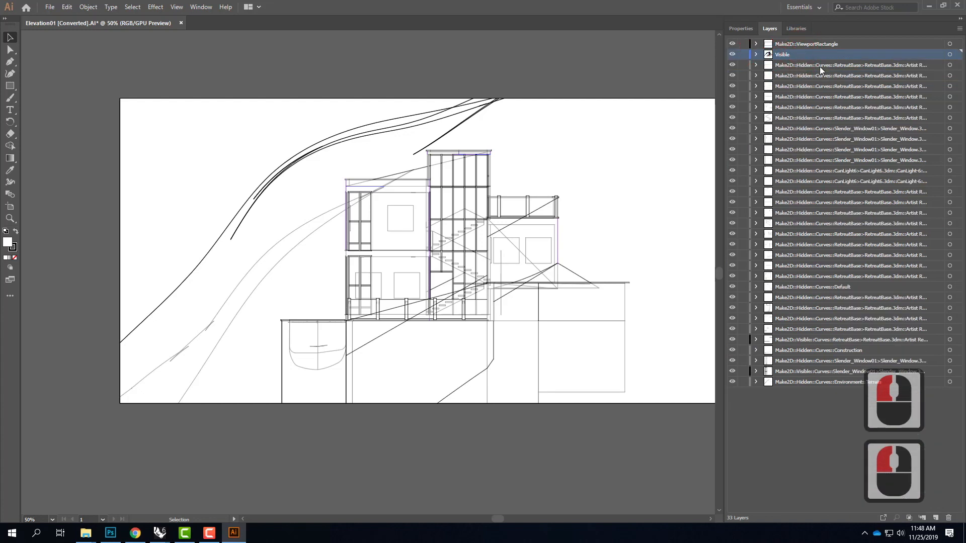
pyautogui.click(803, 65)
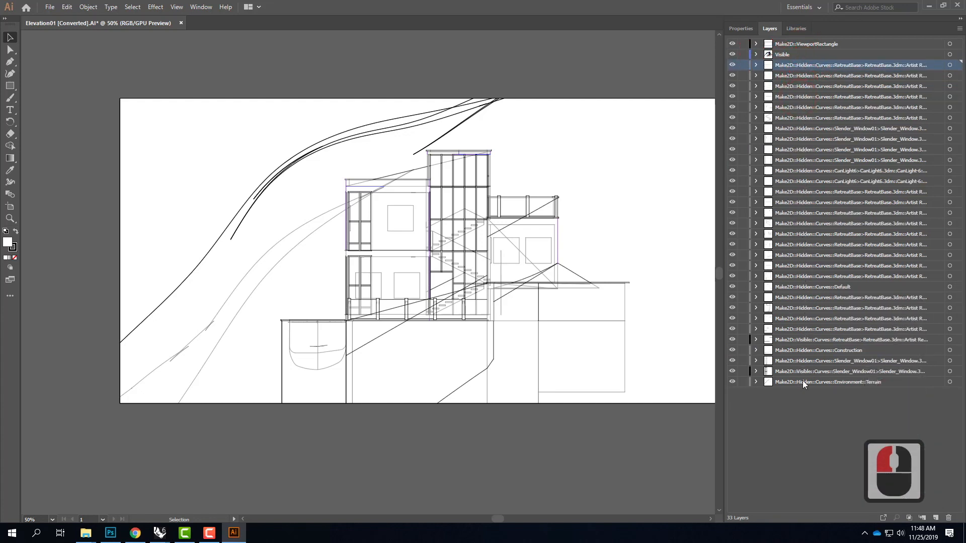
pyautogui.moveTo(803, 373); pyautogui.dragTo(792, 52)
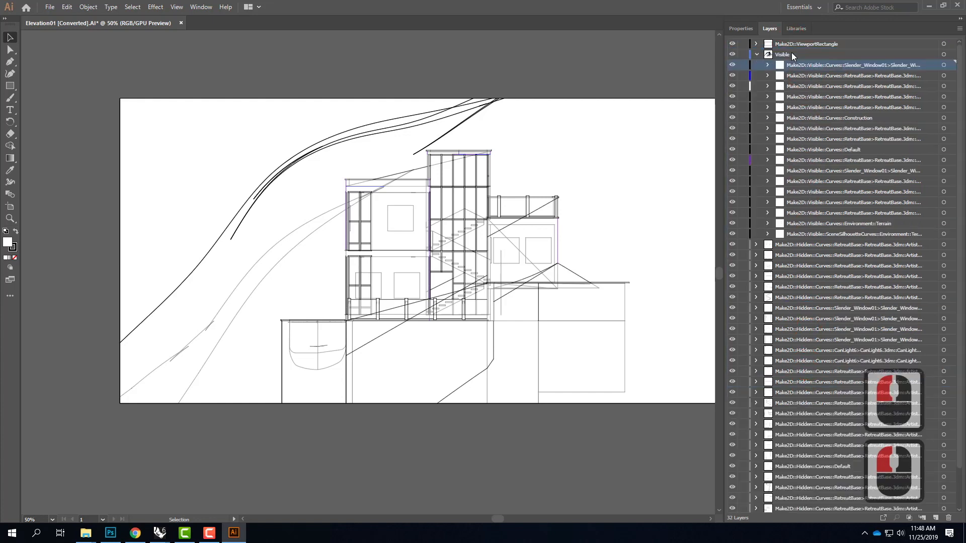
pyautogui.click(757, 54)
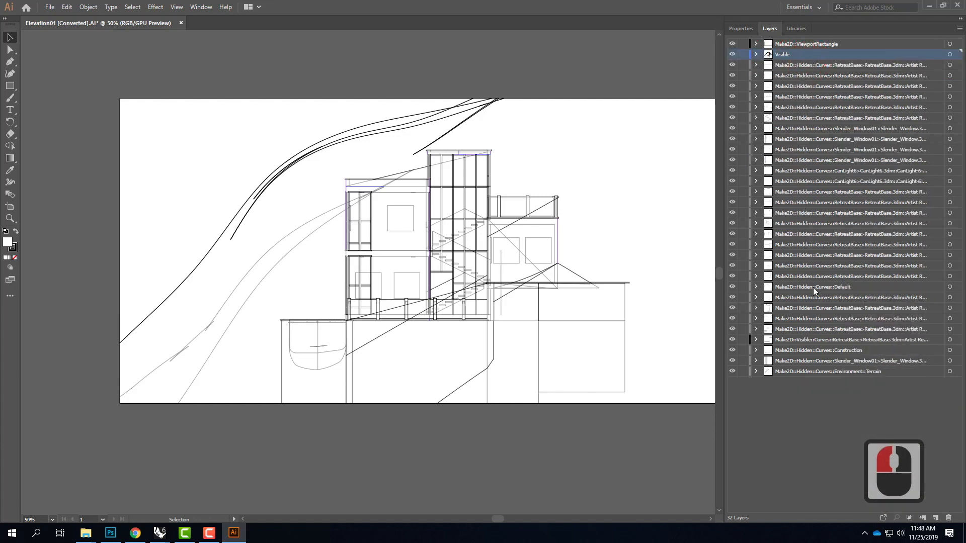
# Move the remaining Make2D::Visible RetreatBase layer into the Visible layer, and add a new layer named Hidden directly below Visible.
pyautogui.click(808, 340)
pyautogui.moveTo(804, 339); pyautogui.dragTo(794, 57)
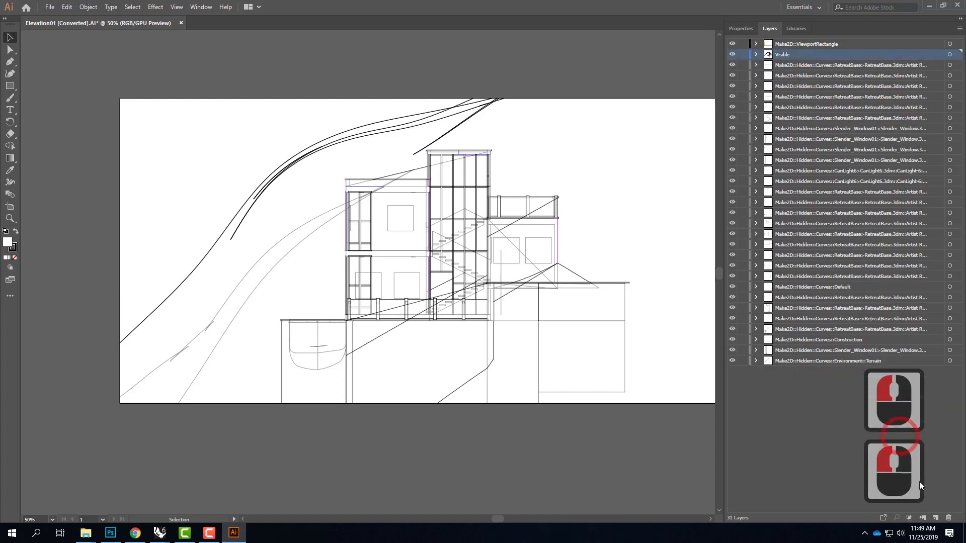
pyautogui.click(935, 518)
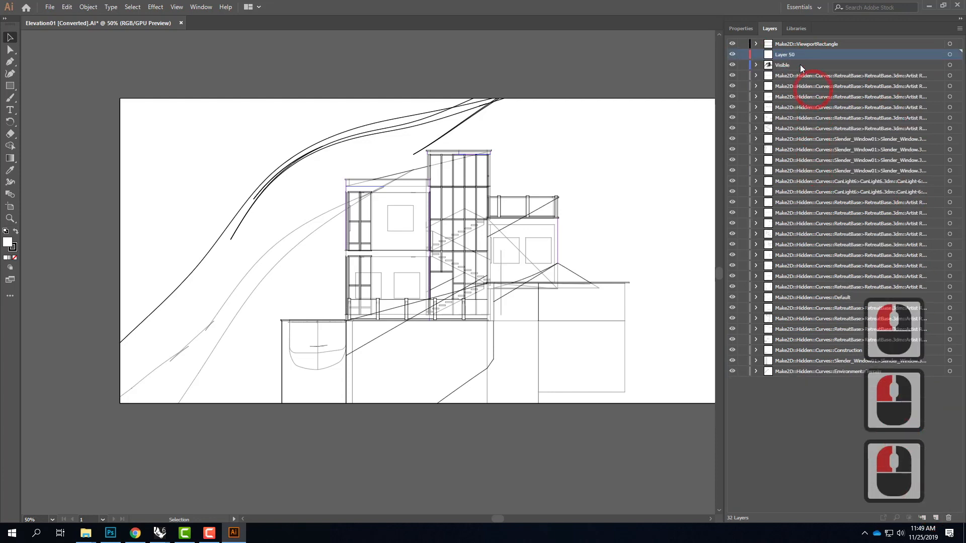
pyautogui.doubleClick(792, 54)
pyautogui.write('Hidden')
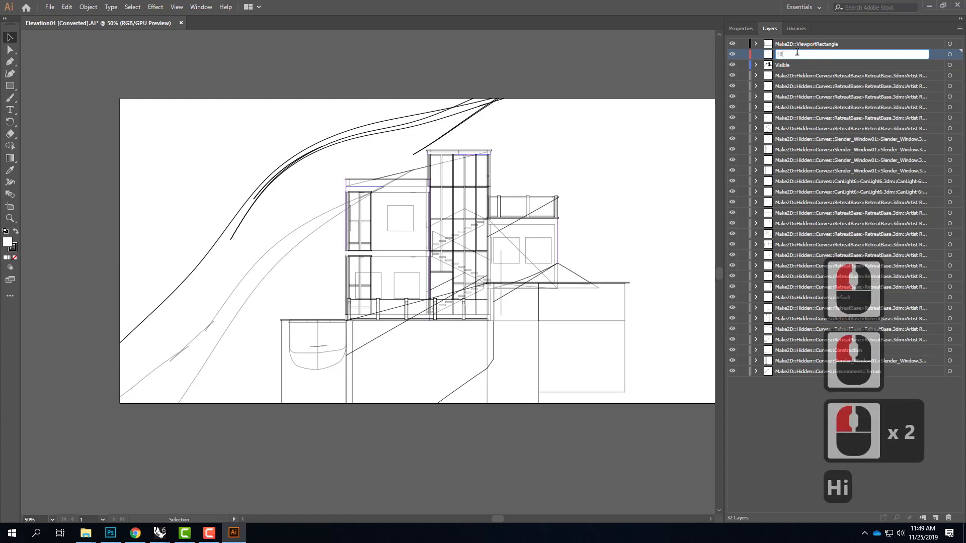
pyautogui.press('Return')
pyautogui.moveTo(797, 53); pyautogui.dragTo(796, 63)
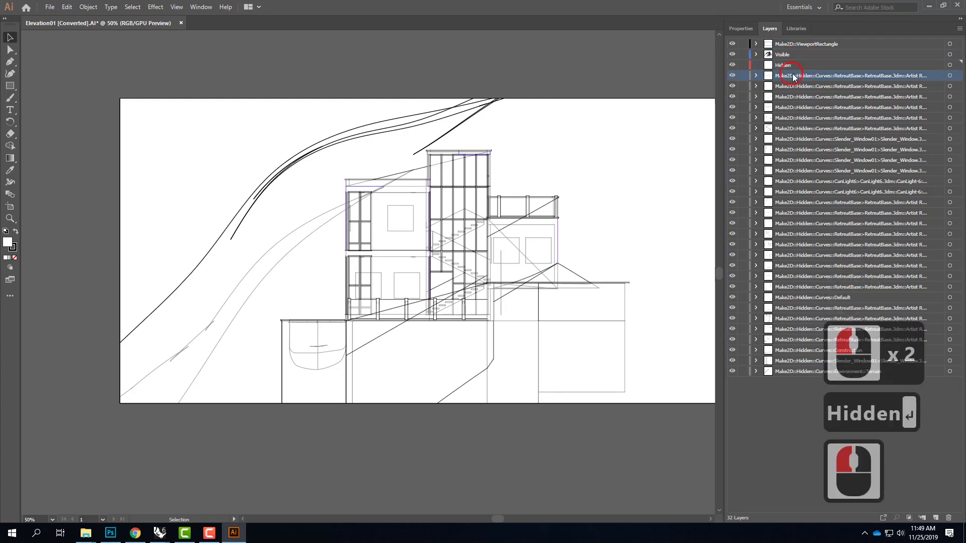
# Move all the Make2D::Hidden curve layers into the Hidden layer, collapse it and clear the layer selection.
pyautogui.click(792, 75)
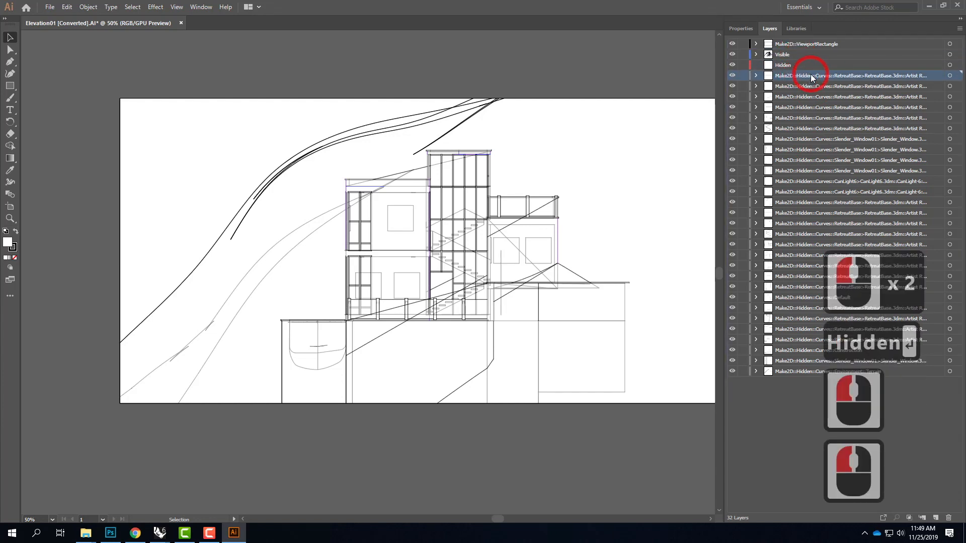
pyautogui.keyDown('shift'); pyautogui.click(801, 371); pyautogui.keyUp('shift')
pyautogui.moveTo(803, 79); pyautogui.dragTo(788, 65)
pyautogui.click(756, 65)
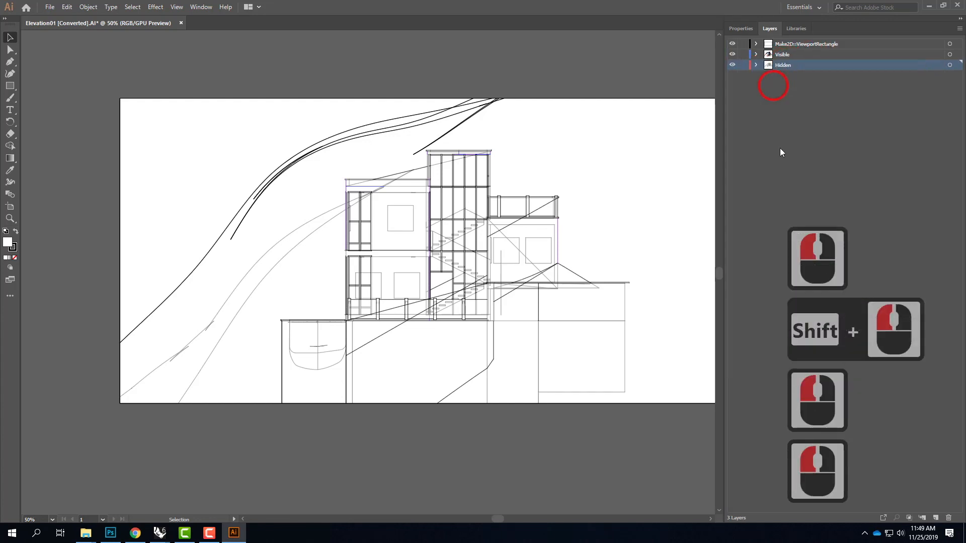
pyautogui.click(773, 193)
# Turn off the Make2D::ViewportRectangle and Hidden layers, comparing the drawing with and without the hidden lines, and make Visible the active layer.
pyautogui.click(733, 44)
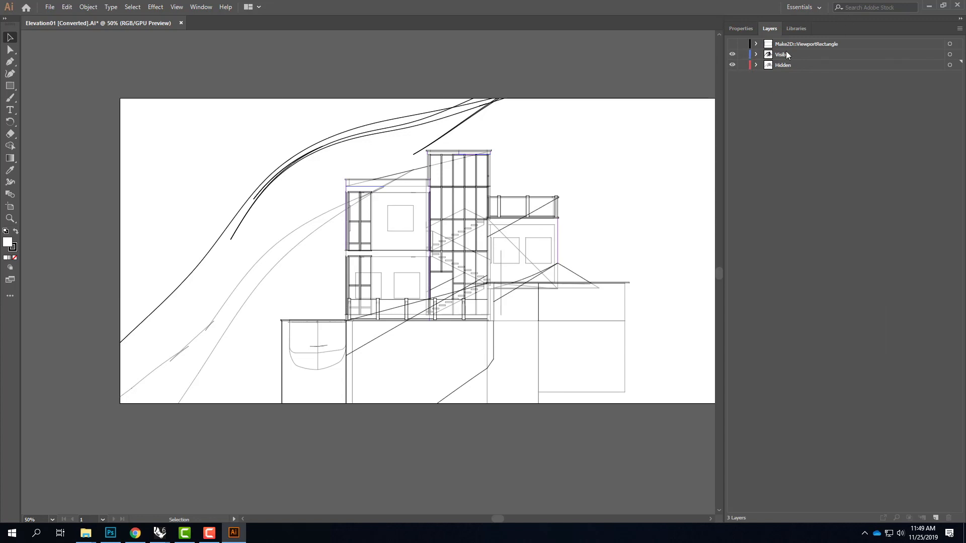
pyautogui.click(733, 65)
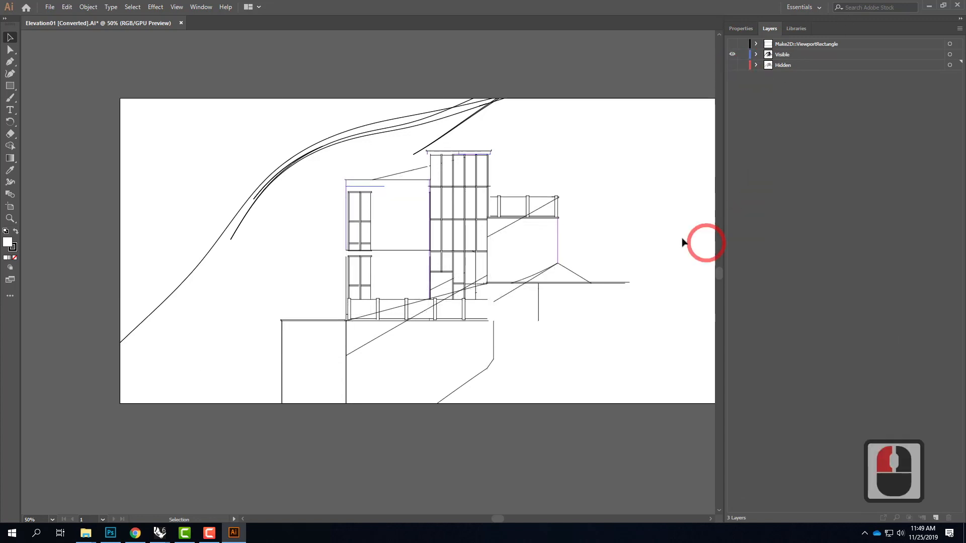
pyautogui.click(786, 55)
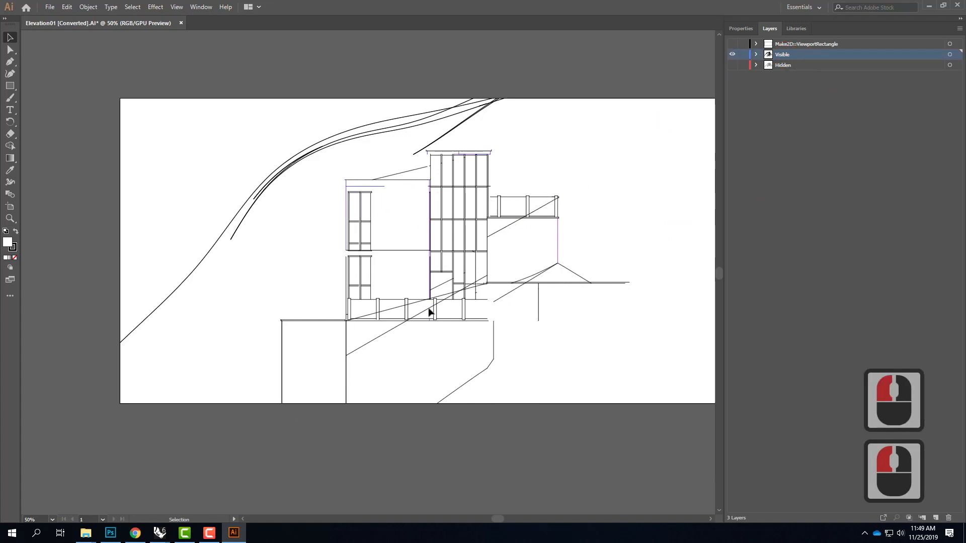
pyautogui.click(734, 65)
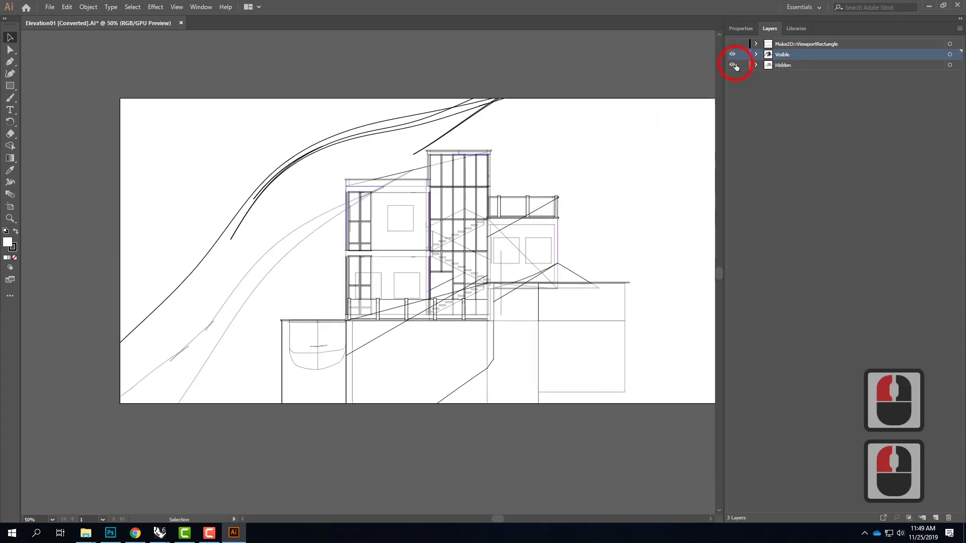
pyautogui.click(734, 65)
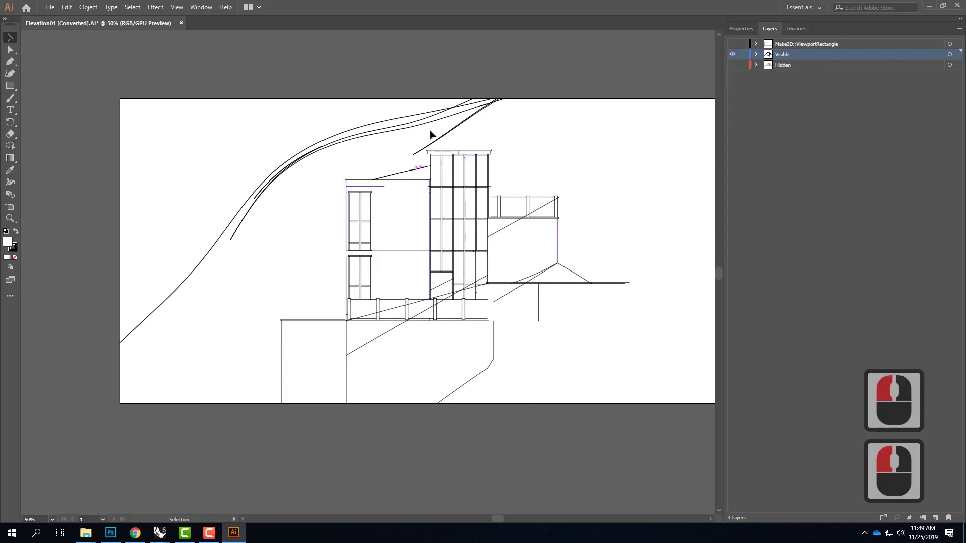
# Delete the redundant inner terrain curves on the hillside, keeping only the single outermost silhouette line.
pyautogui.click(360, 134)
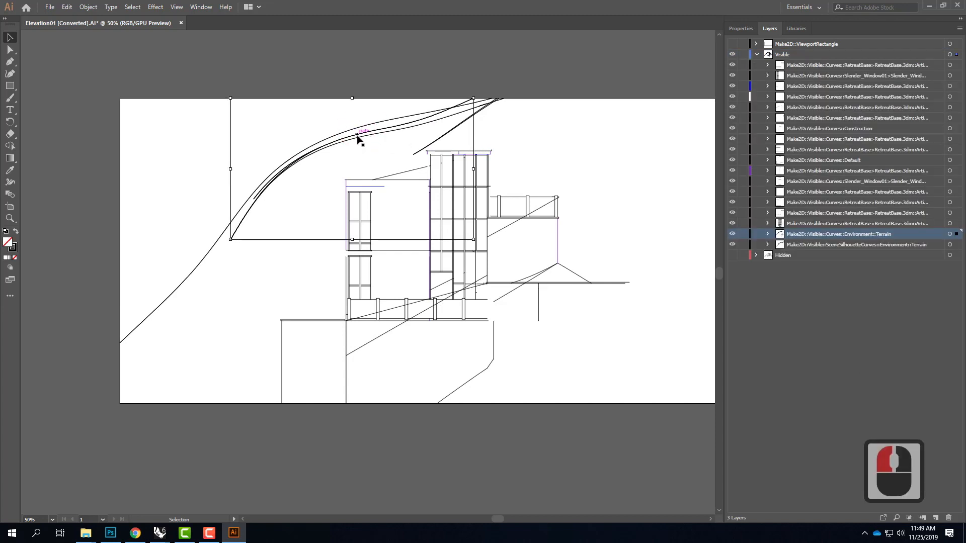
pyautogui.press('Delete')
pyautogui.click(375, 131)
pyautogui.press('Delete')
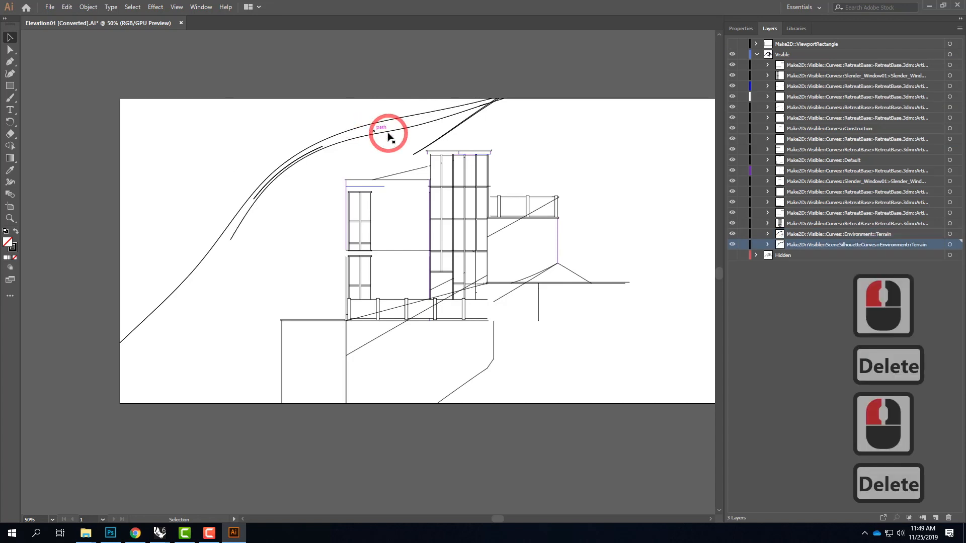
pyautogui.click(351, 141)
pyautogui.press('Delete')
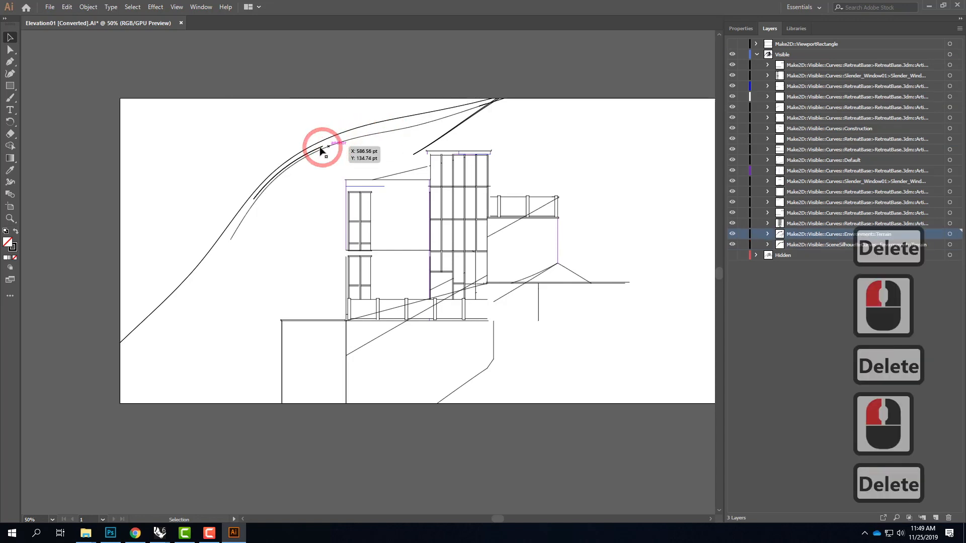
pyautogui.click(322, 148)
pyautogui.press('Delete')
pyautogui.click(322, 150)
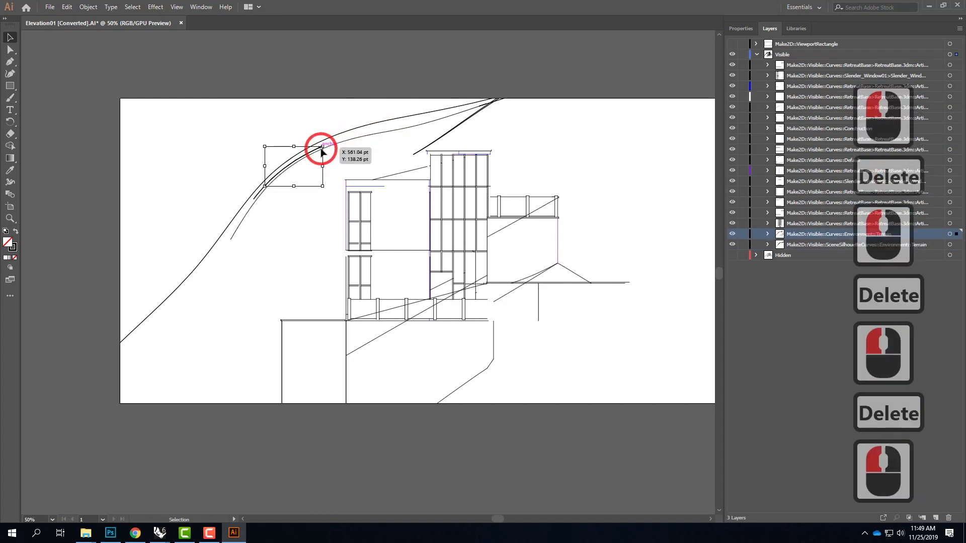
pyautogui.press('Delete')
pyautogui.click(330, 145)
pyautogui.press('Delete')
pyautogui.click(316, 150)
pyautogui.press('Delete')
pyautogui.click(315, 151)
pyautogui.press('Delete')
pyautogui.click(261, 193)
pyautogui.press('Delete')
pyautogui.click(258, 194)
pyautogui.press('Delete')
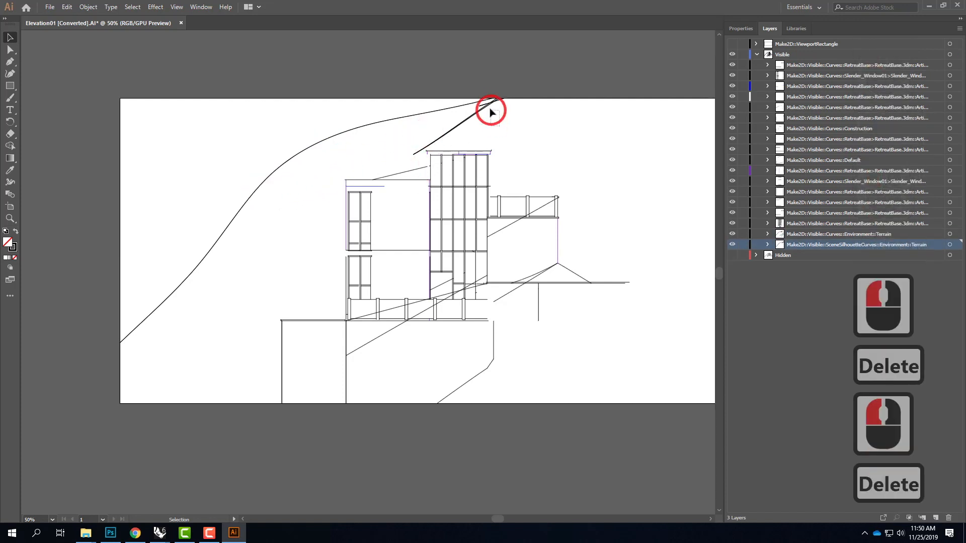
# Delete the overlapping diagonal terrain lines between the hill silhouette and the tower roof.
pyautogui.click(490, 105)
pyautogui.press('Delete')
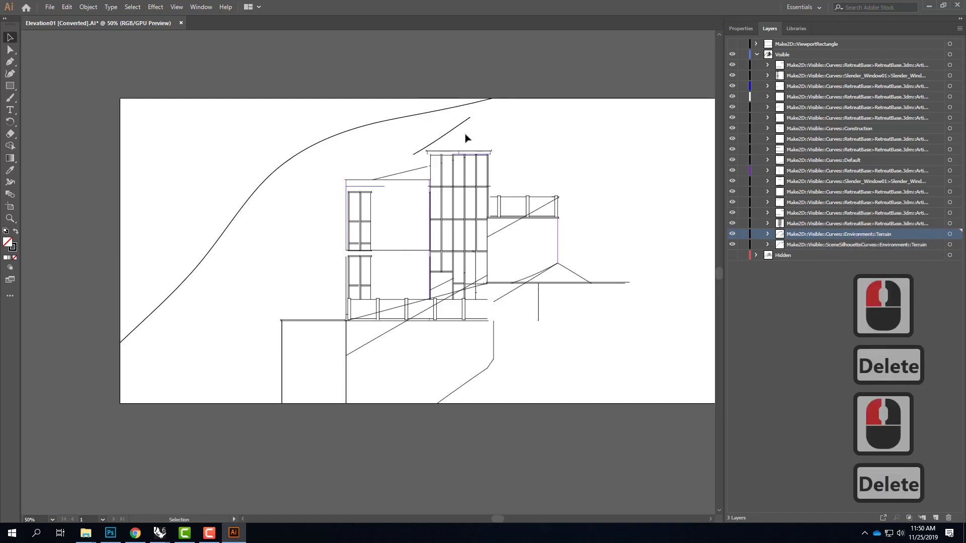
pyautogui.click(450, 130)
pyautogui.press('Delete')
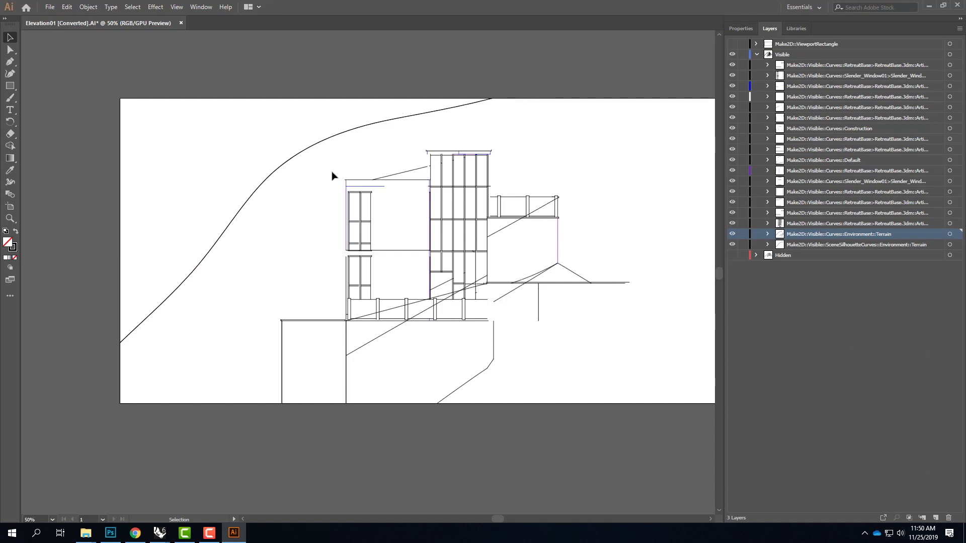
# Select all the purple linework on its RetreatBase sublayer, change its stroke color to black (#000000), and deselect it.
pyautogui.hotkey('ctrl', '=')
pyautogui.hotkey('ctrl', '=')
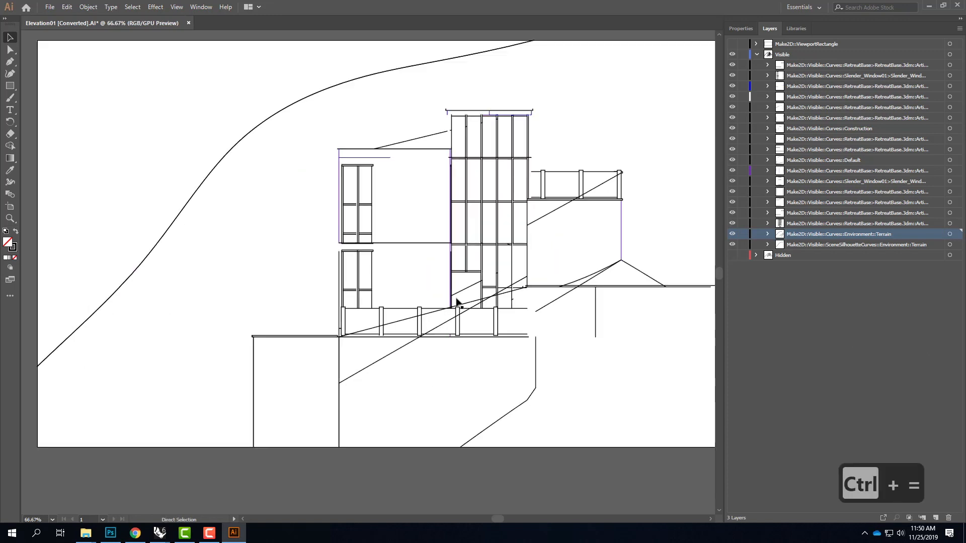
pyautogui.scroll(-1, 339, 96)
pyautogui.scroll(-2, 349, 361)
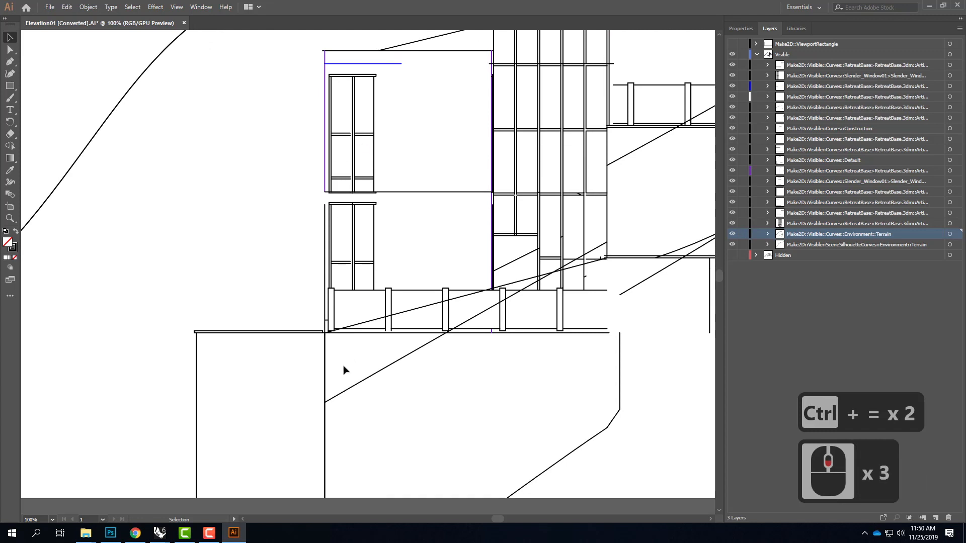
pyautogui.scroll(4, 492, 233)
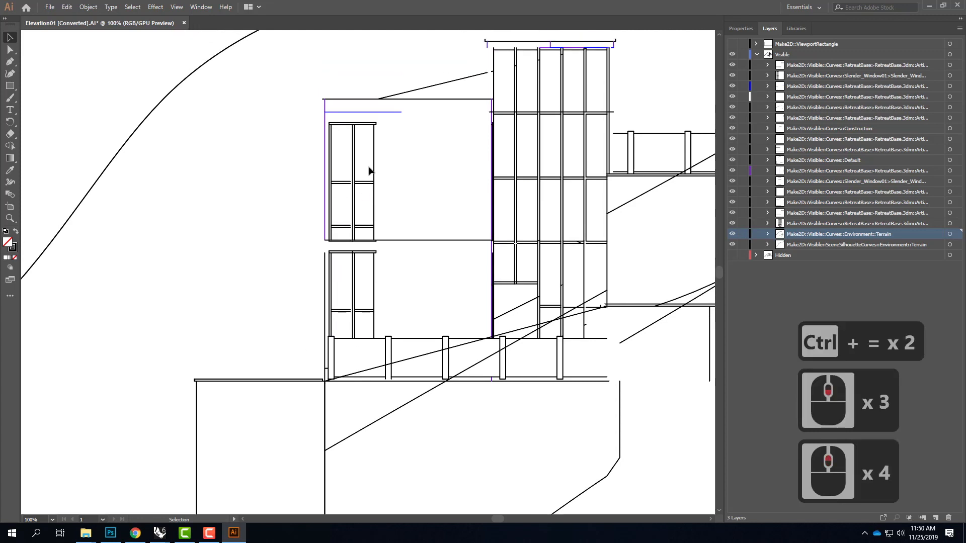
pyautogui.click(325, 116)
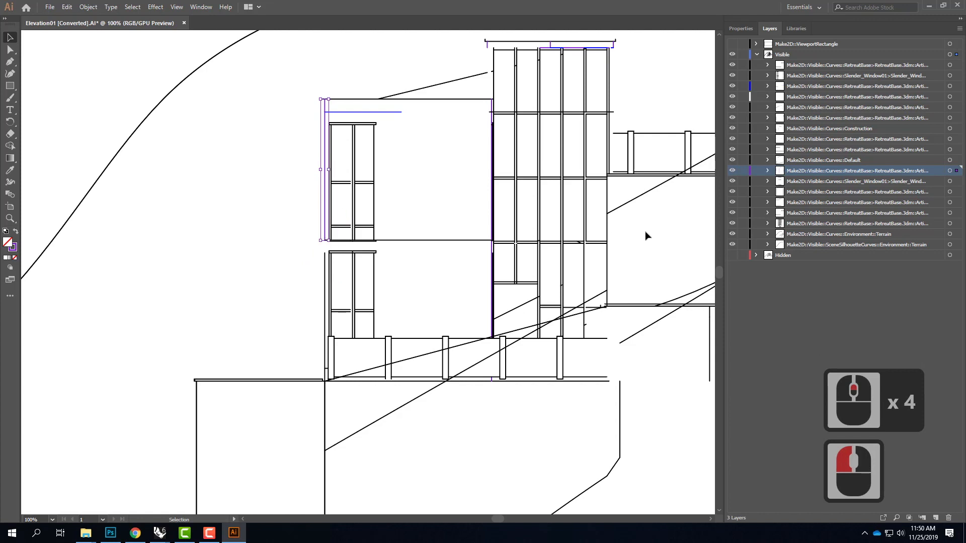
pyautogui.click(955, 172)
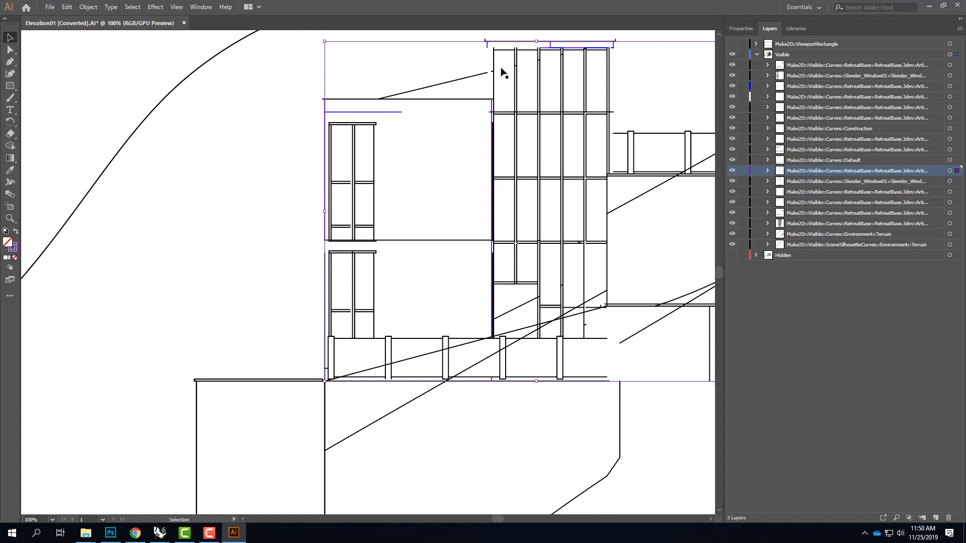
pyautogui.click(132, 7)
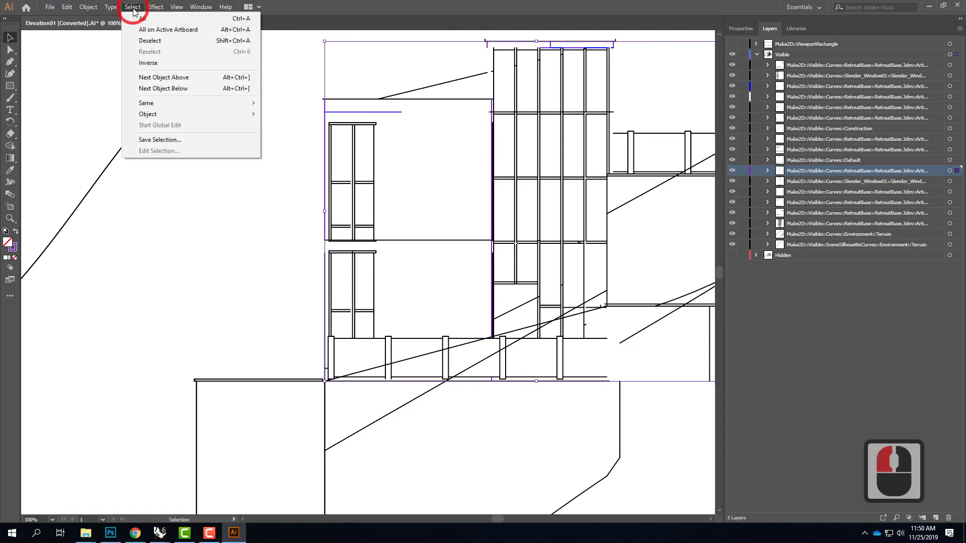
pyautogui.moveTo(216, 107)
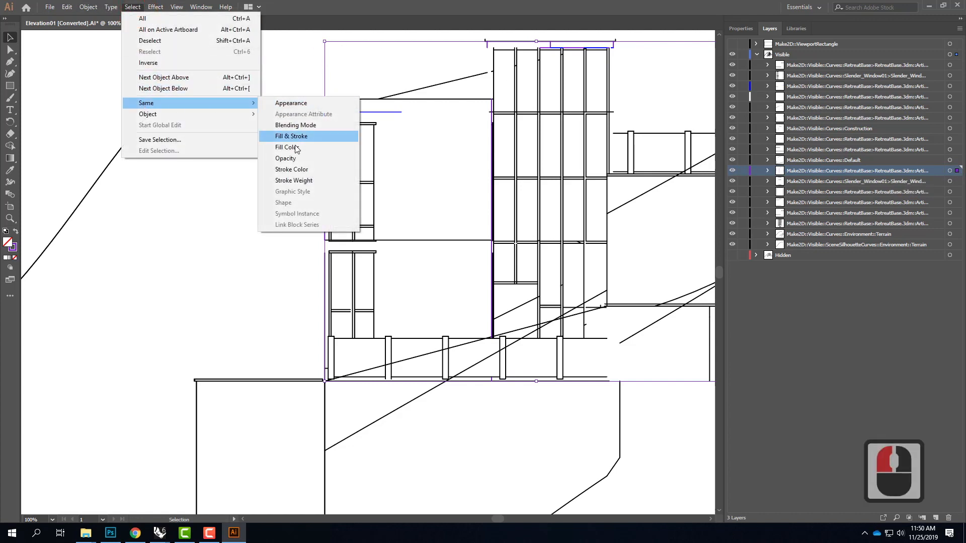
pyautogui.click(298, 171)
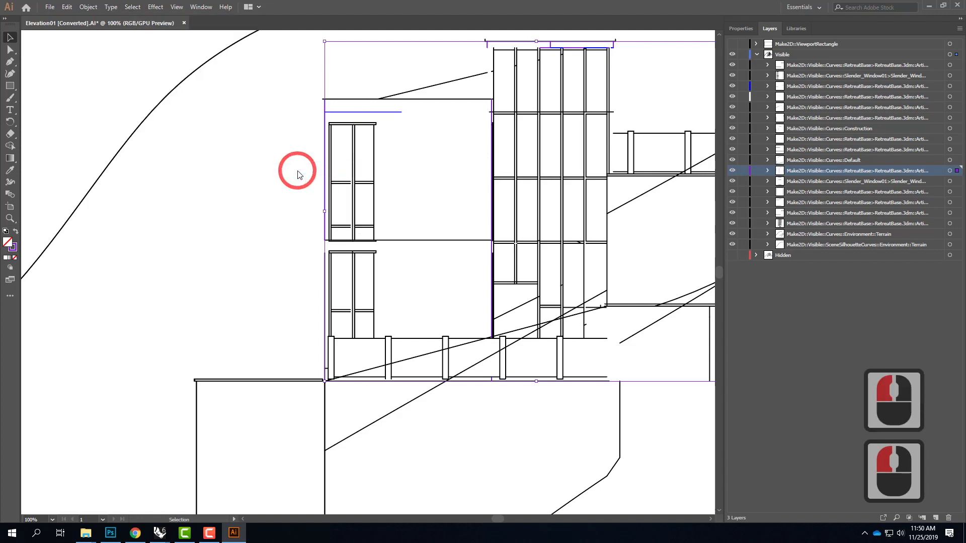
pyautogui.click(14, 250)
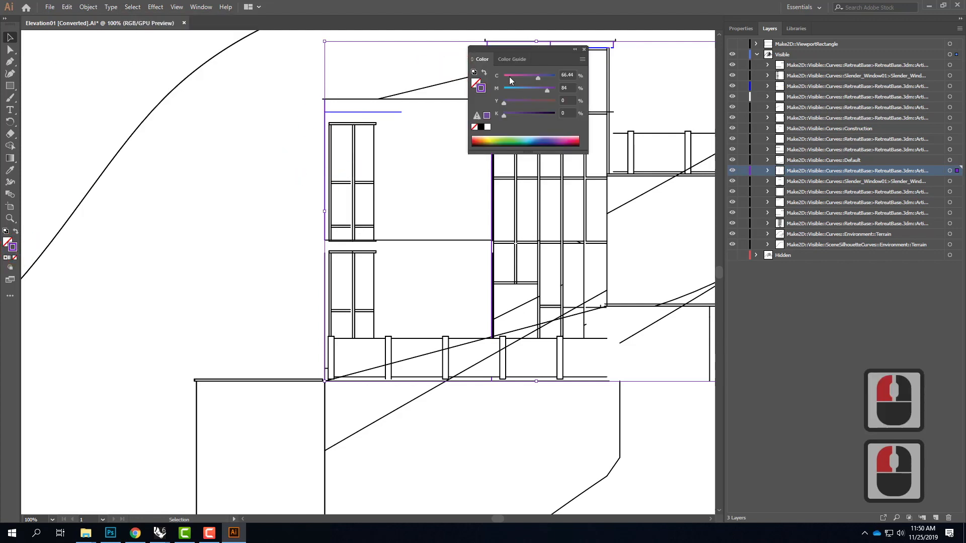
pyautogui.doubleClick(481, 89)
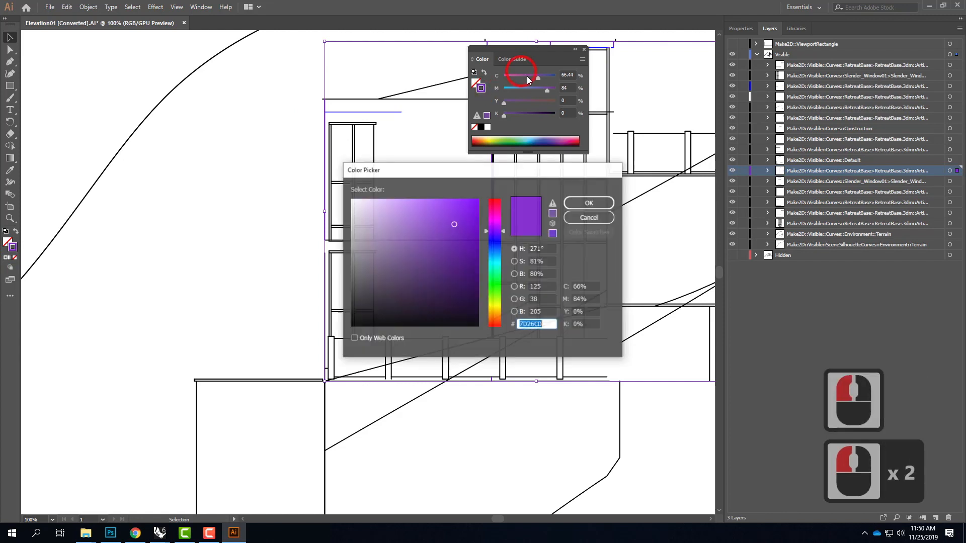
pyautogui.click(352, 327)
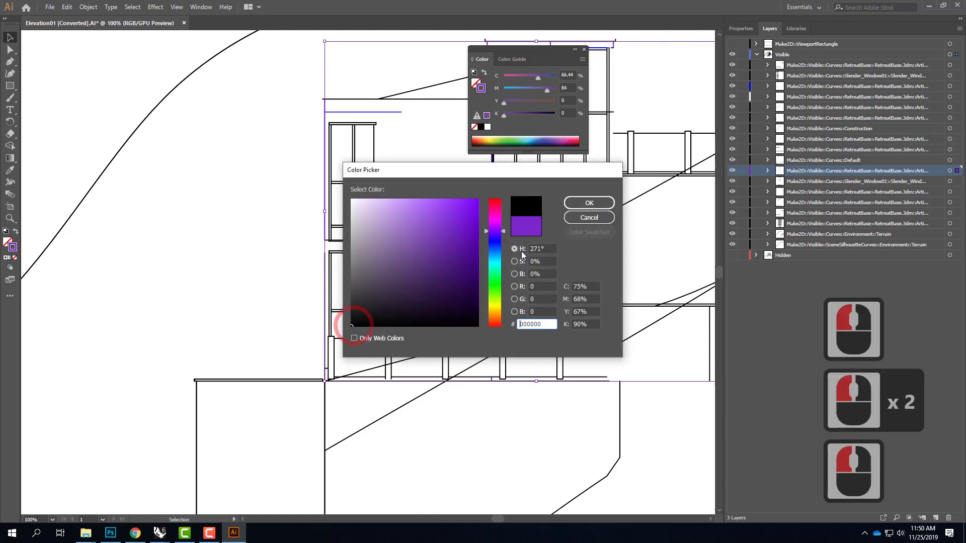
pyautogui.click(589, 202)
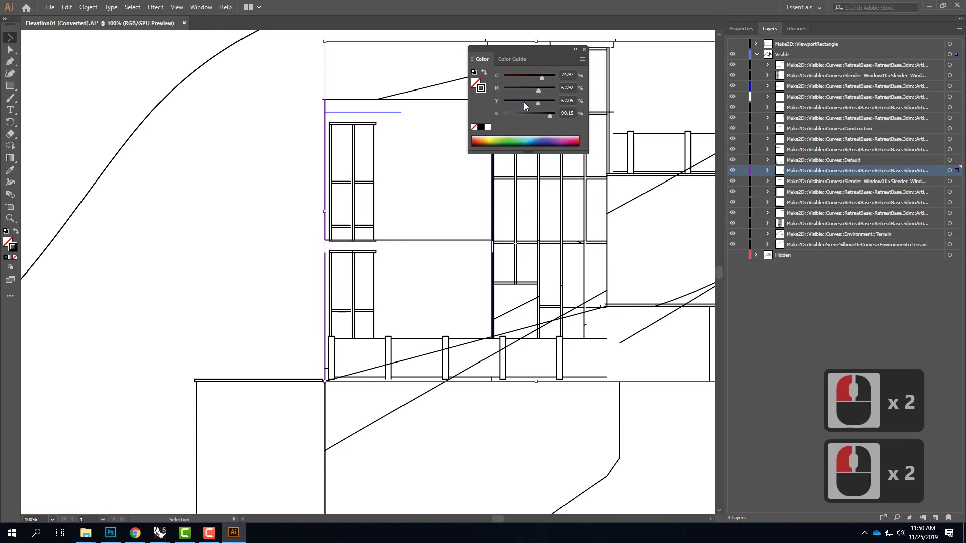
pyautogui.click(377, 200)
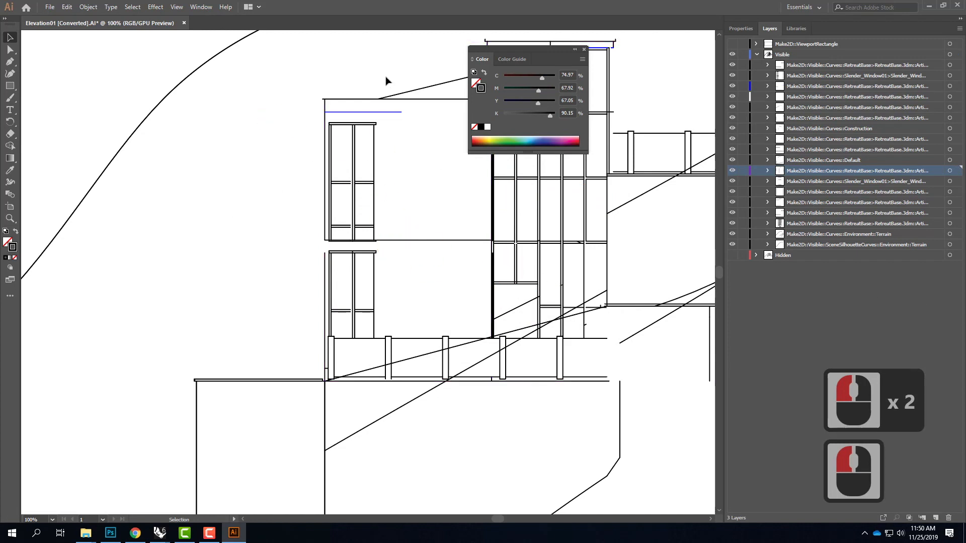
# Delete the short blue horizontal line above the upper window of the block beside the tower, and close the color settings.
pyautogui.click(387, 113)
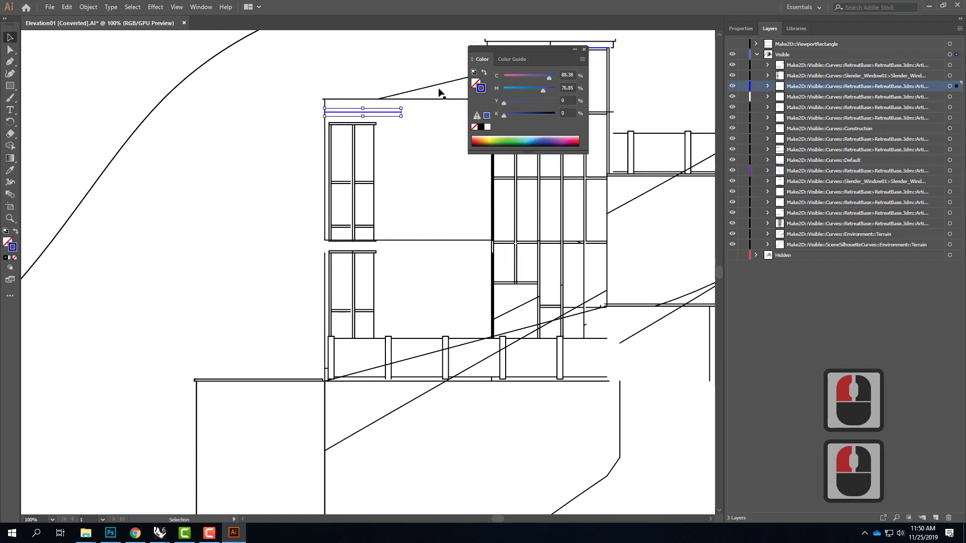
pyautogui.scroll(1, 583, 41)
pyautogui.click(584, 49)
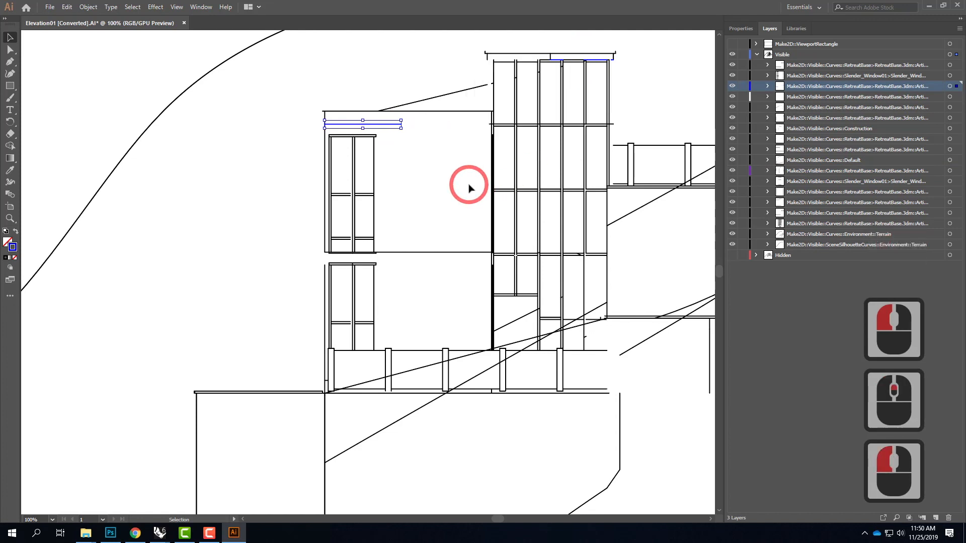
pyautogui.press('Delete')
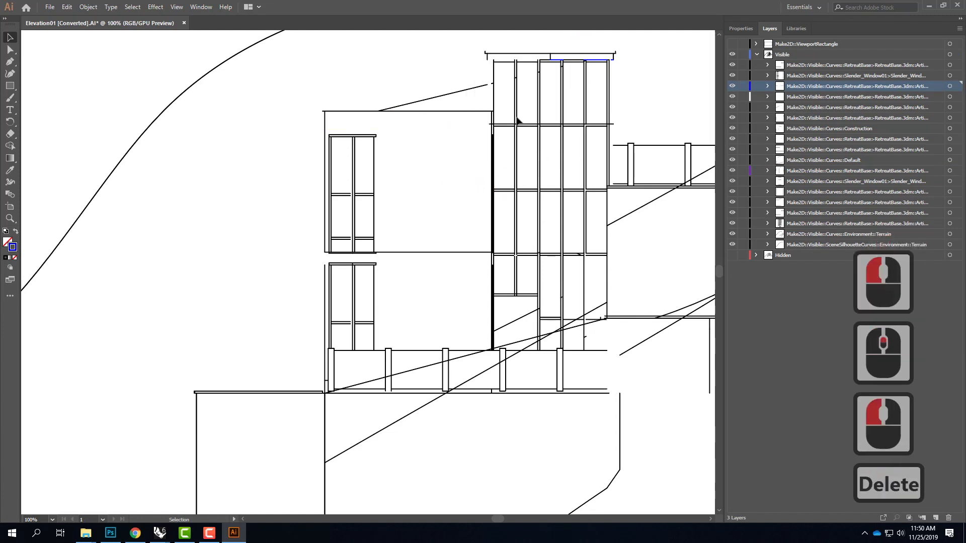
# Select all linework sharing the blue stroke color of the line under the tower roof, and try to recolor its stroke.
pyautogui.click(606, 58)
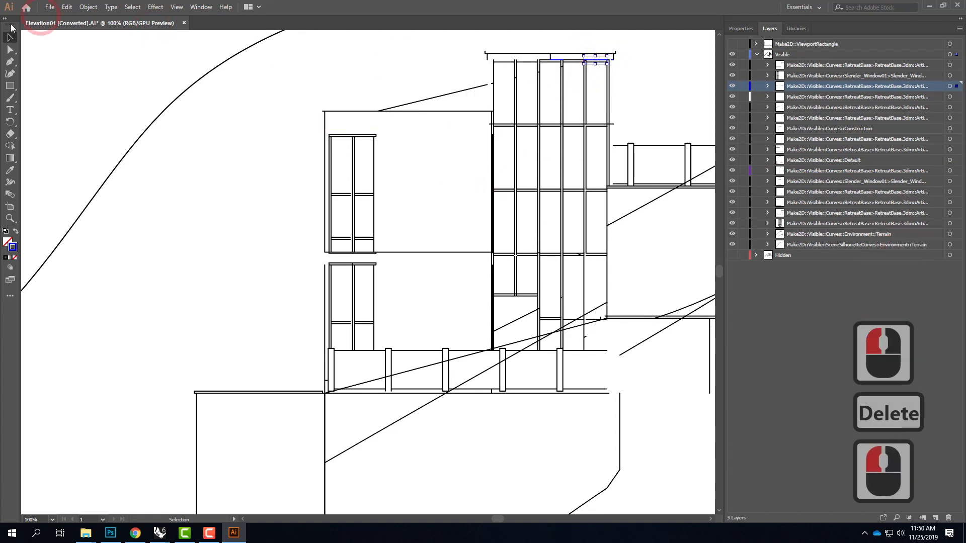
pyautogui.click(134, 7)
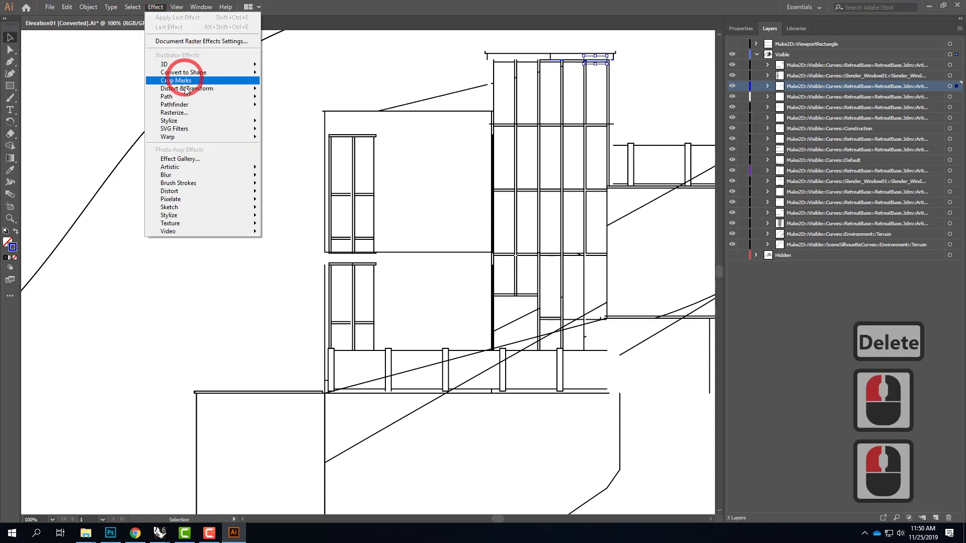
pyautogui.moveTo(156, 105)
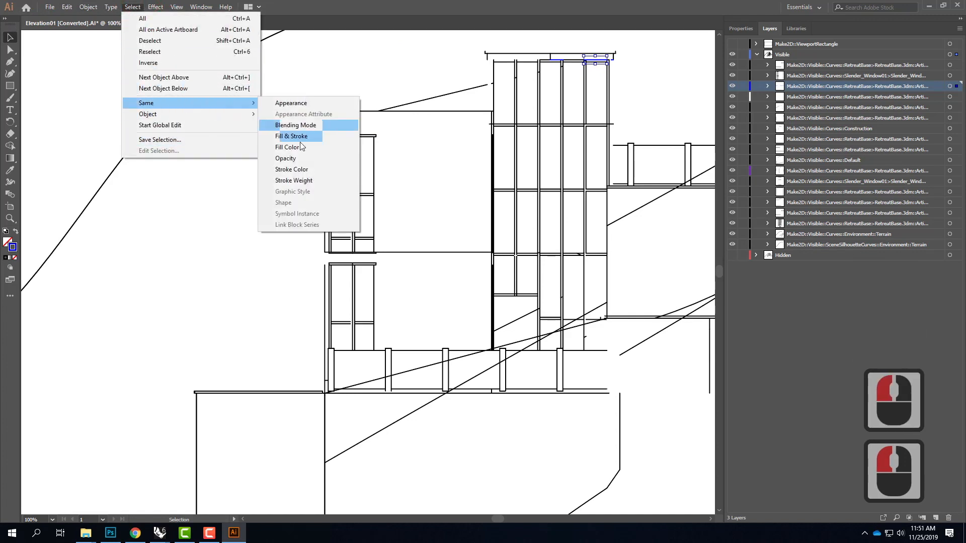
pyautogui.click(302, 170)
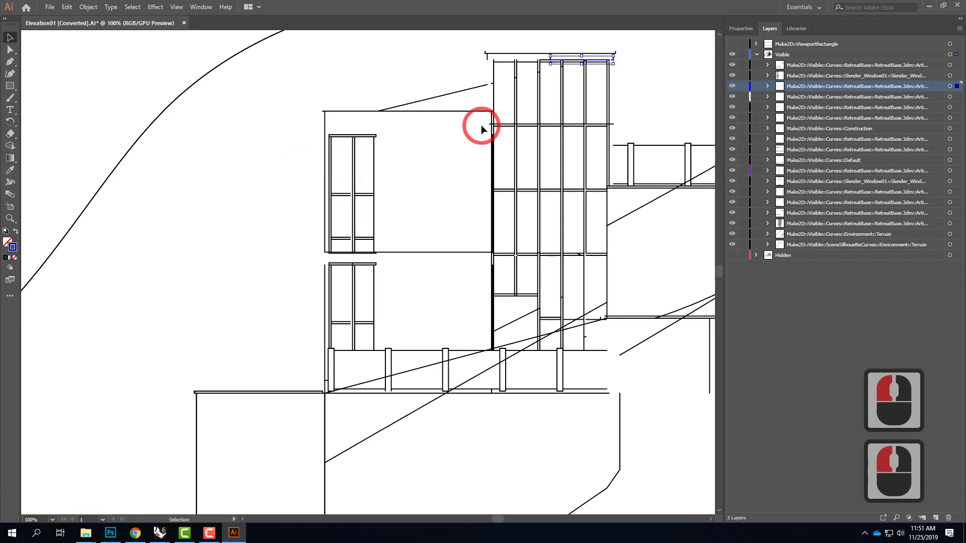
pyautogui.doubleClick(12, 247)
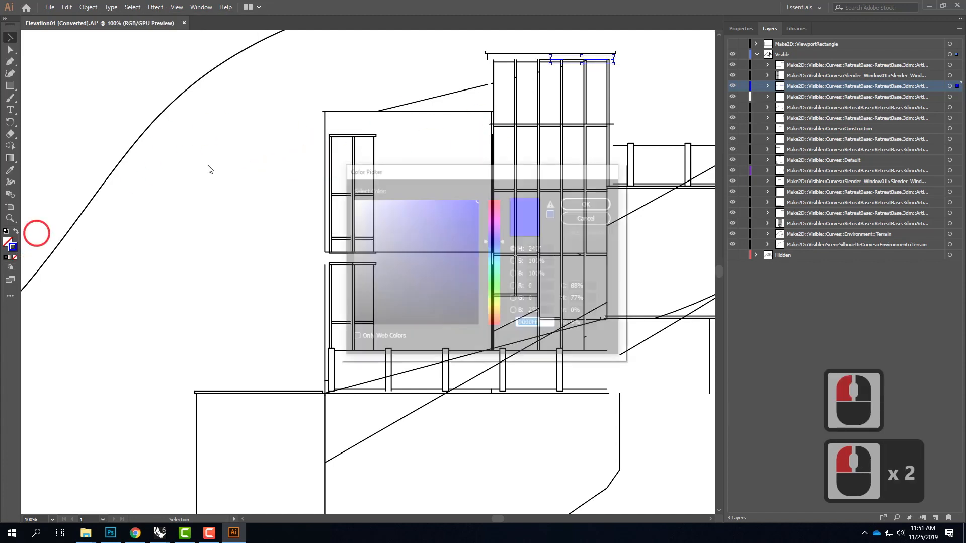
pyautogui.moveTo(452, 216); pyautogui.dragTo(337, 341)
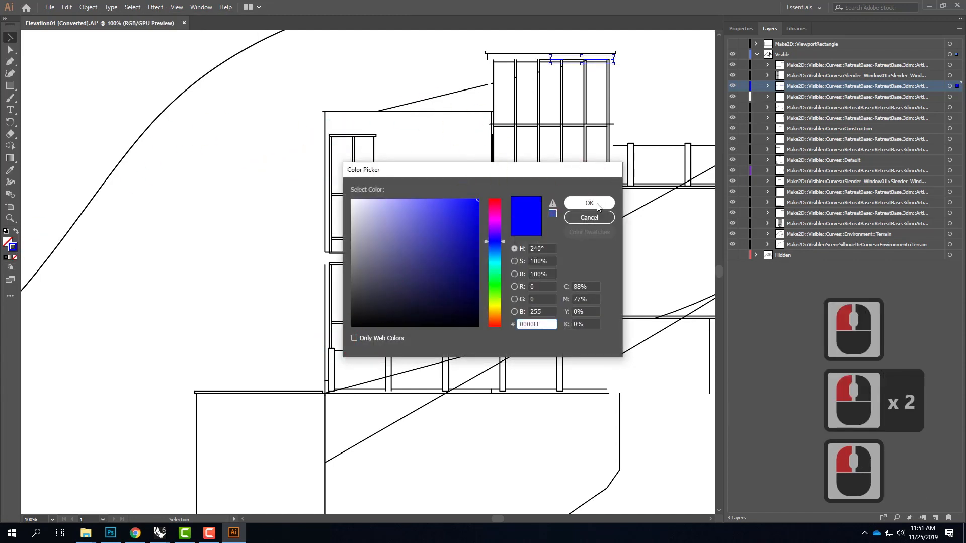
pyautogui.click(589, 203)
pyautogui.click(676, 75)
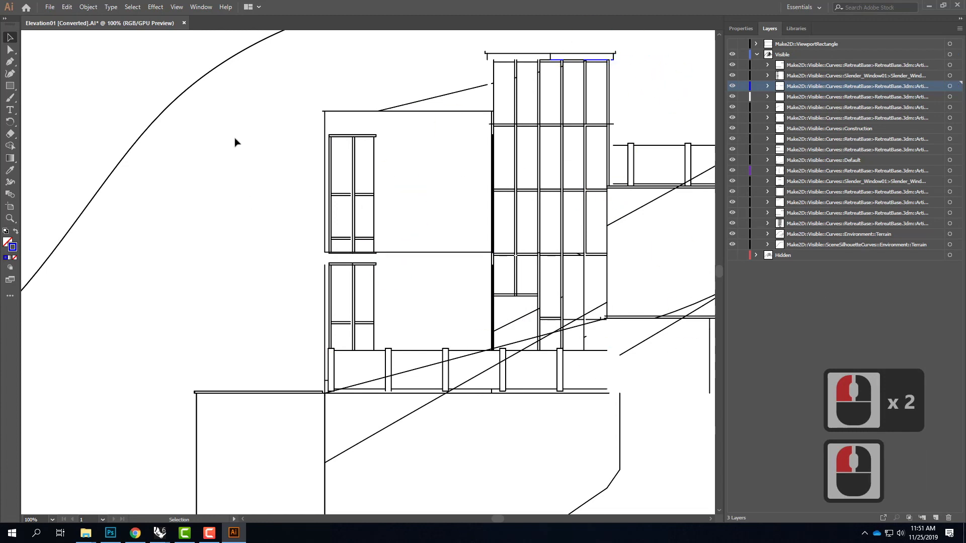
# Set the stroke weight of all the linework to 0.5 pt and deselect it.
pyautogui.hotkey('ctrl', 'a')
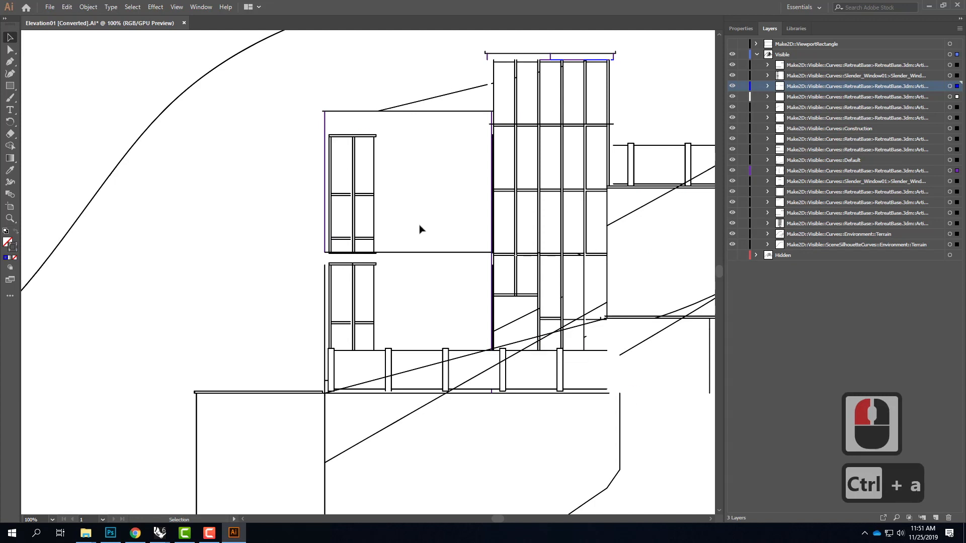
pyautogui.click(741, 29)
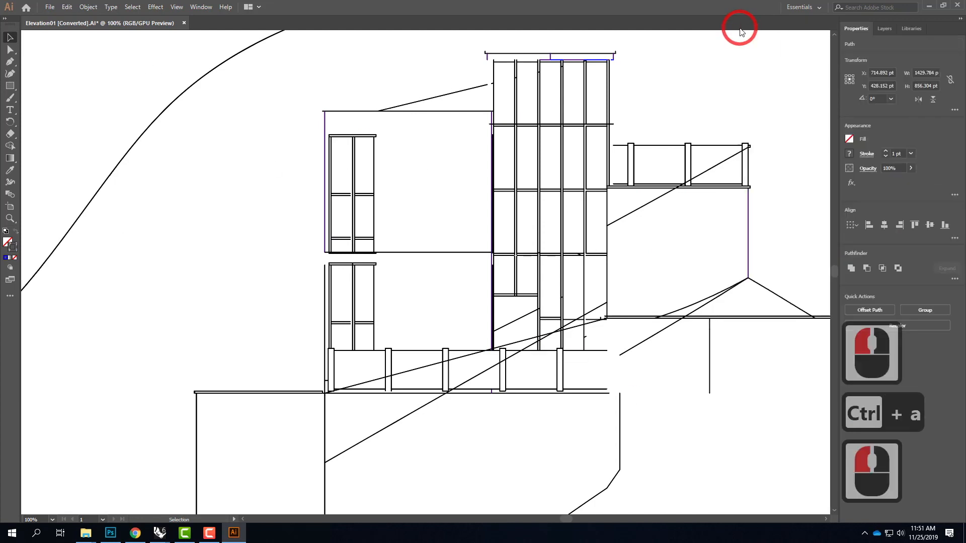
pyautogui.doubleClick(898, 153)
pyautogui.write('0.5')
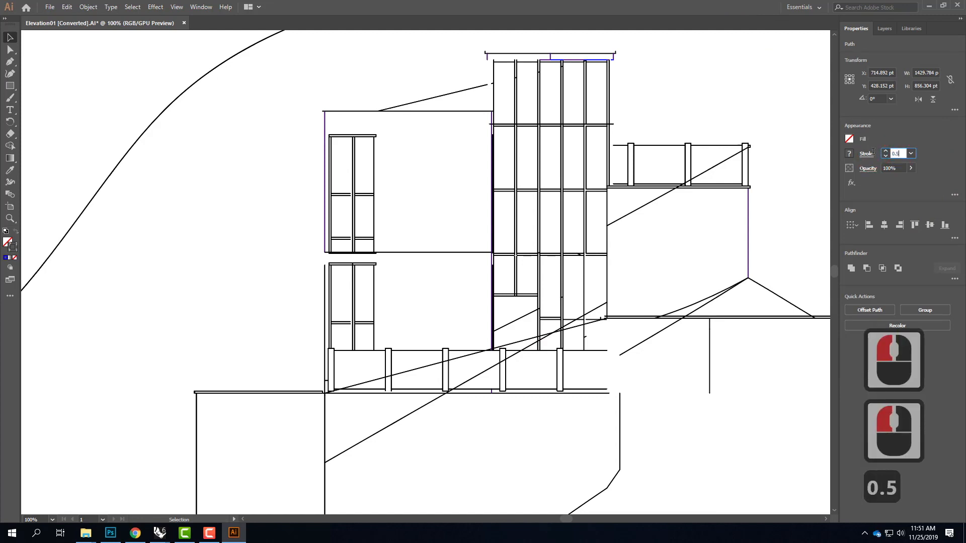
pyautogui.press('Return')
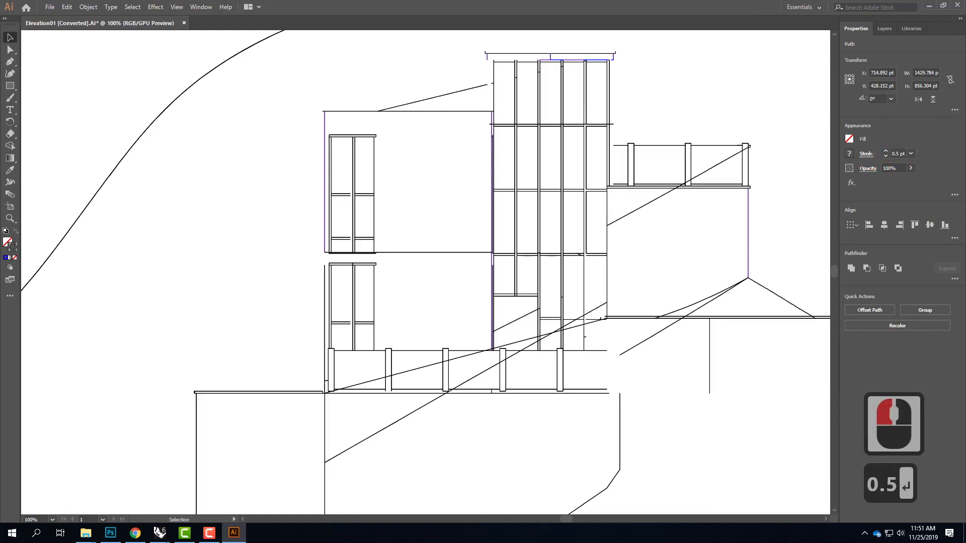
pyautogui.click(885, 29)
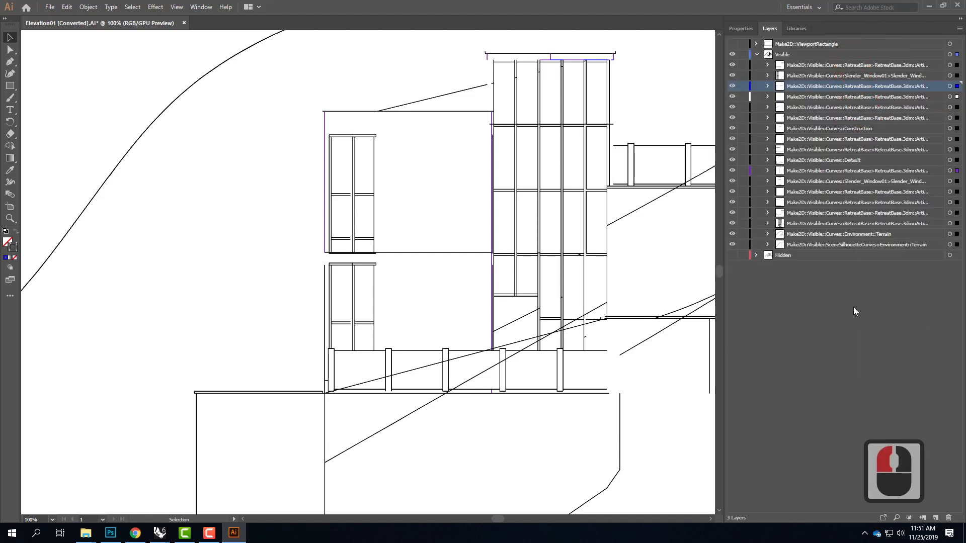
pyautogui.click(850, 292)
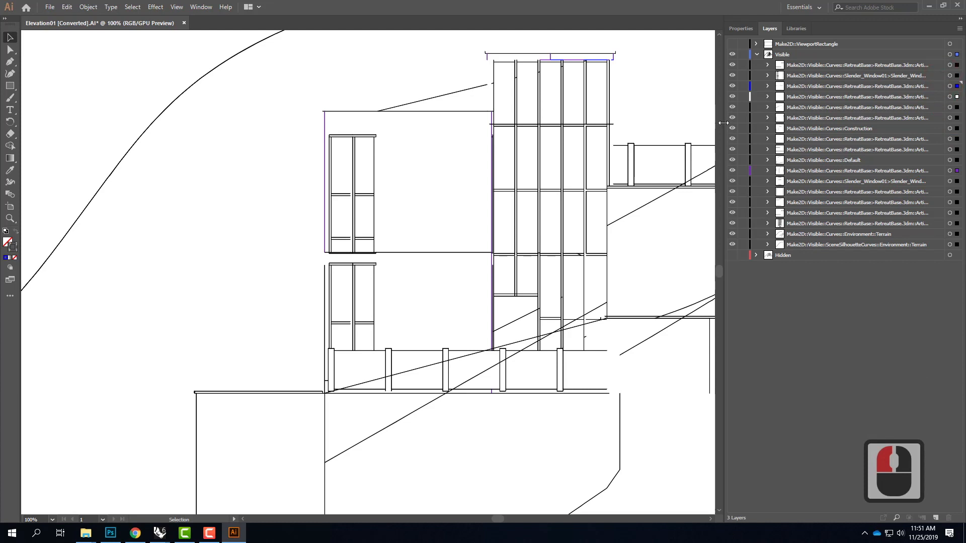
pyautogui.click(563, 94)
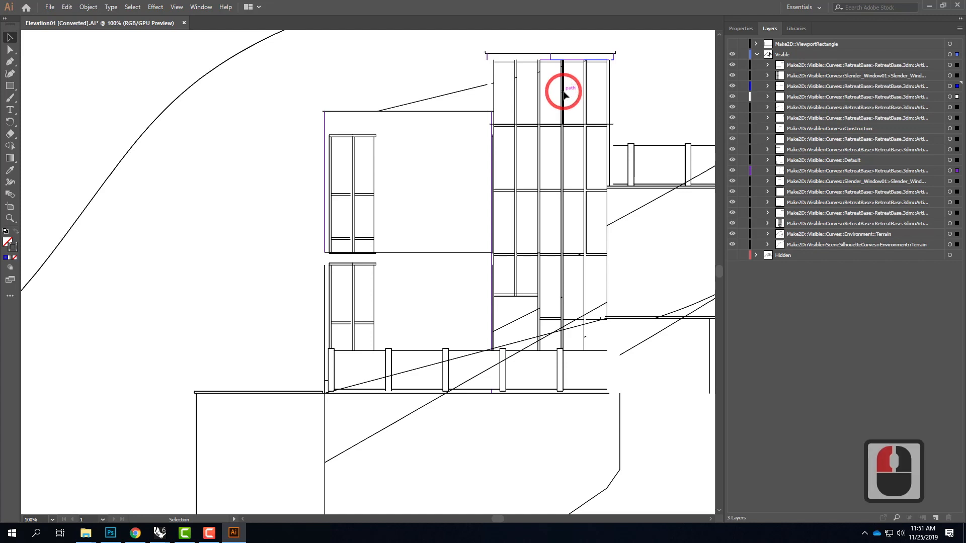
pyautogui.click(665, 77)
pyautogui.press('Escape')
pyautogui.press('Escape')
# Select the whole sublayer of the tower's window mullions, set its stroke weight to 0.2 pt, and deselect it.
pyautogui.click(564, 83)
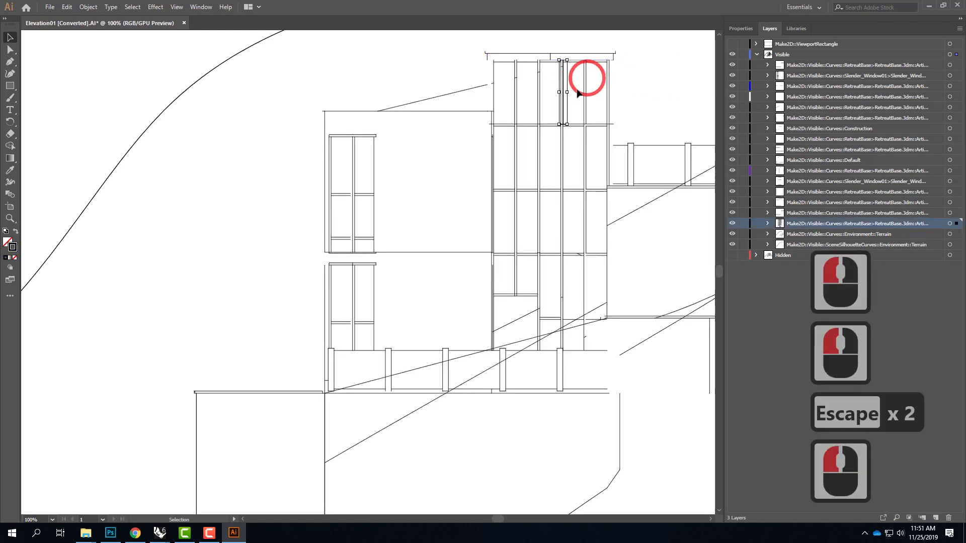
pyautogui.click(950, 224)
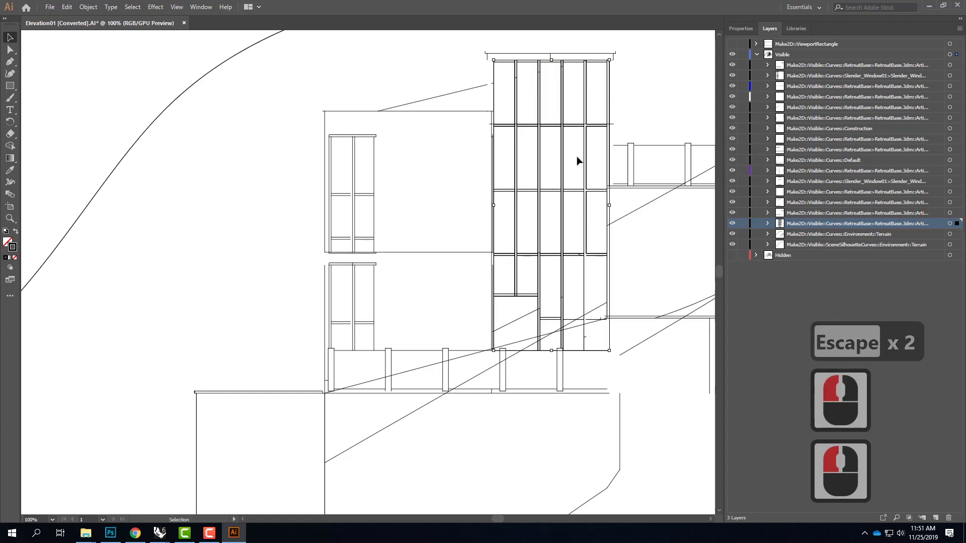
pyautogui.click(742, 29)
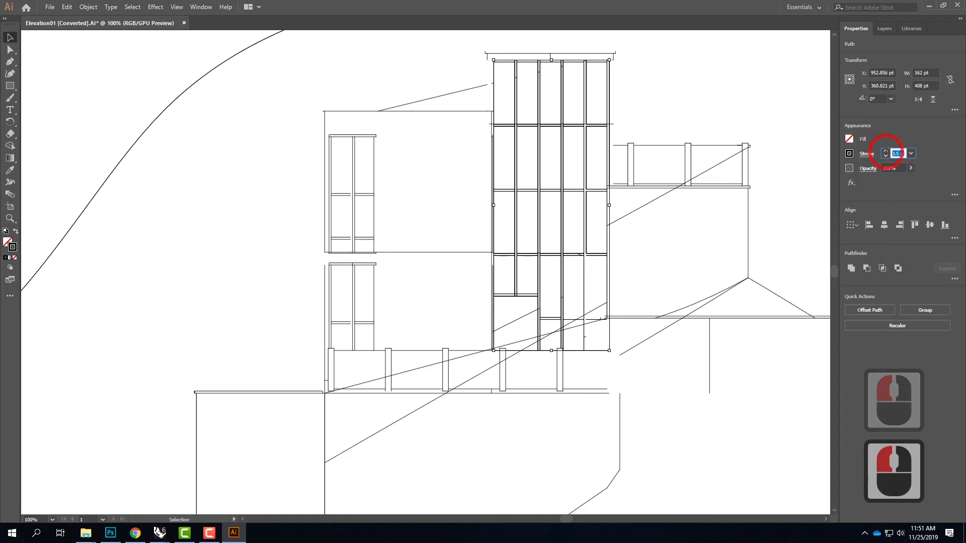
pyautogui.write('0.2 ')
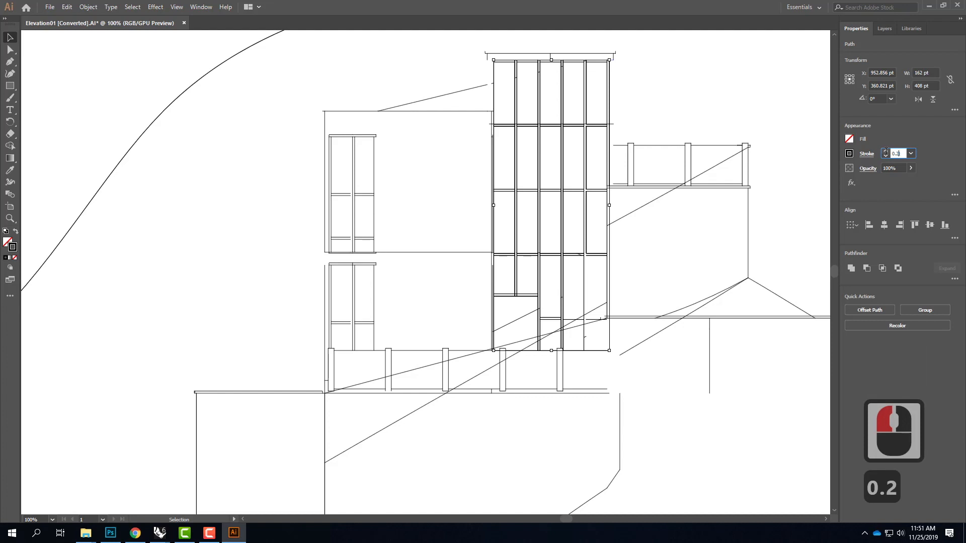
pyautogui.write('p')
pyautogui.press('Tab')
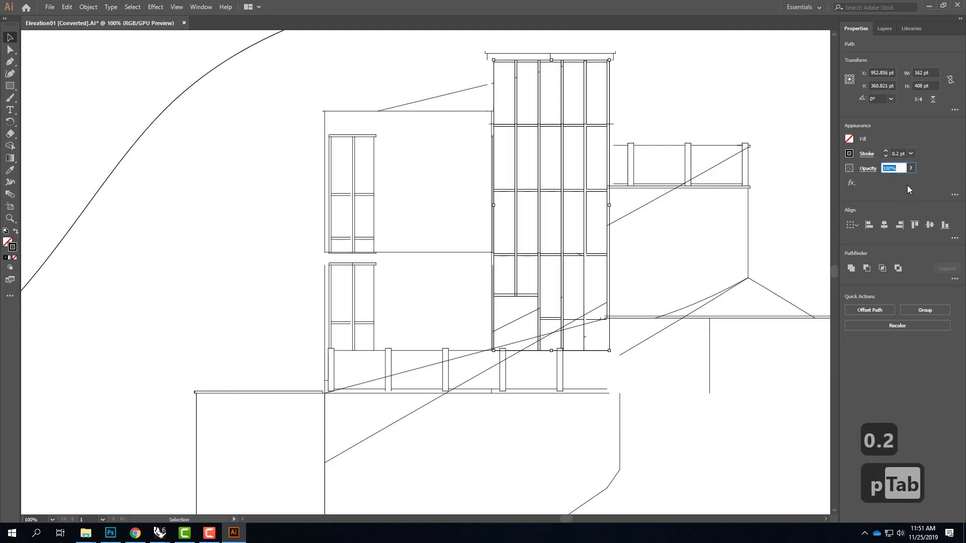
pyautogui.click(783, 109)
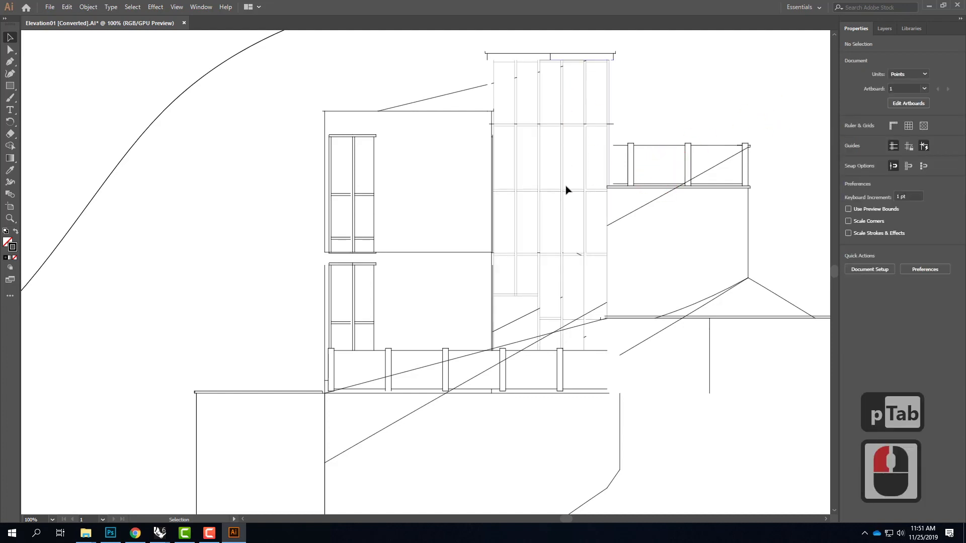
# Select the whole sublayer holding the building blocks' vertical outer edges, set its stroke weight to 1.5 pt, and deselect it.
pyautogui.click(747, 205)
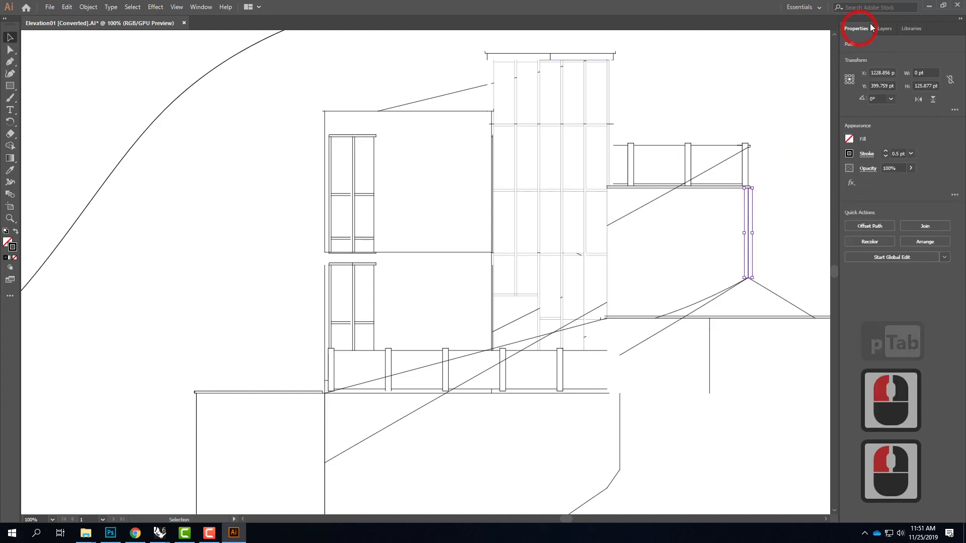
pyautogui.click(884, 29)
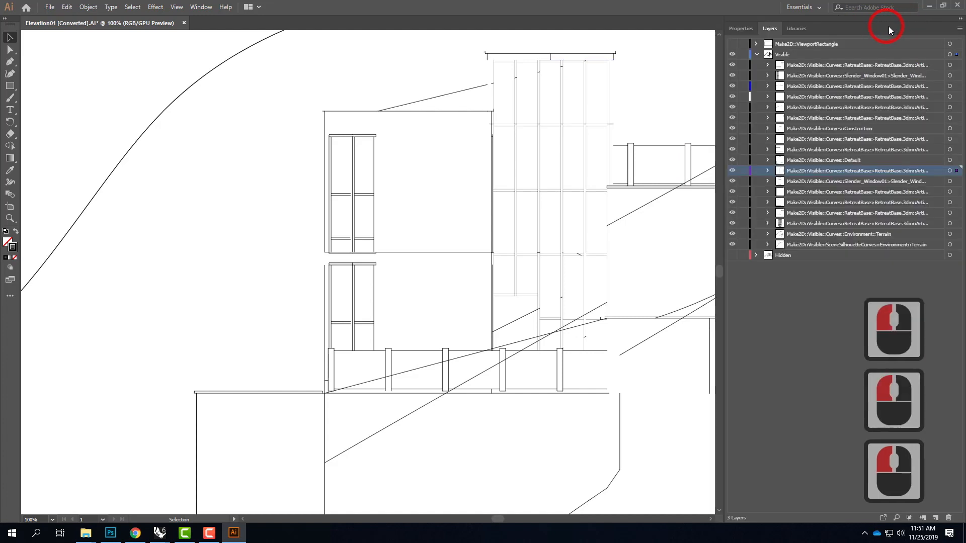
pyautogui.click(956, 171)
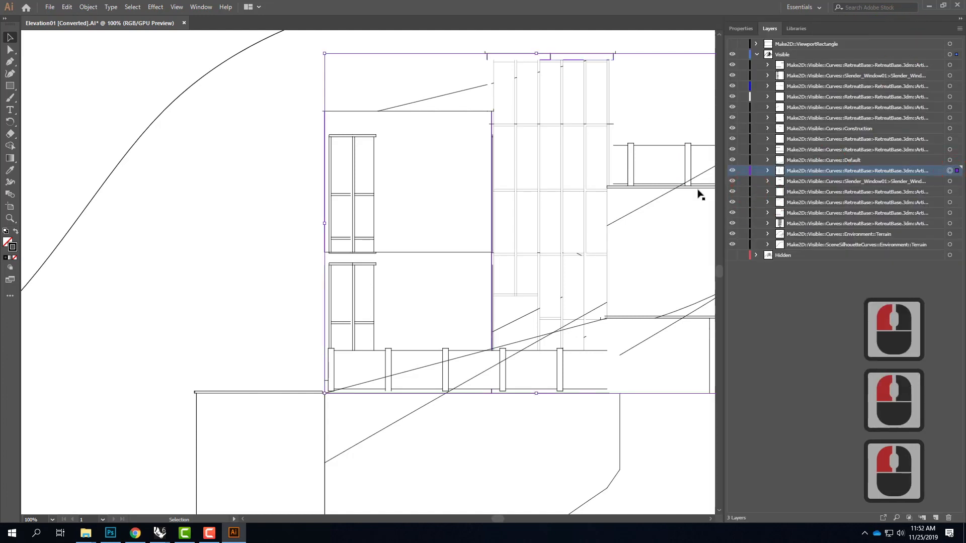
pyautogui.click(735, 29)
pyautogui.click(895, 170)
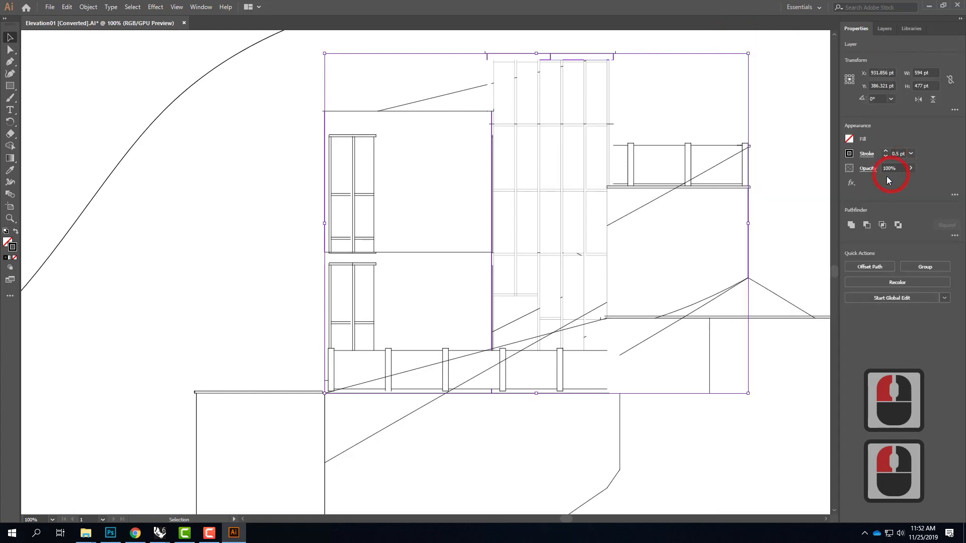
pyautogui.click(901, 153)
pyautogui.hotkey('ctrl', 'a')
pyautogui.write('1.5 pt')
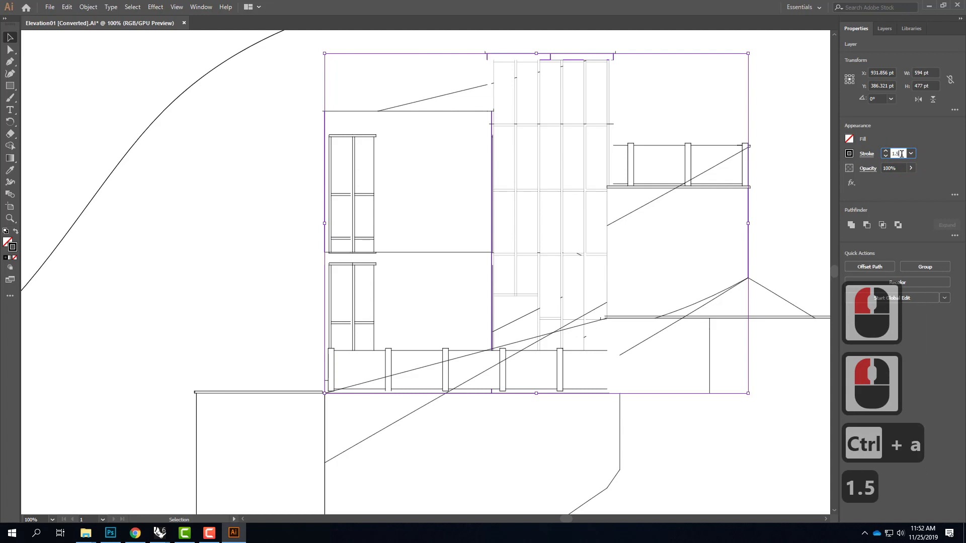
pyautogui.press('Return')
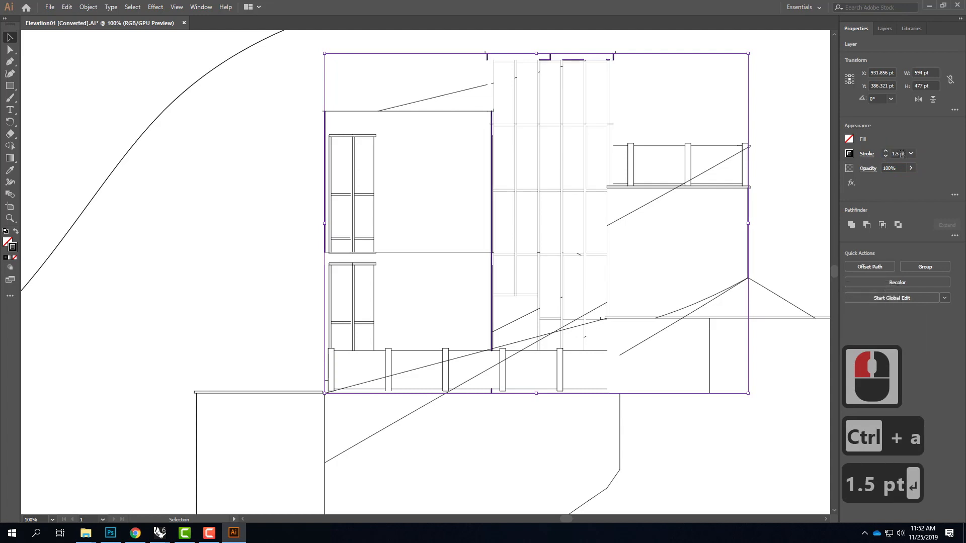
pyautogui.click(781, 117)
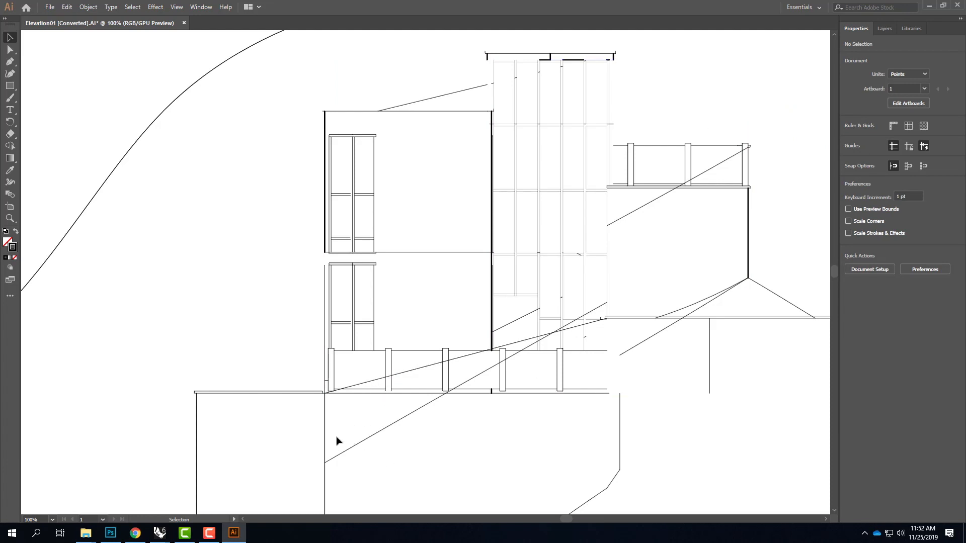
# Delete the diagonal terrain lines crossing the lower deck railing, the tower base and the upper terrace railing.
pyautogui.click(262, 392)
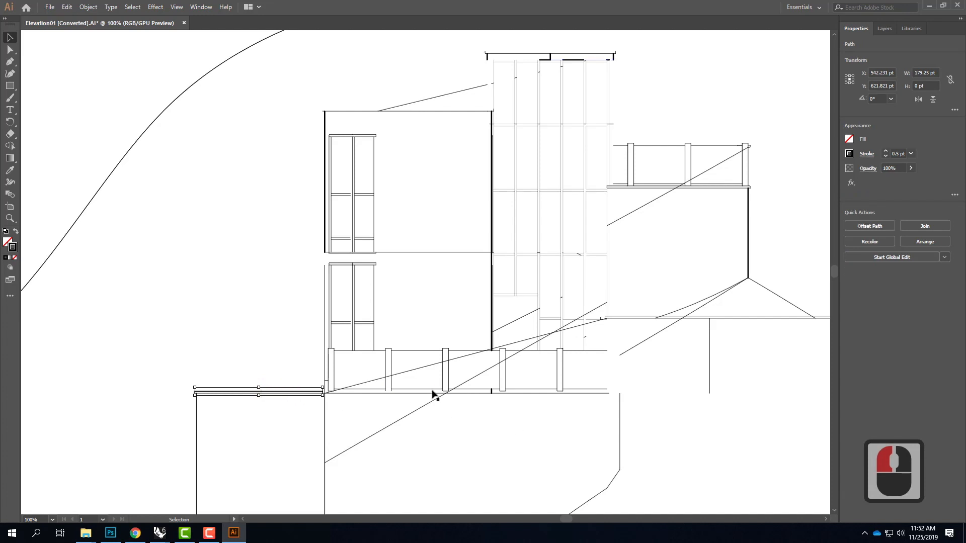
pyautogui.click(412, 415)
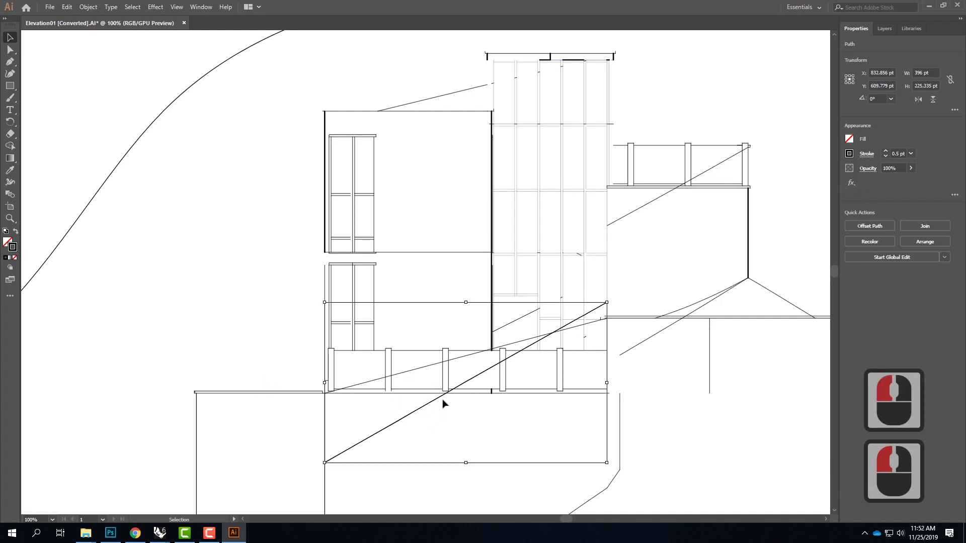
pyautogui.press('Delete')
pyautogui.click(422, 369)
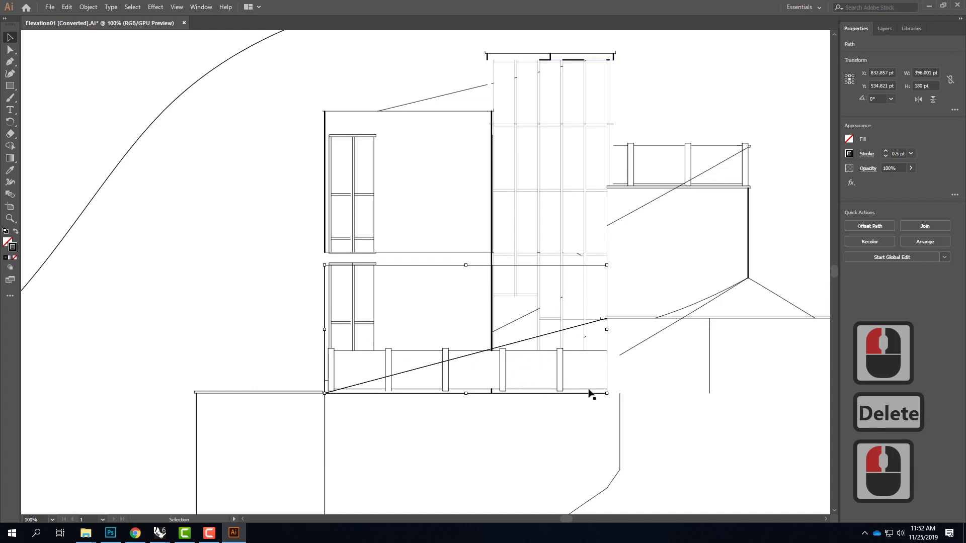
pyautogui.press('Delete')
pyautogui.click(512, 319)
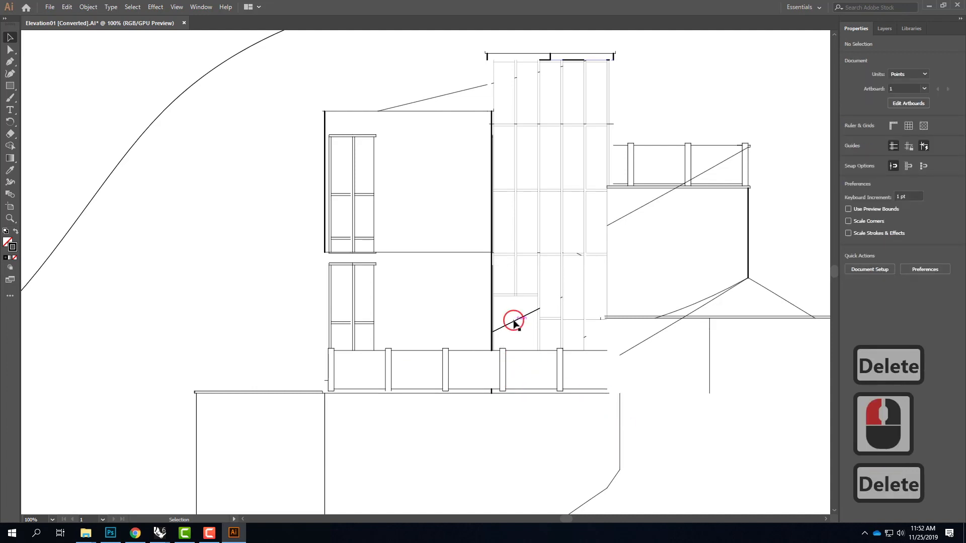
pyautogui.press('Delete')
pyautogui.click(645, 209)
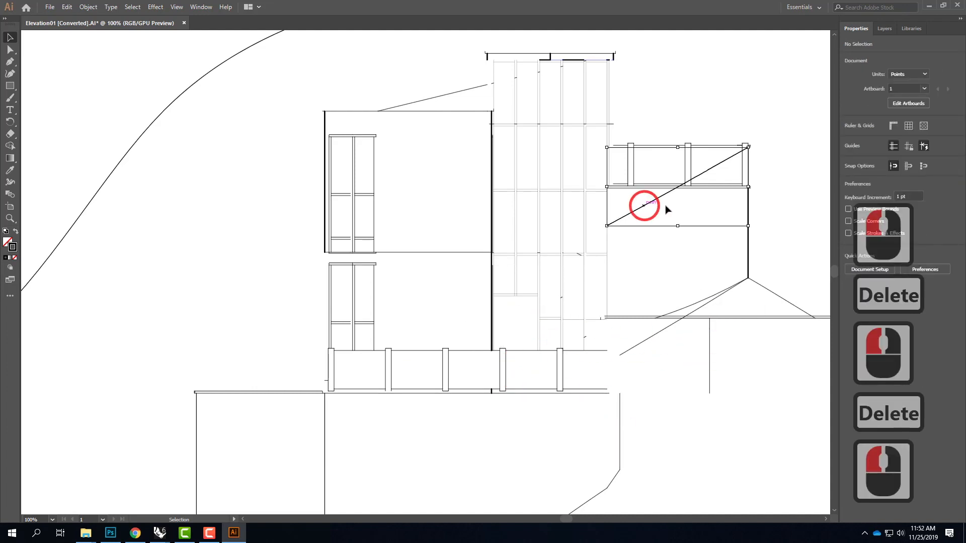
pyautogui.press('Delete')
# Delete the straight diagonal line and the vertical line pieces beneath the block with the upper terrace, and show the layer list.
pyautogui.click(699, 310)
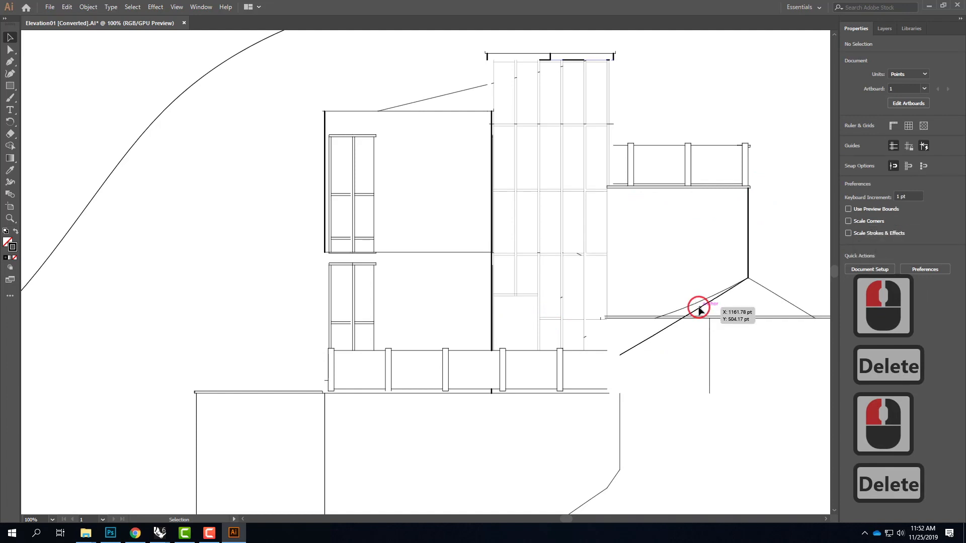
pyautogui.press('Delete')
pyautogui.click(710, 339)
pyautogui.press('Delete')
pyautogui.click(746, 395)
pyautogui.click(709, 324)
pyautogui.press('Delete')
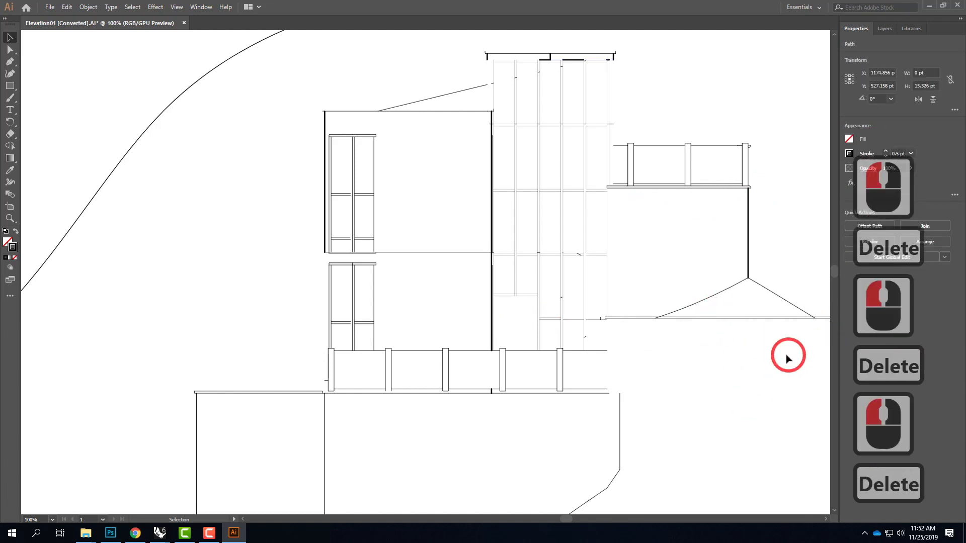
pyautogui.click(884, 29)
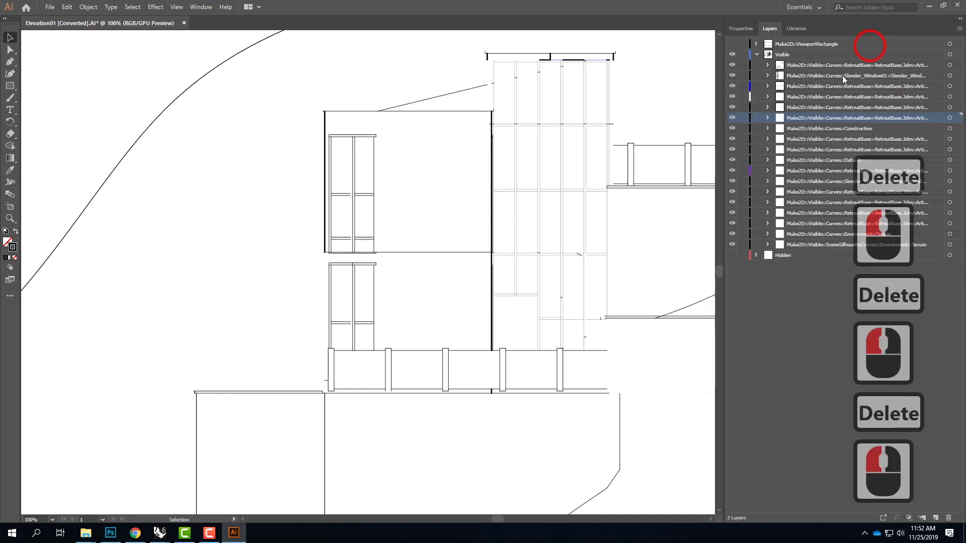
# Turn on the Hidden layer, list its sublayers, turn off the Visible layer, and clear the selection.
pyautogui.click(757, 54)
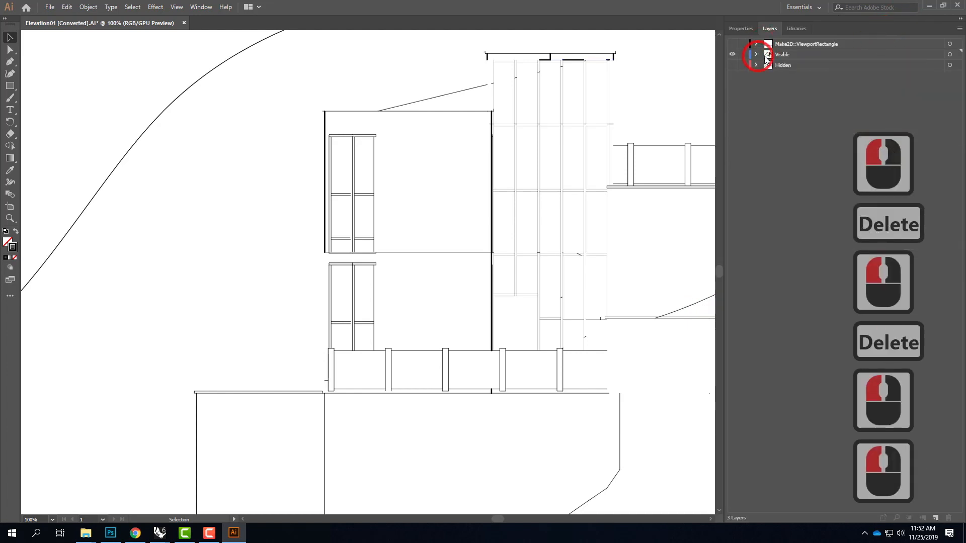
pyautogui.click(732, 65)
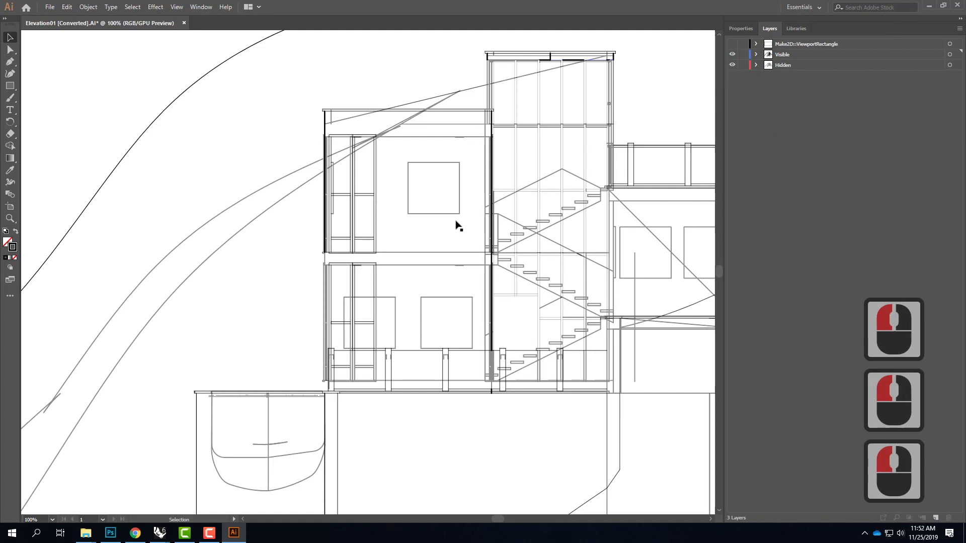
pyautogui.scroll(-4, 473, 365)
pyautogui.moveTo(641, 315); pyautogui.dragTo(513, 361)
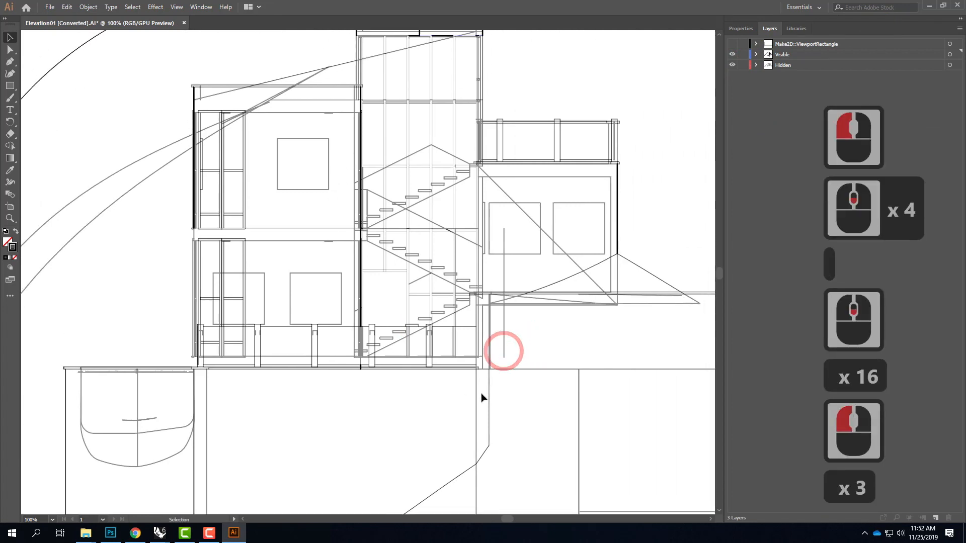
pyautogui.click(479, 308)
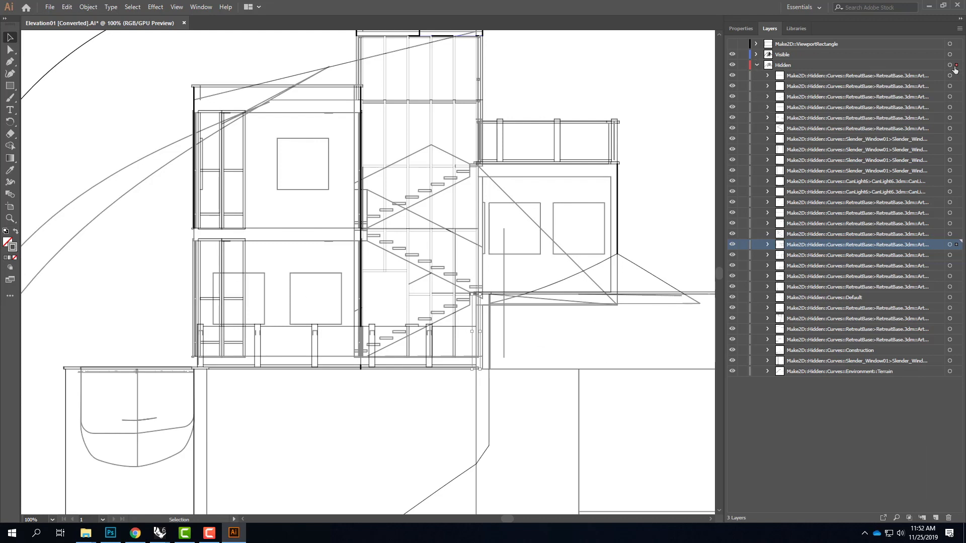
pyautogui.click(732, 55)
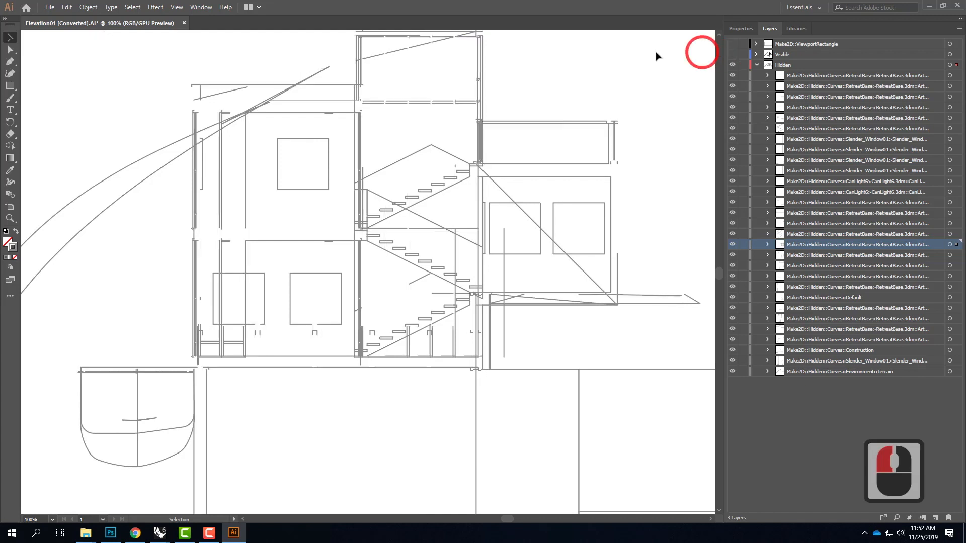
pyautogui.click(654, 85)
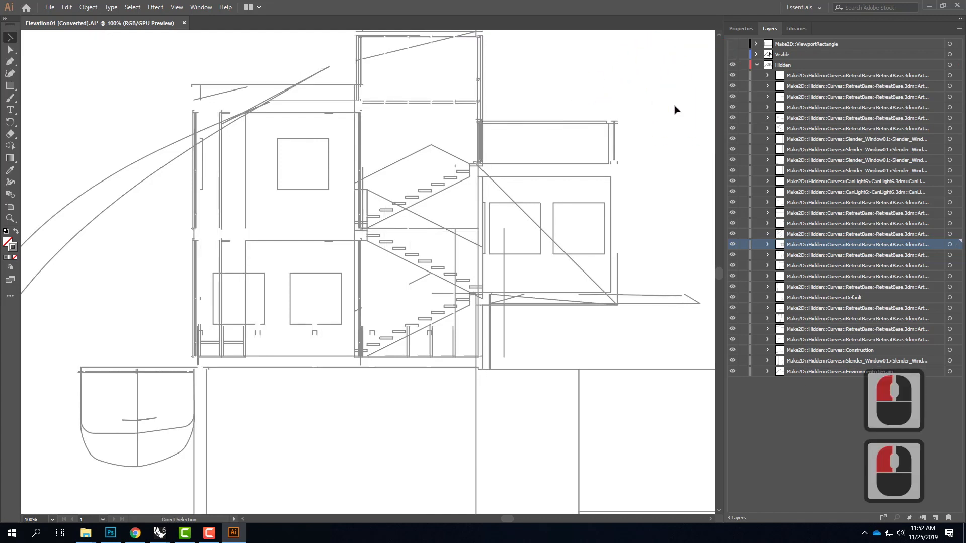
# Select all of the hidden linework and set its stroke weight to 0.2 pt.
pyautogui.hotkey('ctrl', 'a')
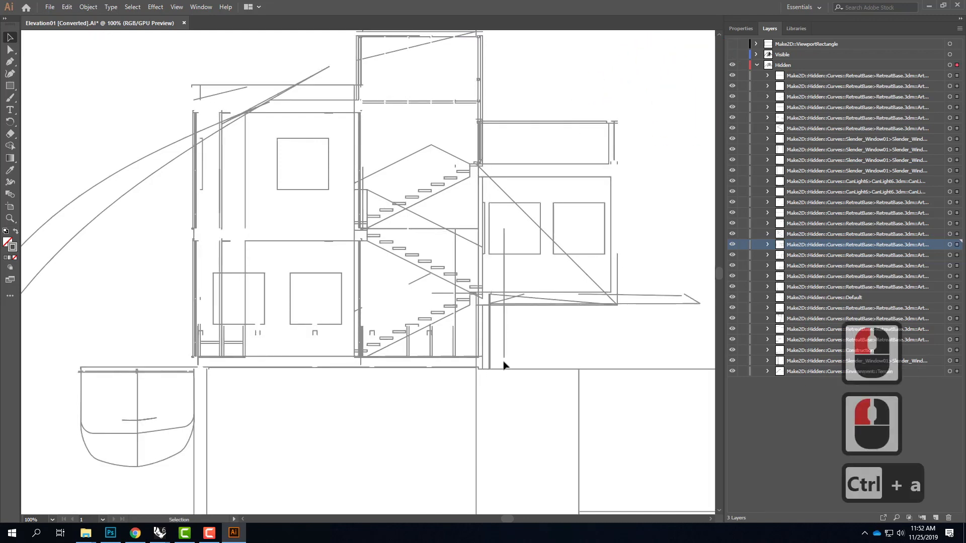
pyautogui.click(741, 28)
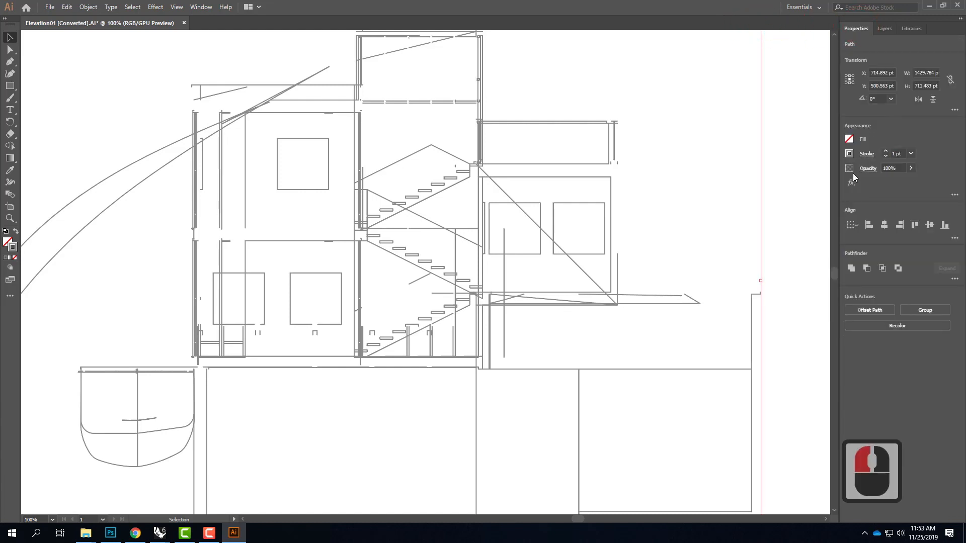
pyautogui.doubleClick(903, 154)
pyautogui.write('0.2')
pyautogui.press('Tab')
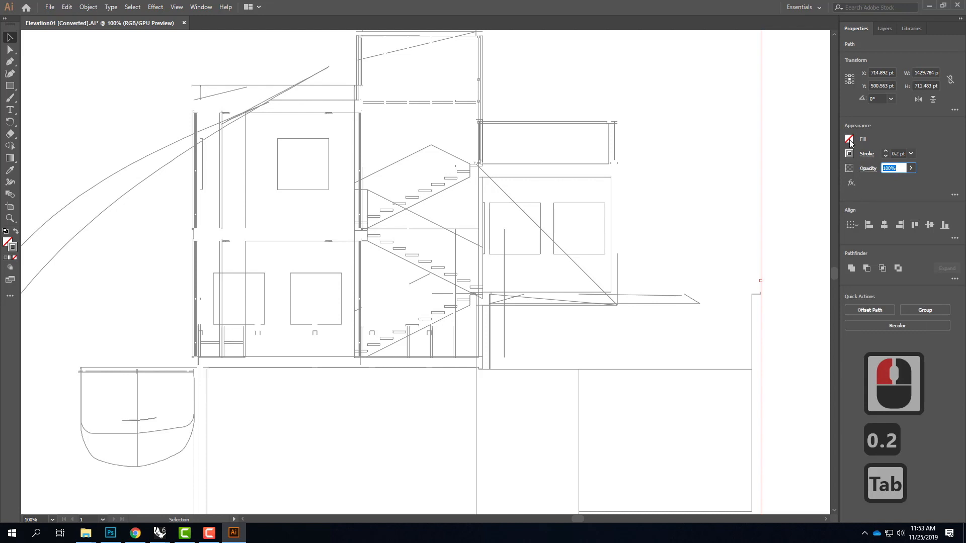
pyautogui.click(956, 195)
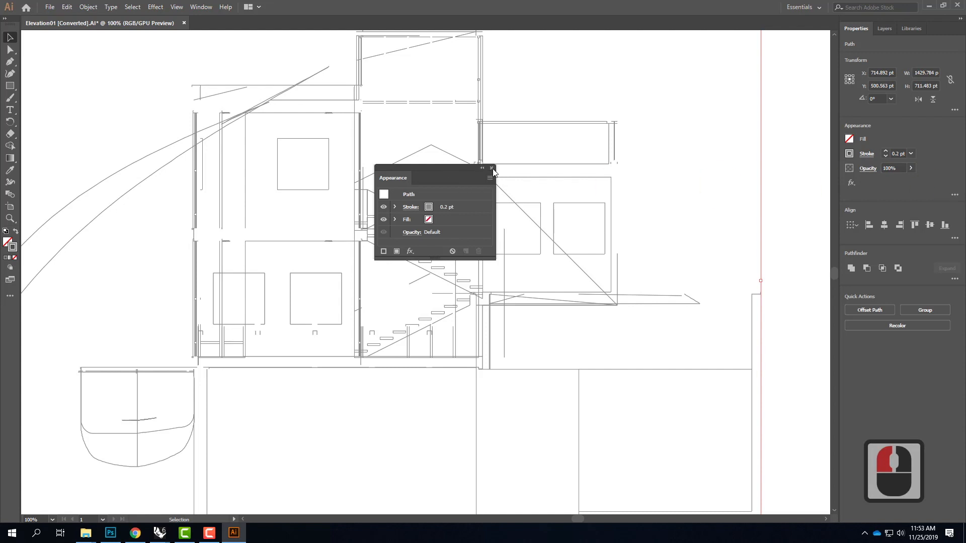
pyautogui.moveTo(432, 169); pyautogui.dragTo(728, 164)
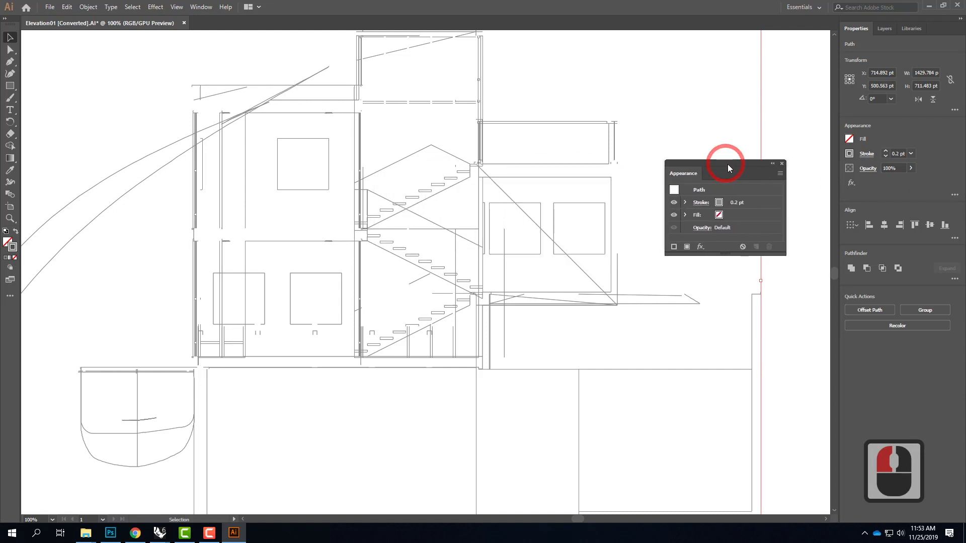
pyautogui.click(782, 164)
# Show the full stroke options, make the selected hidden lines dashed with a 2 pt dash and 2 pt gap, and deselect them.
pyautogui.click(201, 7)
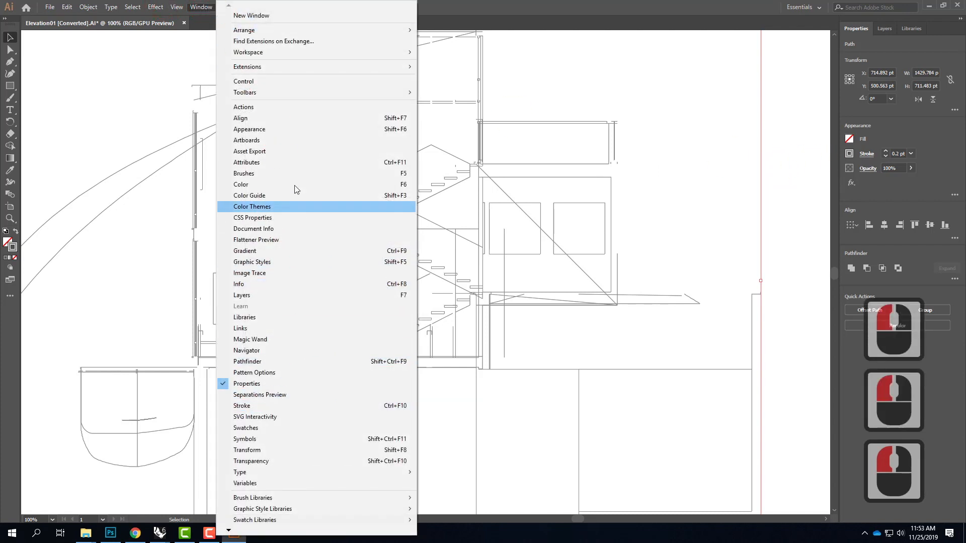
pyautogui.click(249, 406)
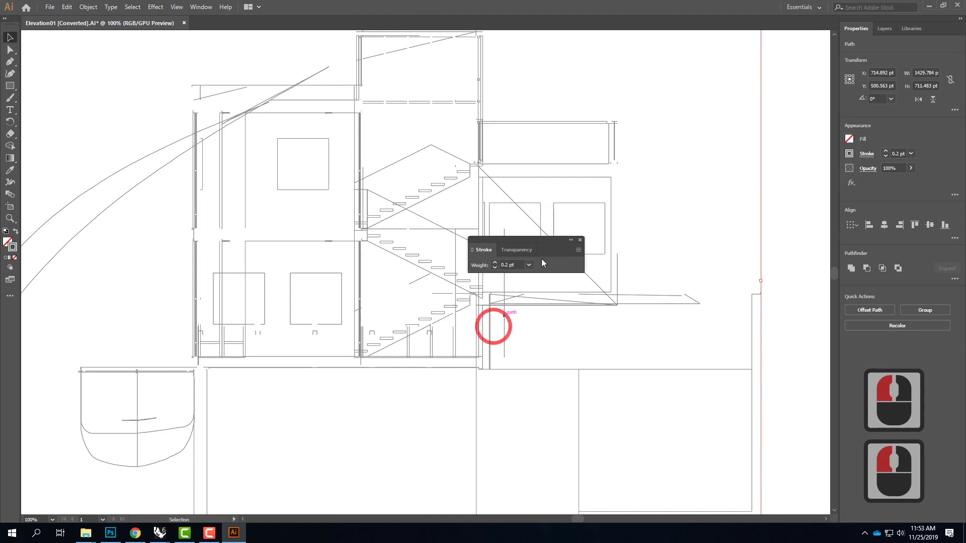
pyautogui.click(578, 250)
pyautogui.click(624, 255)
pyautogui.moveTo(544, 240); pyautogui.dragTo(708, 141)
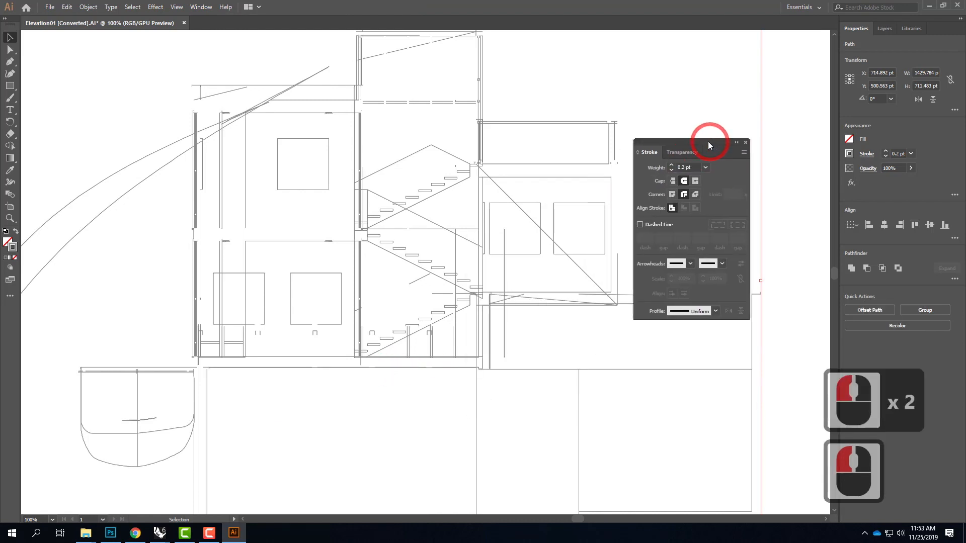
pyautogui.click(641, 225)
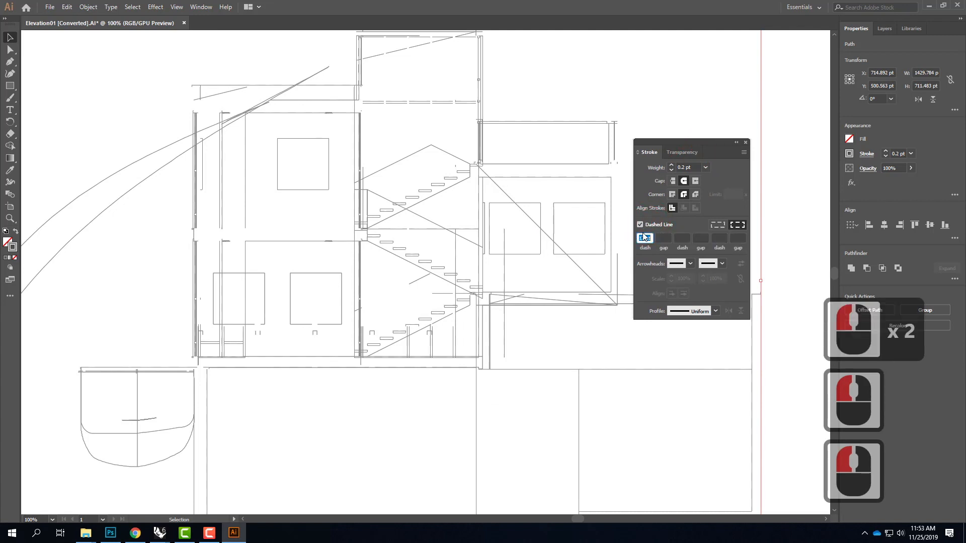
pyautogui.write('2 pt')
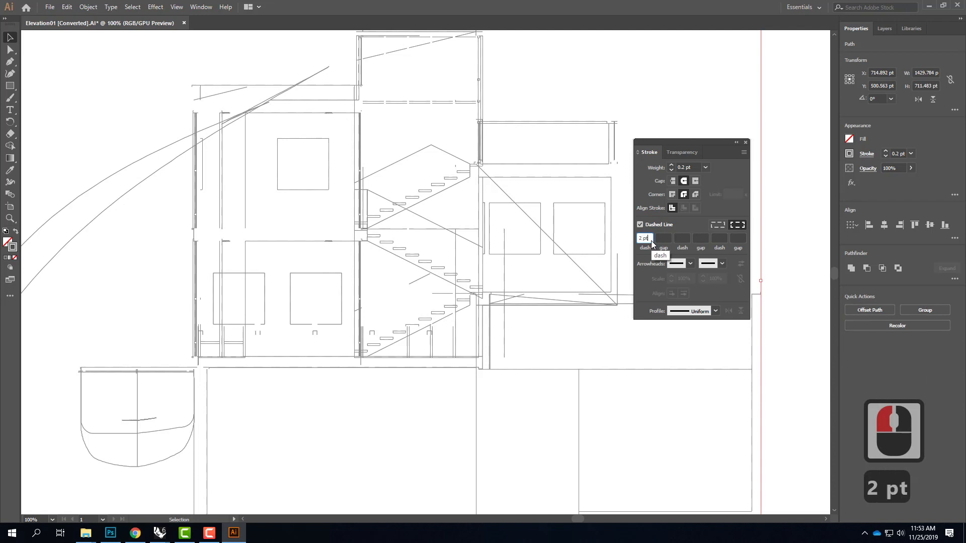
pyautogui.press('Tab')
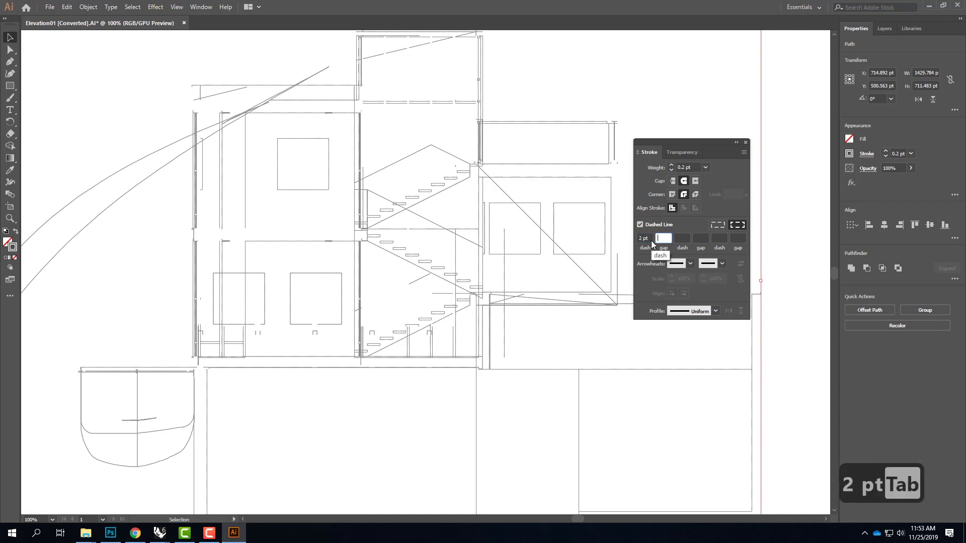
pyautogui.write('2 pt')
pyautogui.press('Tab')
pyautogui.click(771, 229)
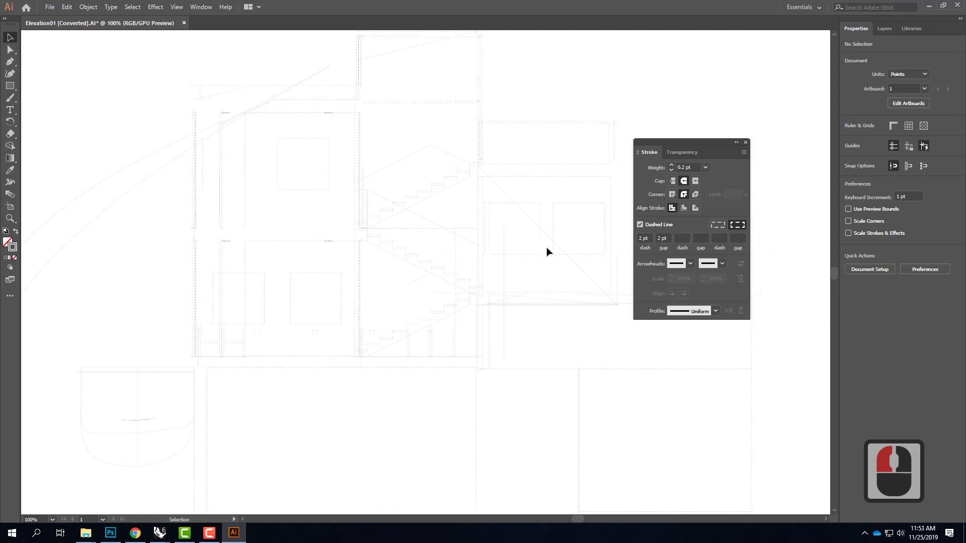
# Select all the dashed hidden lines, set their stroke colour to C 0, M 0, Y 0, K 50%, and deselect them.
pyautogui.hotkey('ctrl', 'a')
pyautogui.doubleClick(12, 247)
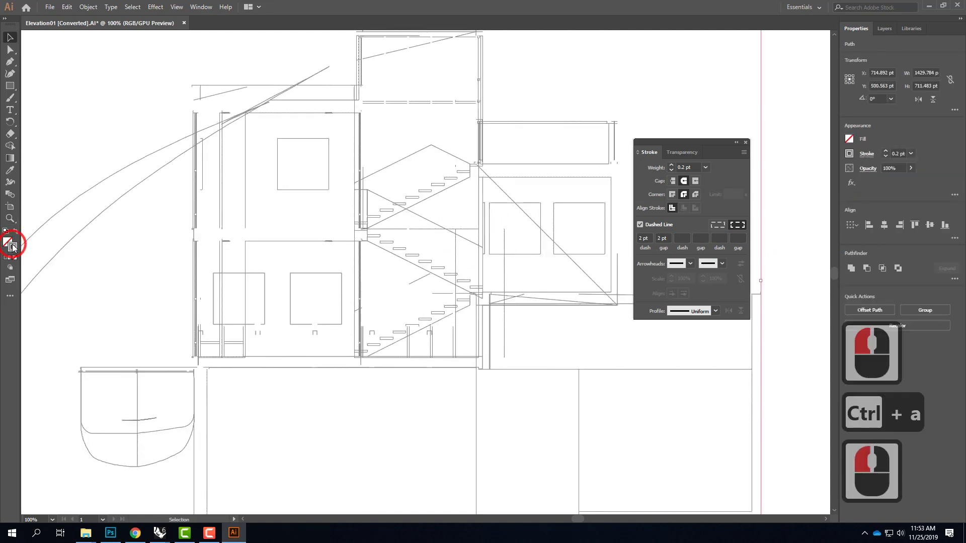
pyautogui.click(584, 287)
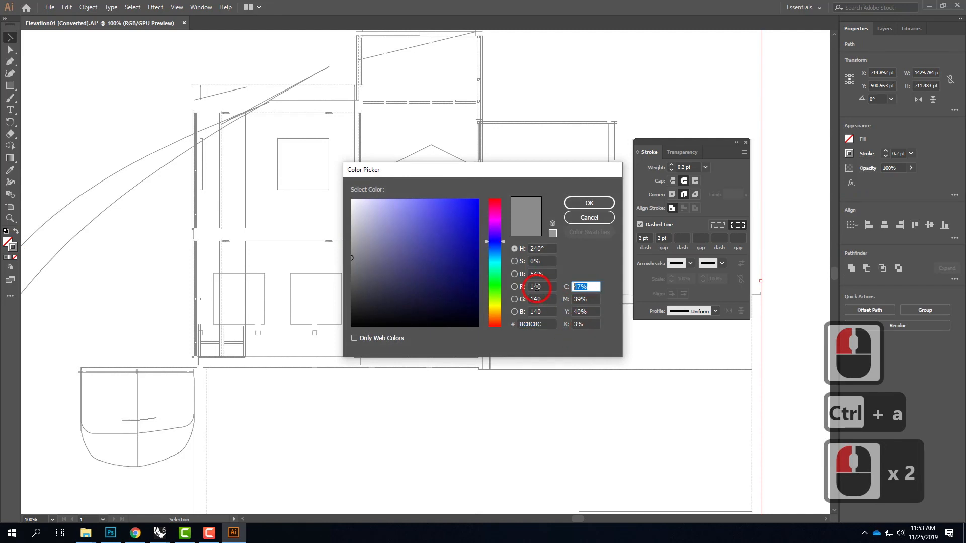
pyautogui.write('0')
pyautogui.press('Tab')
pyautogui.write('0')
pyautogui.press('Tab')
pyautogui.write('0')
pyautogui.press('Tab')
pyautogui.write('40')
pyautogui.press('Tab')
pyautogui.click(581, 324)
pyautogui.write('50')
pyautogui.press('Tab')
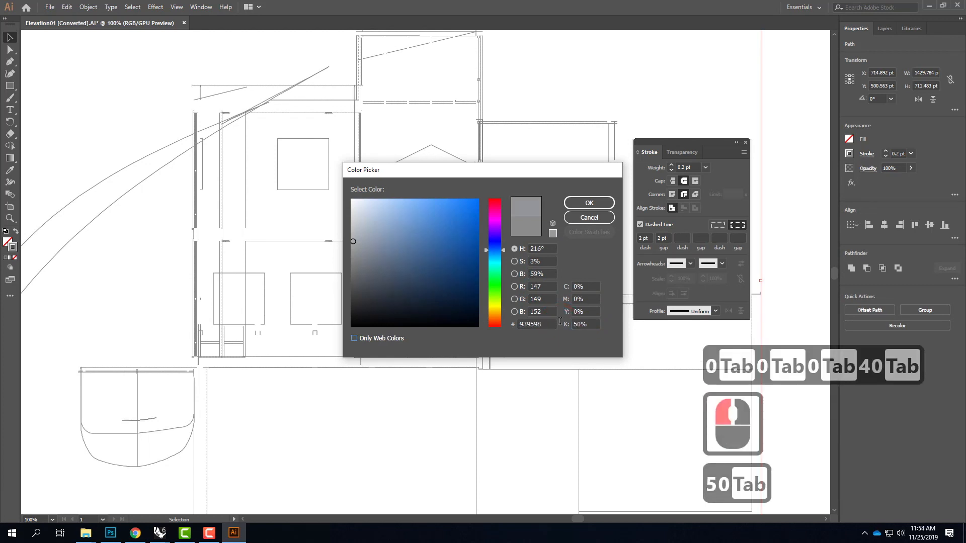
pyautogui.click(586, 203)
pyautogui.click(572, 69)
pyautogui.click(703, 96)
pyautogui.click(653, 93)
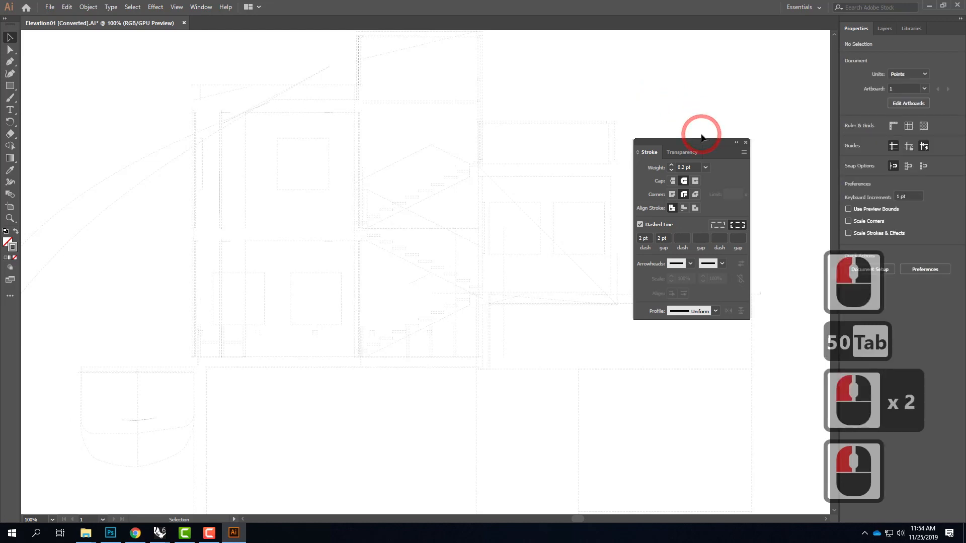
# Reselect all the dashed hidden lines, darken their stroke colour to C 0, M 0, Y 0, K 70%, and deselect them.
pyautogui.hotkey('ctrl', 'a')
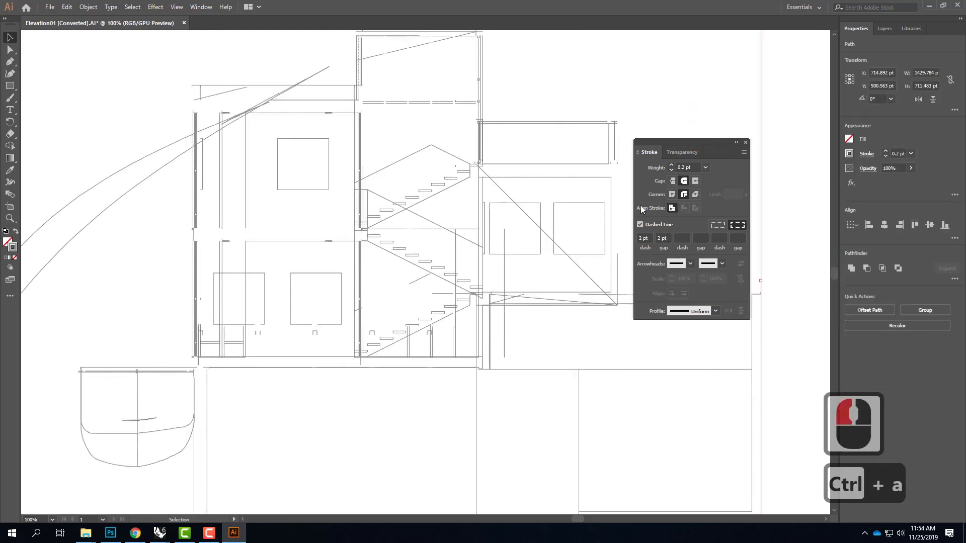
pyautogui.doubleClick(12, 247)
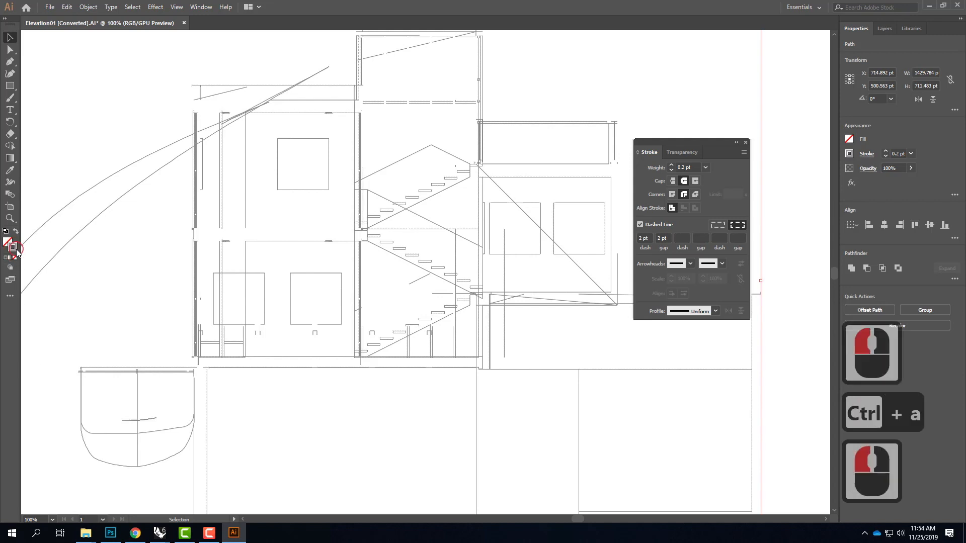
pyautogui.doubleClick(589, 286)
pyautogui.click(554, 280)
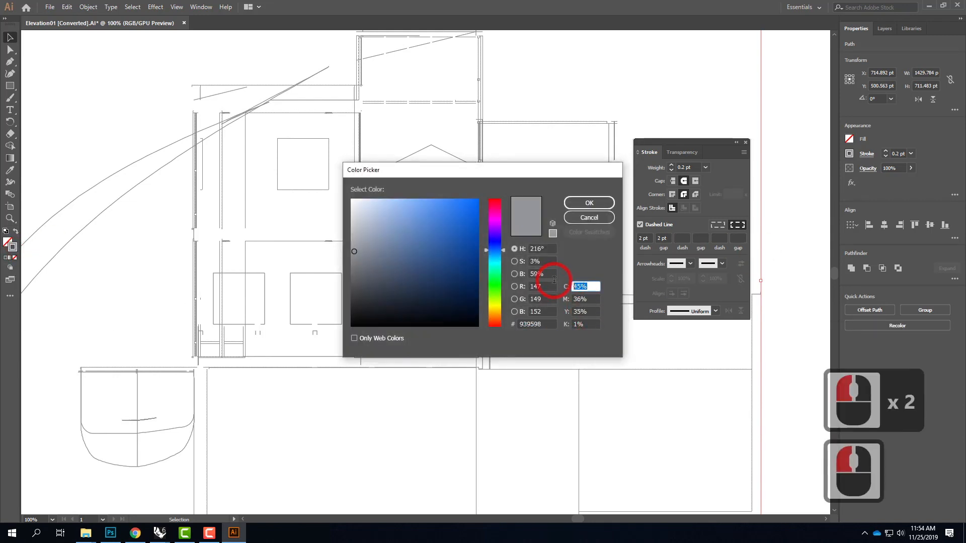
pyautogui.write('0')
pyautogui.press('Tab')
pyautogui.write('0')
pyautogui.press('Tab')
pyautogui.write('0')
pyautogui.press('Tab')
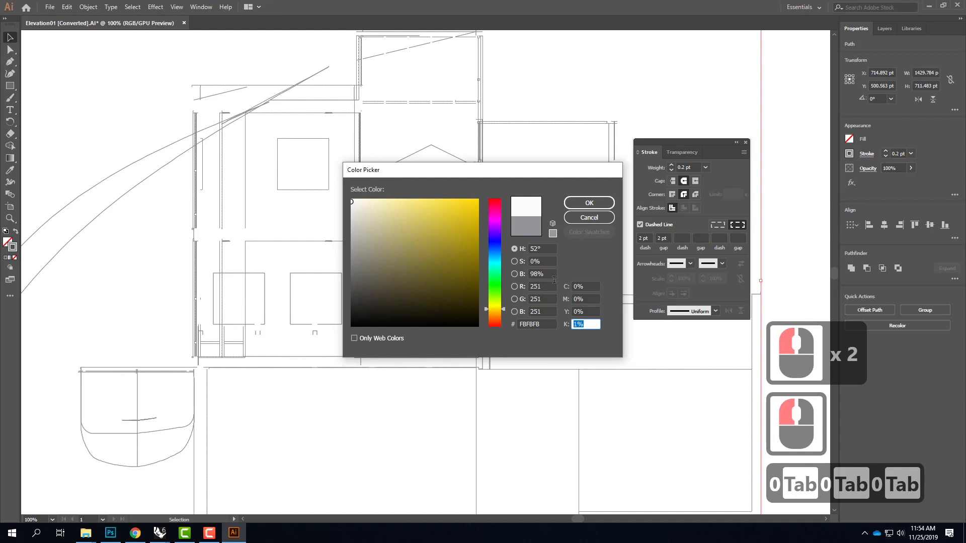
pyautogui.write('70')
pyautogui.press('Tab')
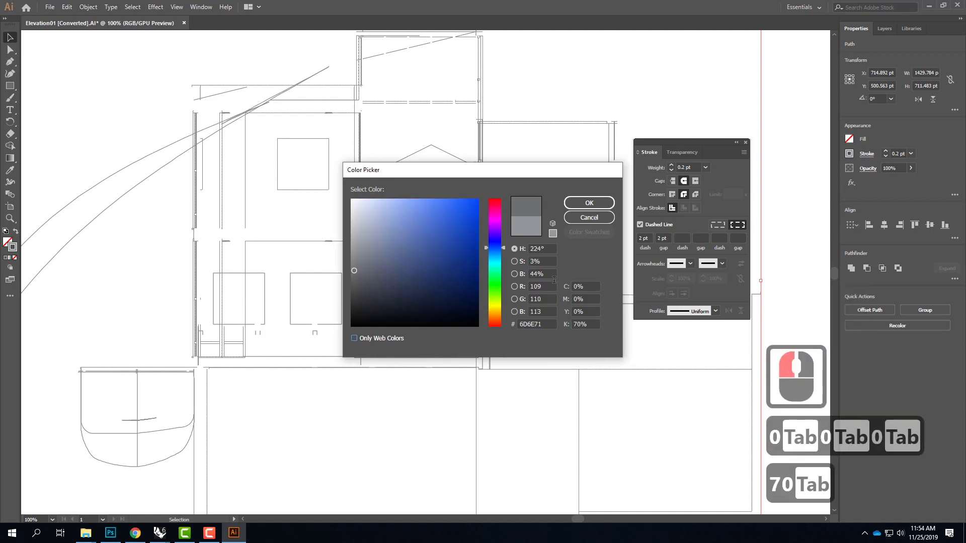
pyautogui.click(586, 203)
pyautogui.click(640, 88)
pyautogui.click(671, 88)
pyautogui.click(730, 113)
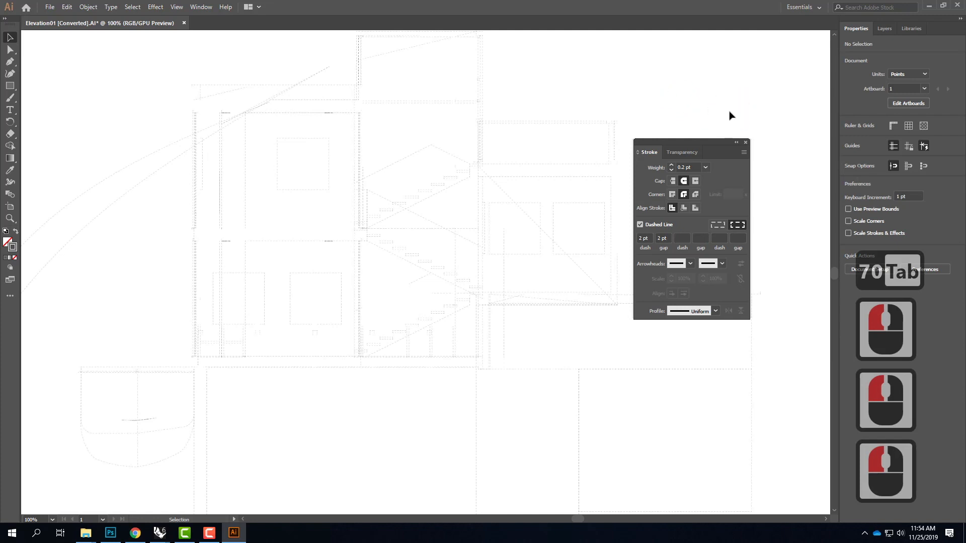
# Select all the dashed hidden lines, set their stroke colour to pure black (000000), and deselect them.
pyautogui.hotkey('ctrl', 'a')
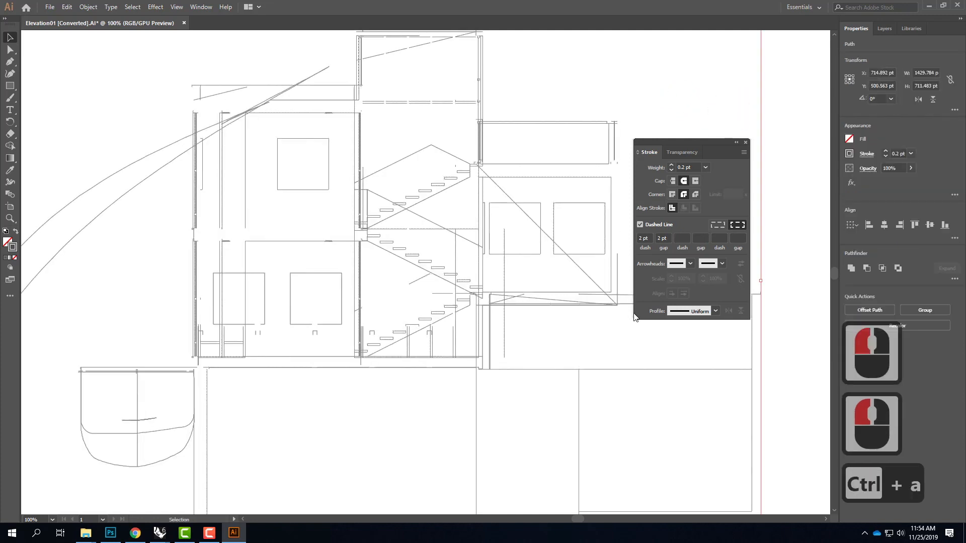
pyautogui.doubleClick(12, 246)
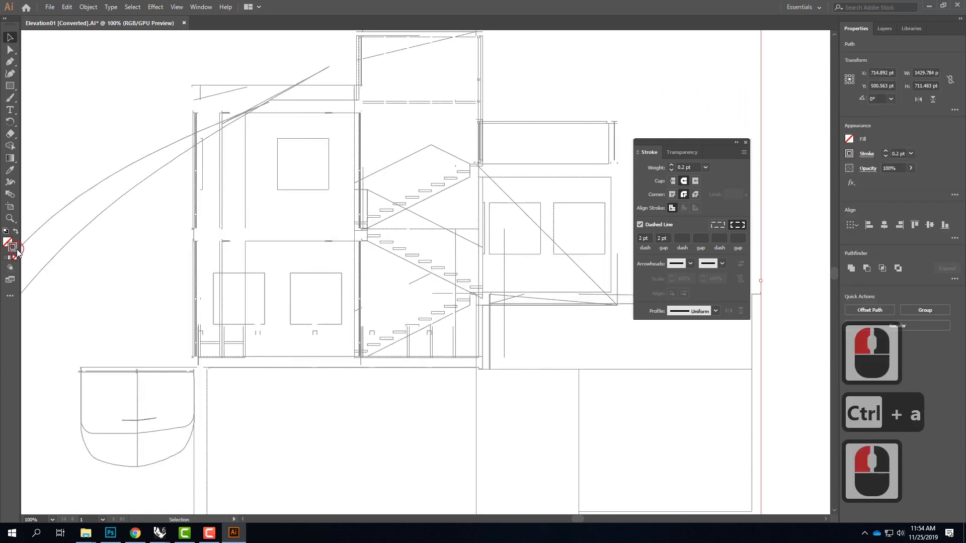
pyautogui.click(366, 284)
pyautogui.moveTo(358, 315); pyautogui.dragTo(330, 341)
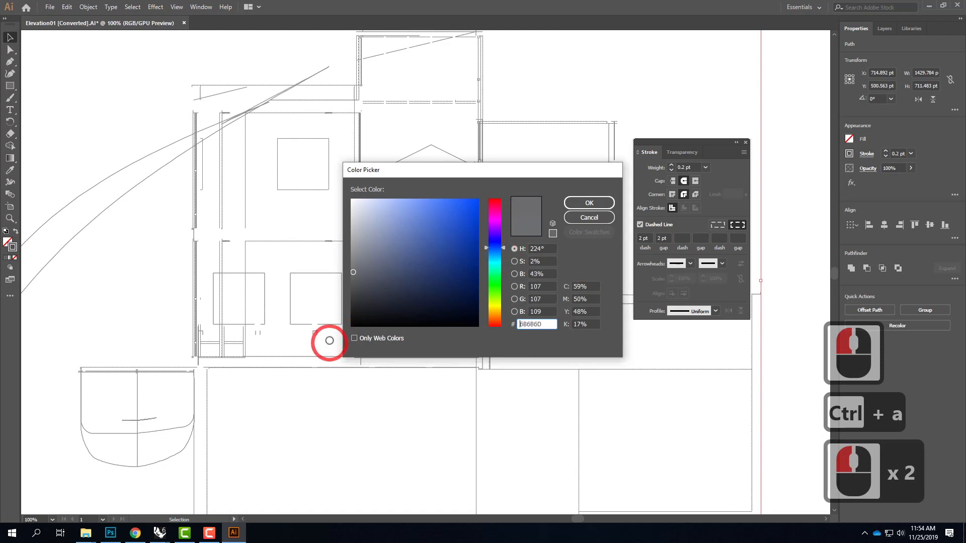
pyautogui.moveTo(362, 308); pyautogui.dragTo(332, 346)
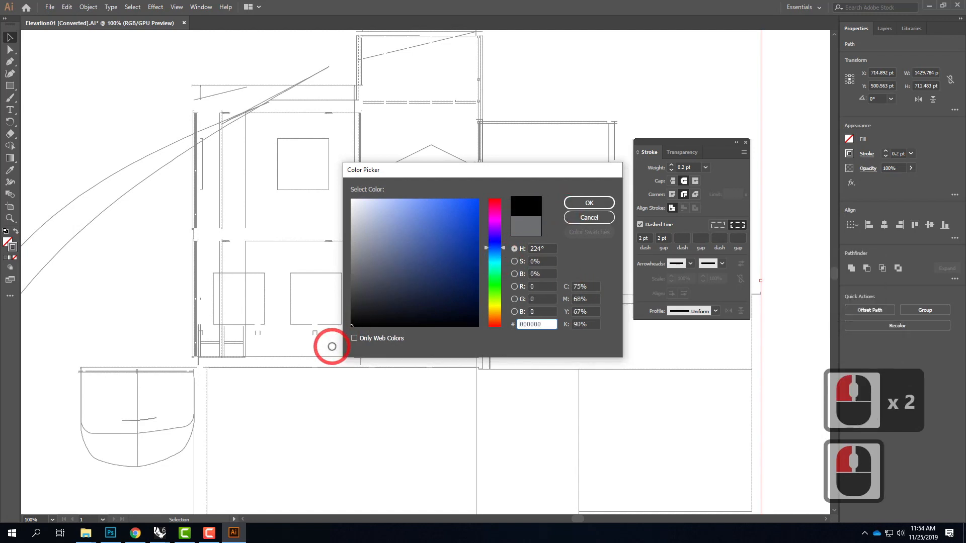
pyautogui.click(590, 202)
pyautogui.click(656, 85)
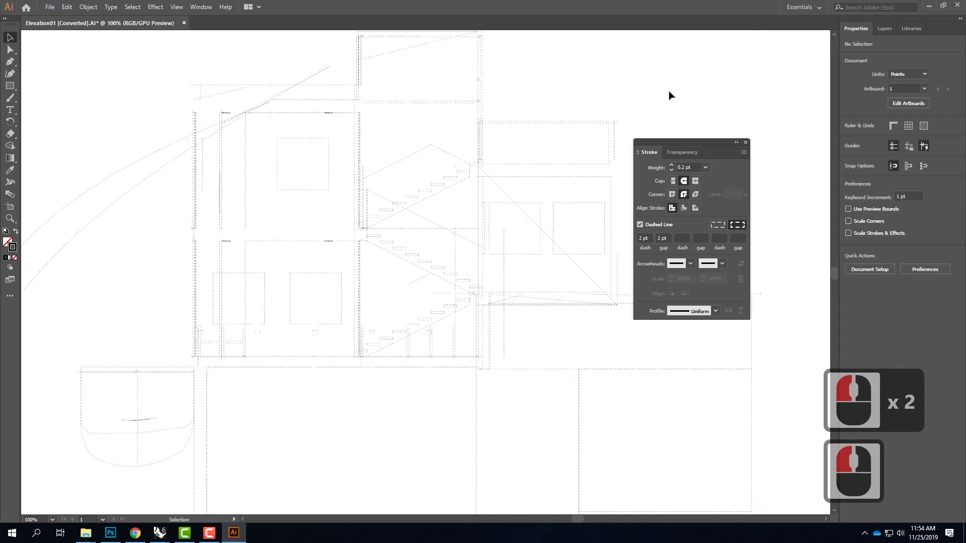
# Select all the dashed hidden lines, set their stroke weight to 0.35 pt, and deselect them.
pyautogui.hotkey('ctrl', 'a')
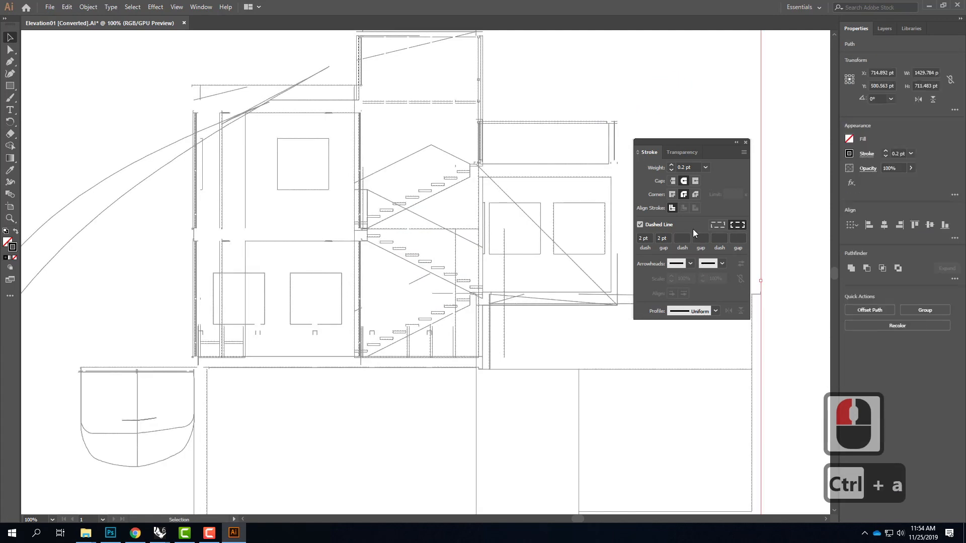
pyautogui.click(899, 153)
pyautogui.moveTo(902, 153); pyautogui.dragTo(885, 157)
pyautogui.write('0.')
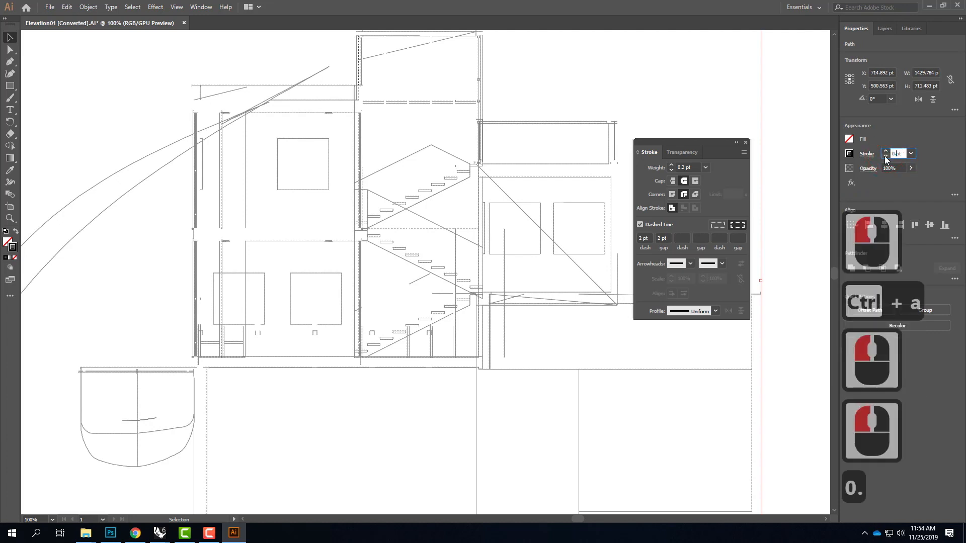
pyautogui.write('35')
pyautogui.press('Tab')
pyautogui.click(701, 108)
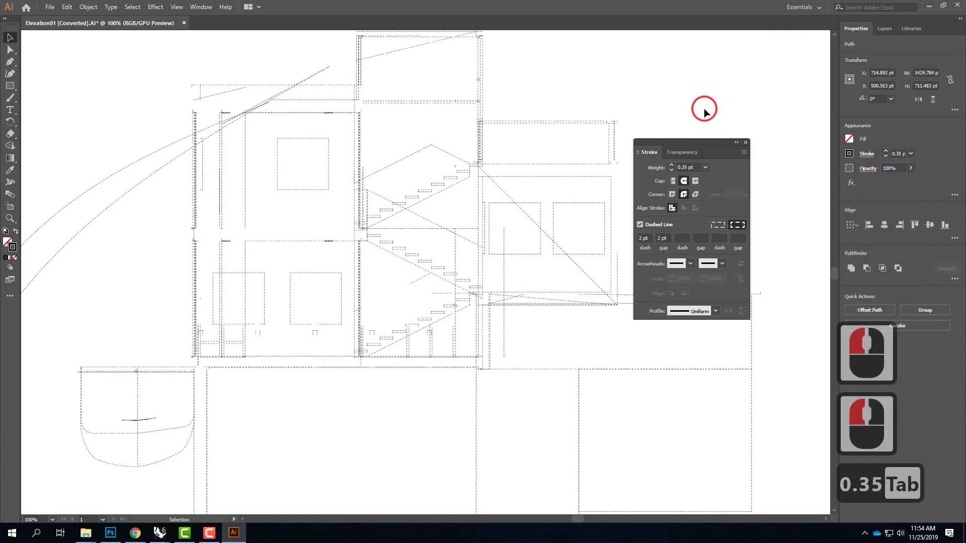
# Turn the Visible linework layer back on alongside the Hidden layer.
pyautogui.click(881, 28)
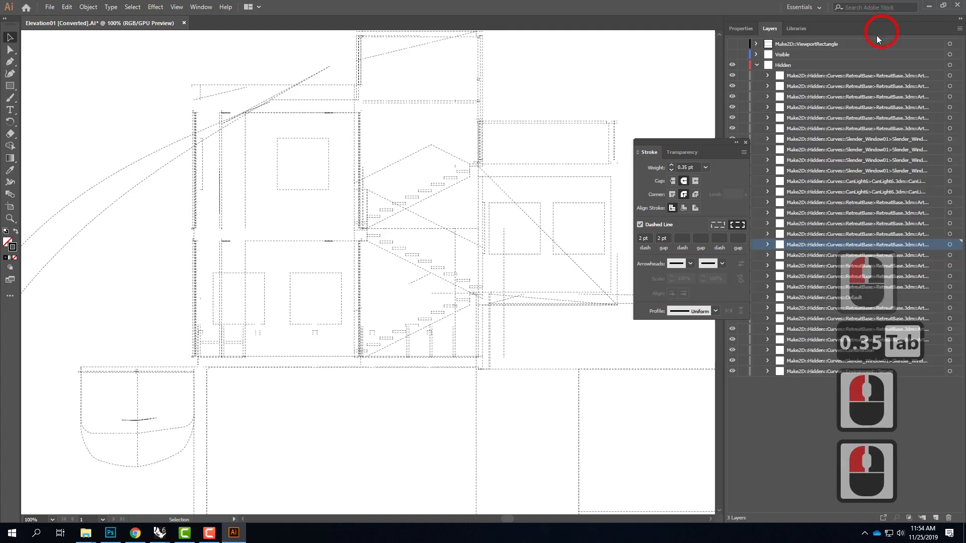
pyautogui.click(732, 55)
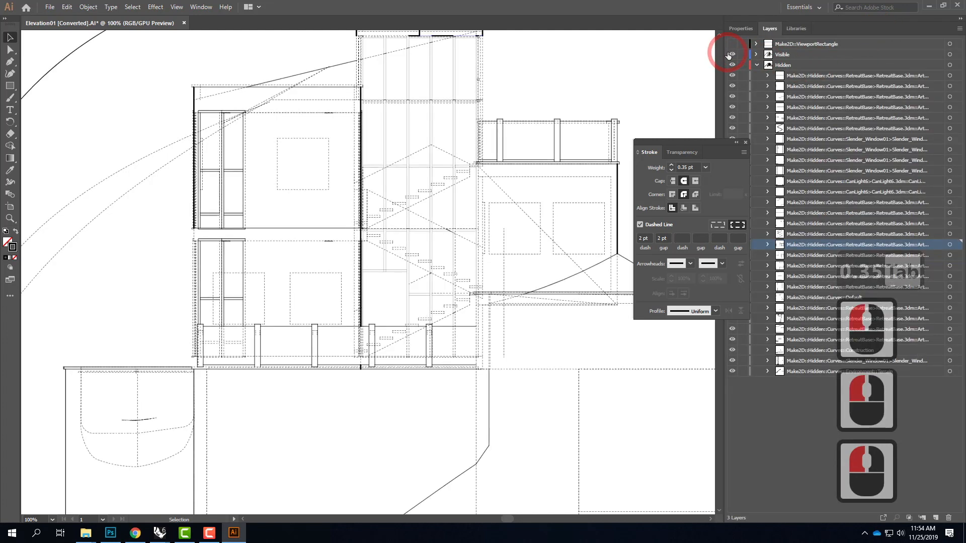
pyautogui.scroll(4, 525, 134)
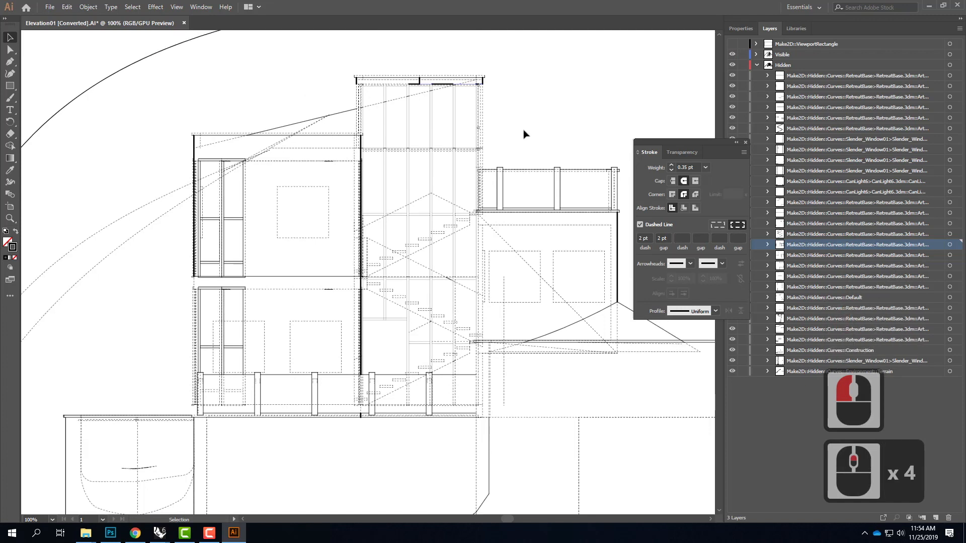
# Select everything on the Visible sublayer holding the heavy wall-edge lines, set its stroke weight to 0.5 pt, and deselect it.
pyautogui.hotkey('ctrl', '0')
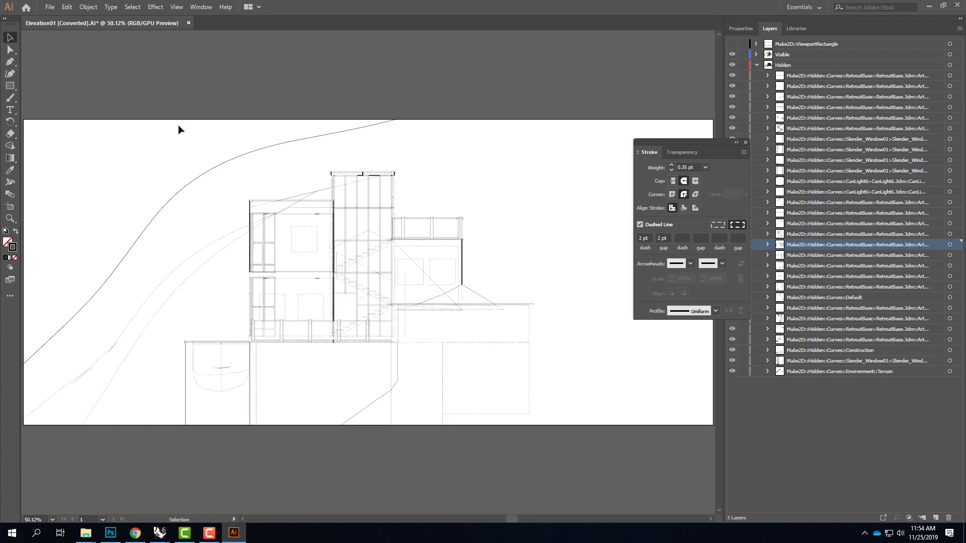
pyautogui.hotkey('ctrl', '=')
pyautogui.hotkey('ctrl', '=')
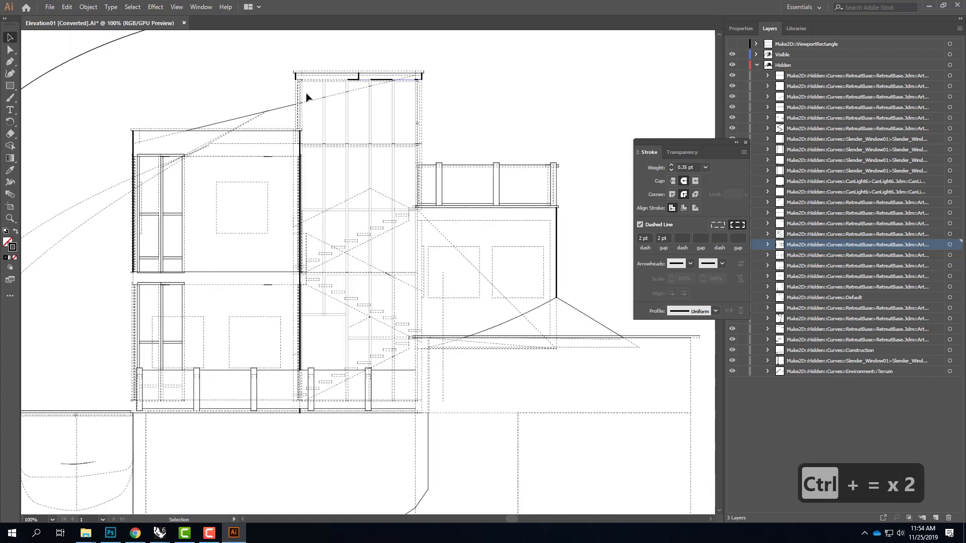
pyautogui.click(132, 139)
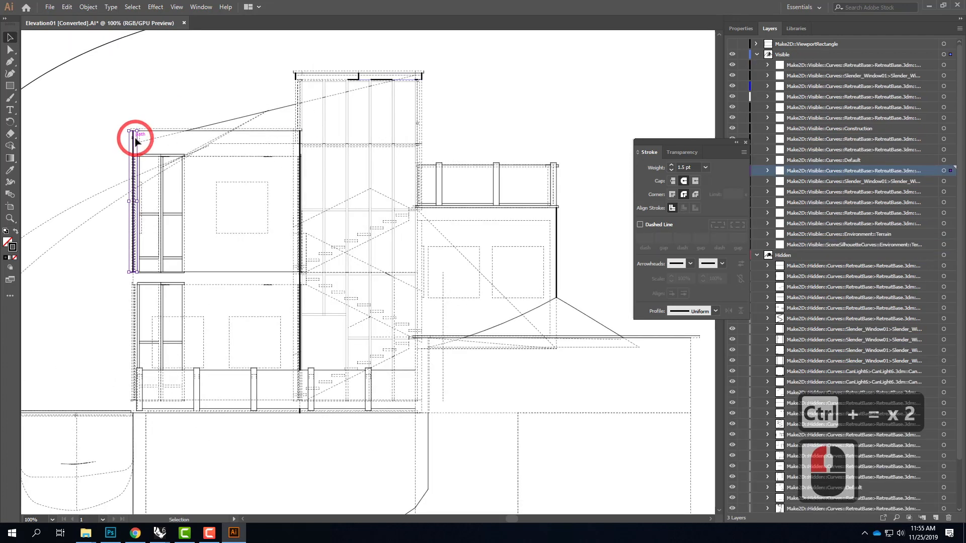
pyautogui.click(952, 171)
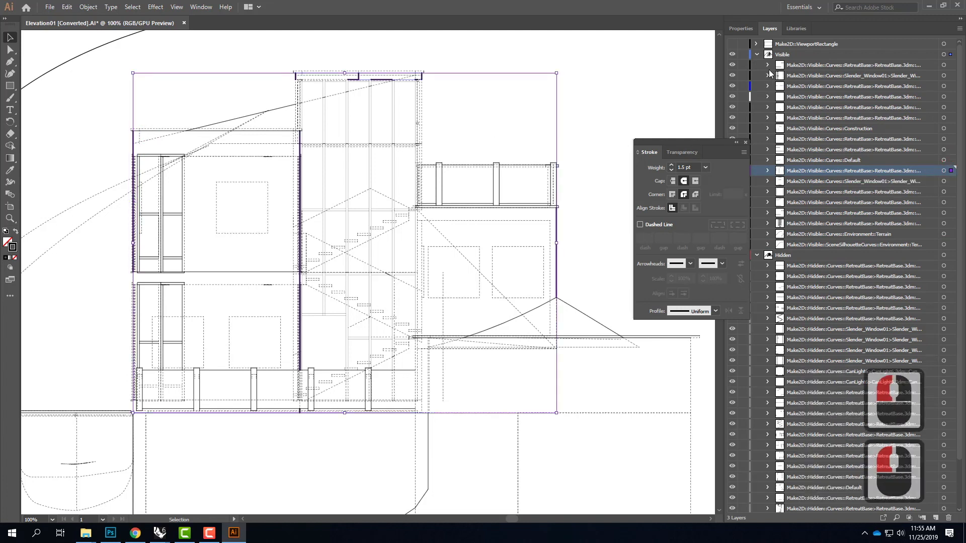
pyautogui.click(741, 28)
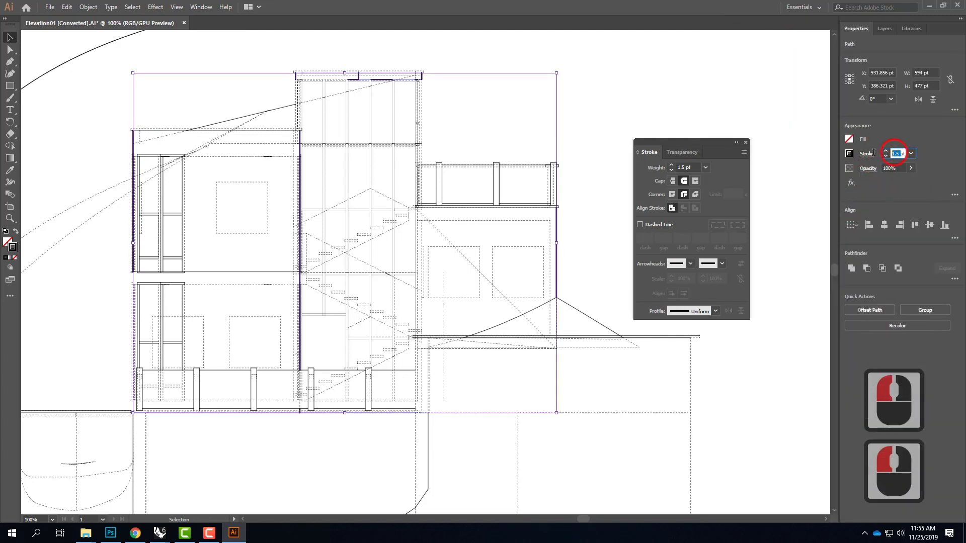
pyautogui.write('0.5')
pyautogui.press('Tab')
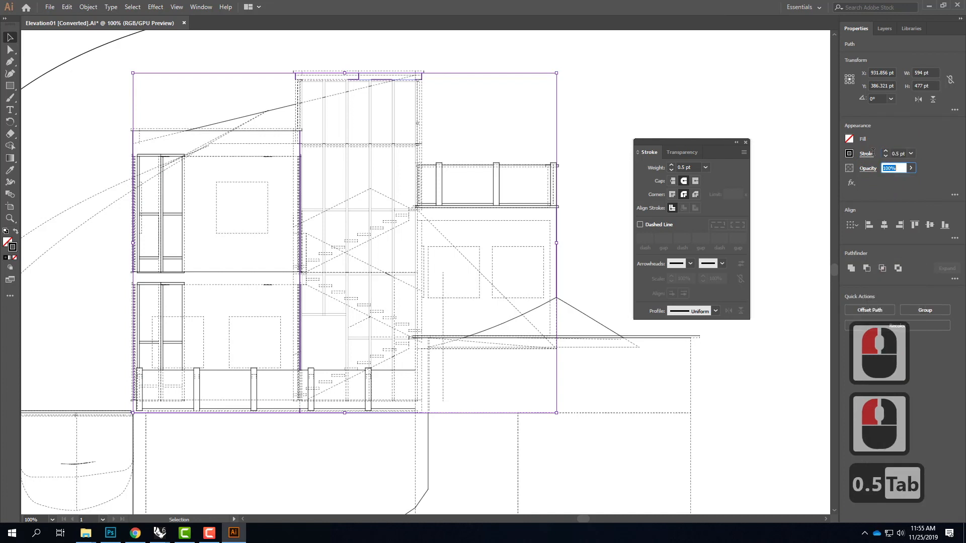
pyautogui.click(712, 108)
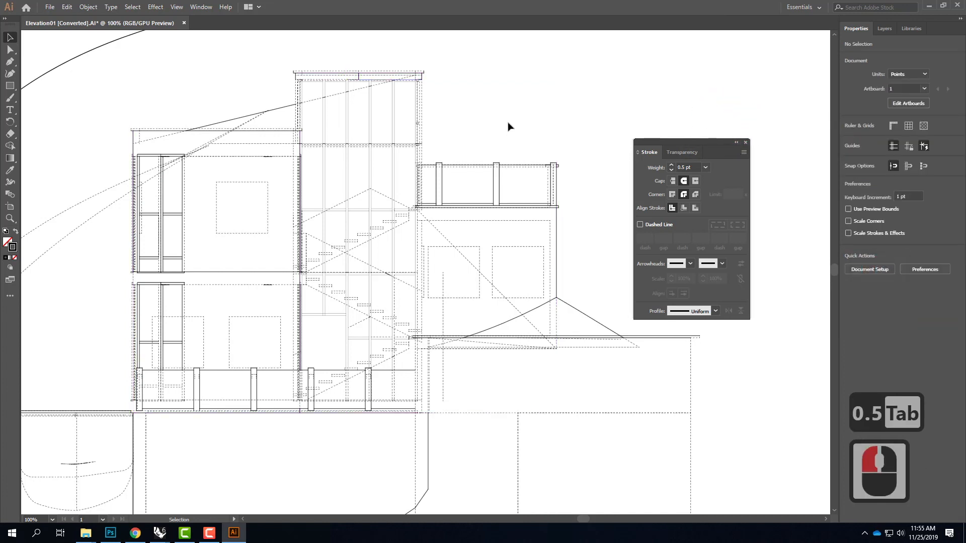
# Collapse the floating stroke options so they no longer cover the artboard.
pyautogui.hotkey('ctrl', '0')
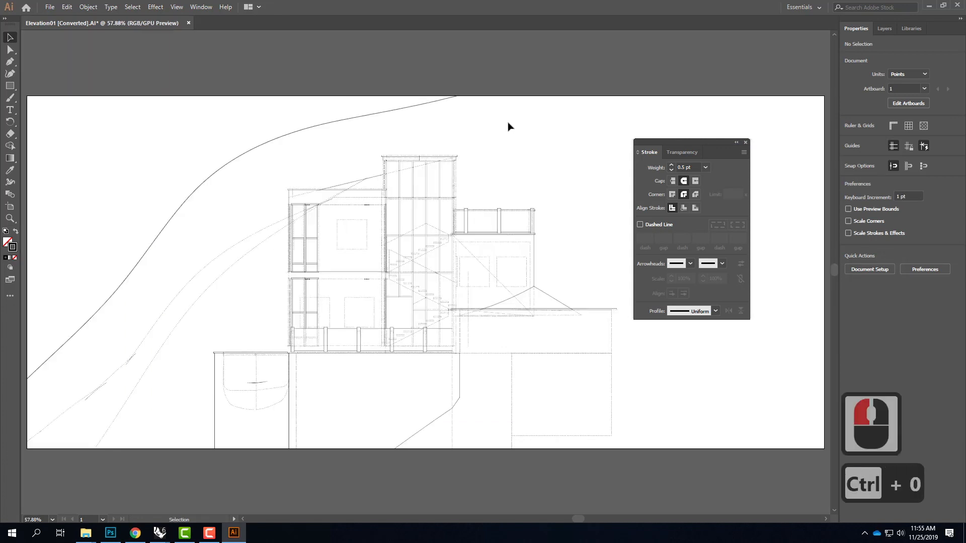
pyautogui.click(736, 144)
pyautogui.click(389, 482)
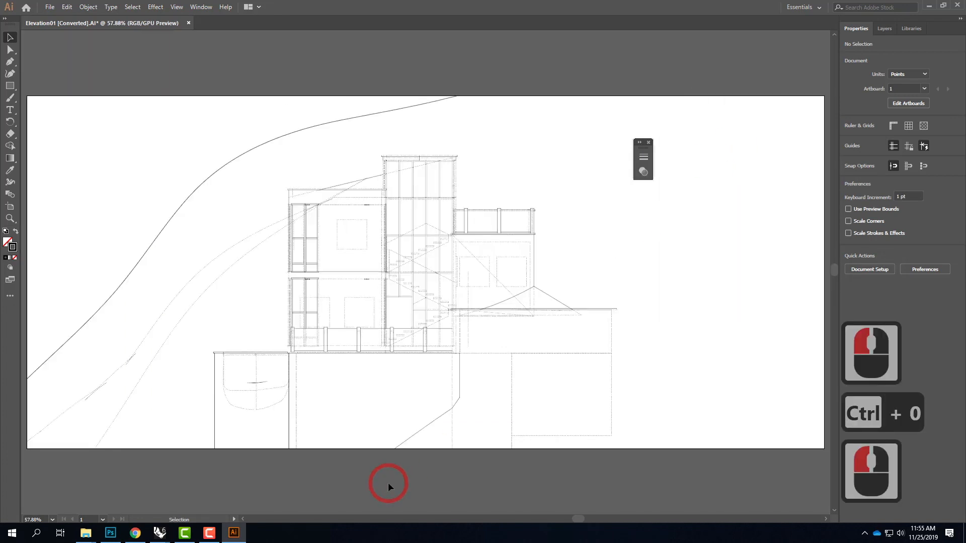
# Place Shadows.jpg as a linked image at the artboard's upper-left corner.
pyautogui.click(50, 7)
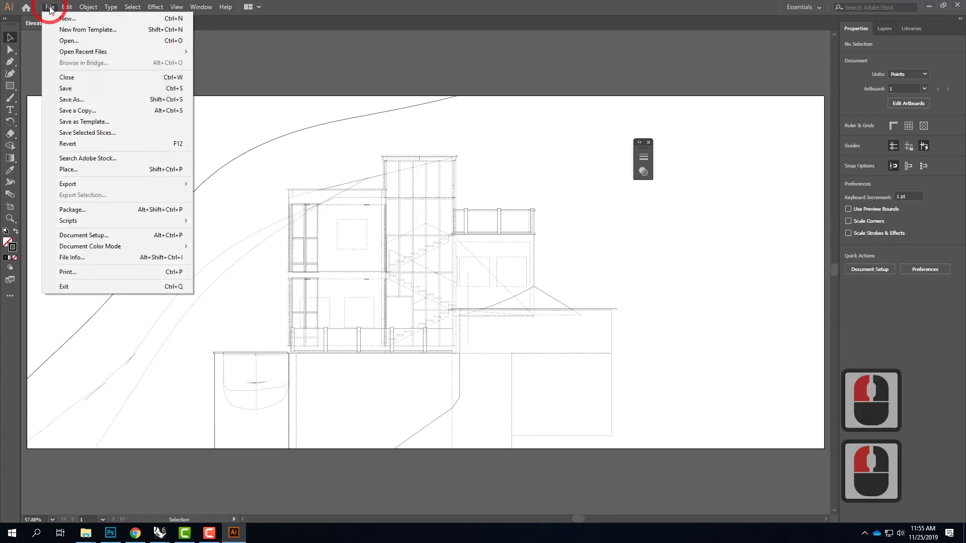
pyautogui.click(78, 169)
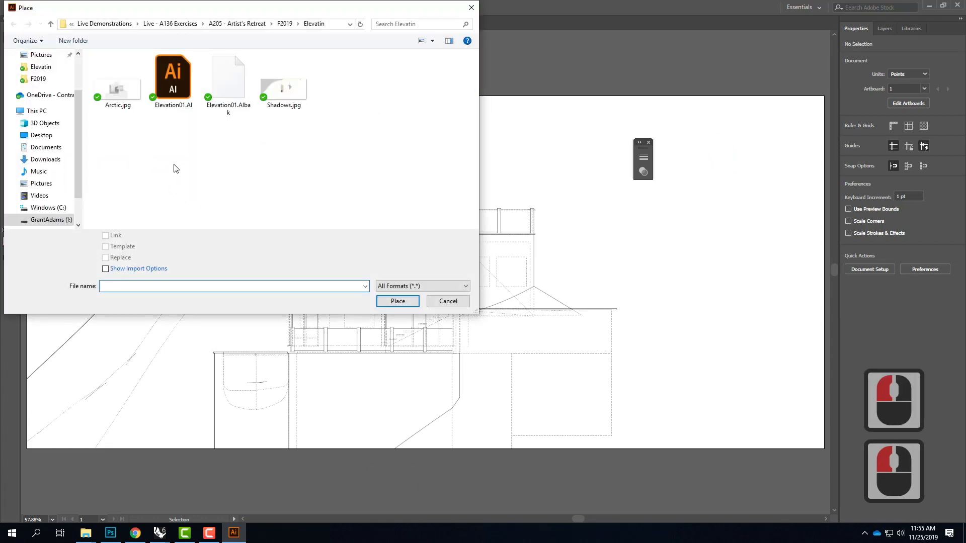
pyautogui.click(285, 103)
pyautogui.click(397, 301)
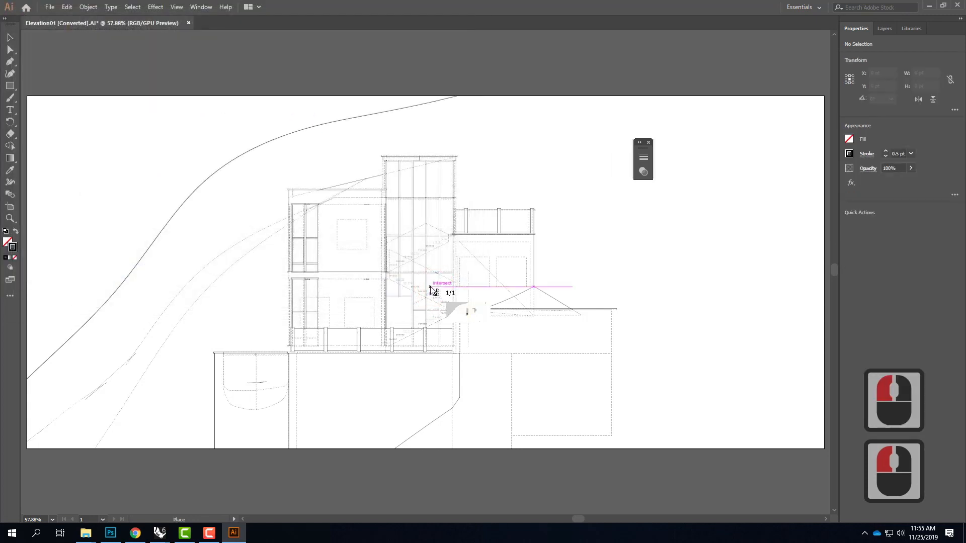
pyautogui.click(27, 97)
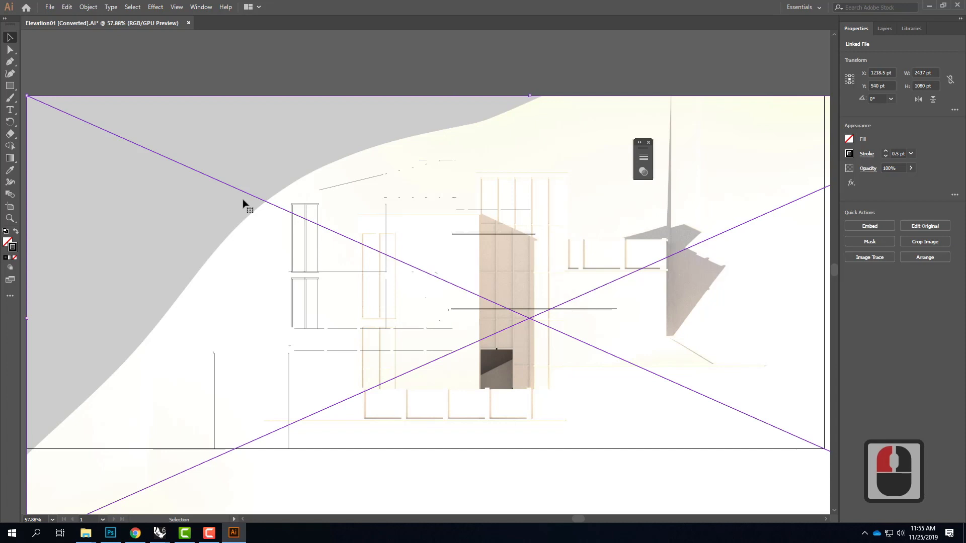
# Scale the placed shadows image proportionally to fit the artboard, about 1932 by 856 pt, and deselect it.
pyautogui.hotkey('ctrl', '-')
pyautogui.hotkey('ctrl', '-')
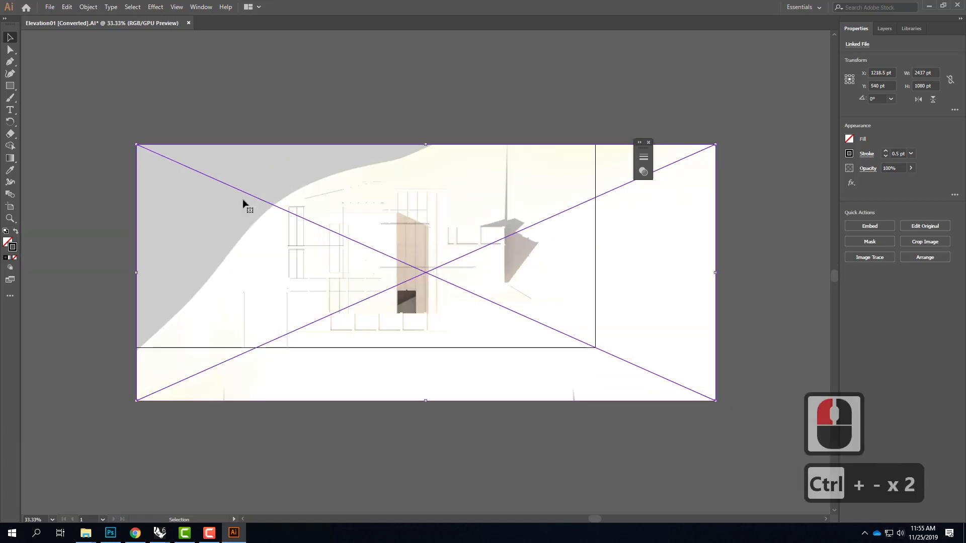
pyautogui.click(10, 39)
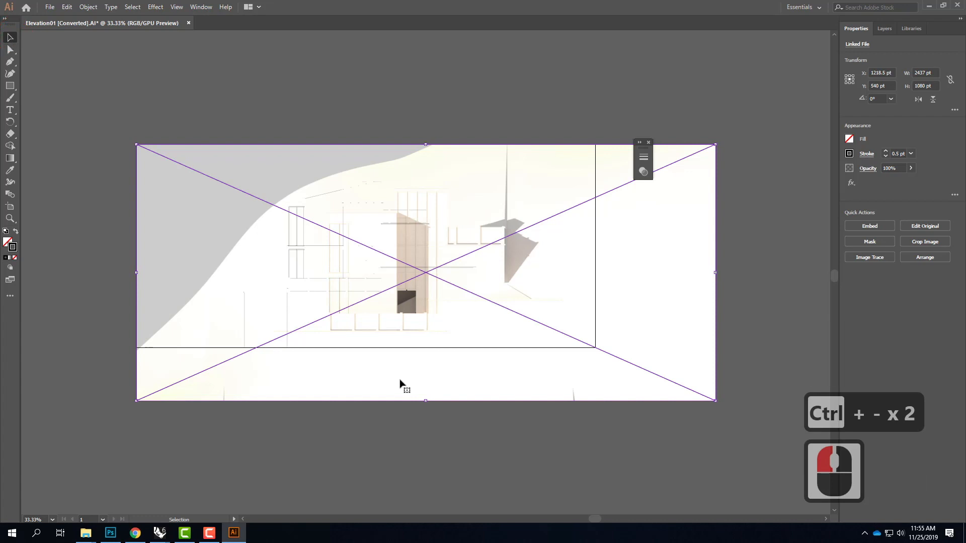
pyautogui.moveTo(715, 399); pyautogui.dragTo(596, 359)
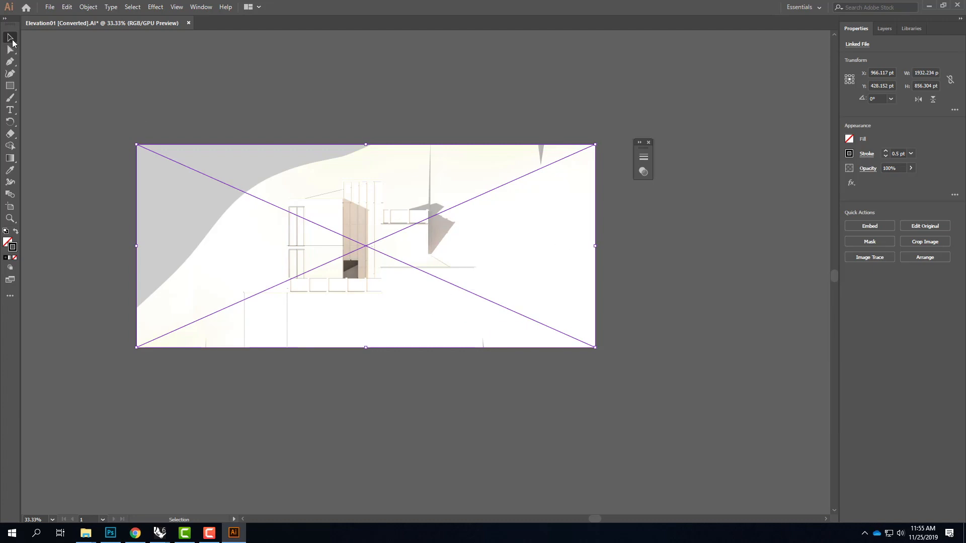
pyautogui.click(131, 74)
pyautogui.doubleClick(405, 252)
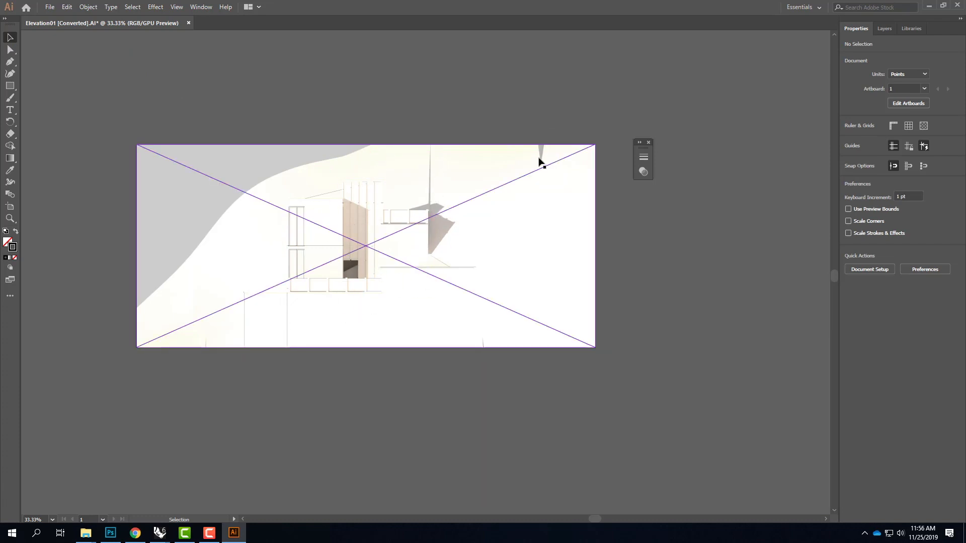
pyautogui.click(412, 95)
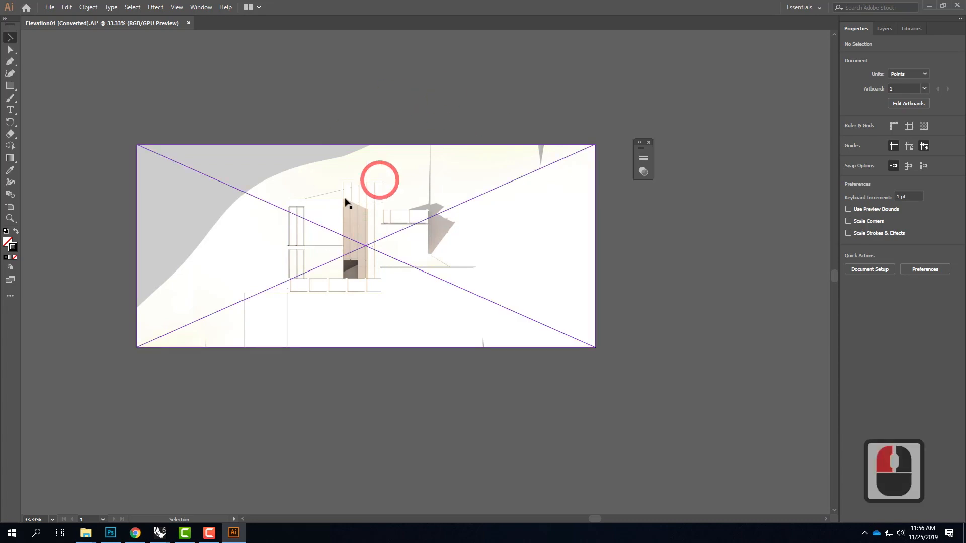
# Place Arctic.jpg as a linked image at the artboard's upper-left corner and scale it proportionally to about 1932 by 857 pt.
pyautogui.click(50, 7)
pyautogui.click(69, 170)
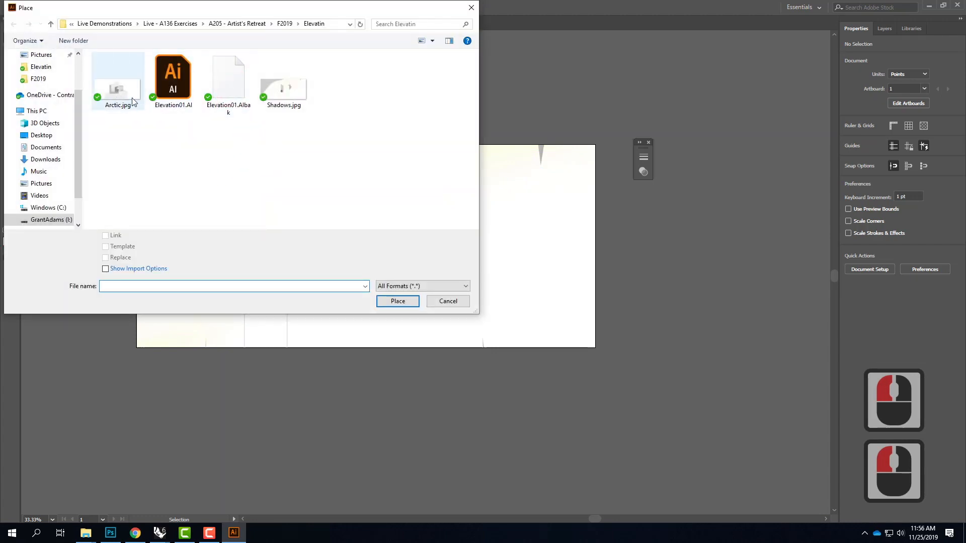
pyautogui.click(119, 89)
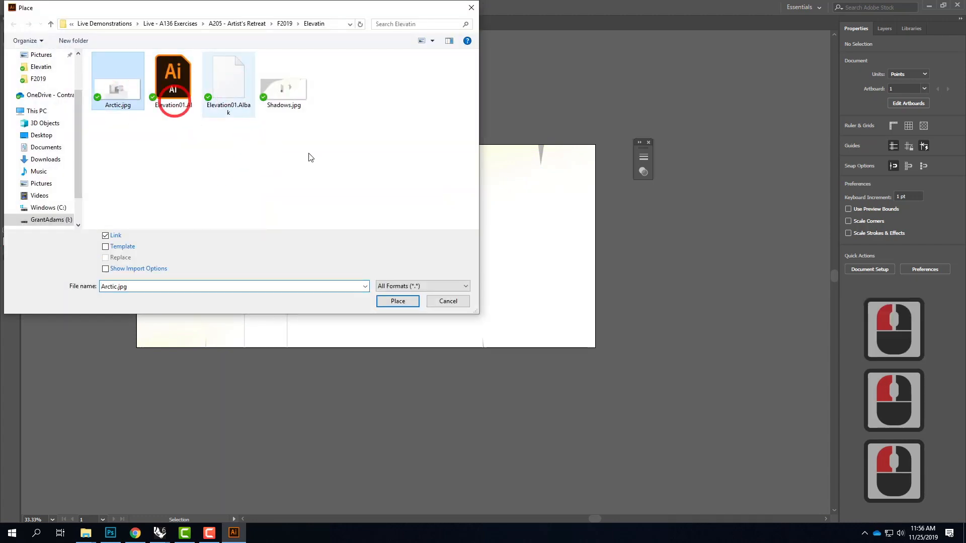
pyautogui.click(397, 301)
pyautogui.click(137, 146)
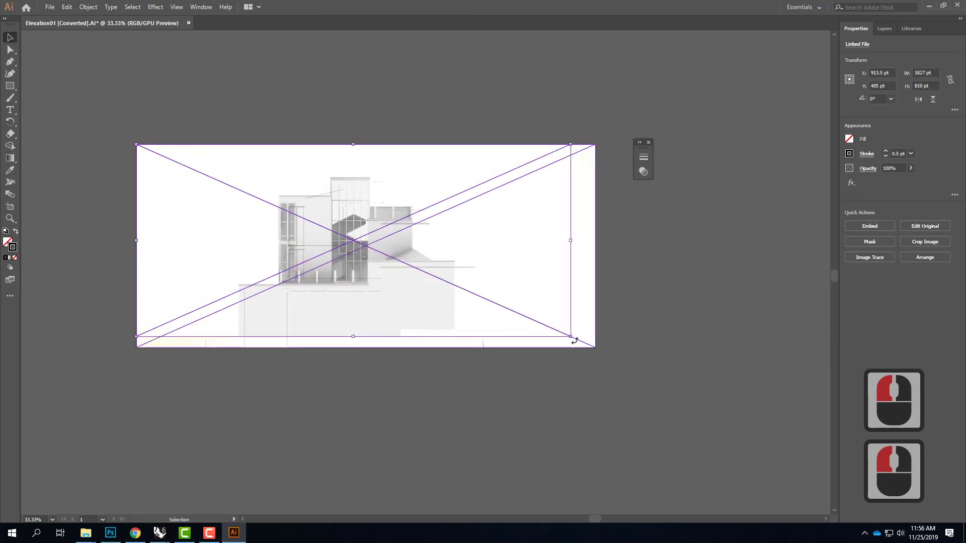
pyautogui.moveTo(570, 337); pyautogui.dragTo(596, 351)
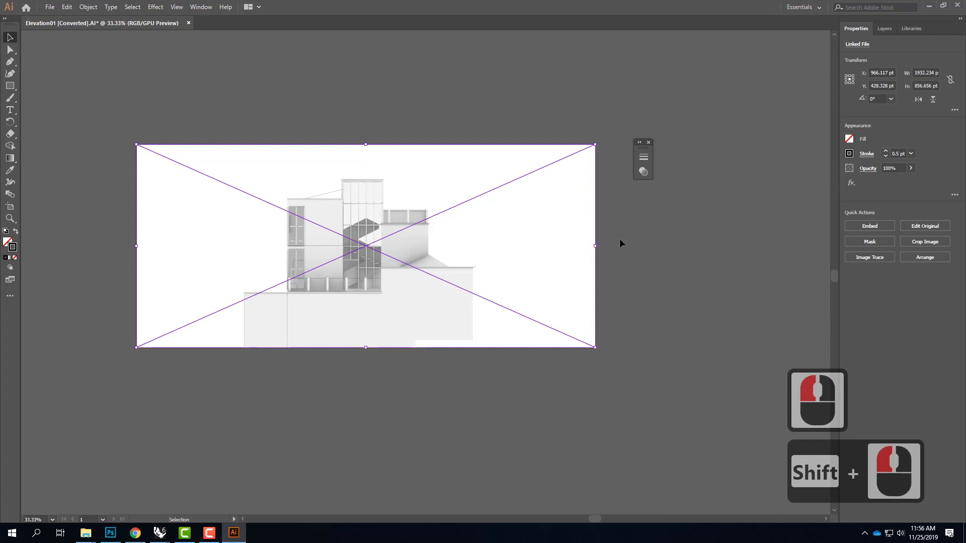
# Collapse the Visible and Hidden layer groups in the layer list and clear the layer highlight.
pyautogui.click(884, 28)
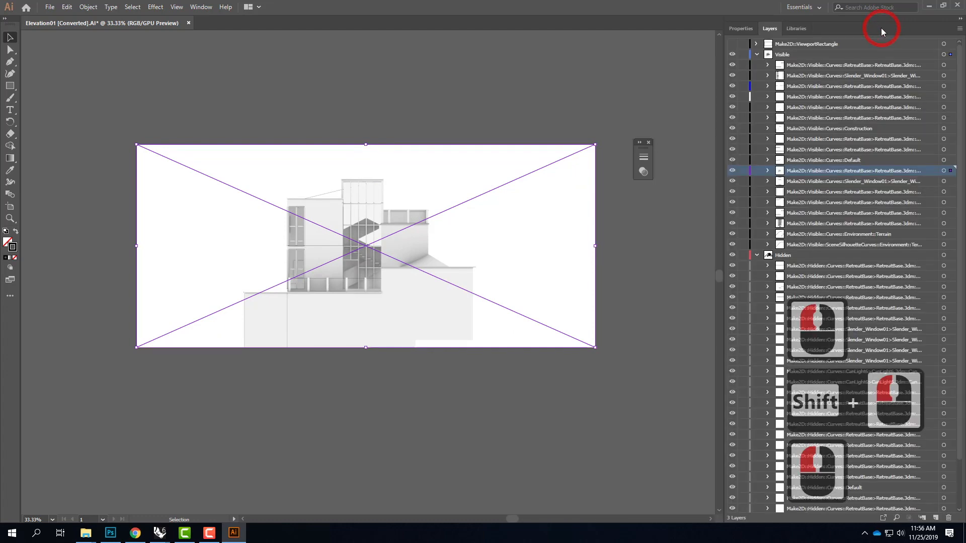
pyautogui.click(758, 55)
pyautogui.click(757, 65)
pyautogui.click(757, 55)
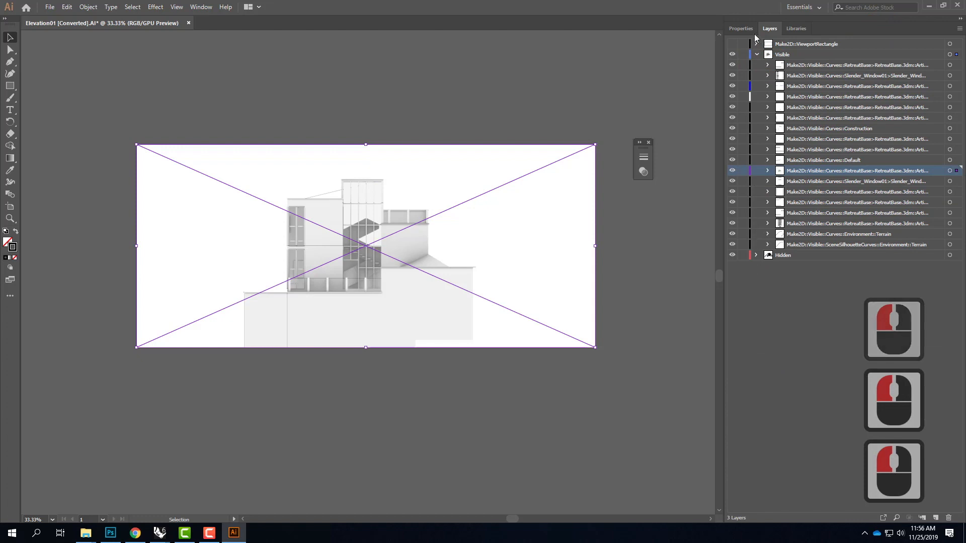
pyautogui.click(757, 54)
pyautogui.click(789, 258)
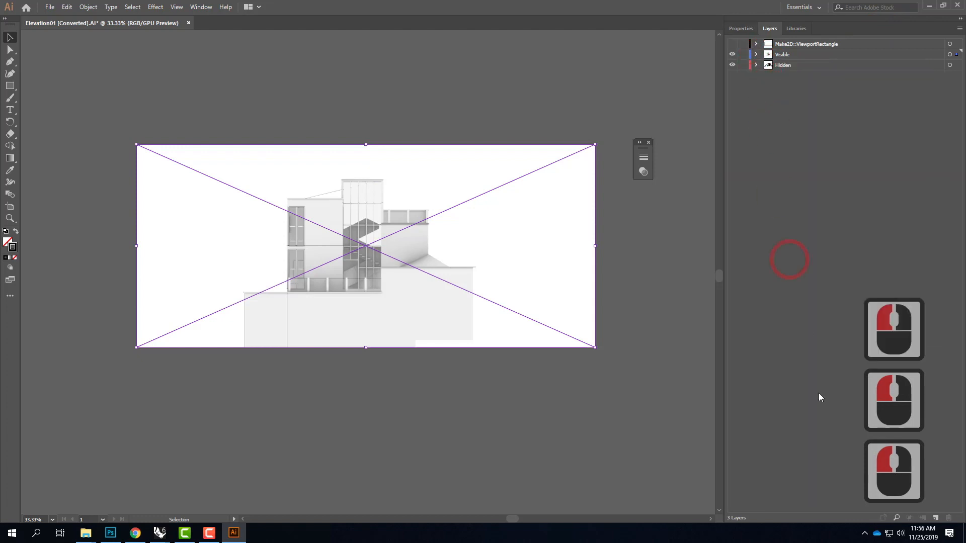
# Create a new layer above the Visible layer and name it Arctic.
pyautogui.click(937, 518)
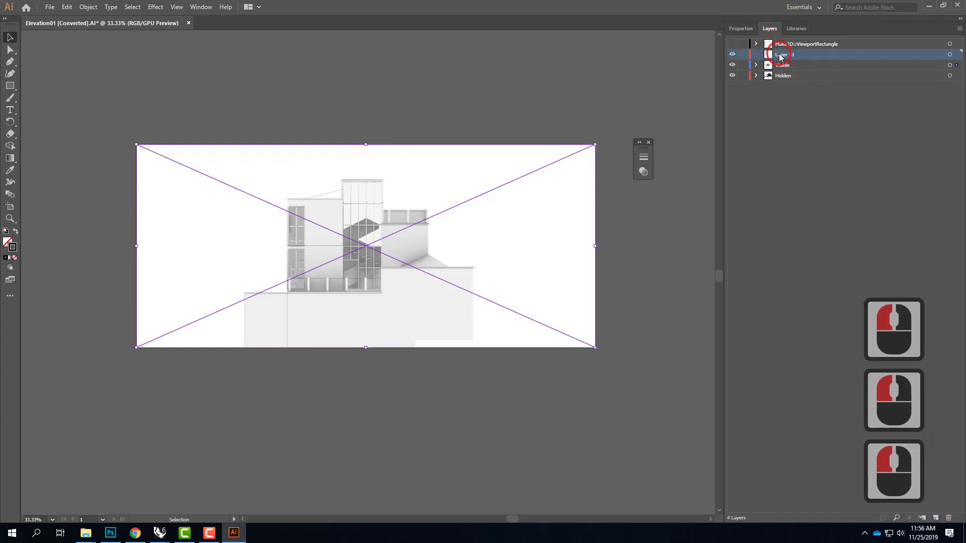
pyautogui.doubleClick(796, 54)
pyautogui.write('Arxc')
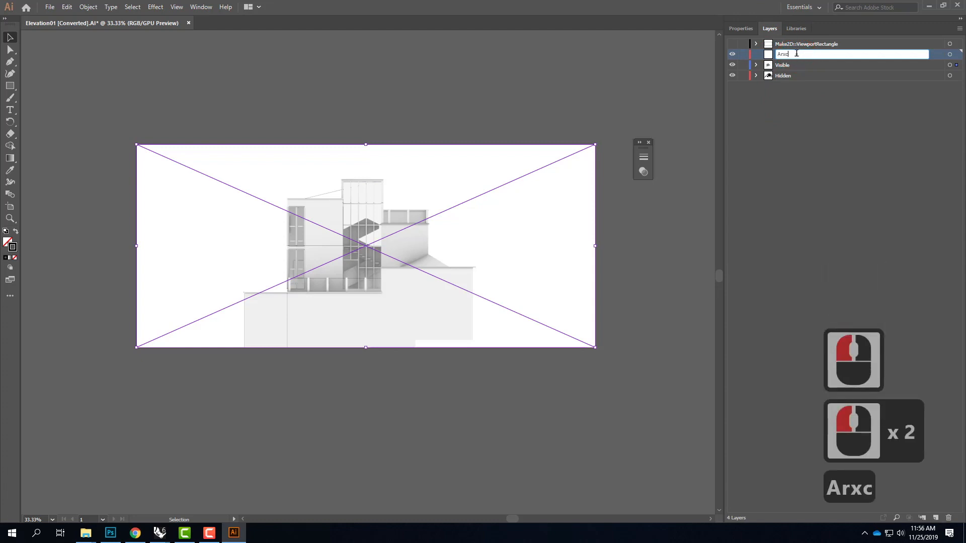
pyautogui.press('BackSpace')
pyautogui.press('BackSpace')
pyautogui.write('ctic')
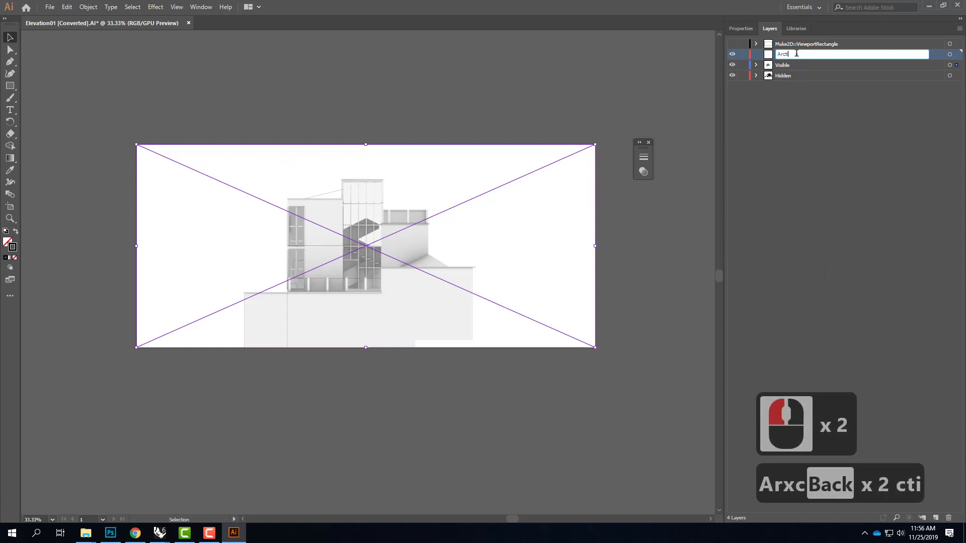
pyautogui.press('Return')
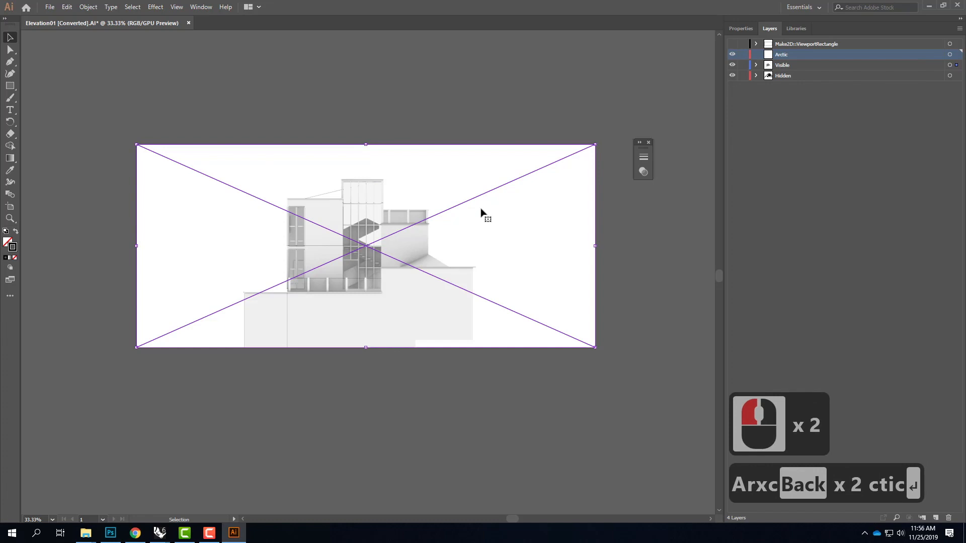
# Move the selected Arctic image onto the Arctic layer and create a new layer above it named Shadows.
pyautogui.moveTo(959, 60); pyautogui.dragTo(957, 54)
pyautogui.click(935, 518)
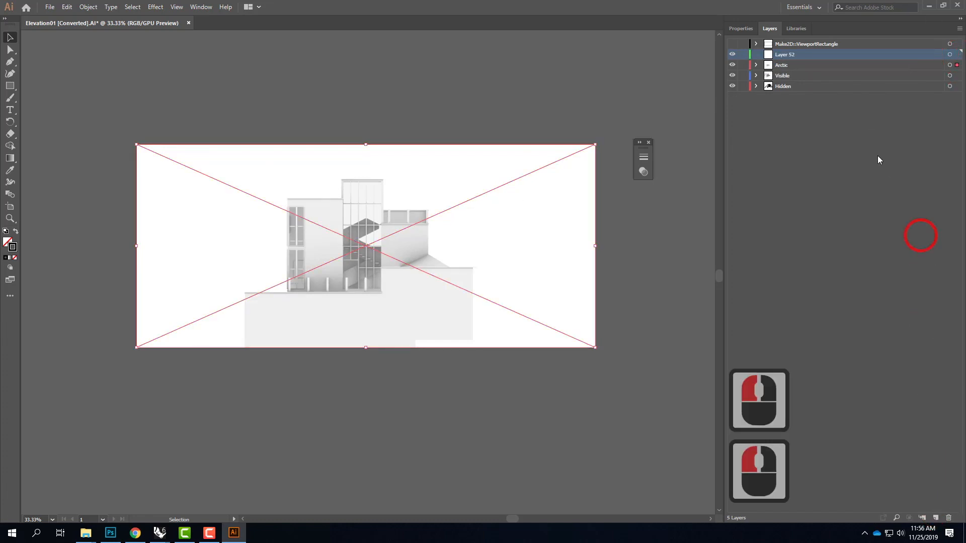
pyautogui.doubleClick(788, 57)
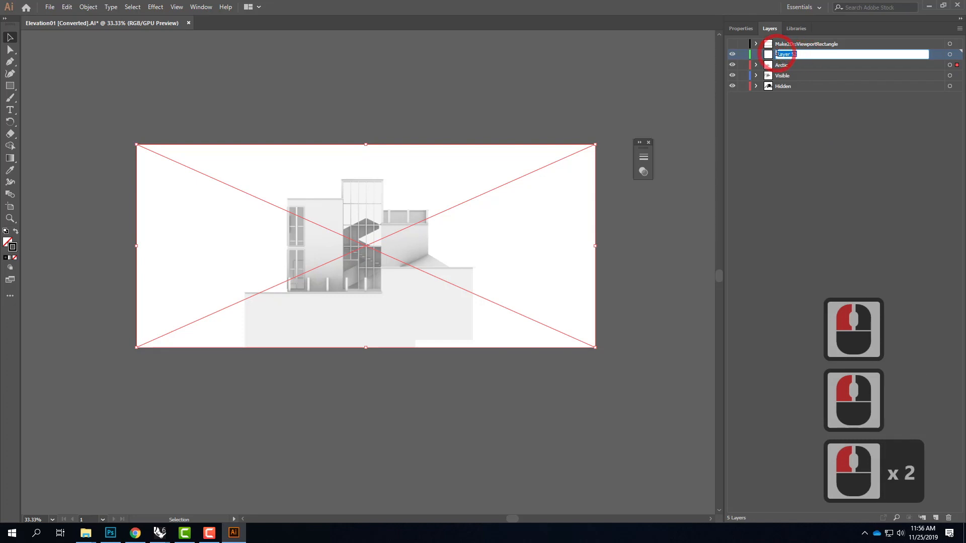
pyautogui.write('Shadows')
pyautogui.press('Return')
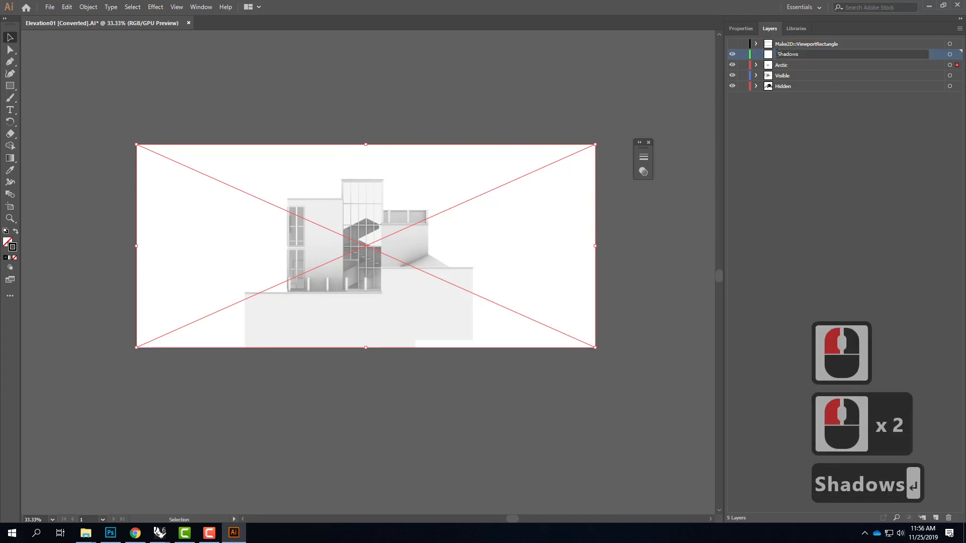
# Hide the Arctic layer, then move the shadows image from the Visible layer onto the Shadows layer and deselect it.
pyautogui.click(732, 65)
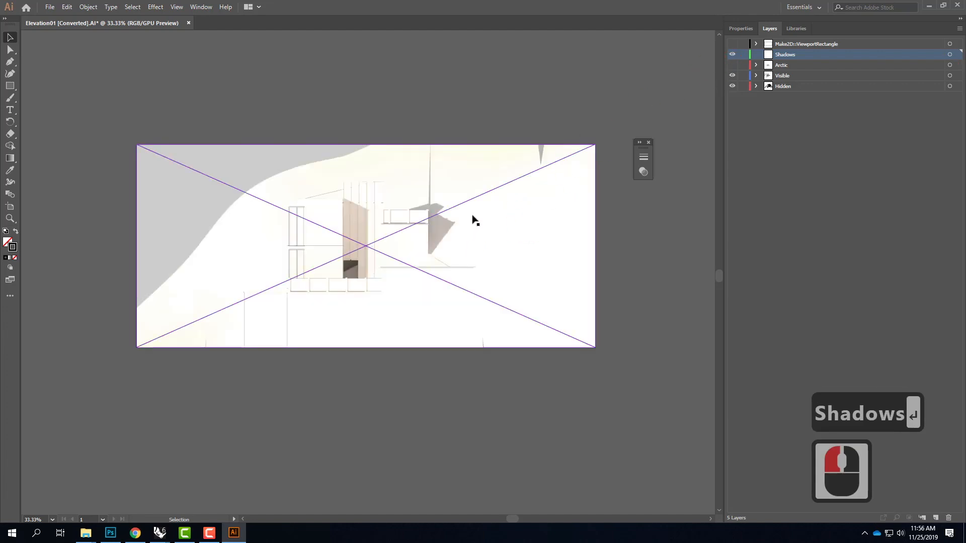
pyautogui.click(485, 207)
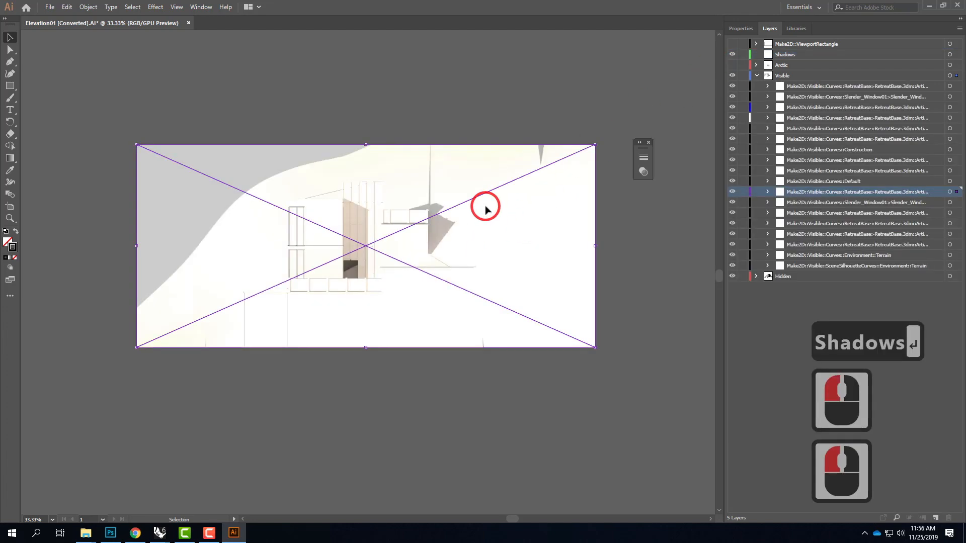
pyautogui.click(957, 76)
pyautogui.moveTo(959, 66); pyautogui.dragTo(958, 54)
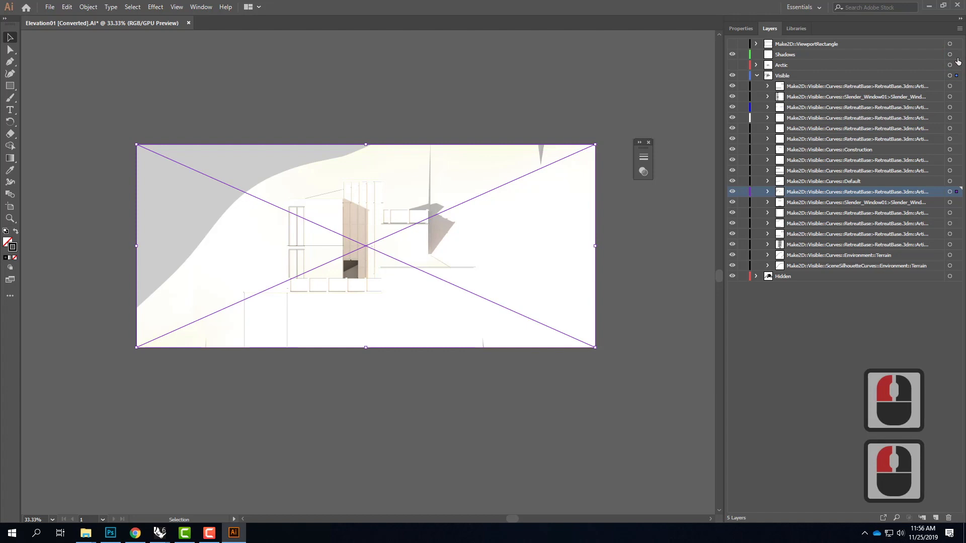
pyautogui.click(575, 80)
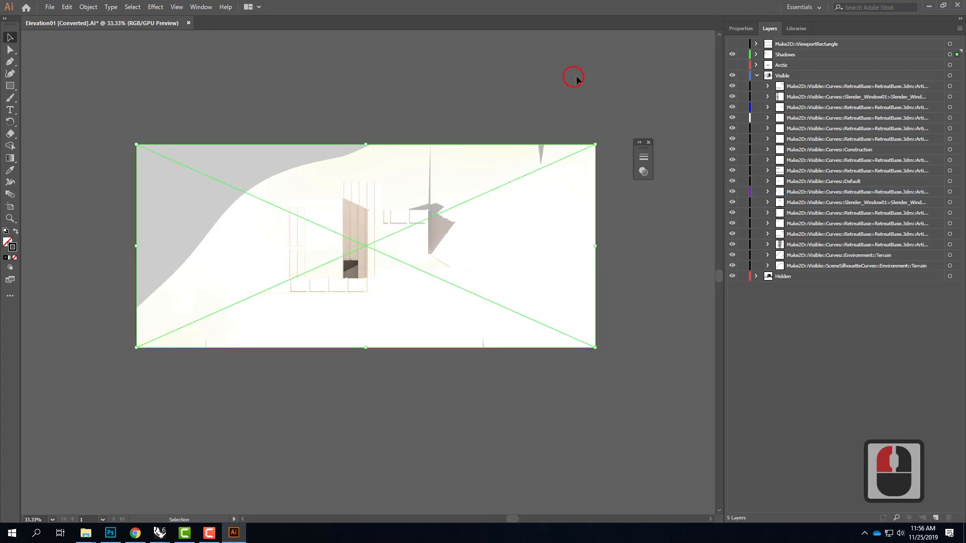
# Show the Arctic layer again and move the Shadows and Arctic layers together below the Hidden layer.
pyautogui.click(757, 77)
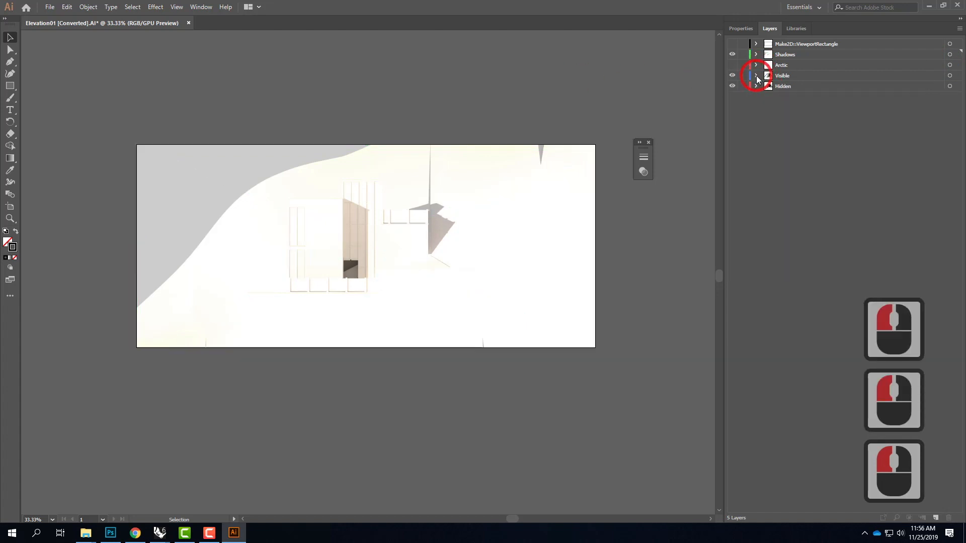
pyautogui.click(733, 64)
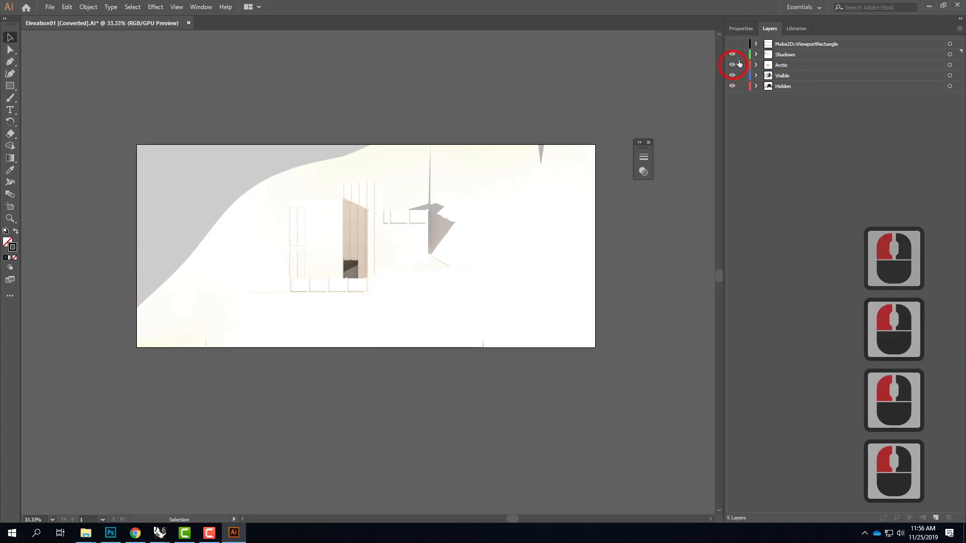
pyautogui.click(794, 66)
pyautogui.keyDown('shift'); pyautogui.click(788, 55); pyautogui.keyUp('shift')
pyautogui.moveTo(788, 57); pyautogui.dragTo(783, 101)
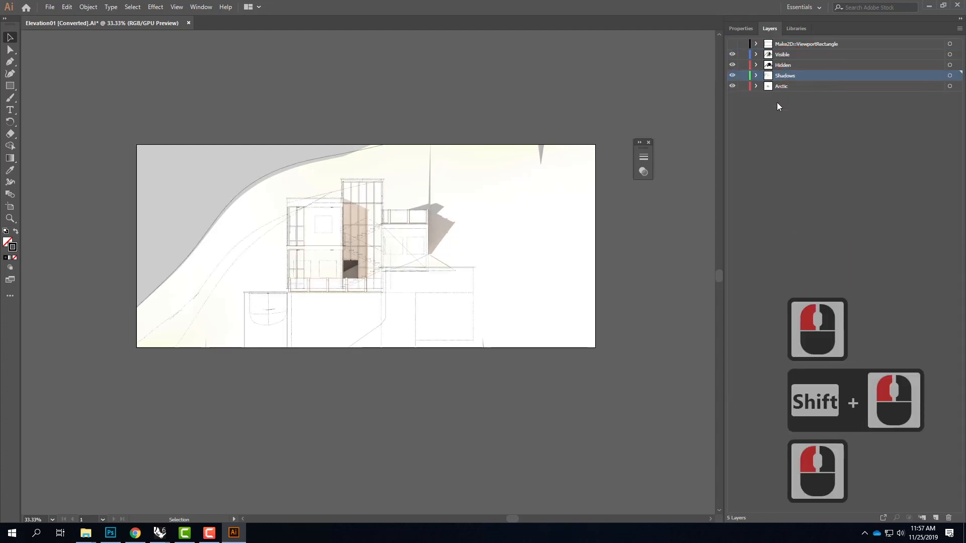
pyautogui.click(797, 112)
pyautogui.click(348, 214)
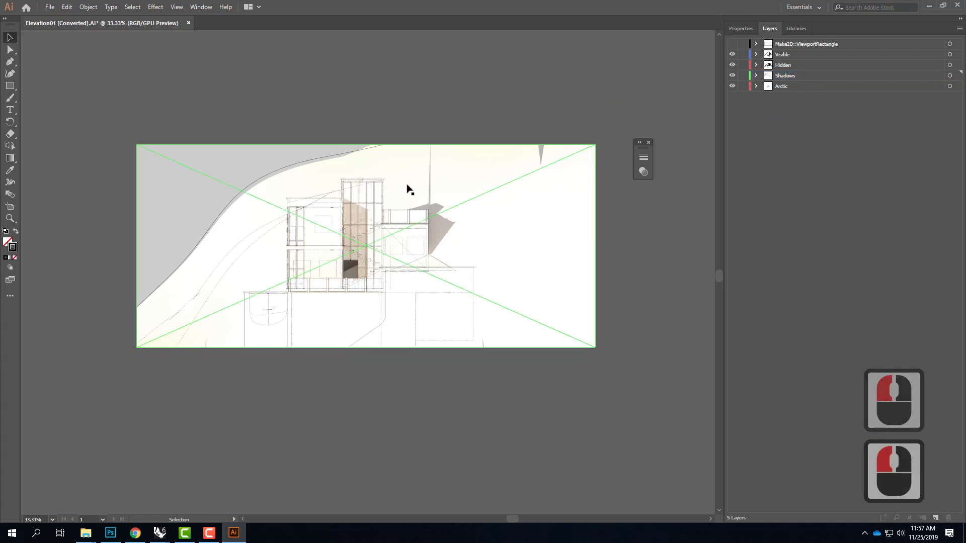
pyautogui.click(430, 101)
pyautogui.click(317, 194)
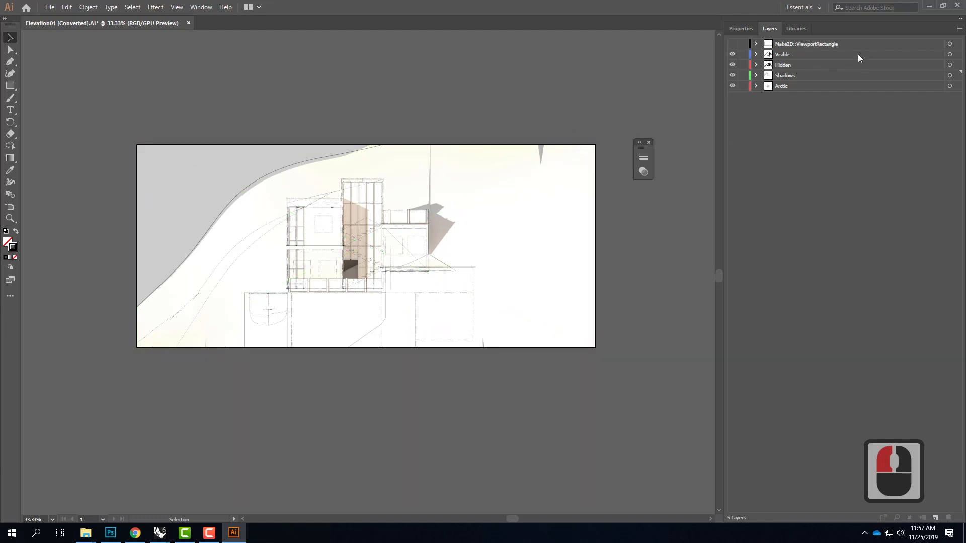
# Hide the Visible and Hidden linework layers and compare the Shadows and Arctic images by toggling their visibility.
pyautogui.click(733, 54)
pyautogui.click(805, 76)
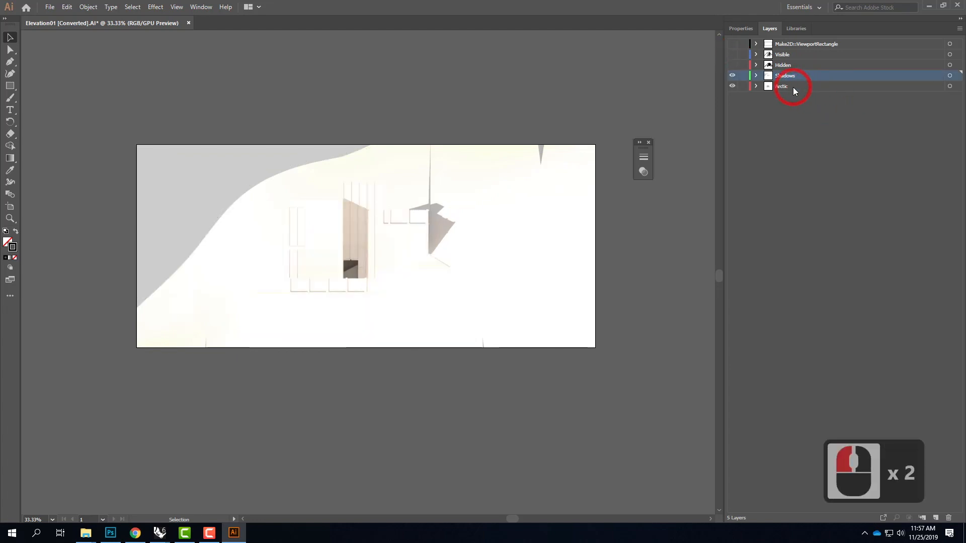
pyautogui.click(734, 76)
pyautogui.click(732, 87)
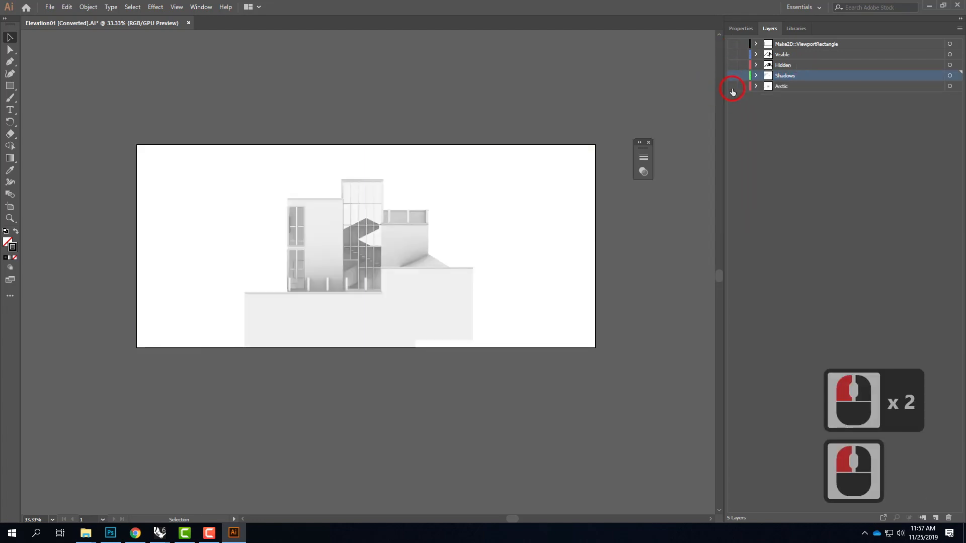
pyautogui.click(732, 86)
pyautogui.click(732, 76)
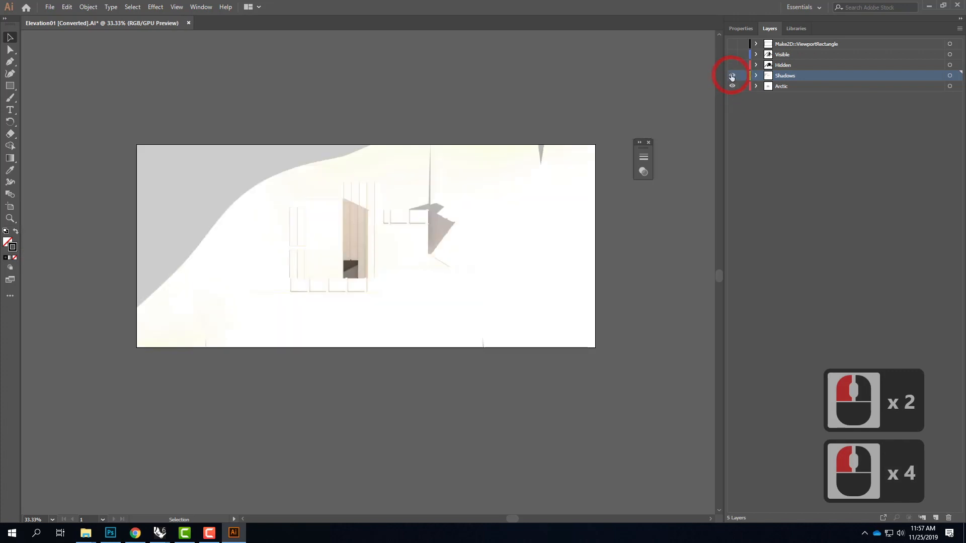
# Set the blending mode of the image on the Shadows layer to Multiply.
pyautogui.click(799, 77)
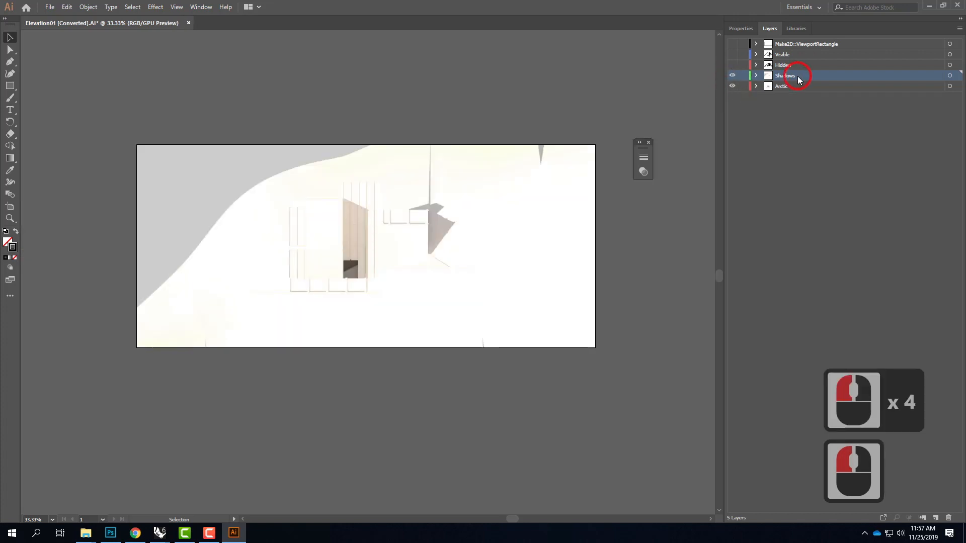
pyautogui.click(459, 203)
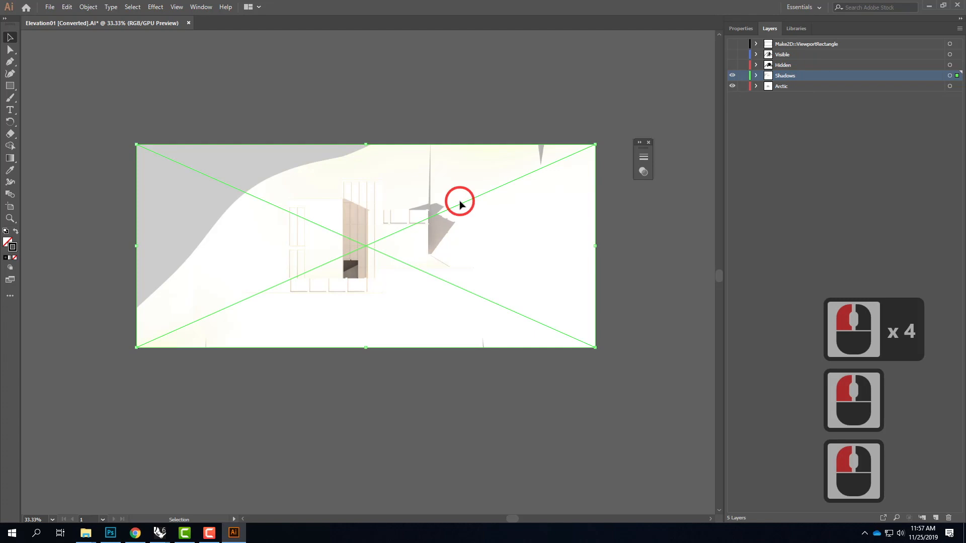
pyautogui.click(742, 30)
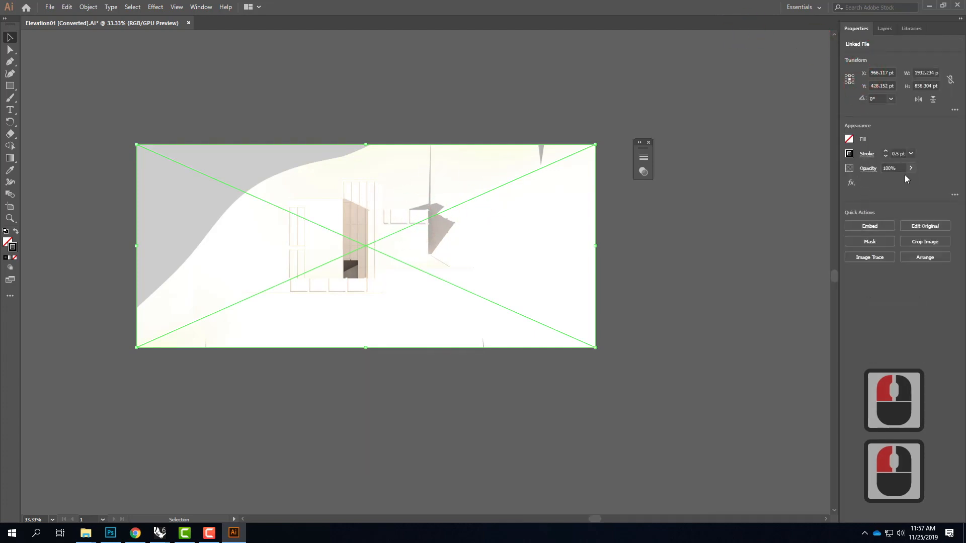
pyautogui.click(180, 5)
pyautogui.moveTo(209, 8)
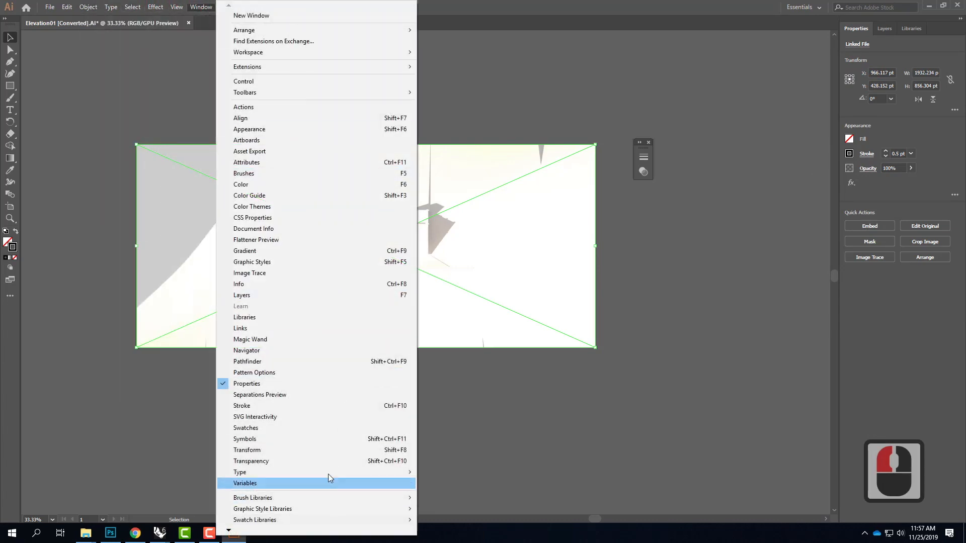
pyautogui.click(324, 461)
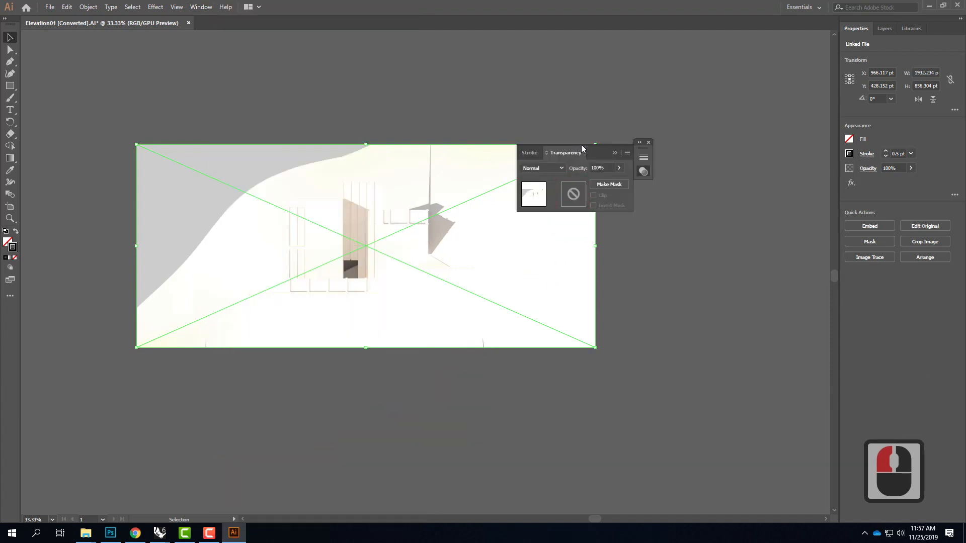
pyautogui.click(542, 166)
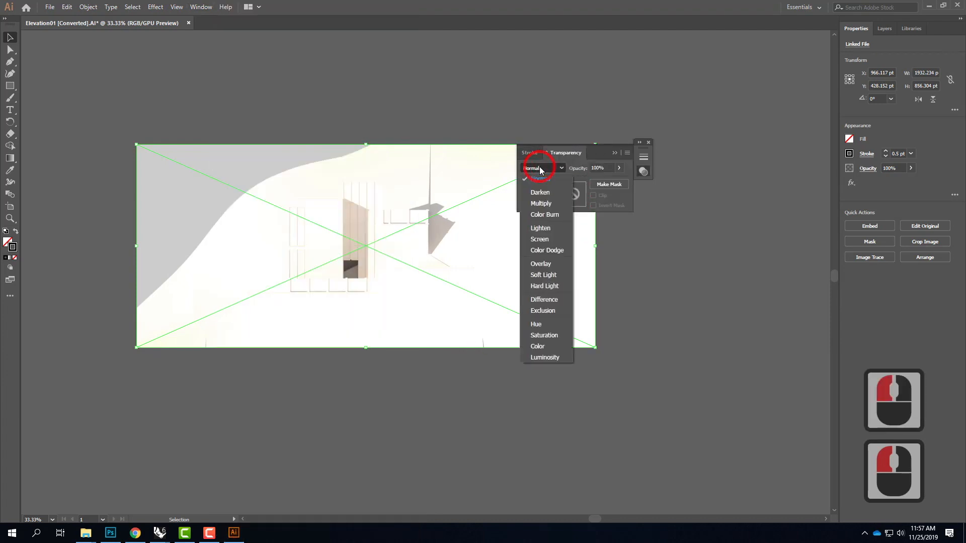
pyautogui.click(543, 204)
pyautogui.click(466, 259)
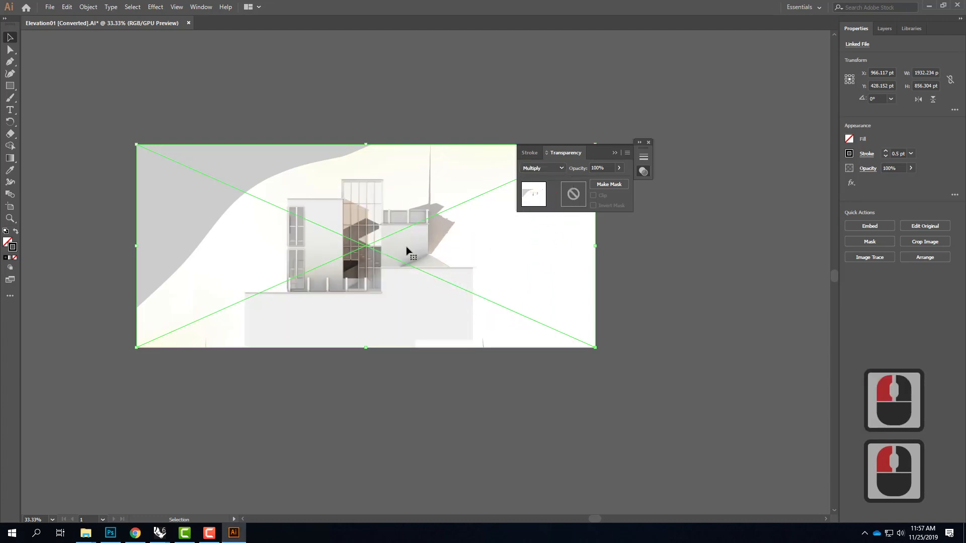
pyautogui.click(615, 153)
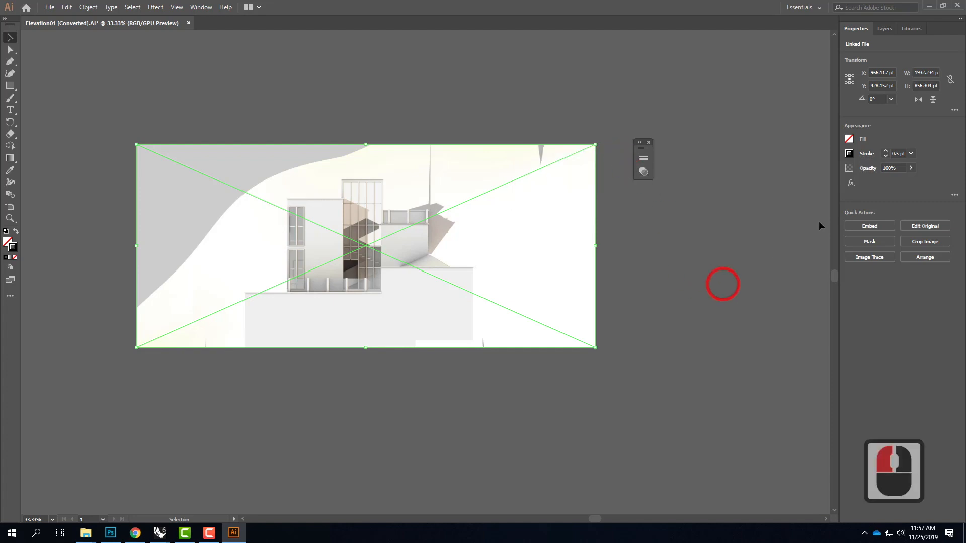
# Select the image on the Arctic layer, change its transparency blending mode, and deselect it.
pyautogui.click(884, 29)
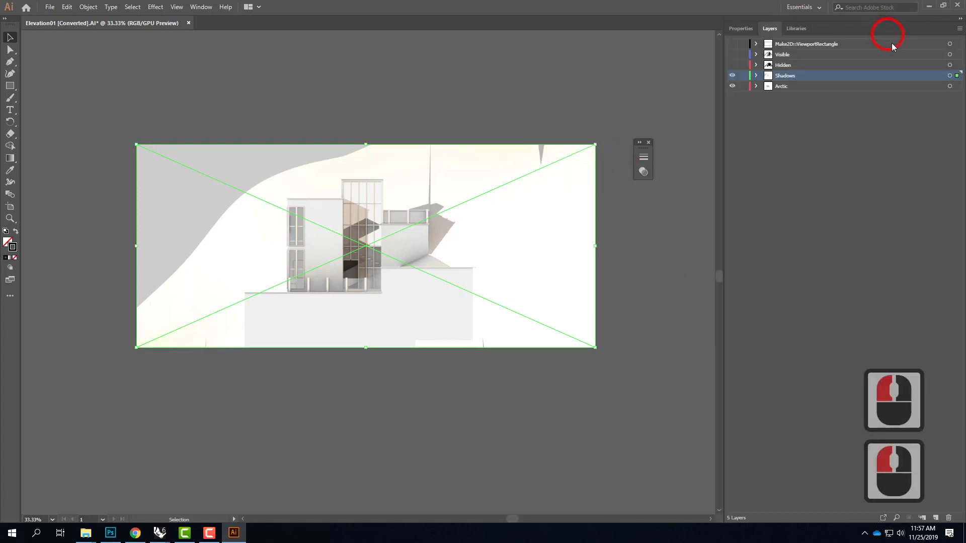
pyautogui.click(809, 88)
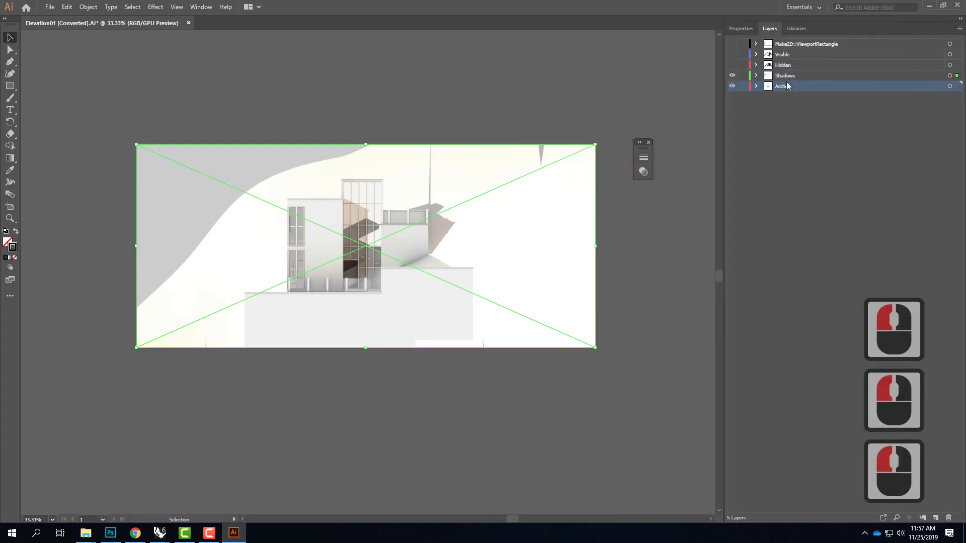
pyautogui.click(951, 87)
pyautogui.click(743, 28)
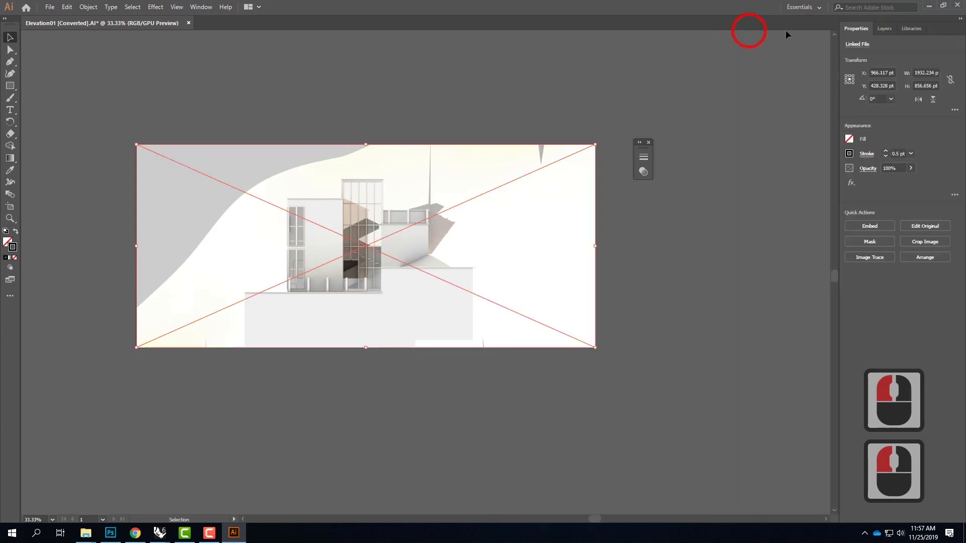
pyautogui.click(644, 171)
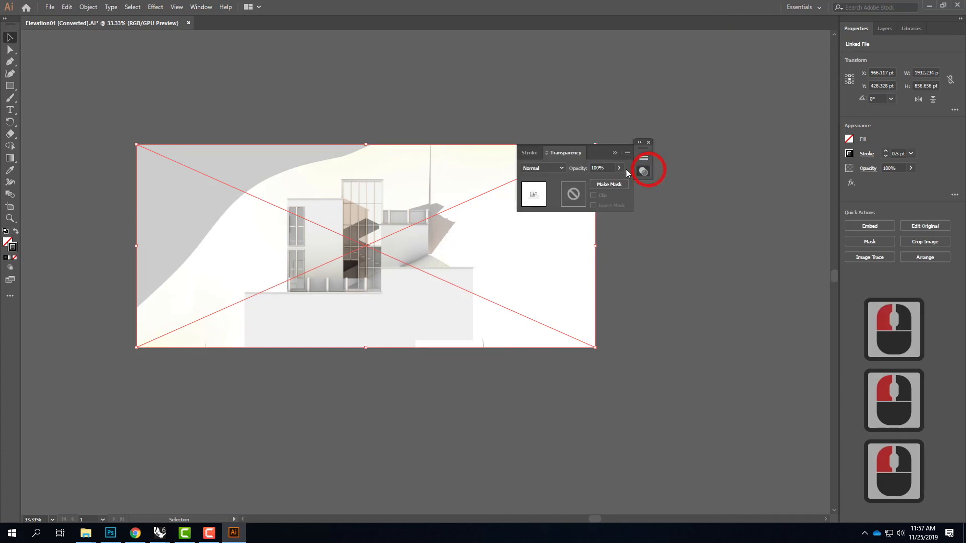
pyautogui.click(544, 168)
pyautogui.click(542, 195)
pyautogui.click(617, 154)
pyautogui.click(652, 116)
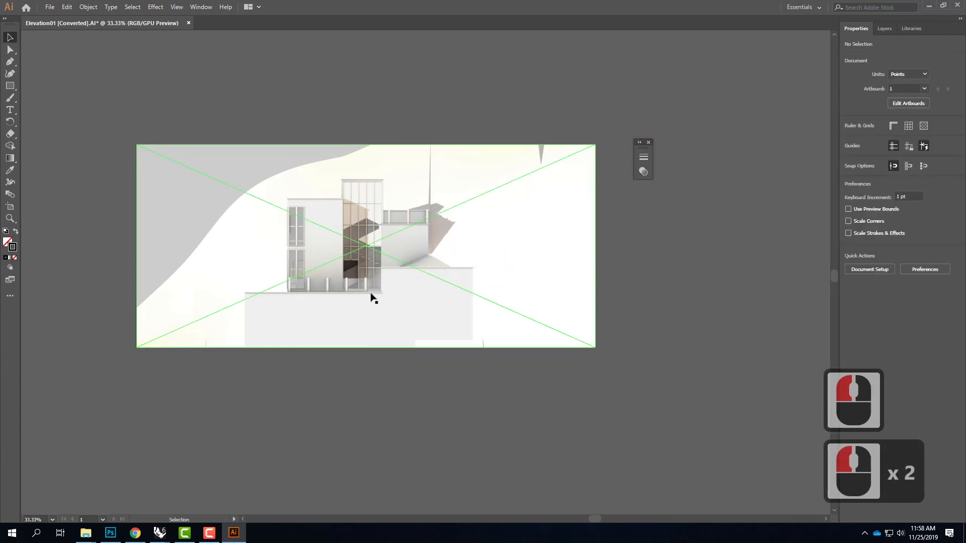
# Fit the artboard in the window and turn the Hidden and Visible linework layers back on over the images.
pyautogui.hotkey('ctrl', '0')
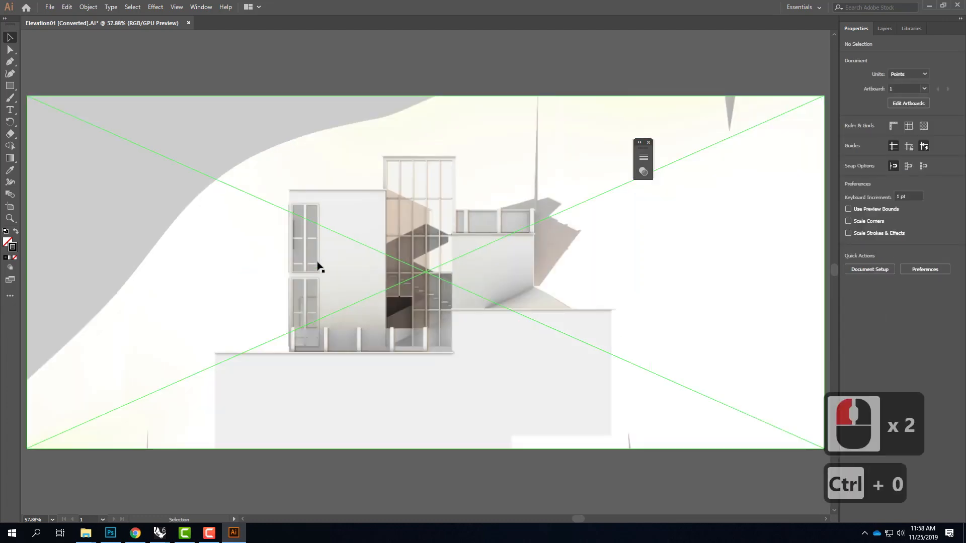
pyautogui.click(884, 28)
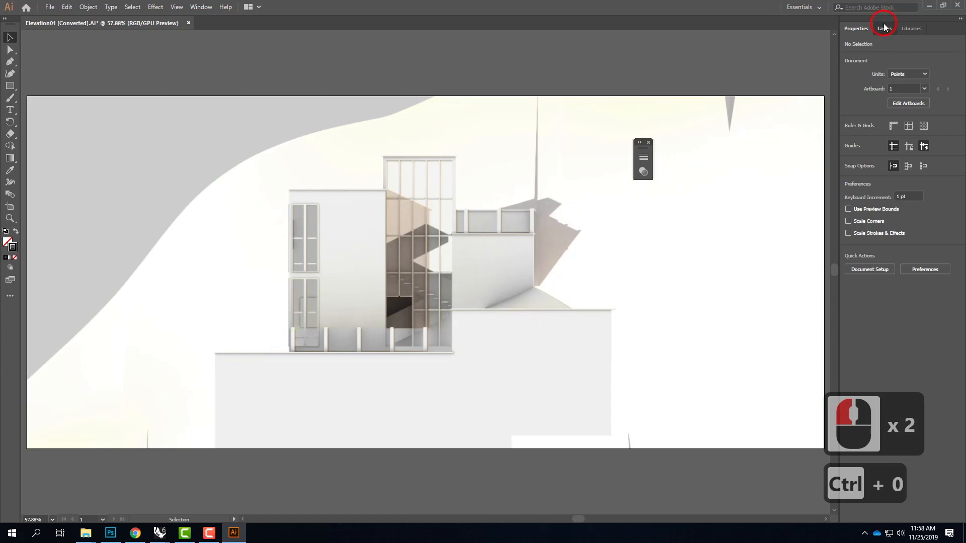
pyautogui.click(732, 65)
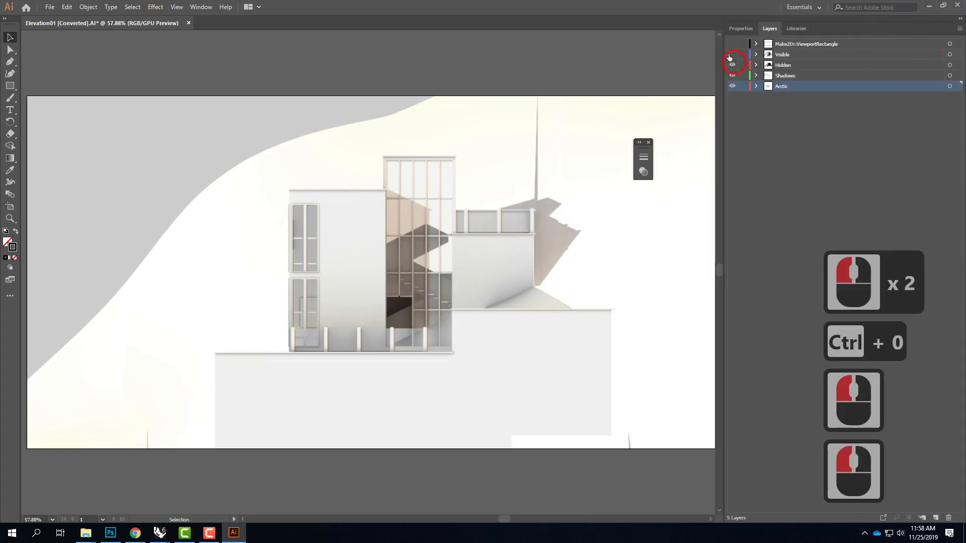
pyautogui.click(732, 54)
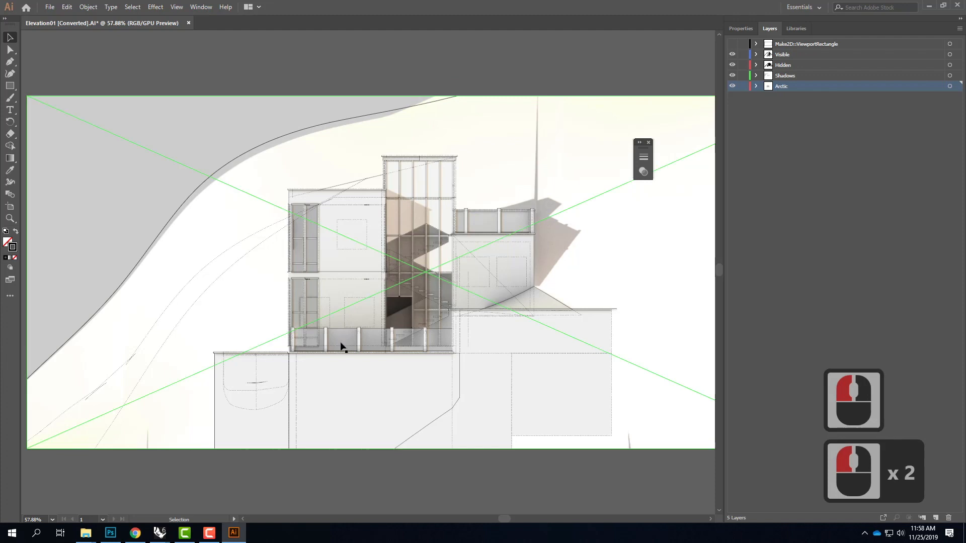
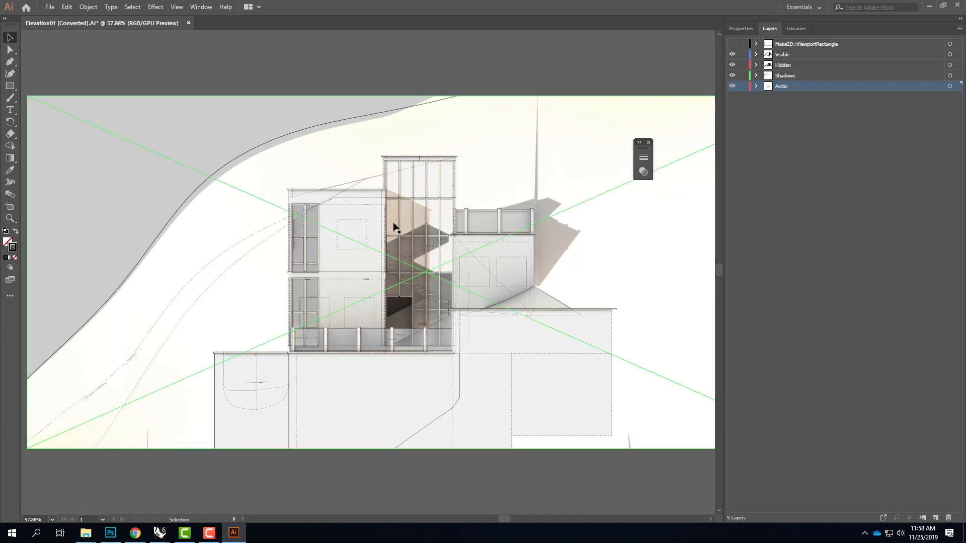
pyautogui.click(378, 75)
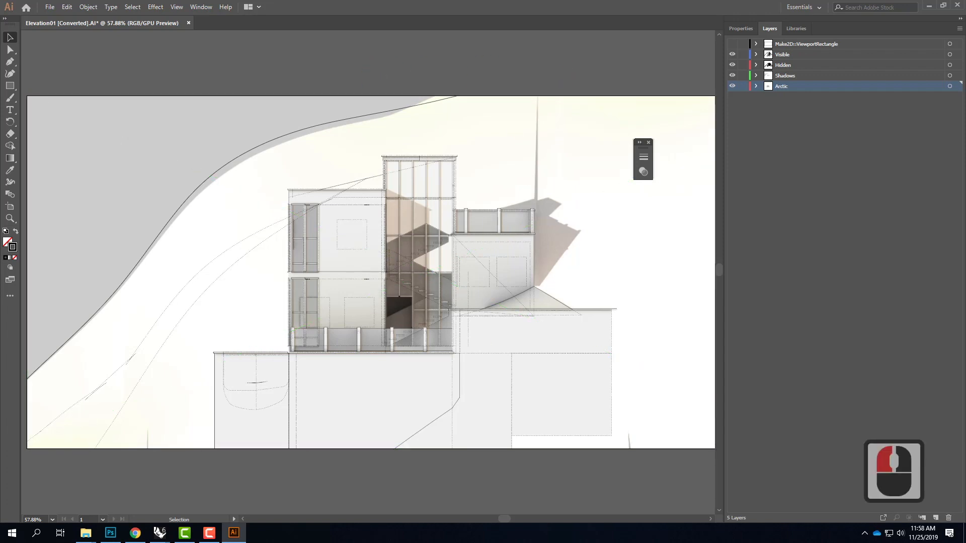
# Launch Adobe Photoshop CC 2019 from the ADOBE shortcuts folder.
pyautogui.click(85, 533)
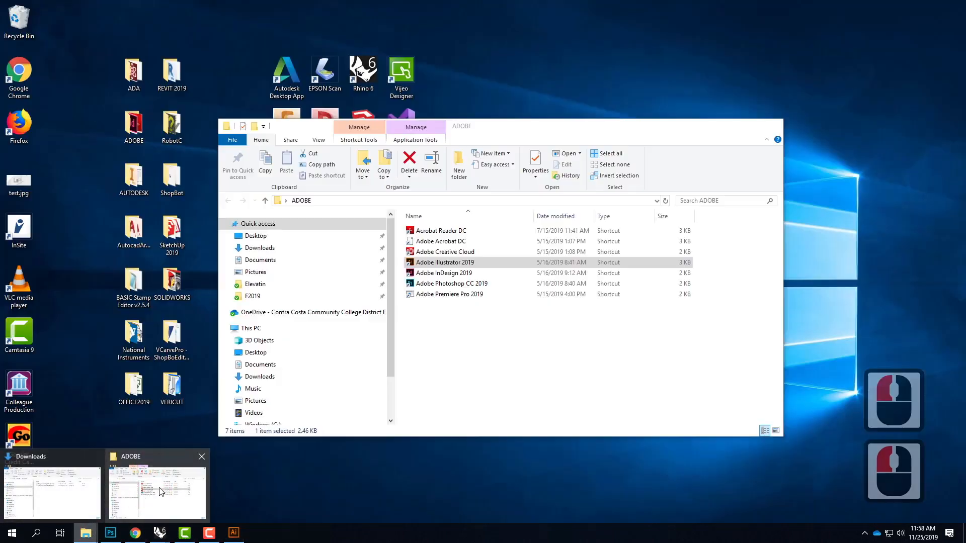
pyautogui.click(157, 493)
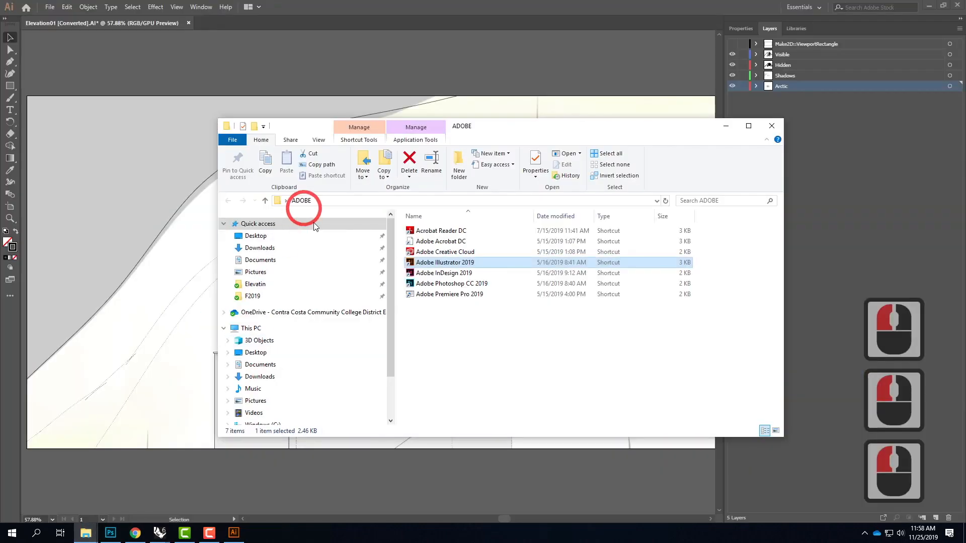
pyautogui.click(455, 285)
pyautogui.doubleClick(455, 285)
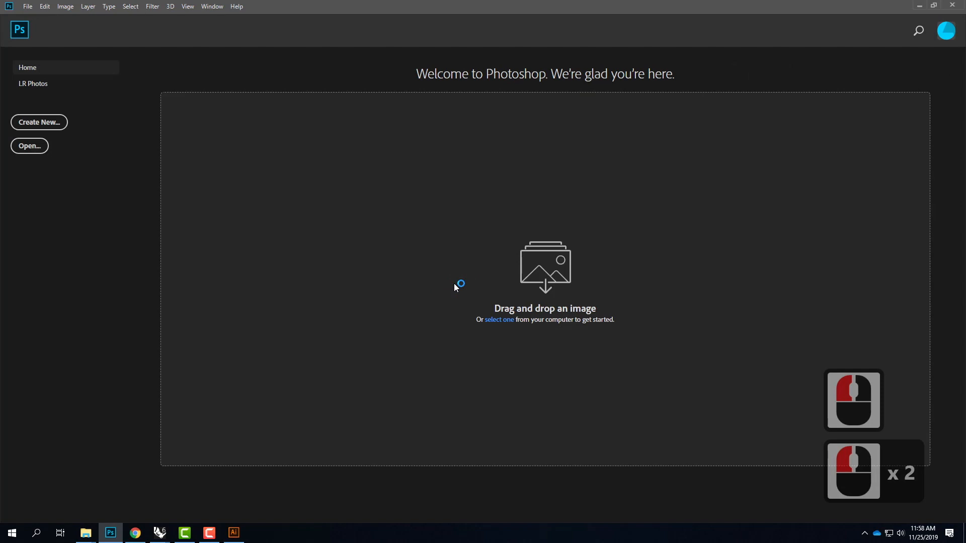
# Open Shadows.jpg from the Elevatin folder inside the A205 - Artist's Retreat F2019 project folder.
pyautogui.click(27, 7)
pyautogui.click(40, 28)
pyautogui.click(508, 177)
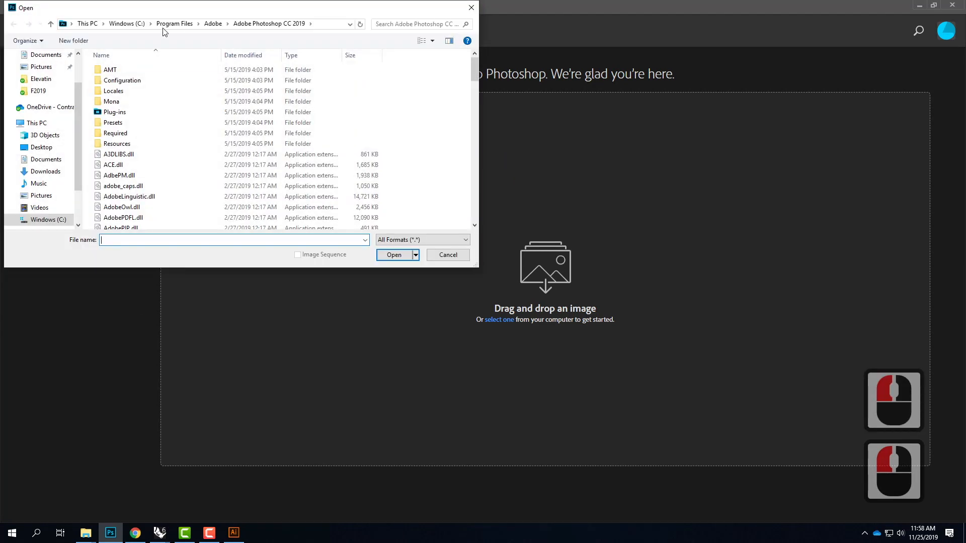
pyautogui.click(43, 106)
pyautogui.doubleClick(132, 133)
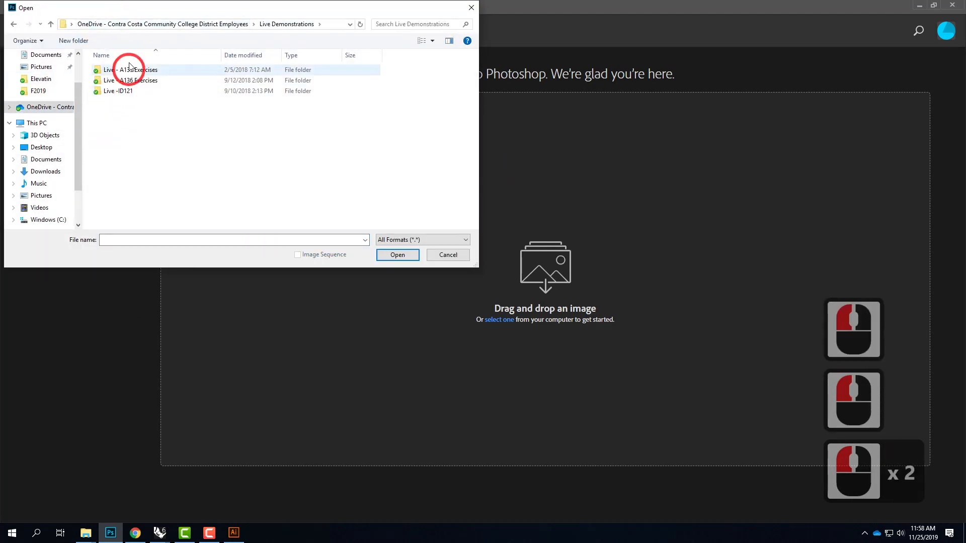
pyautogui.doubleClick(129, 81)
pyautogui.doubleClick(128, 70)
pyautogui.doubleClick(112, 100)
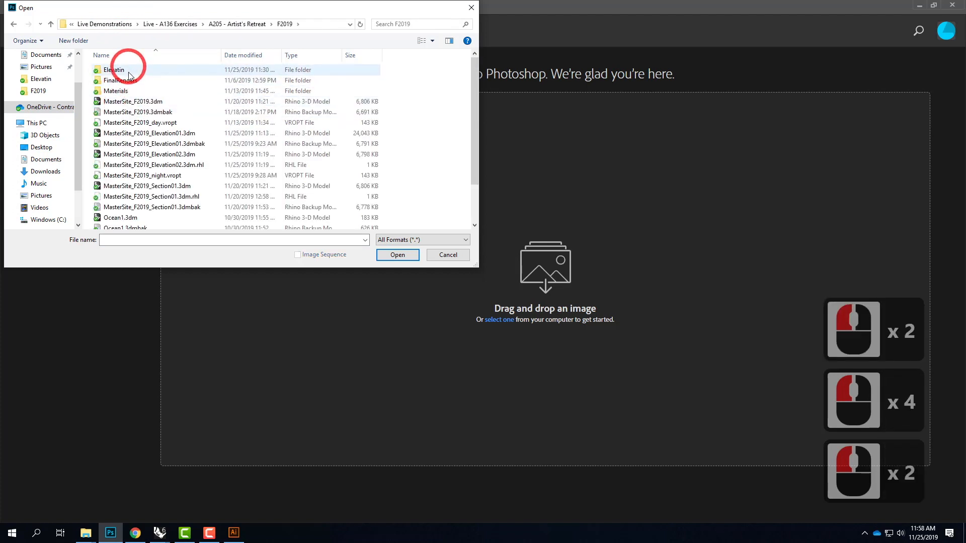
pyautogui.doubleClick(125, 72)
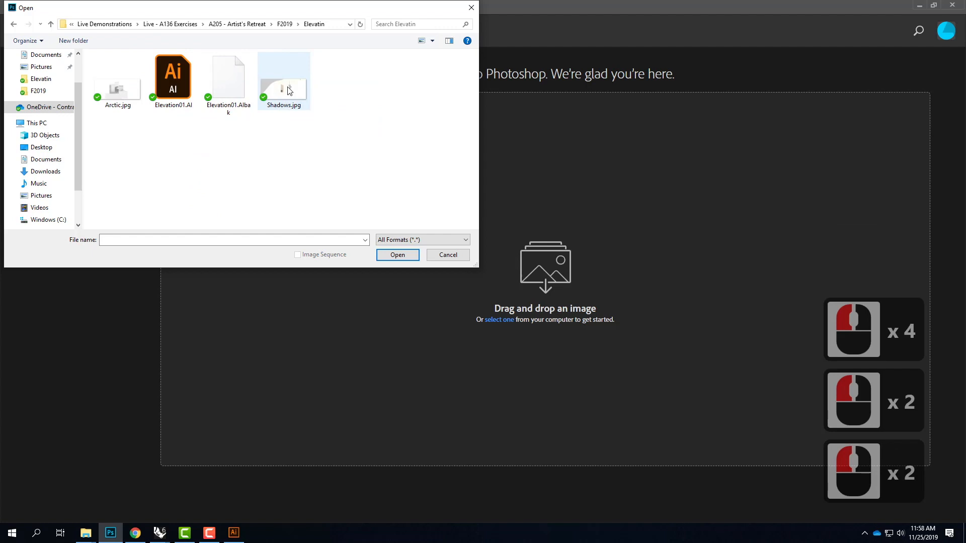
pyautogui.click(302, 98)
pyautogui.click(397, 255)
pyautogui.click(486, 229)
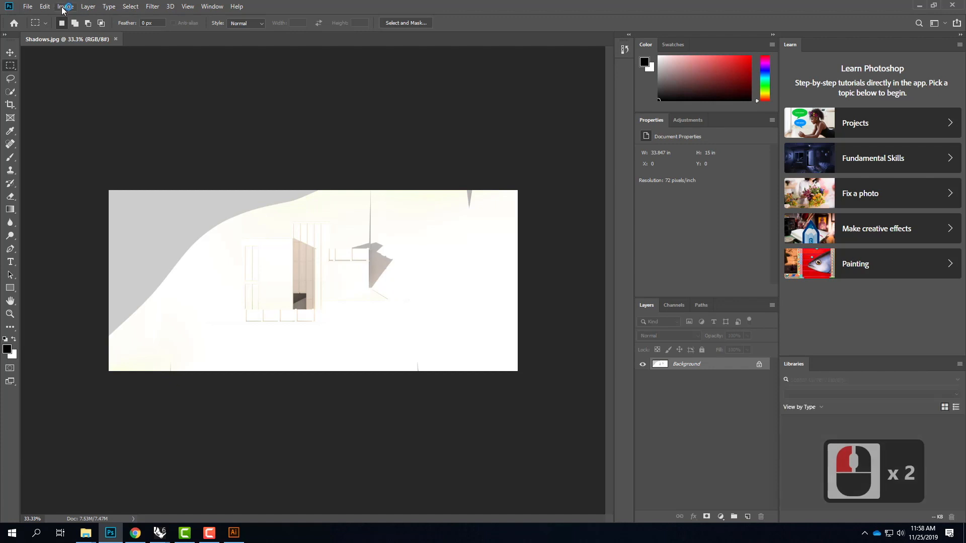
# Add a Channel Mixer adjustment layer above the Background and turn on Monochrome.
pyautogui.click(91, 8)
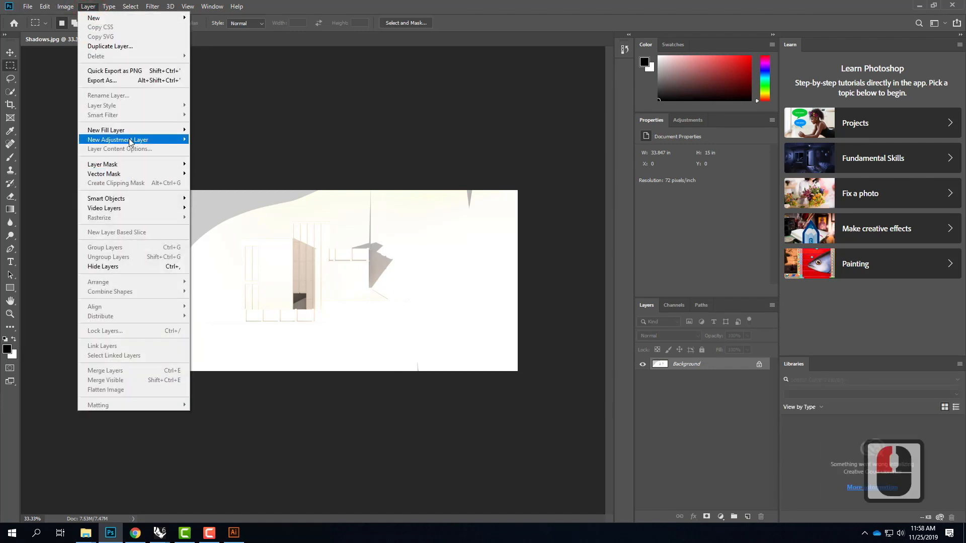
pyautogui.moveTo(131, 141)
pyautogui.click(235, 231)
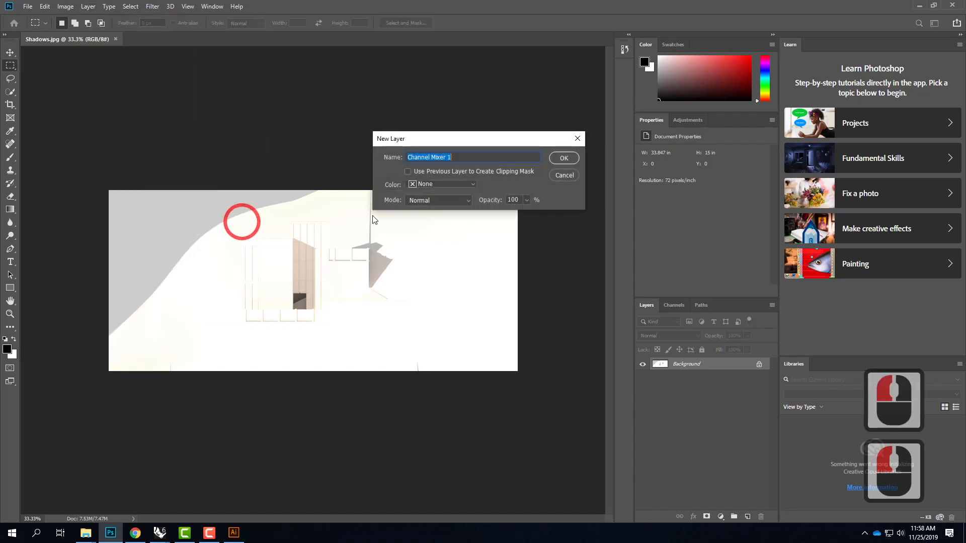
pyautogui.click(565, 158)
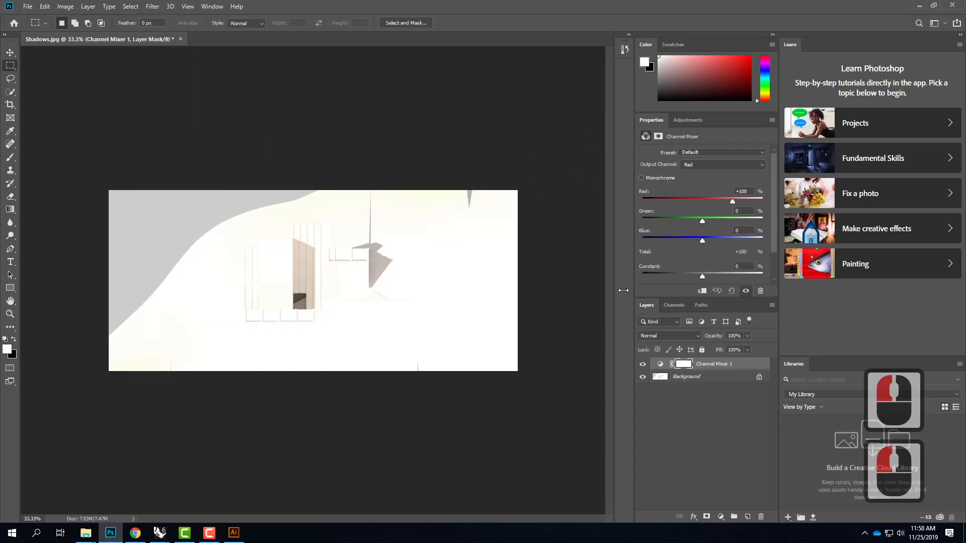
pyautogui.click(641, 180)
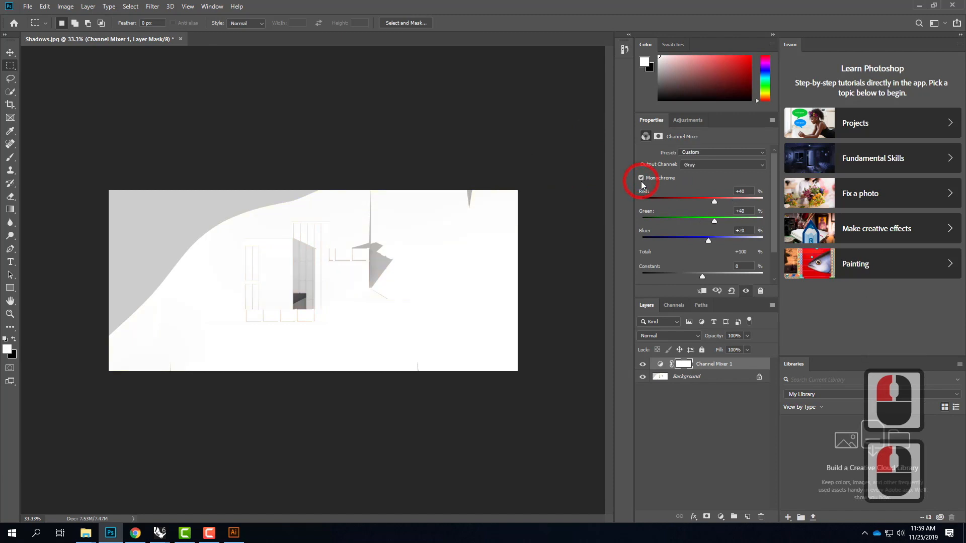
# Try the Channel Mixer's black-and-white presets and apply Black & White with Blue Filter (RGB).
pyautogui.click(735, 152)
pyautogui.click(735, 201)
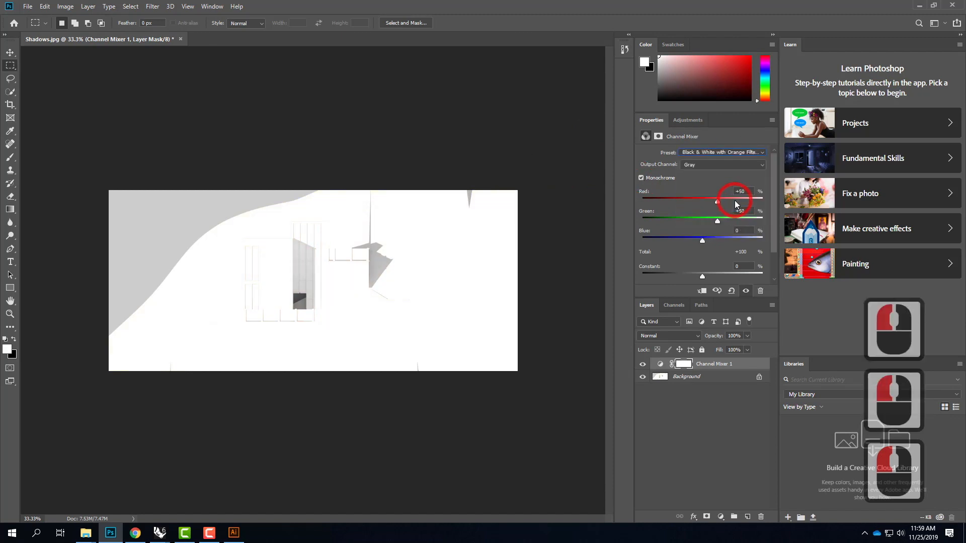
pyautogui.click(731, 152)
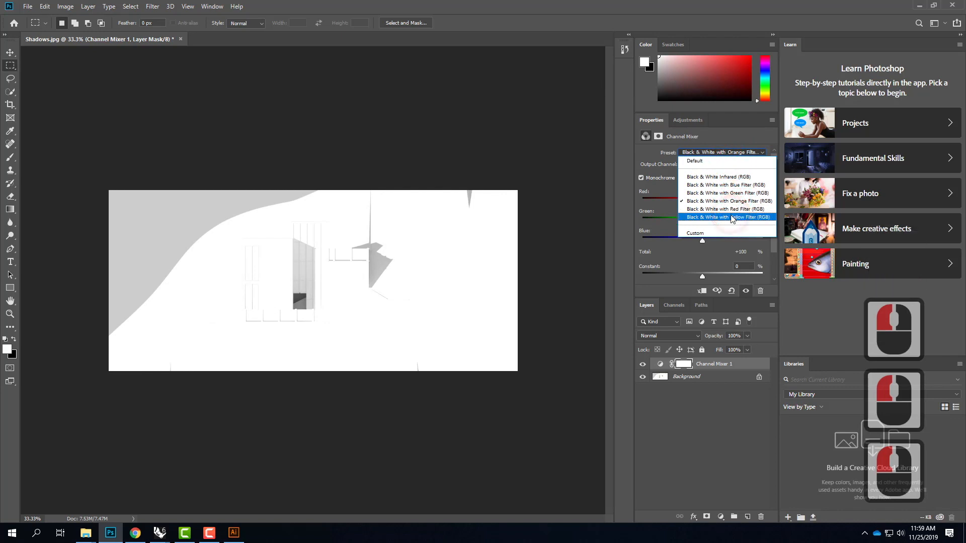
pyautogui.click(728, 188)
pyautogui.click(728, 154)
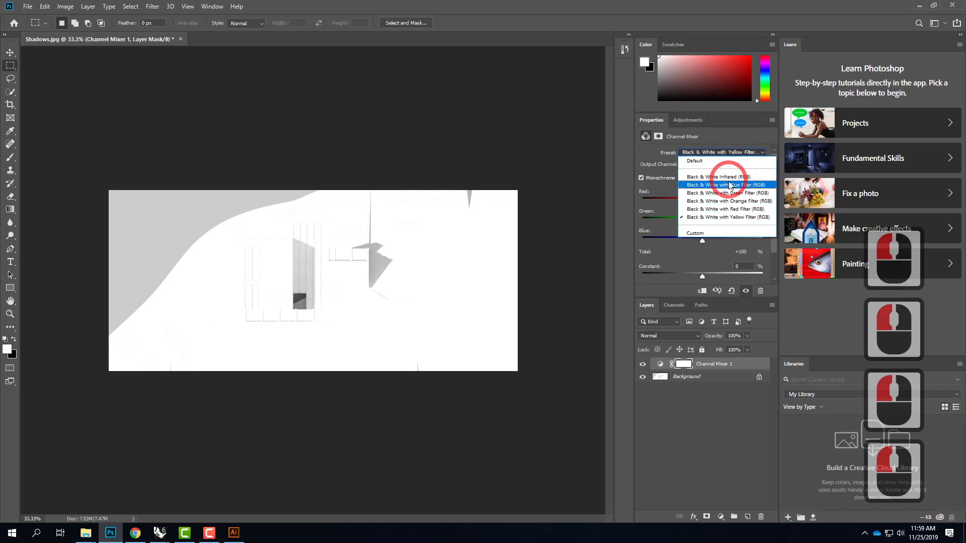
pyautogui.click(728, 170)
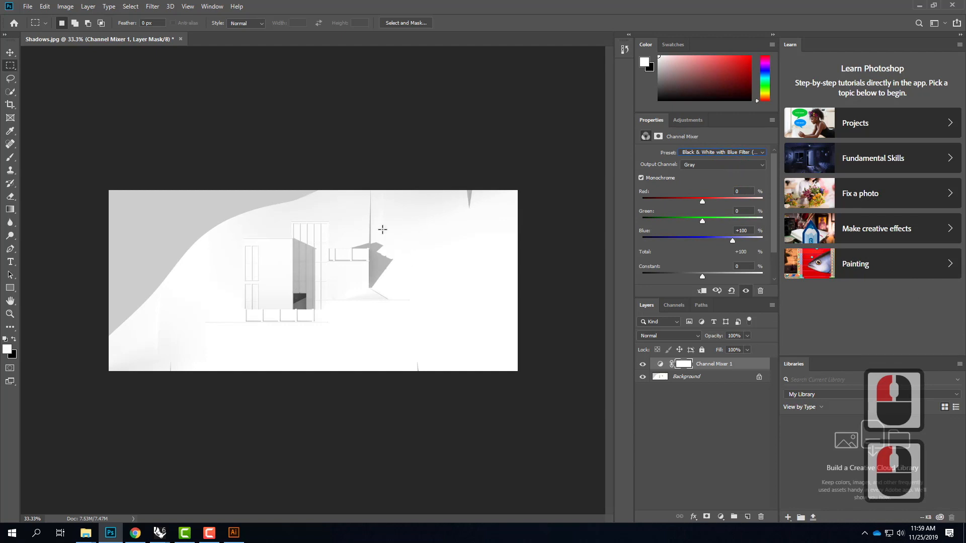
# Convert the locked Background into a regular layer, keeping the default layer settings.
pyautogui.hotkey('ctrl', '=')
pyautogui.hotkey('ctrl', '=')
pyautogui.hotkey('ctrl', '=')
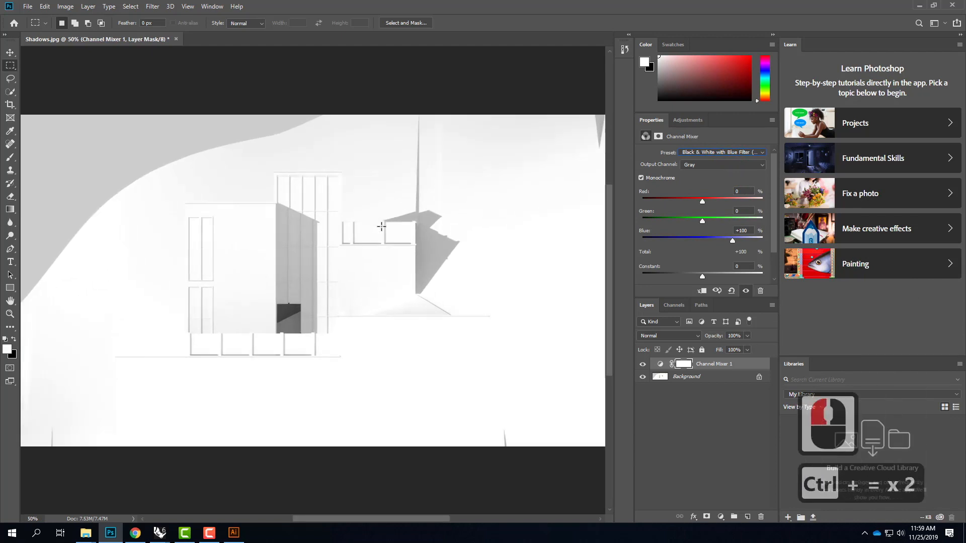
pyautogui.hotkey('ctrl', '=')
pyautogui.press('space')
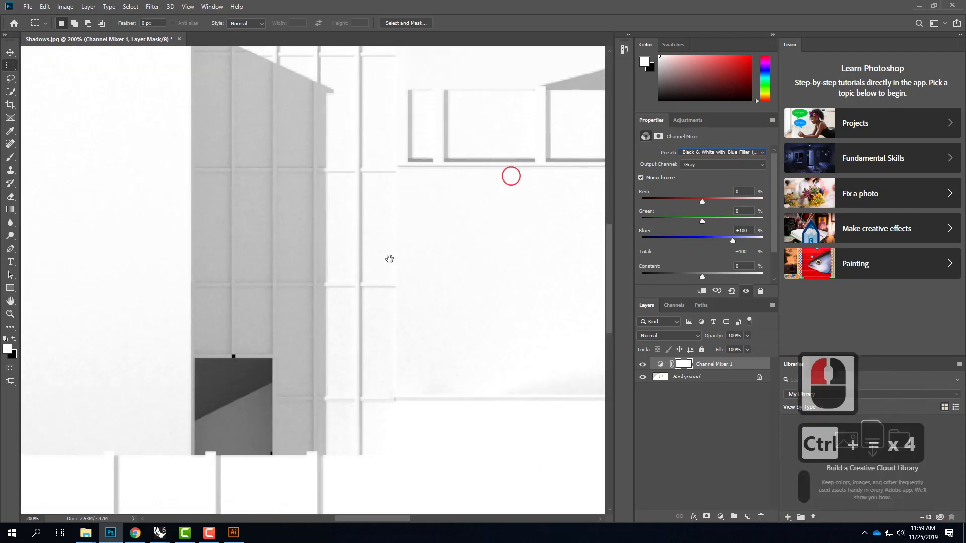
pyautogui.moveTo(512, 176); pyautogui.dragTo(71, 490)
pyautogui.moveTo(193, 385); pyautogui.dragTo(197, 434)
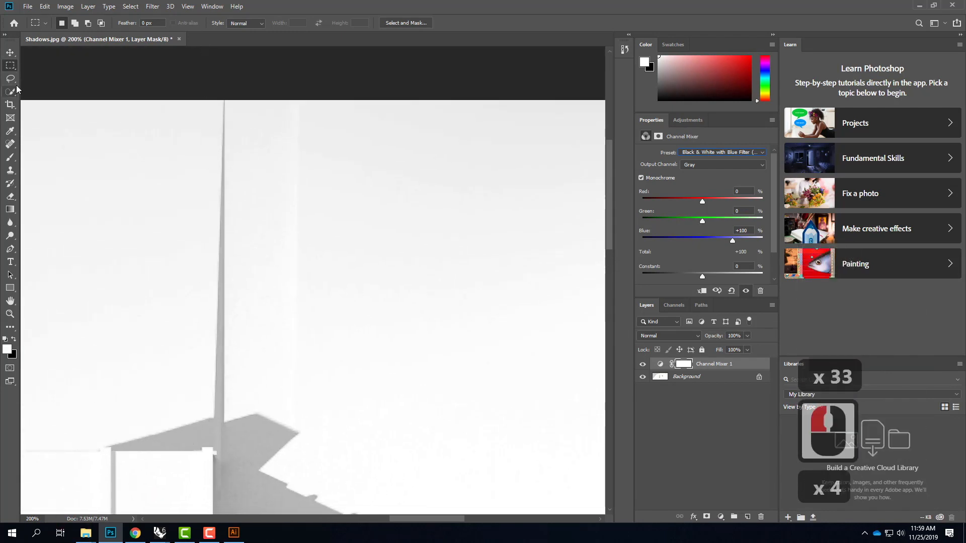
pyautogui.click(695, 378)
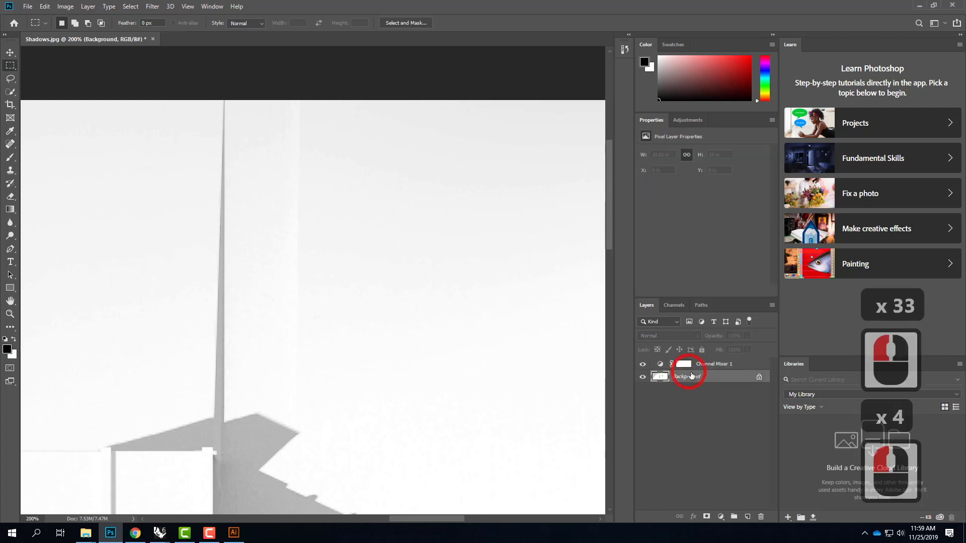
pyautogui.rightClick(695, 377)
pyautogui.click(723, 384)
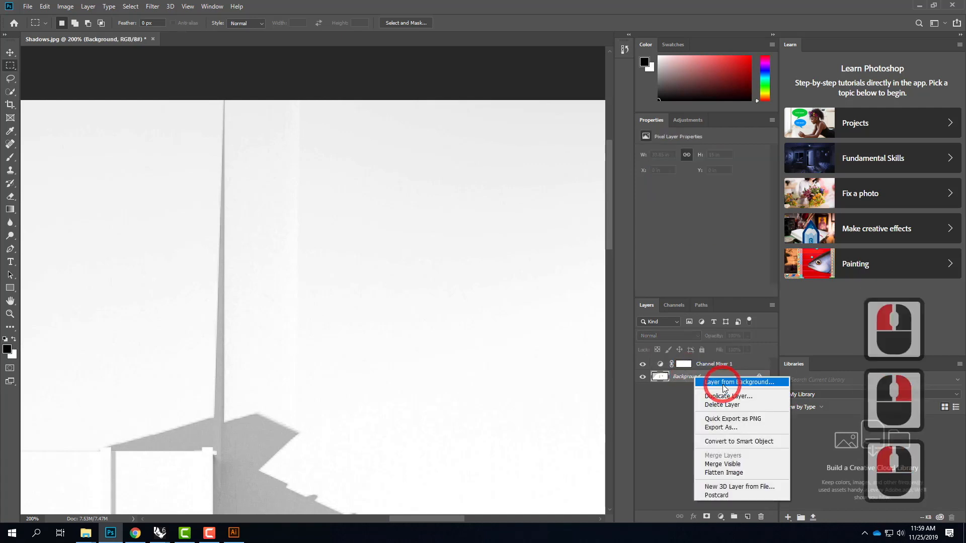
pyautogui.click(564, 159)
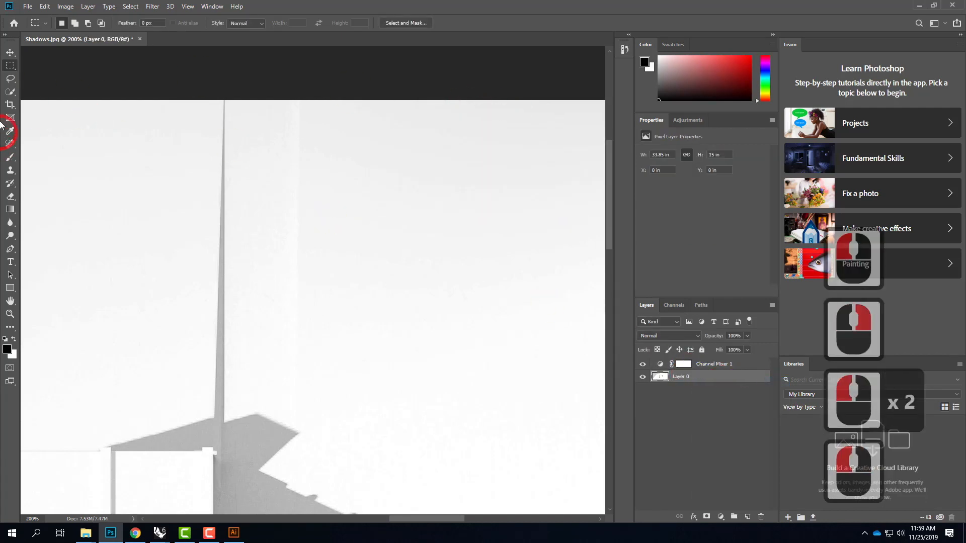
# Sample the pale background tone beside the thin vertical shadow spike as the foreground colour with the Eyedropper.
pyautogui.click(10, 157)
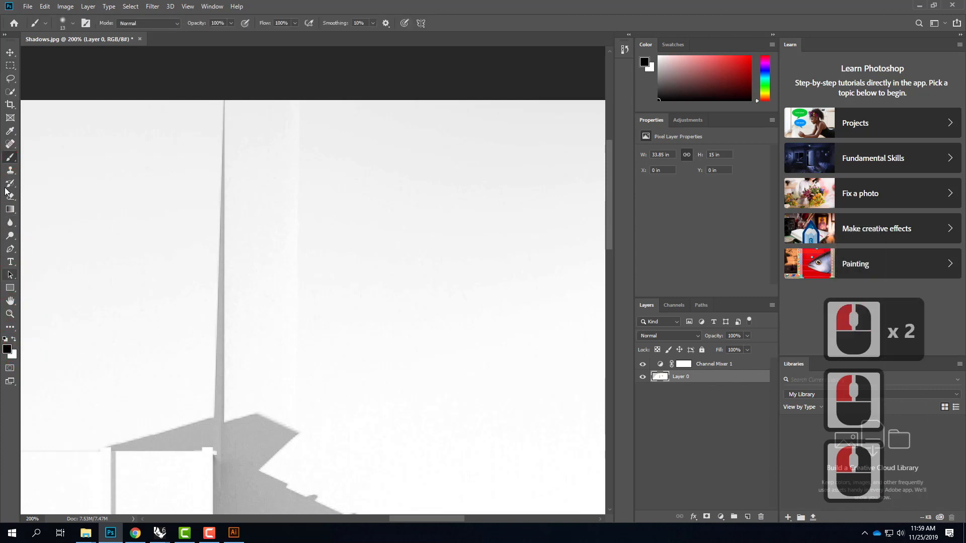
pyautogui.click(10, 131)
pyautogui.click(101, 158)
pyautogui.click(164, 168)
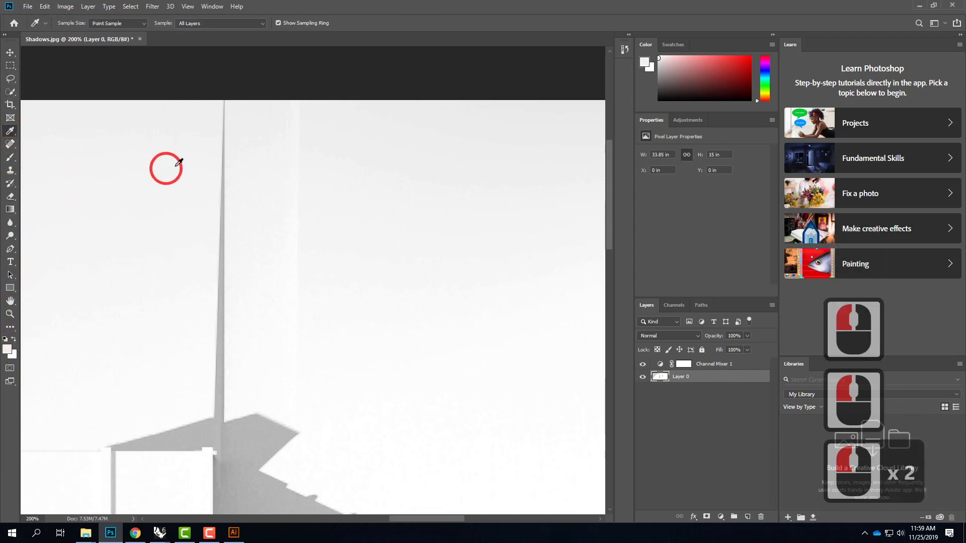
pyautogui.click(20, 157)
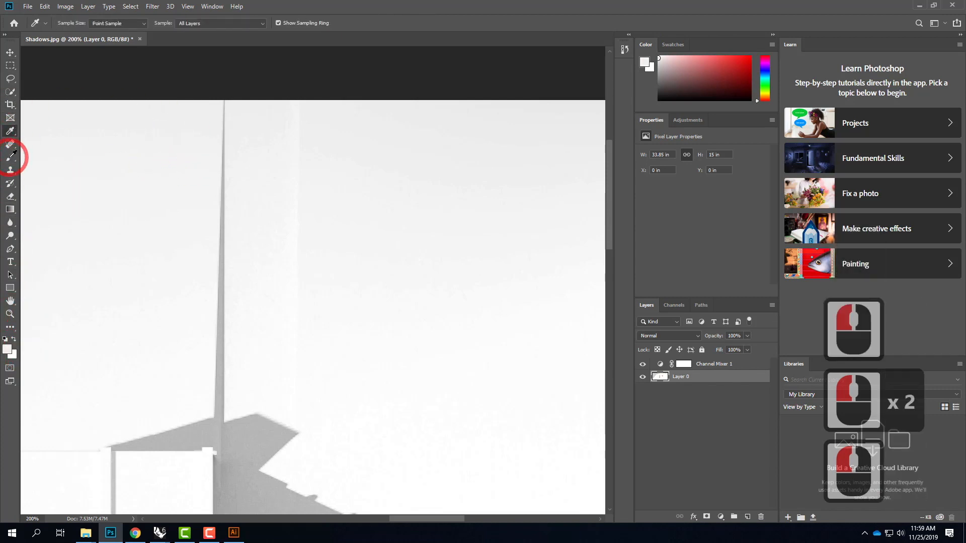
pyautogui.click(67, 160)
pyautogui.click(122, 163)
# Brush over the thin vertical shadow spike above the roof shadow with the sampled pale tone.
pyautogui.press('b')
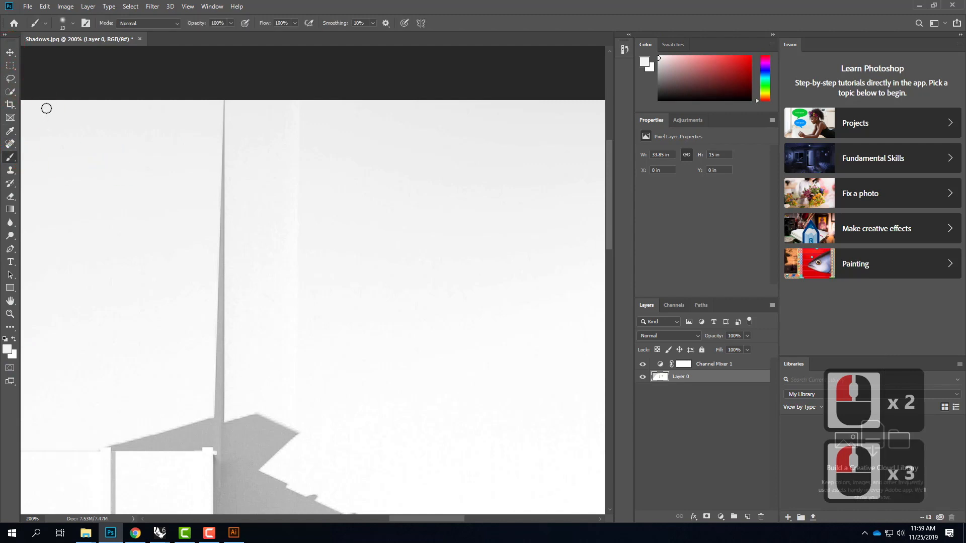
pyautogui.moveTo(226, 117); pyautogui.dragTo(222, 214)
pyautogui.moveTo(225, 331); pyautogui.dragTo(217, 231)
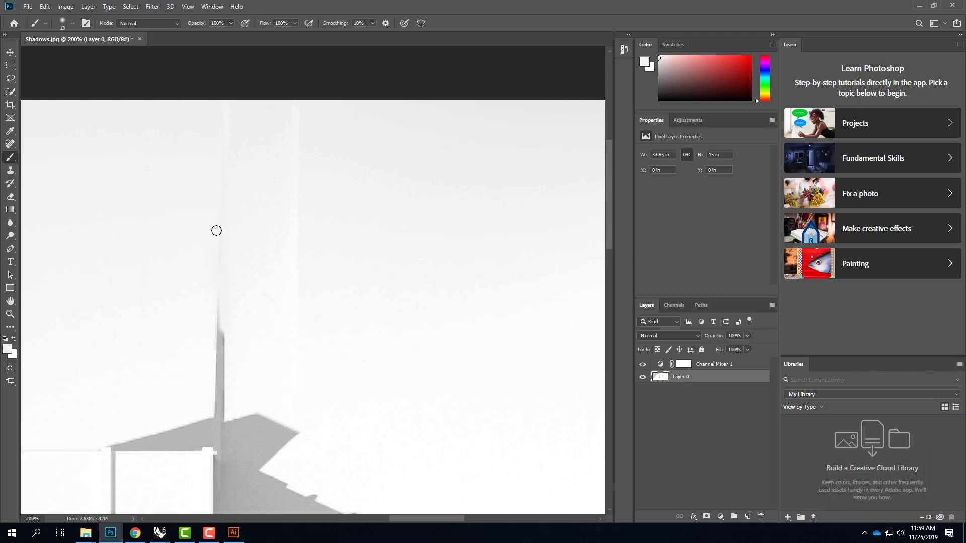
pyautogui.moveTo(216, 324); pyautogui.dragTo(223, 417)
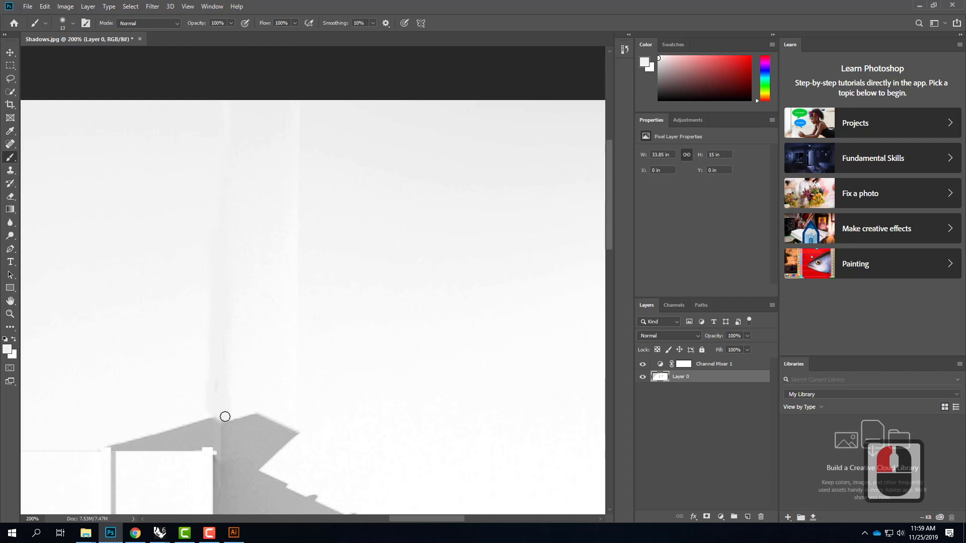
pyautogui.click(211, 409)
# Paint out the second, shorter shadow spike at the image's upper edge with the Brush.
pyautogui.moveTo(477, 264); pyautogui.dragTo(45, 324)
pyautogui.moveTo(370, 274); pyautogui.dragTo(377, 201)
pyautogui.moveTo(376, 155); pyautogui.dragTo(378, 207)
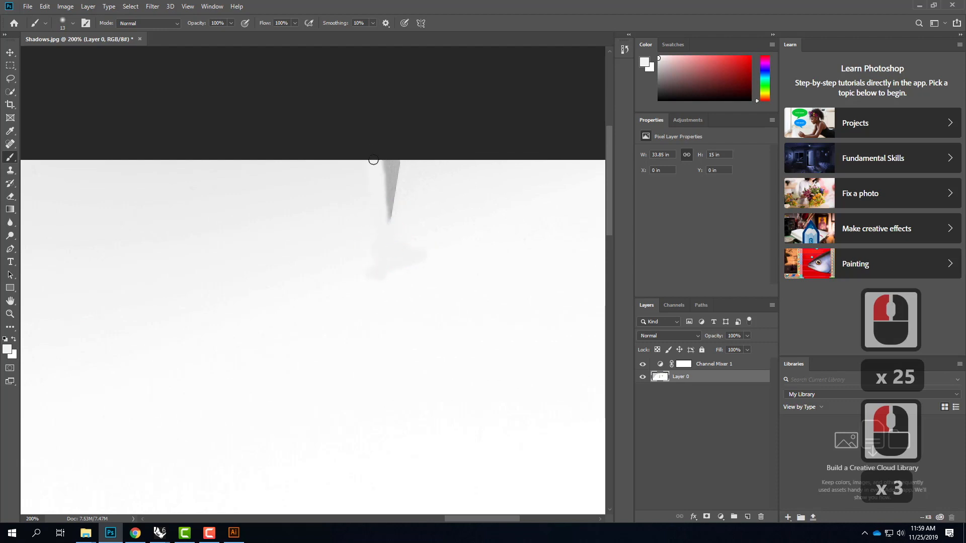
pyautogui.moveTo(373, 160); pyautogui.dragTo(394, 220)
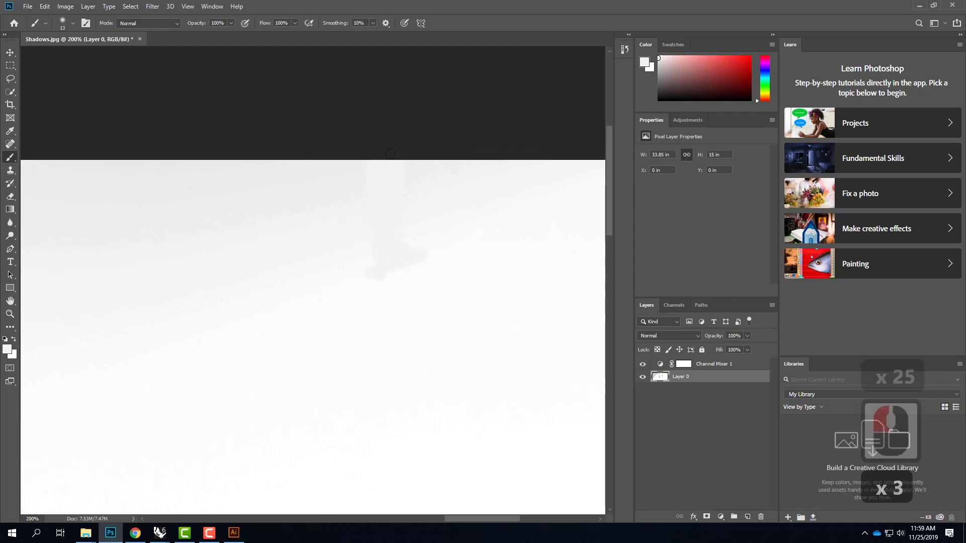
pyautogui.click(608, 220)
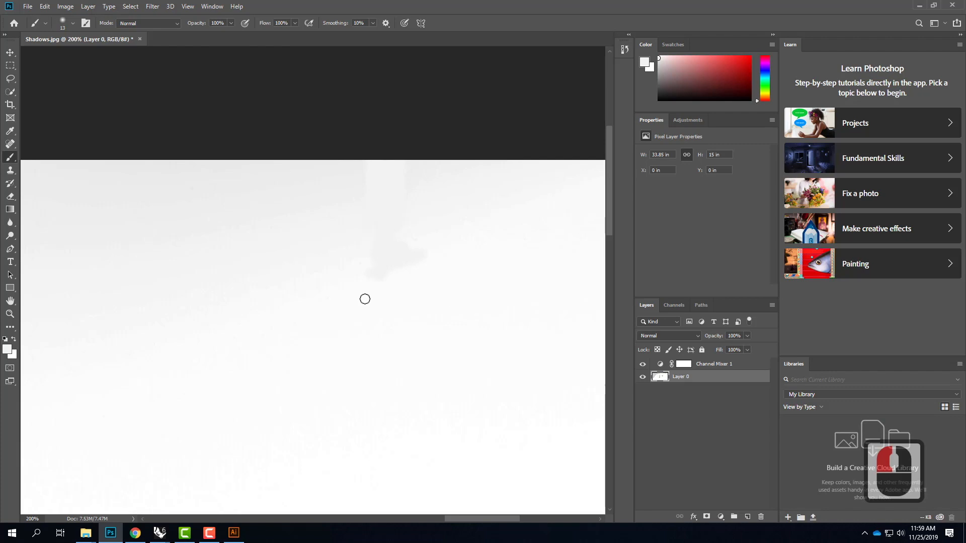
# Open the Export As settings for the whole retouched Shadows image.
pyautogui.hotkey('ctrl', '0')
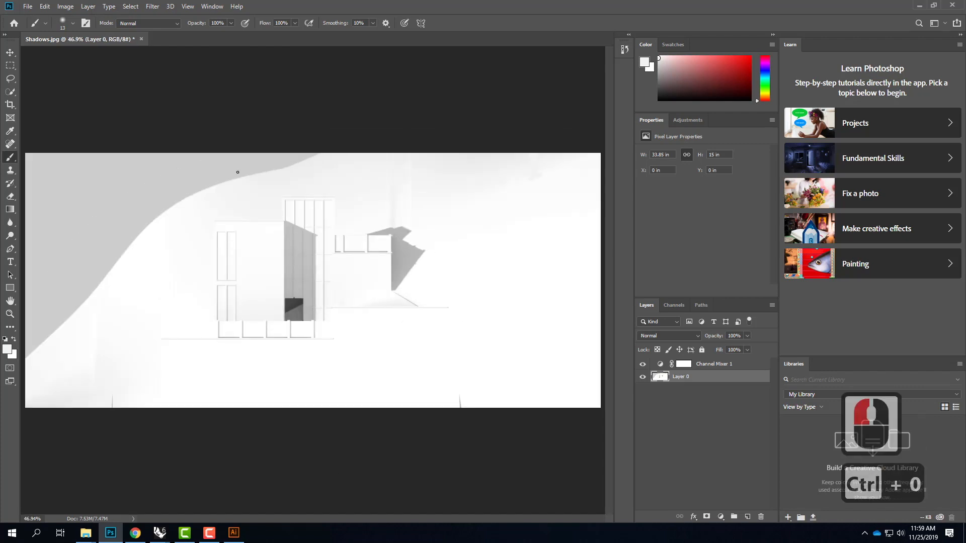
pyautogui.click(45, 6)
pyautogui.click(27, 6)
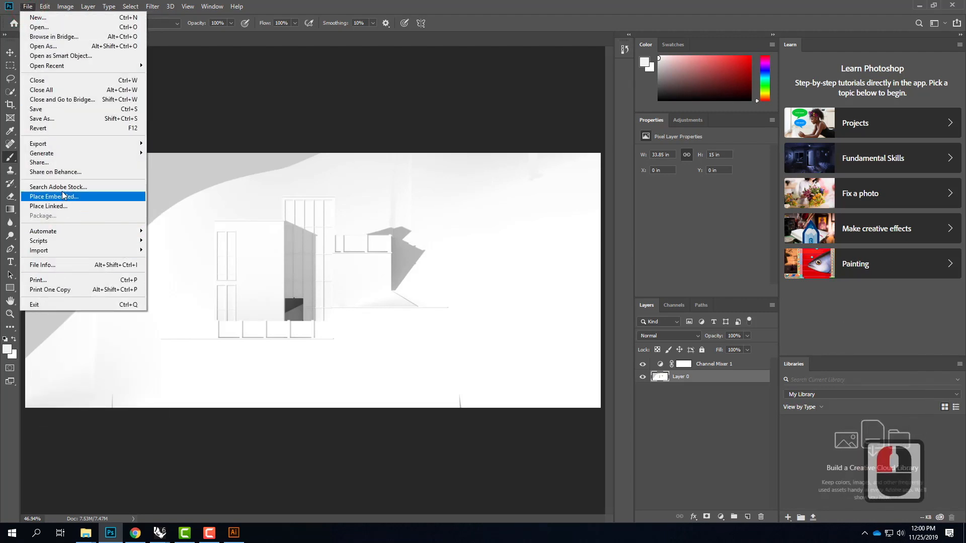
pyautogui.click(64, 147)
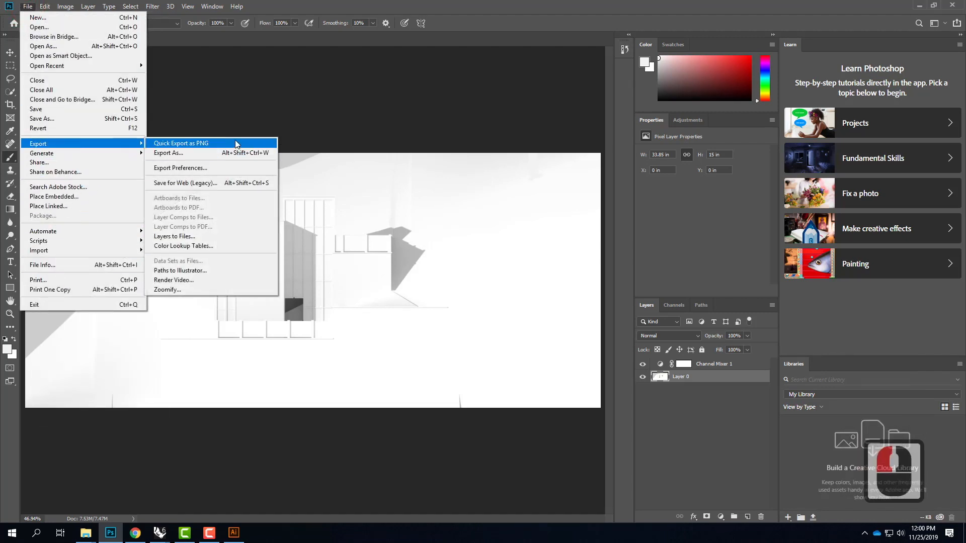
pyautogui.click(226, 153)
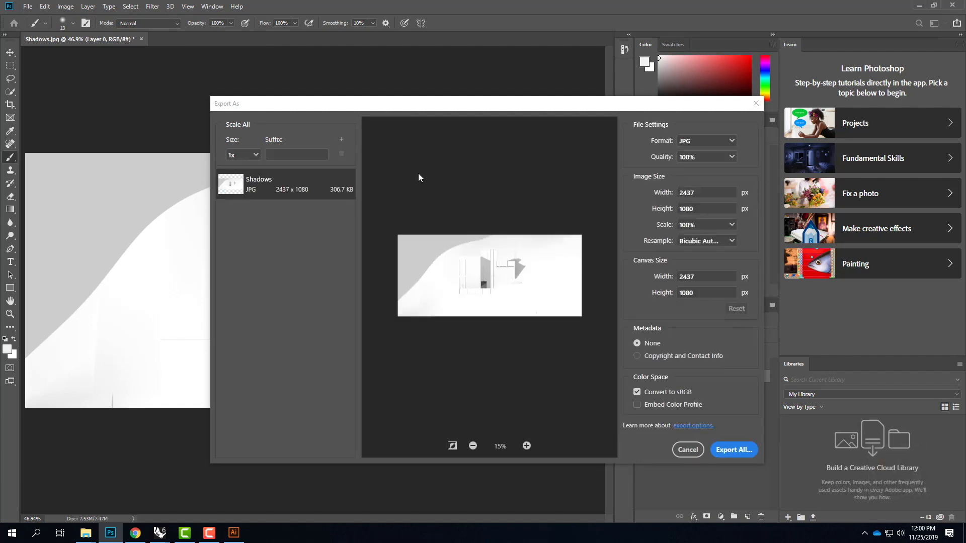
# Export the image as a full-size JPG named Shadows2.jpg in the Elevatin folder.
pyautogui.click(734, 450)
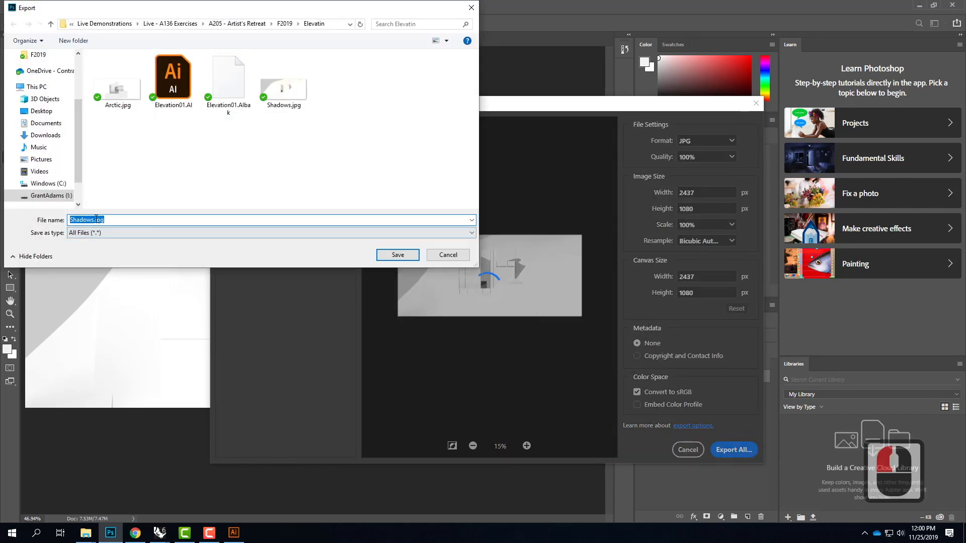
pyautogui.click(105, 222)
pyautogui.press('Left')
pyautogui.press('Left')
pyautogui.press('Left')
pyautogui.press('Left')
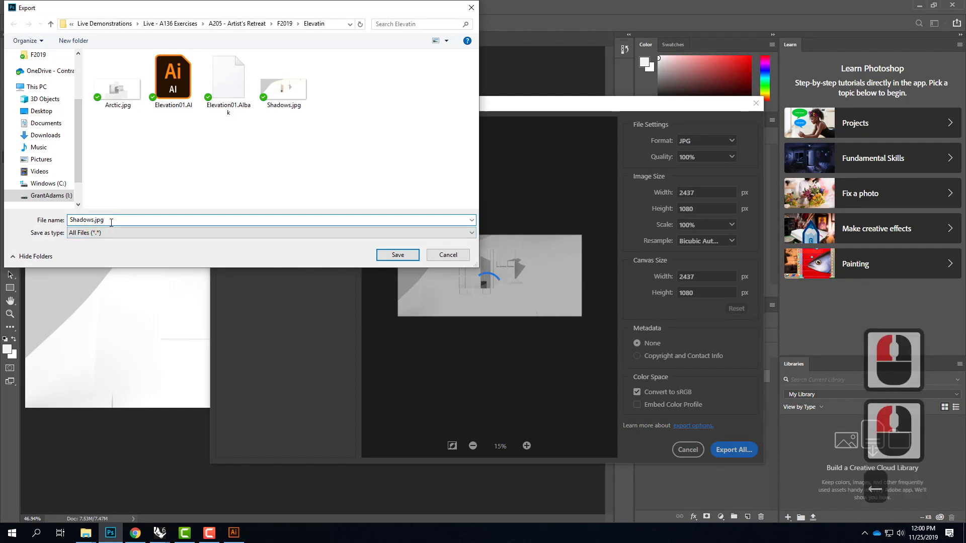
pyautogui.write('2')
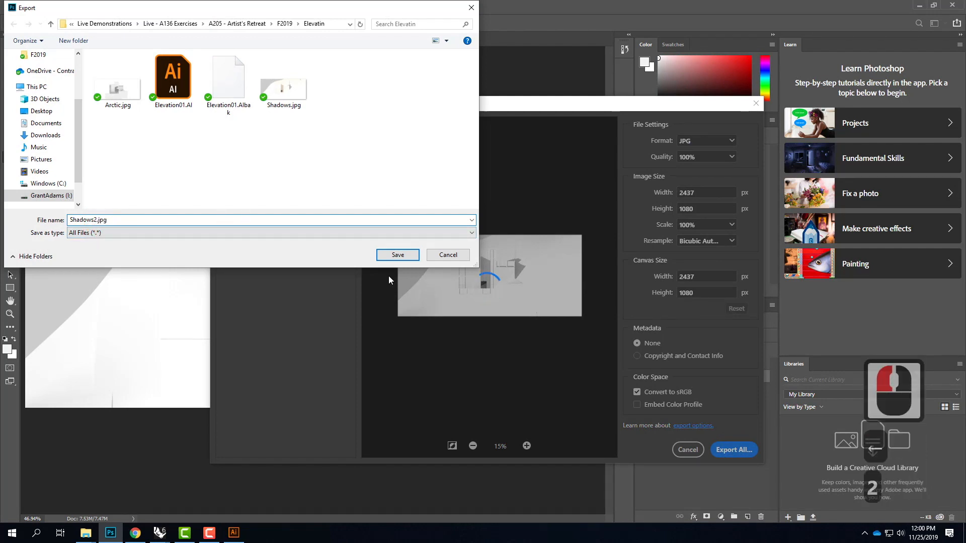
pyautogui.click(398, 255)
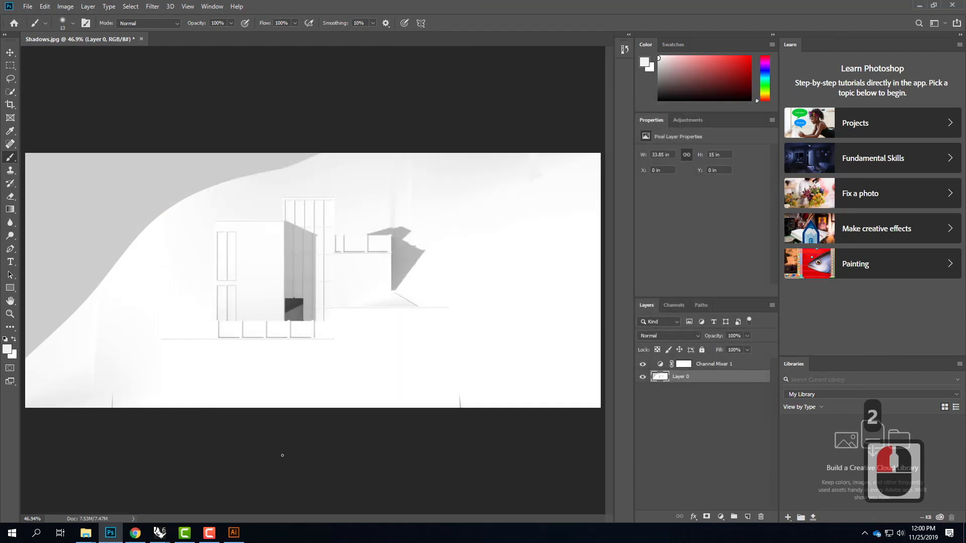
# Switch to Illustrator and display the list of images linked in the elevation document.
pyautogui.click(233, 533)
pyautogui.click(455, 147)
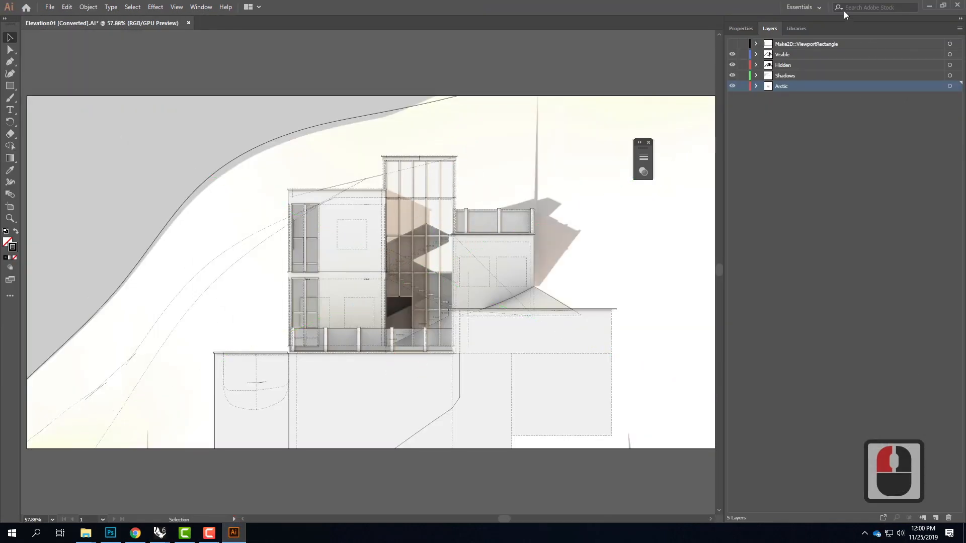
pyautogui.click(202, 7)
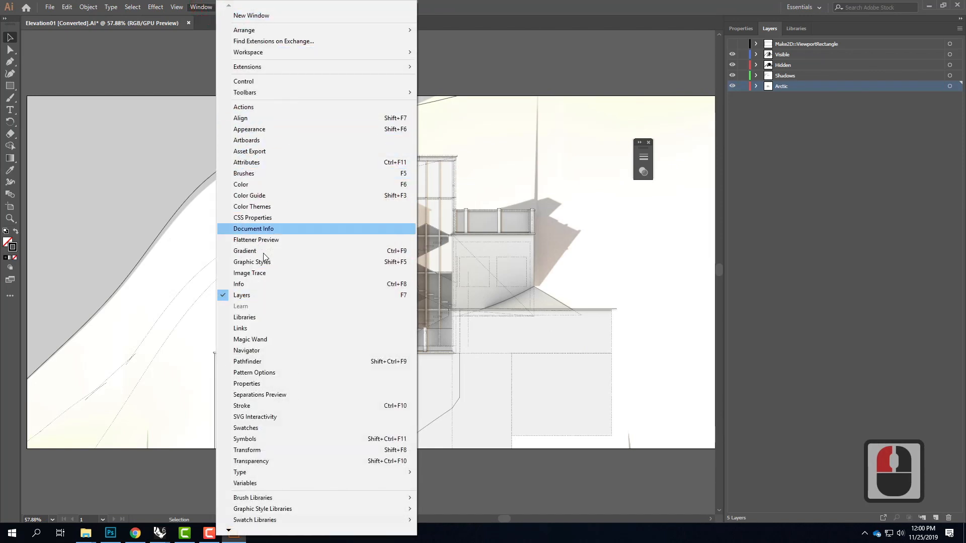
pyautogui.click(268, 330)
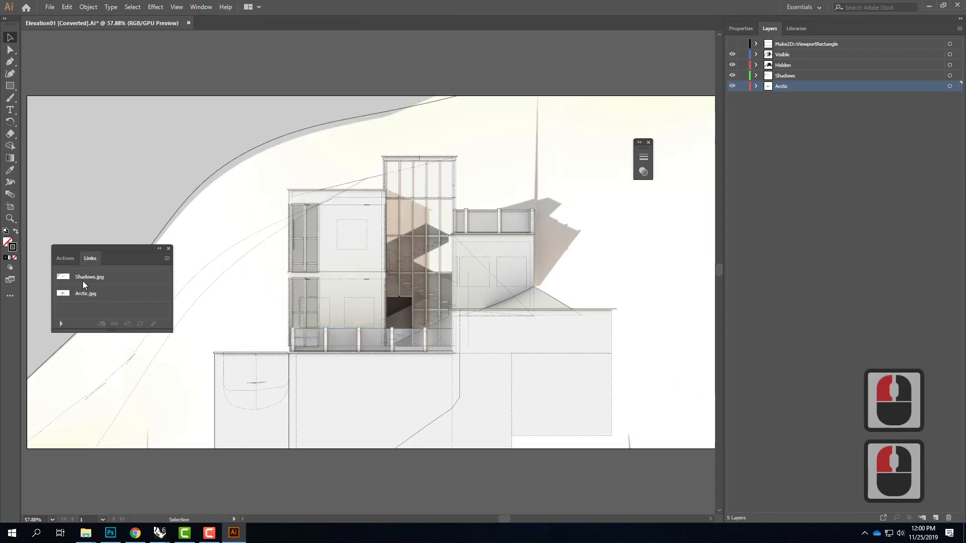
# Relink the placed Shadows.jpg image to the retouched Shadows2.jpg file.
pyautogui.click(88, 273)
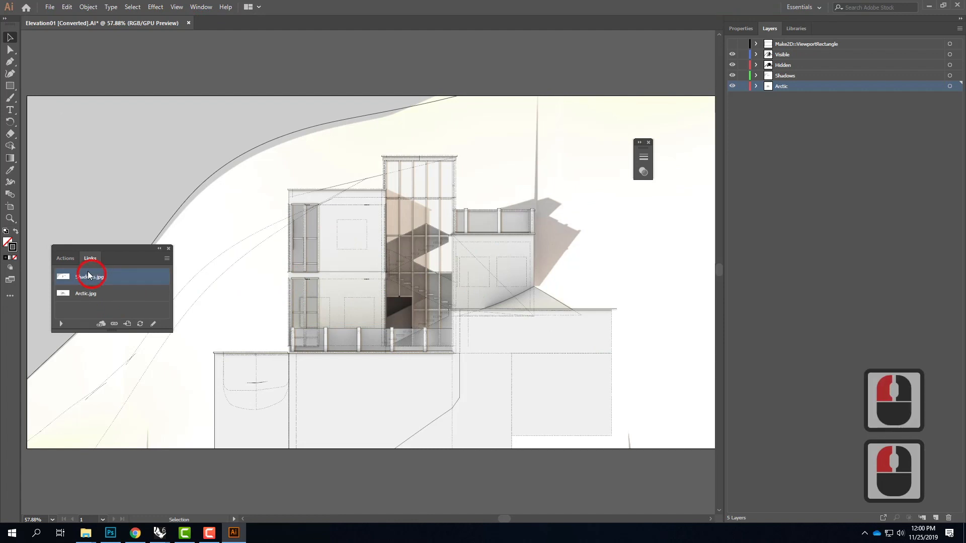
pyautogui.click(114, 323)
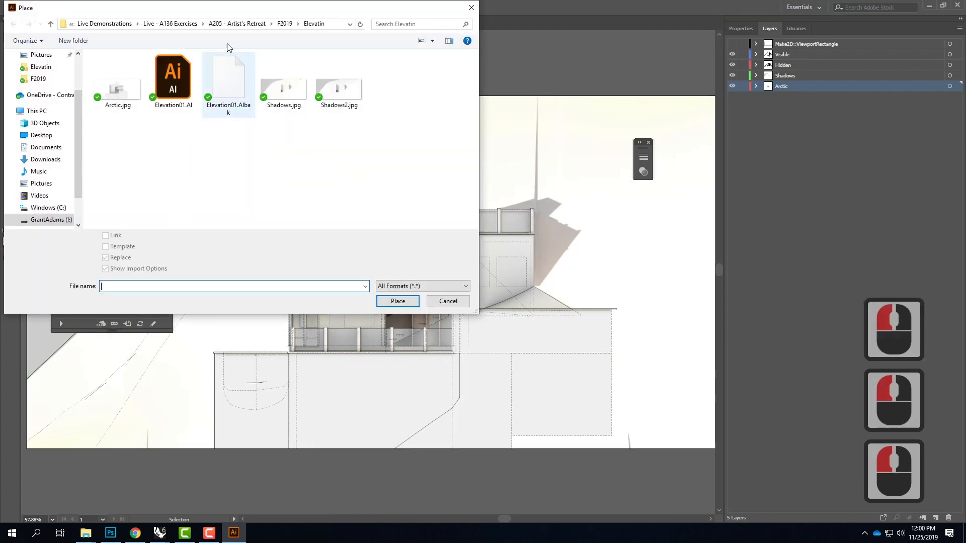
pyautogui.click(340, 89)
pyautogui.click(388, 153)
pyautogui.click(397, 301)
pyautogui.click(562, 66)
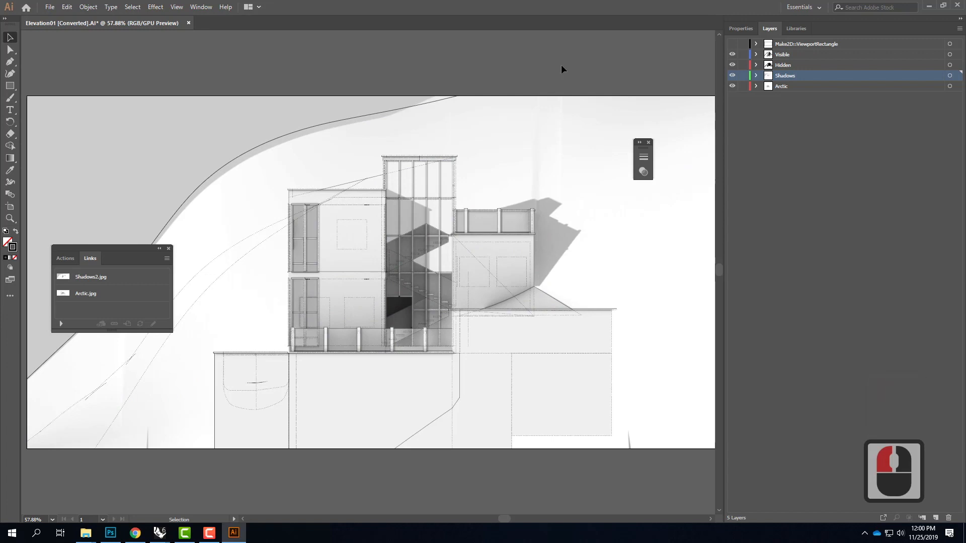
# Deselect the artwork and close the list of linked images.
pyautogui.click(509, 274)
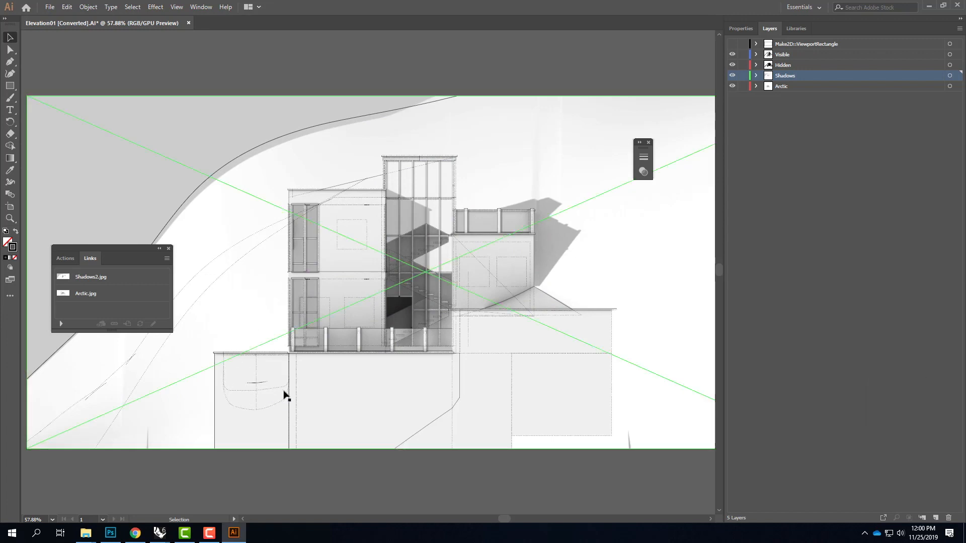
pyautogui.click(361, 456)
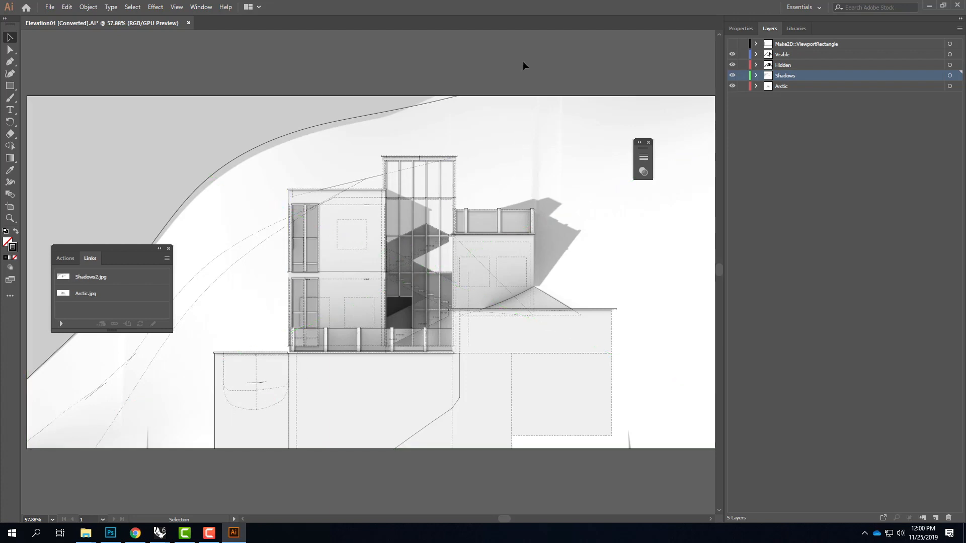
pyautogui.click(539, 66)
pyautogui.click(578, 84)
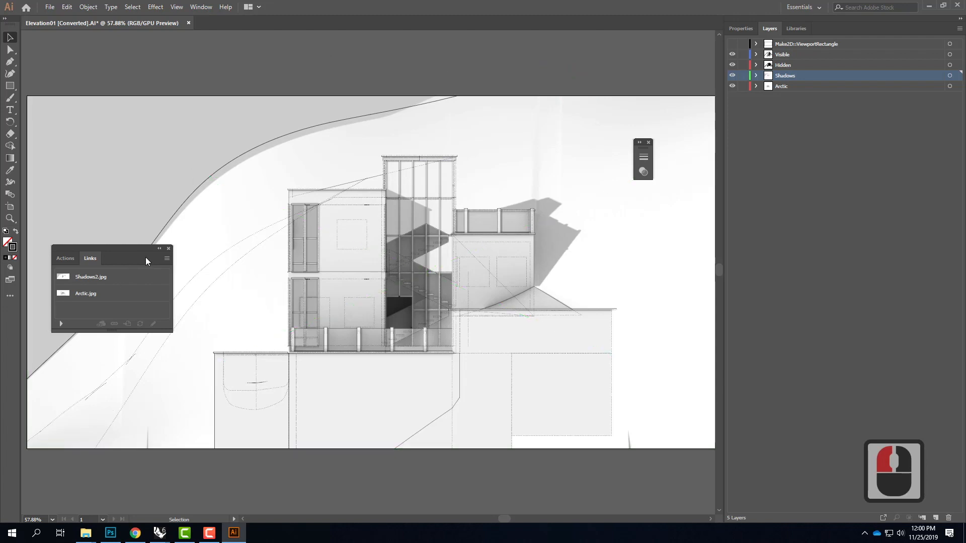
pyautogui.click(168, 248)
pyautogui.click(301, 336)
pyautogui.click(382, 440)
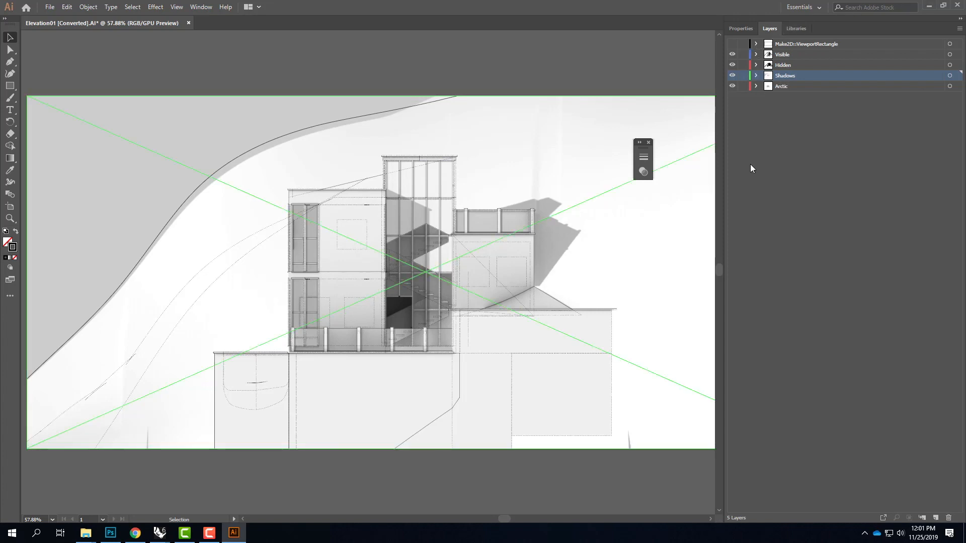
# Switch to the Rhino model and set the FrontElevation02 viewport to the Shaded display mode.
pyautogui.click(159, 533)
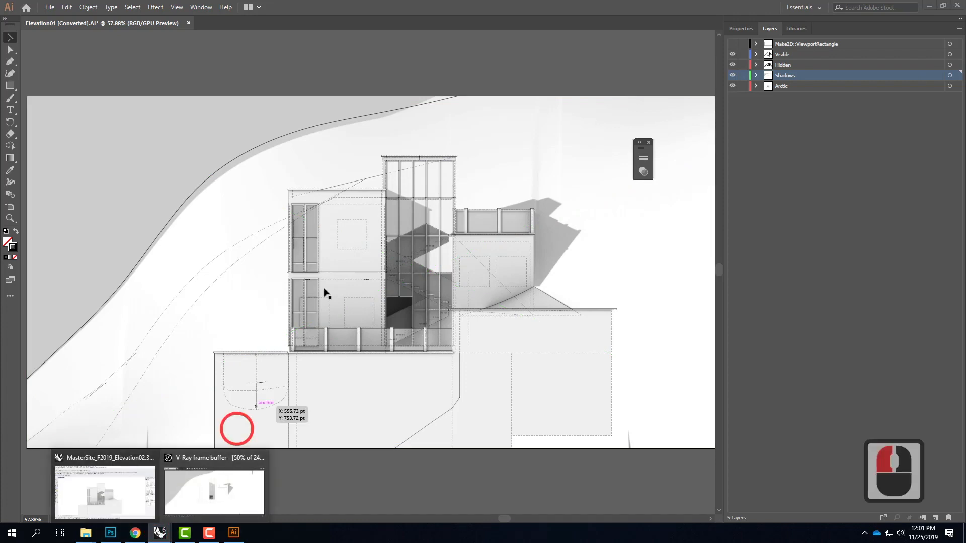
pyautogui.click(107, 489)
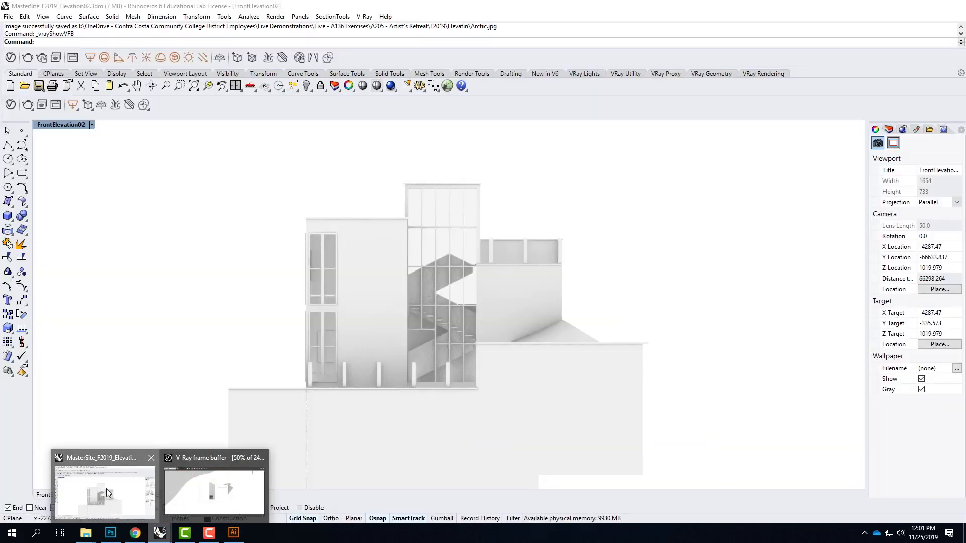
pyautogui.click(373, 287)
pyautogui.click(91, 125)
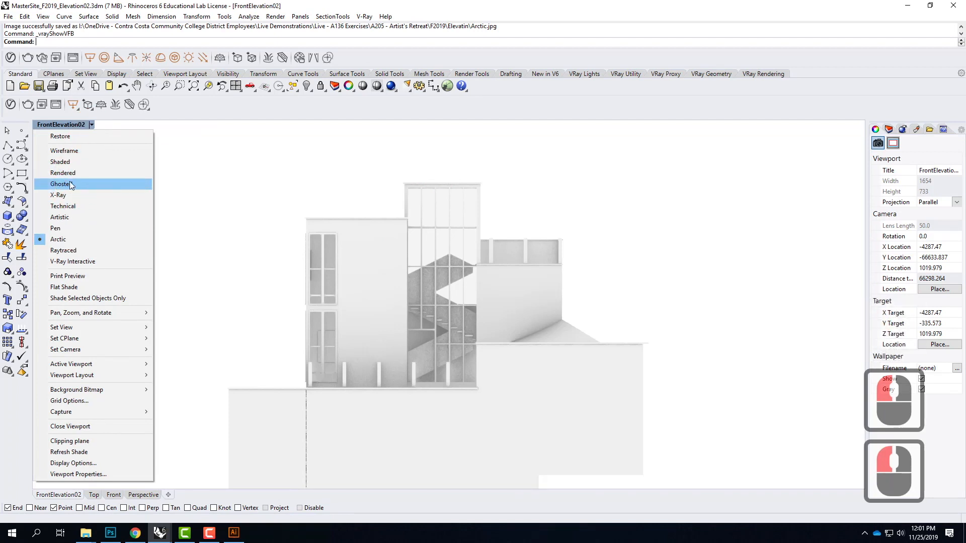
pyautogui.click(67, 162)
# Show all hidden objects in the model with the Show command.
pyautogui.write('show')
pyautogui.press('Return')
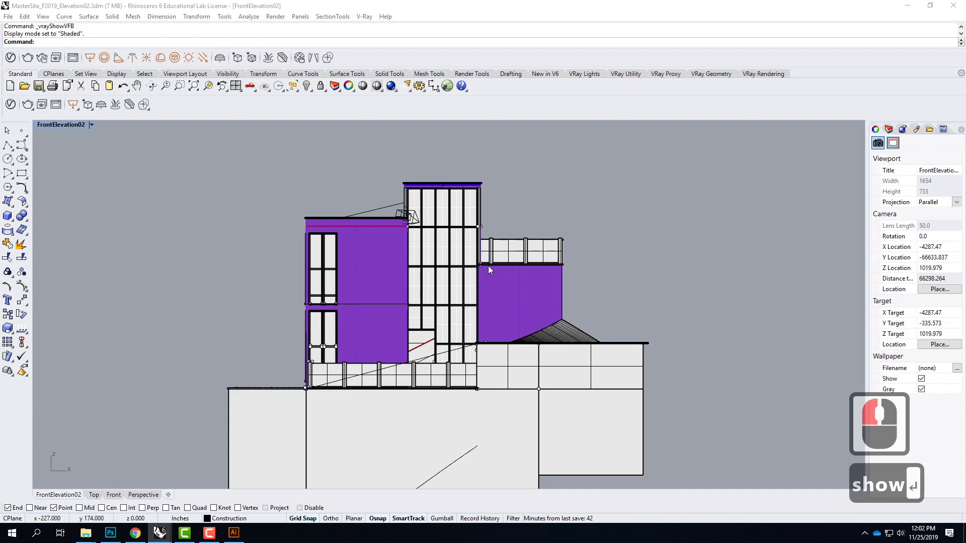
pyautogui.write('sh')
pyautogui.click(89, 17)
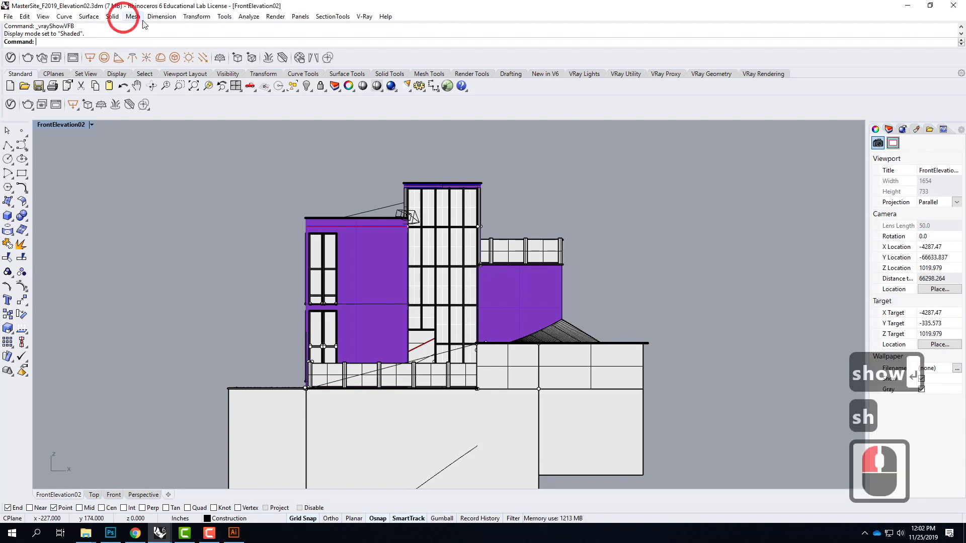
pyautogui.write('show')
pyautogui.press('Return')
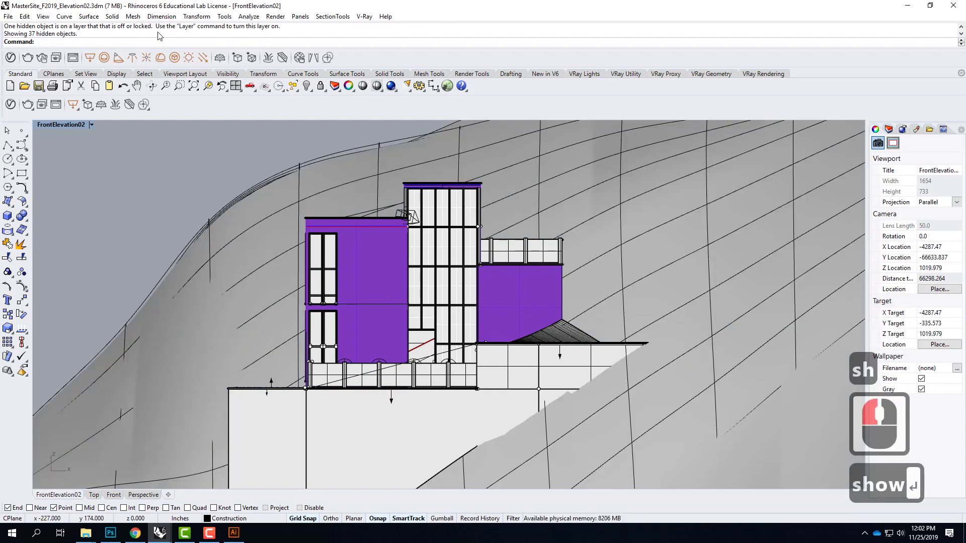
# Start Make2D on all objects and set the object properties to From input objects in the 2-D drawing options.
pyautogui.write('mak')
pyautogui.press('Return')
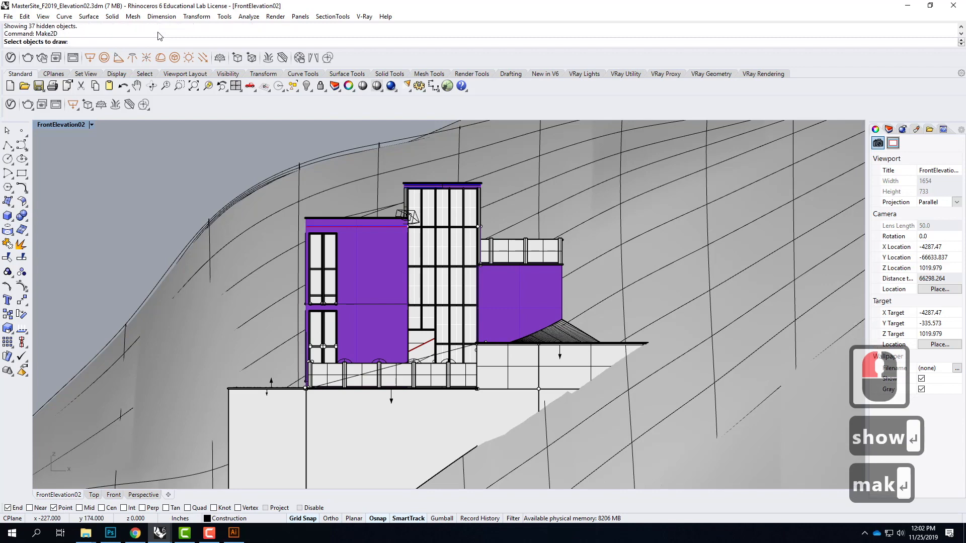
pyautogui.write('all')
pyautogui.press('Return')
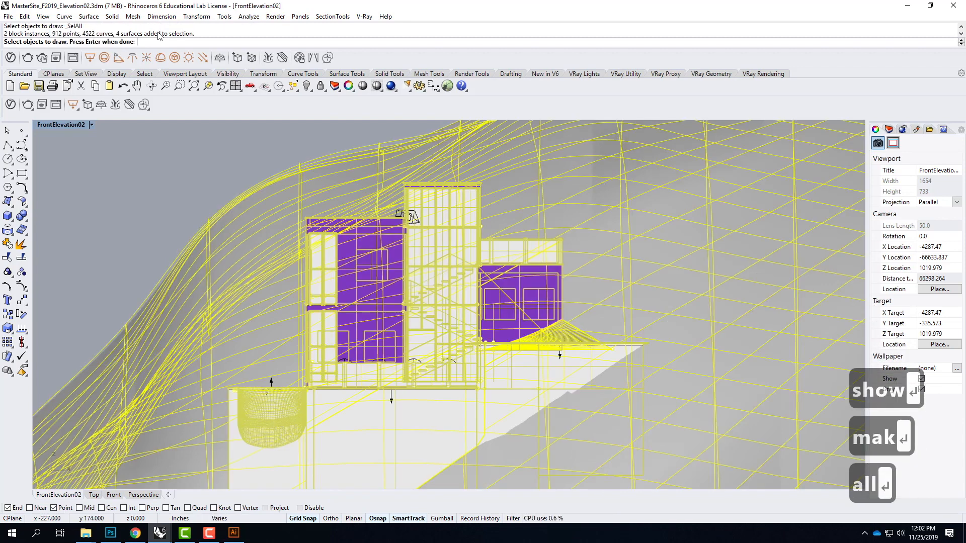
pyautogui.press('Return')
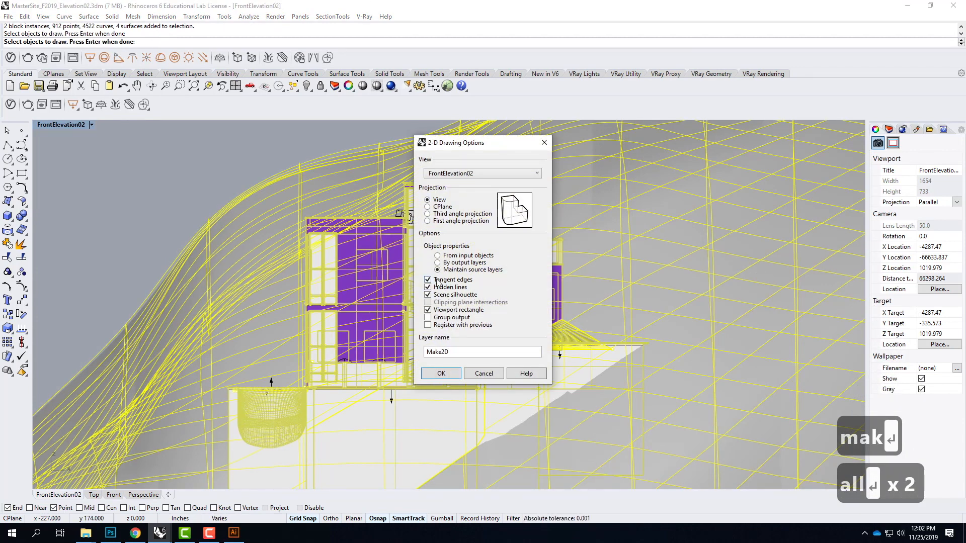
pyautogui.click(438, 256)
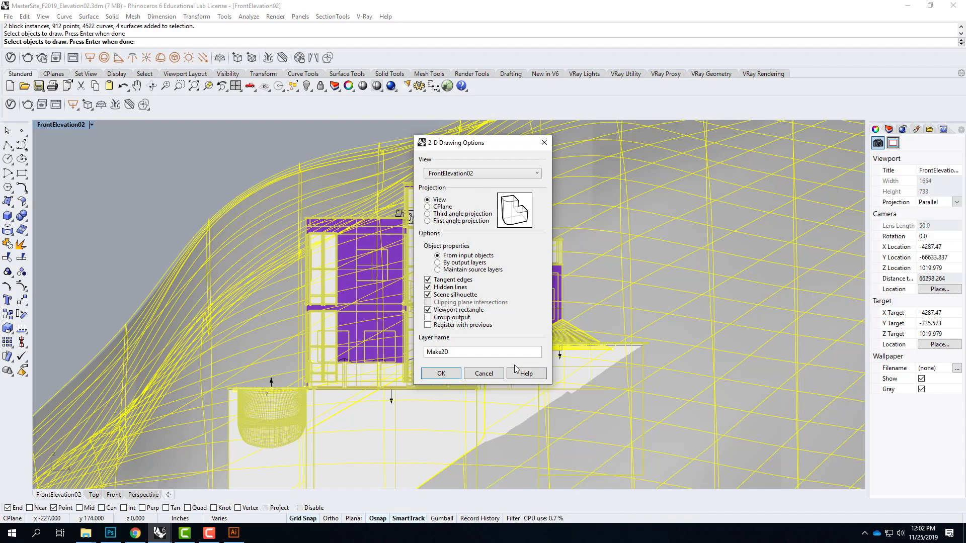
pyautogui.moveTo(169, 536)
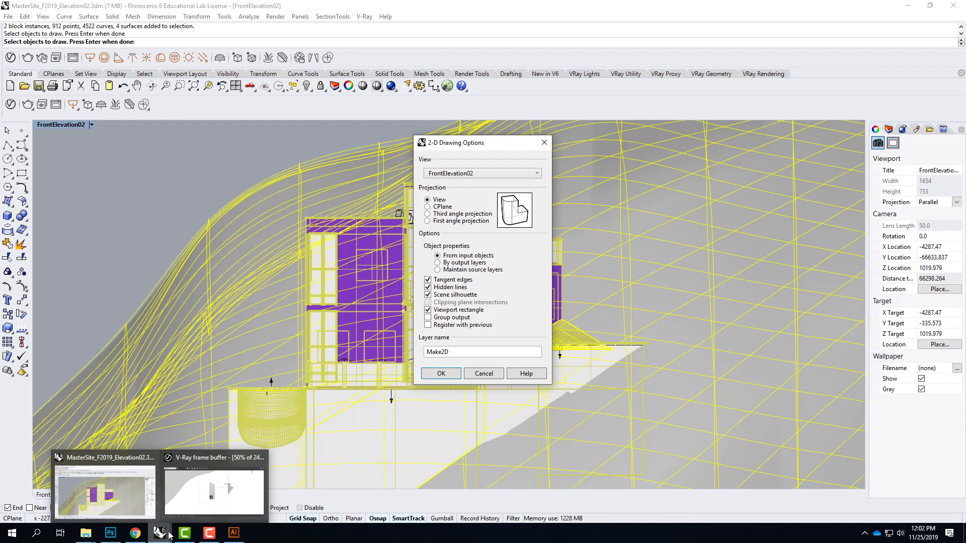
pyautogui.click(209, 534)
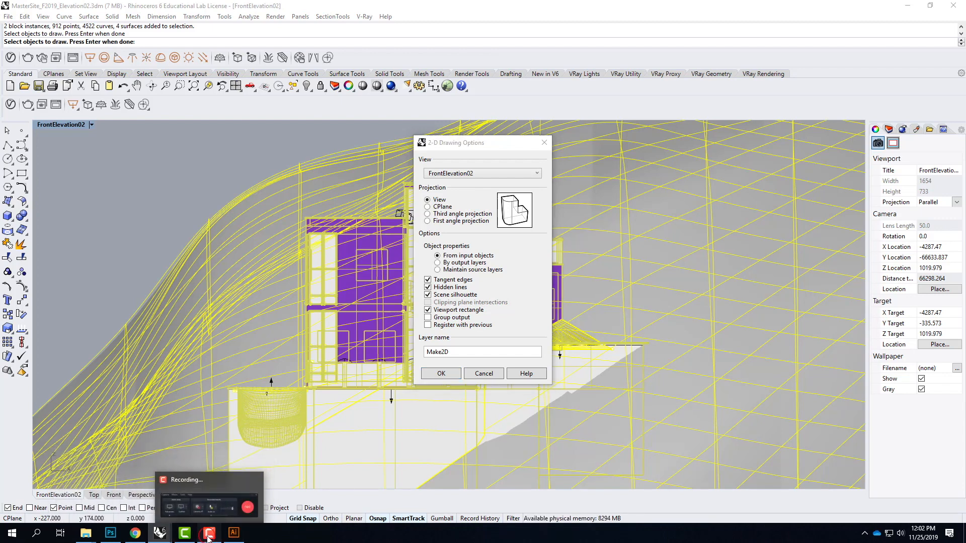